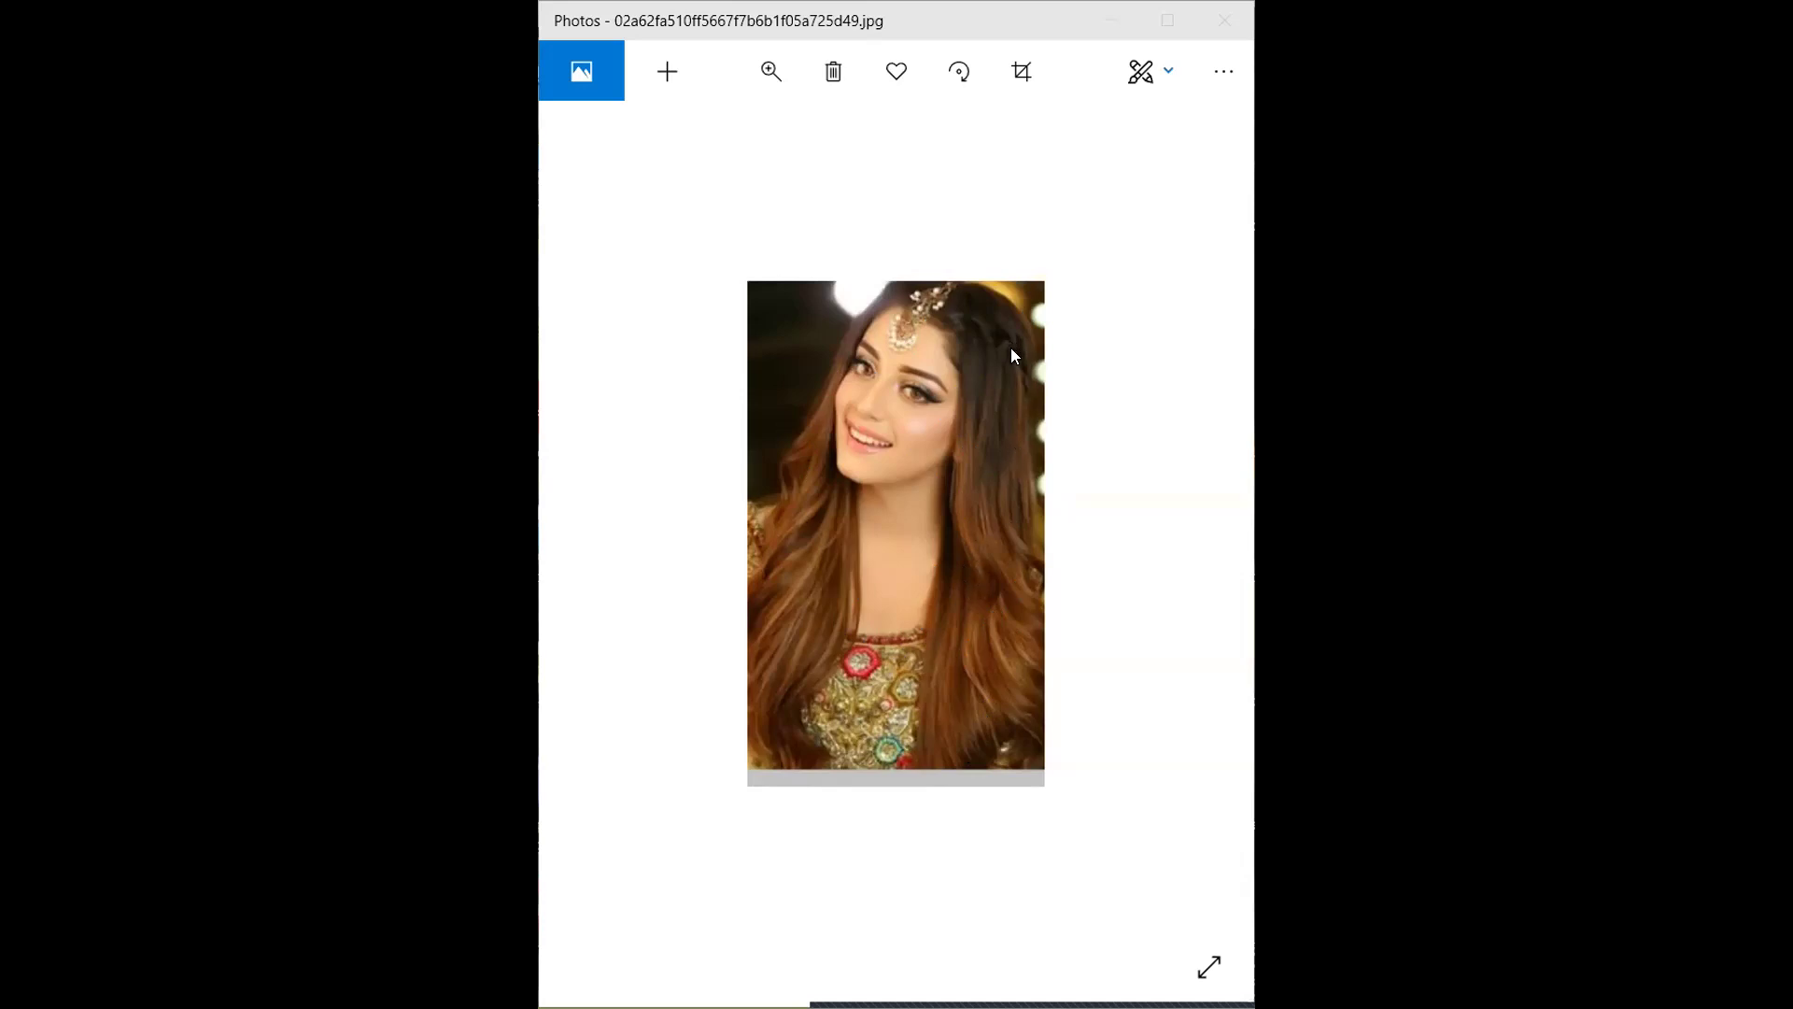
Close the portrait JPG in Windows Photos to return to the desktop.
{"action": "left_click", "coordinate": [1223, 31]}
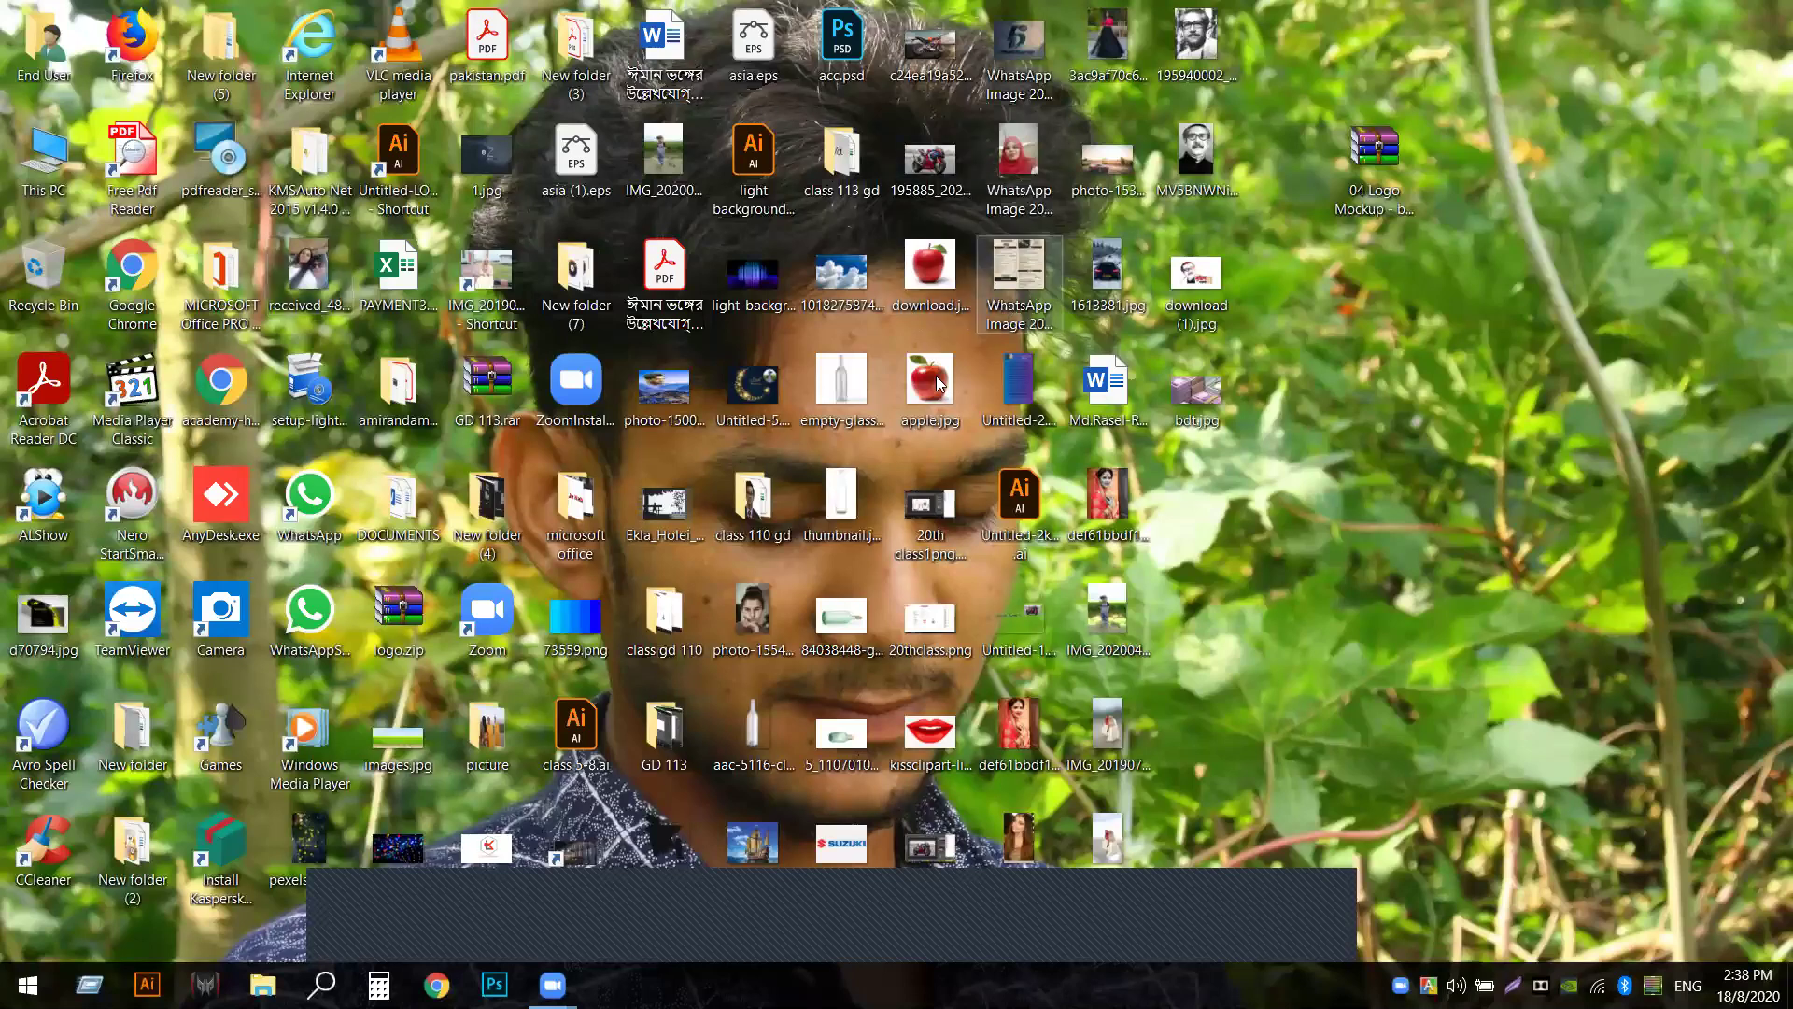
Browse This PC > Design & Software (E:) and open the mou folder.
{"action": "double_click", "coordinate": [71, 130]}
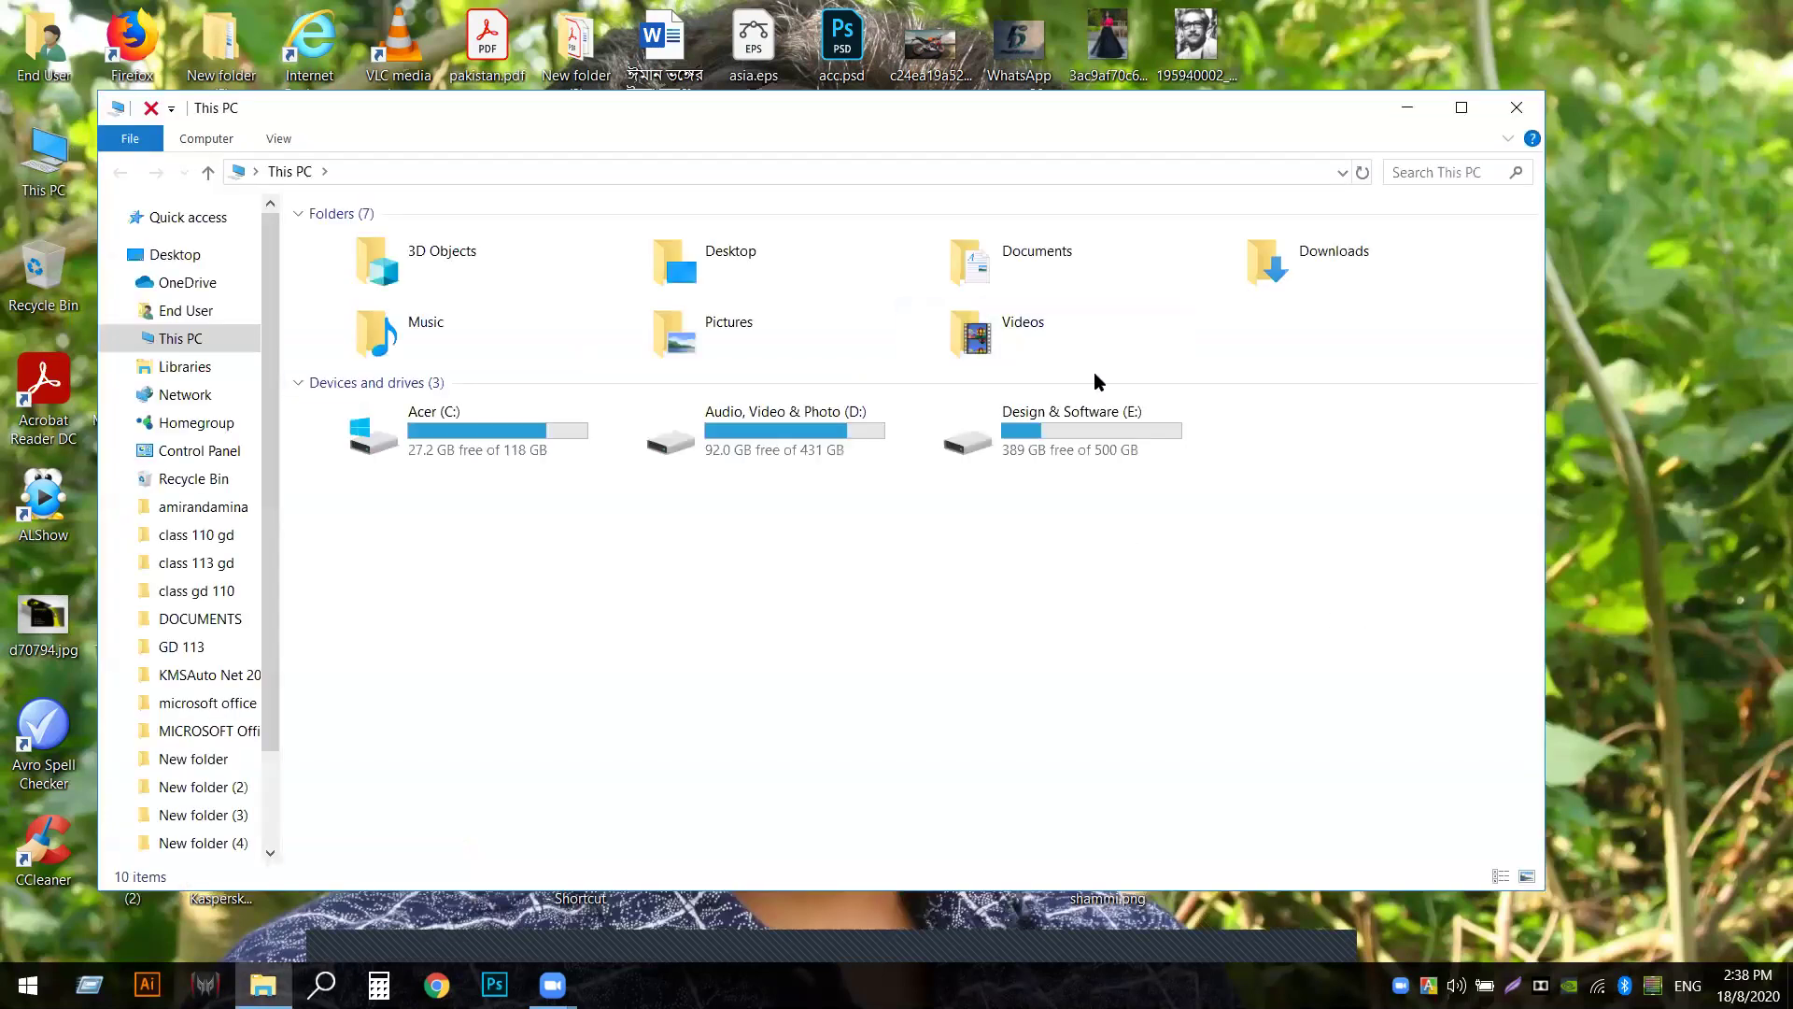
{"action": "double_click", "coordinate": [1091, 422]}
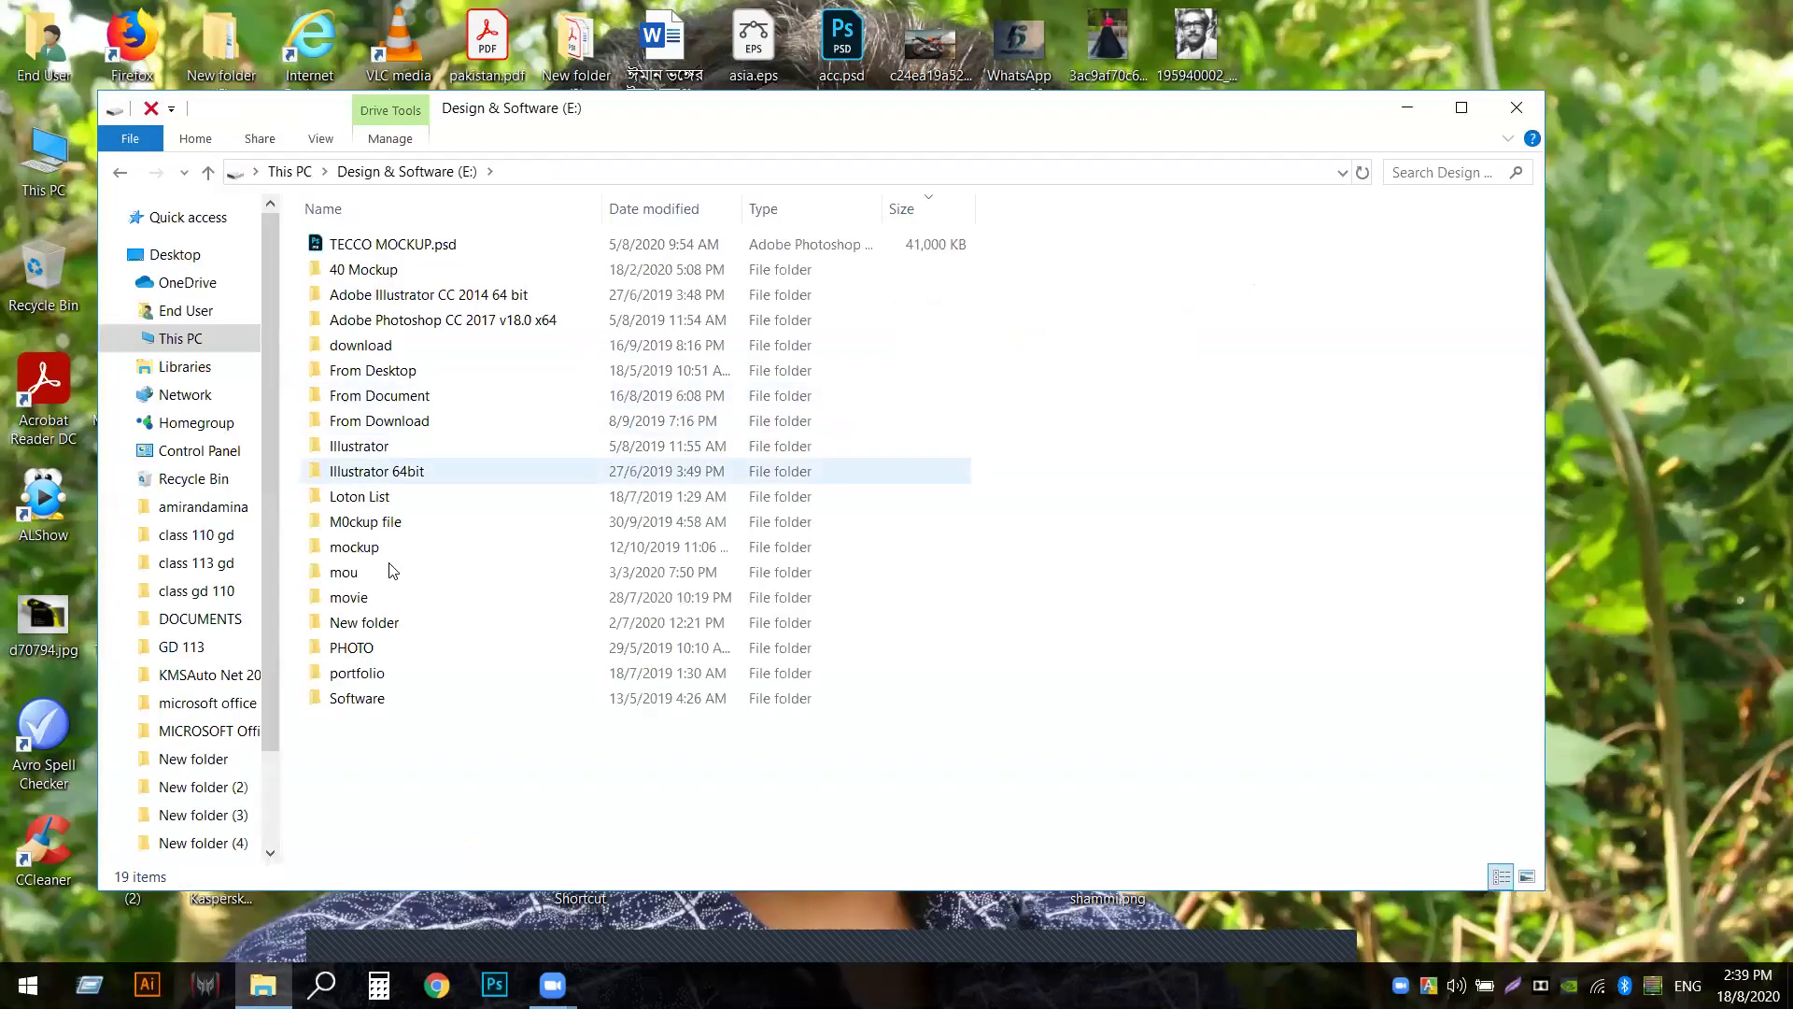
{"action": "double_click", "coordinate": [356, 579]}
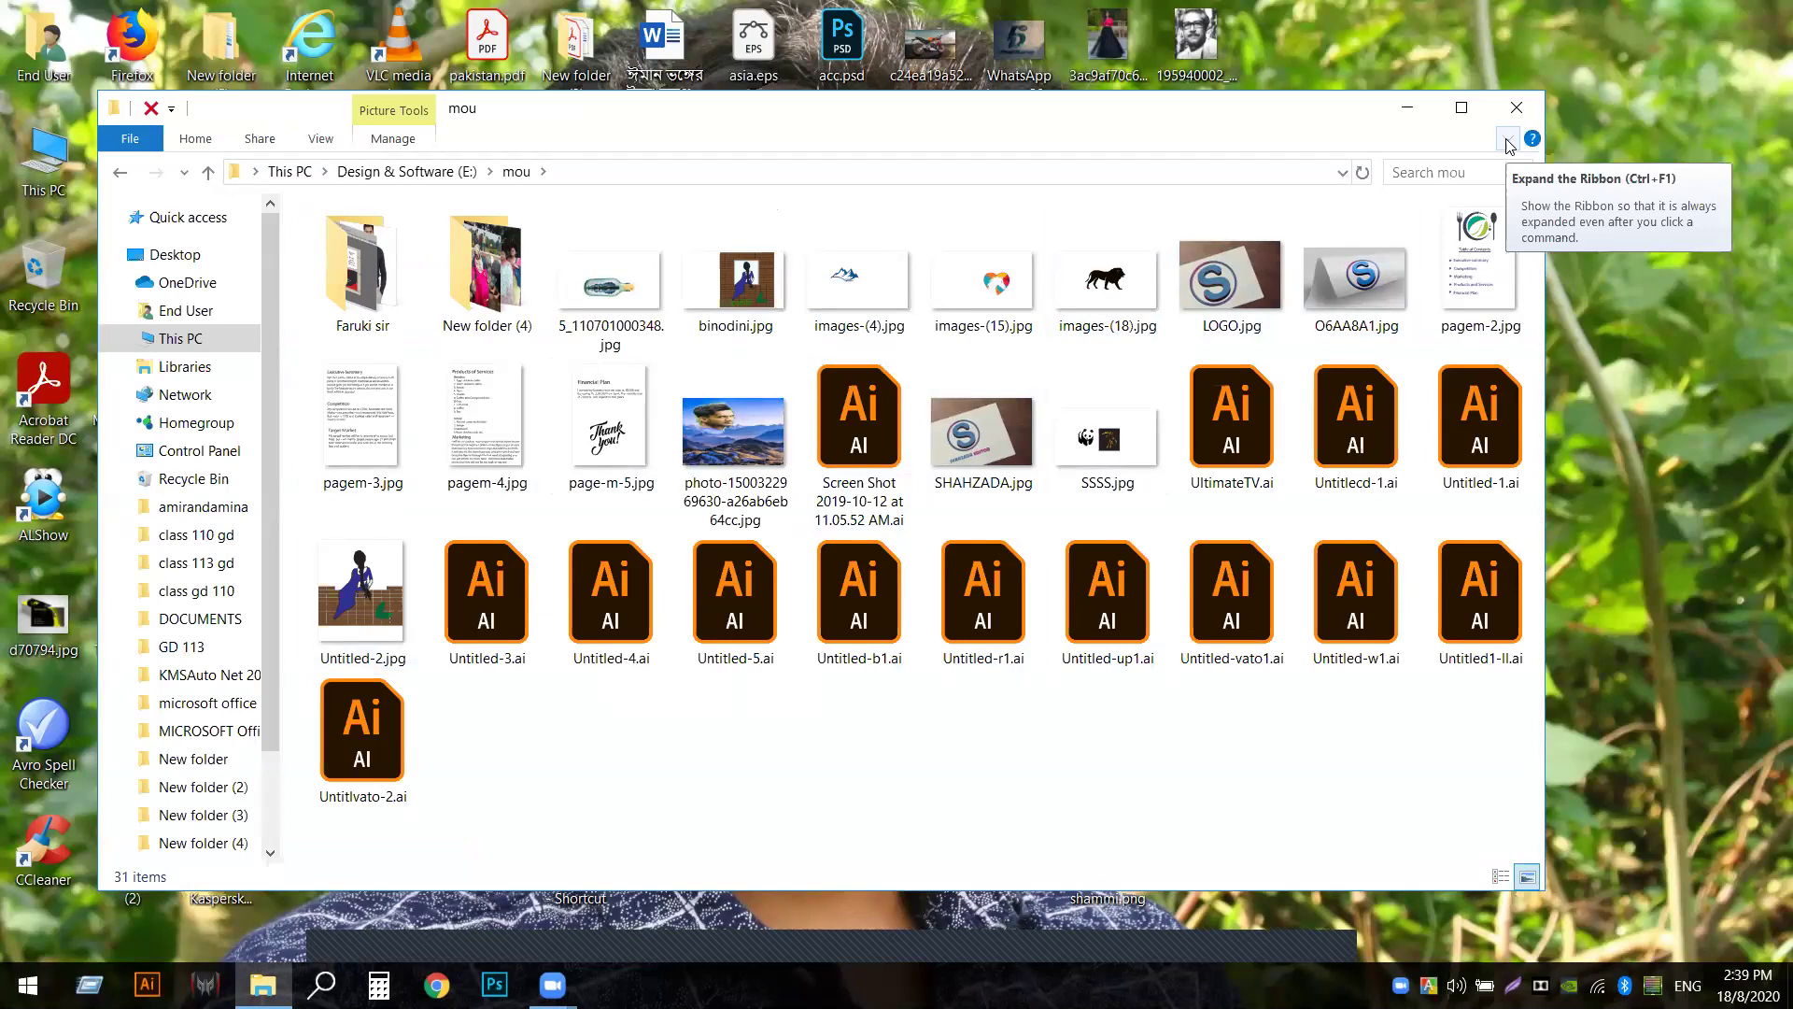
Preview the mountain logo images-(4), then open images-(15) and images-(18).
{"action": "double_click", "coordinate": [903, 292]}
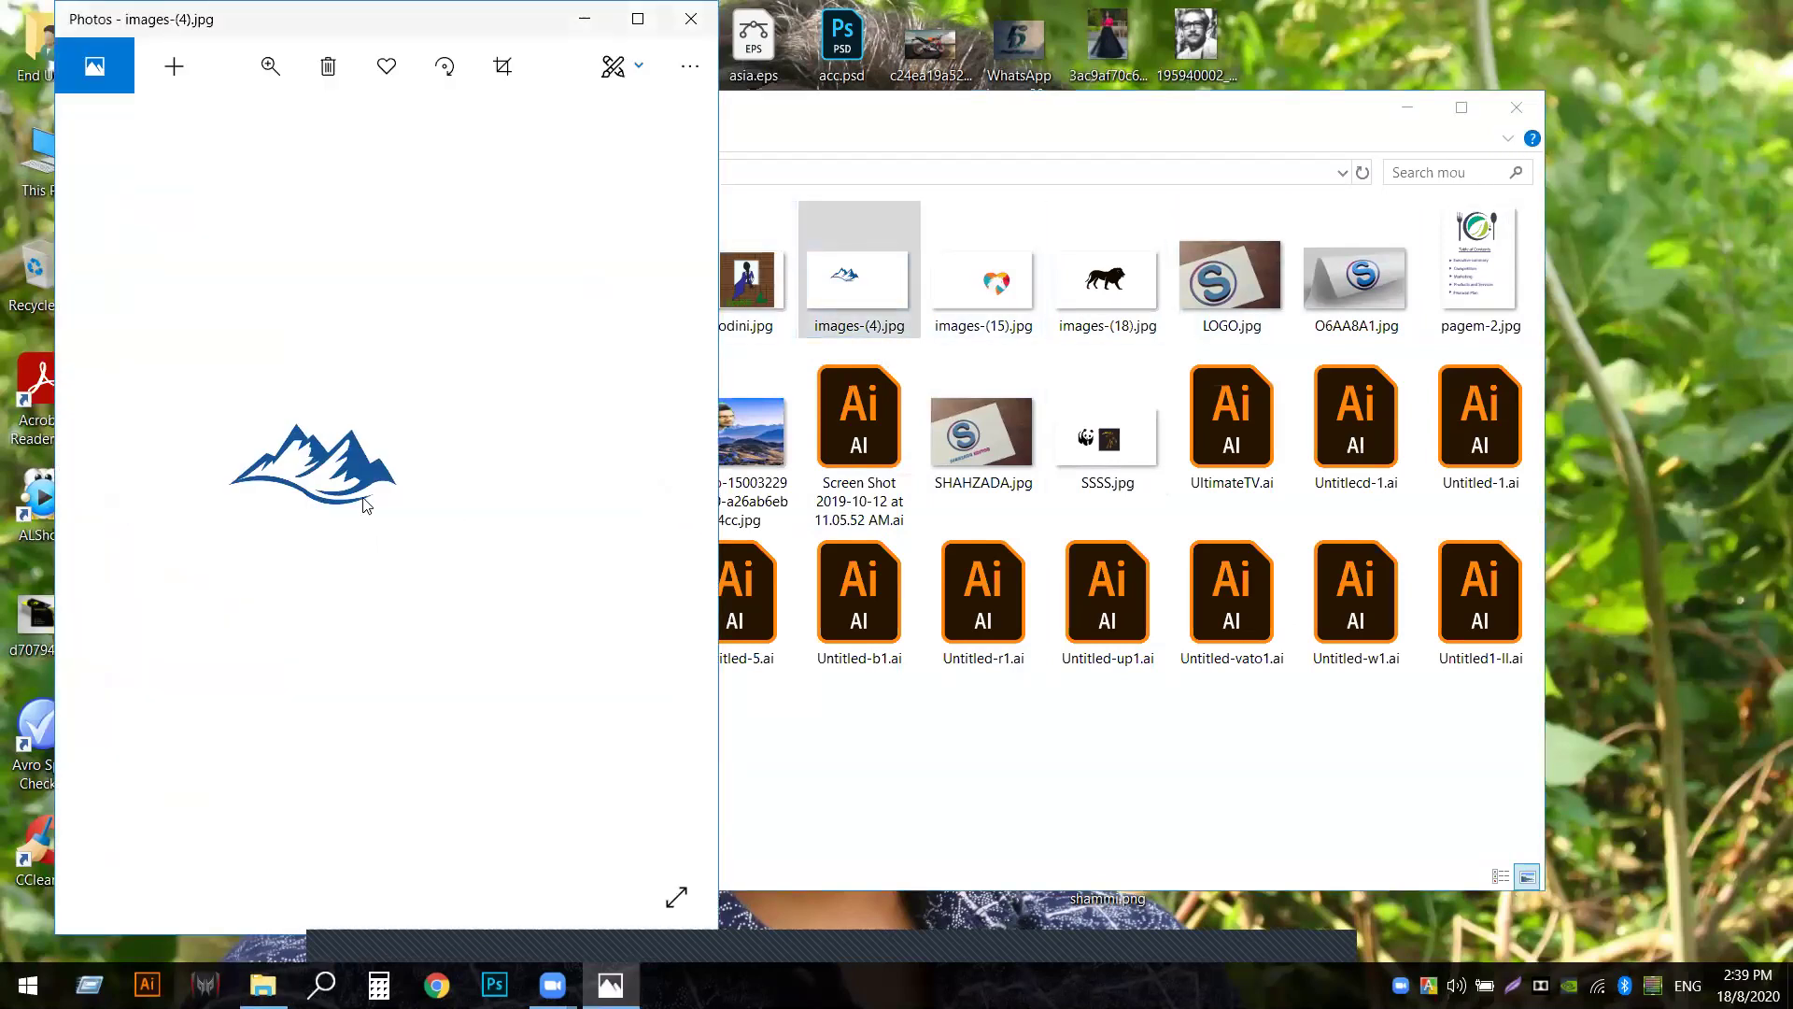
{"action": "scroll", "coordinate": [364, 505], "scroll_direction": "up", "scroll_amount": 2}
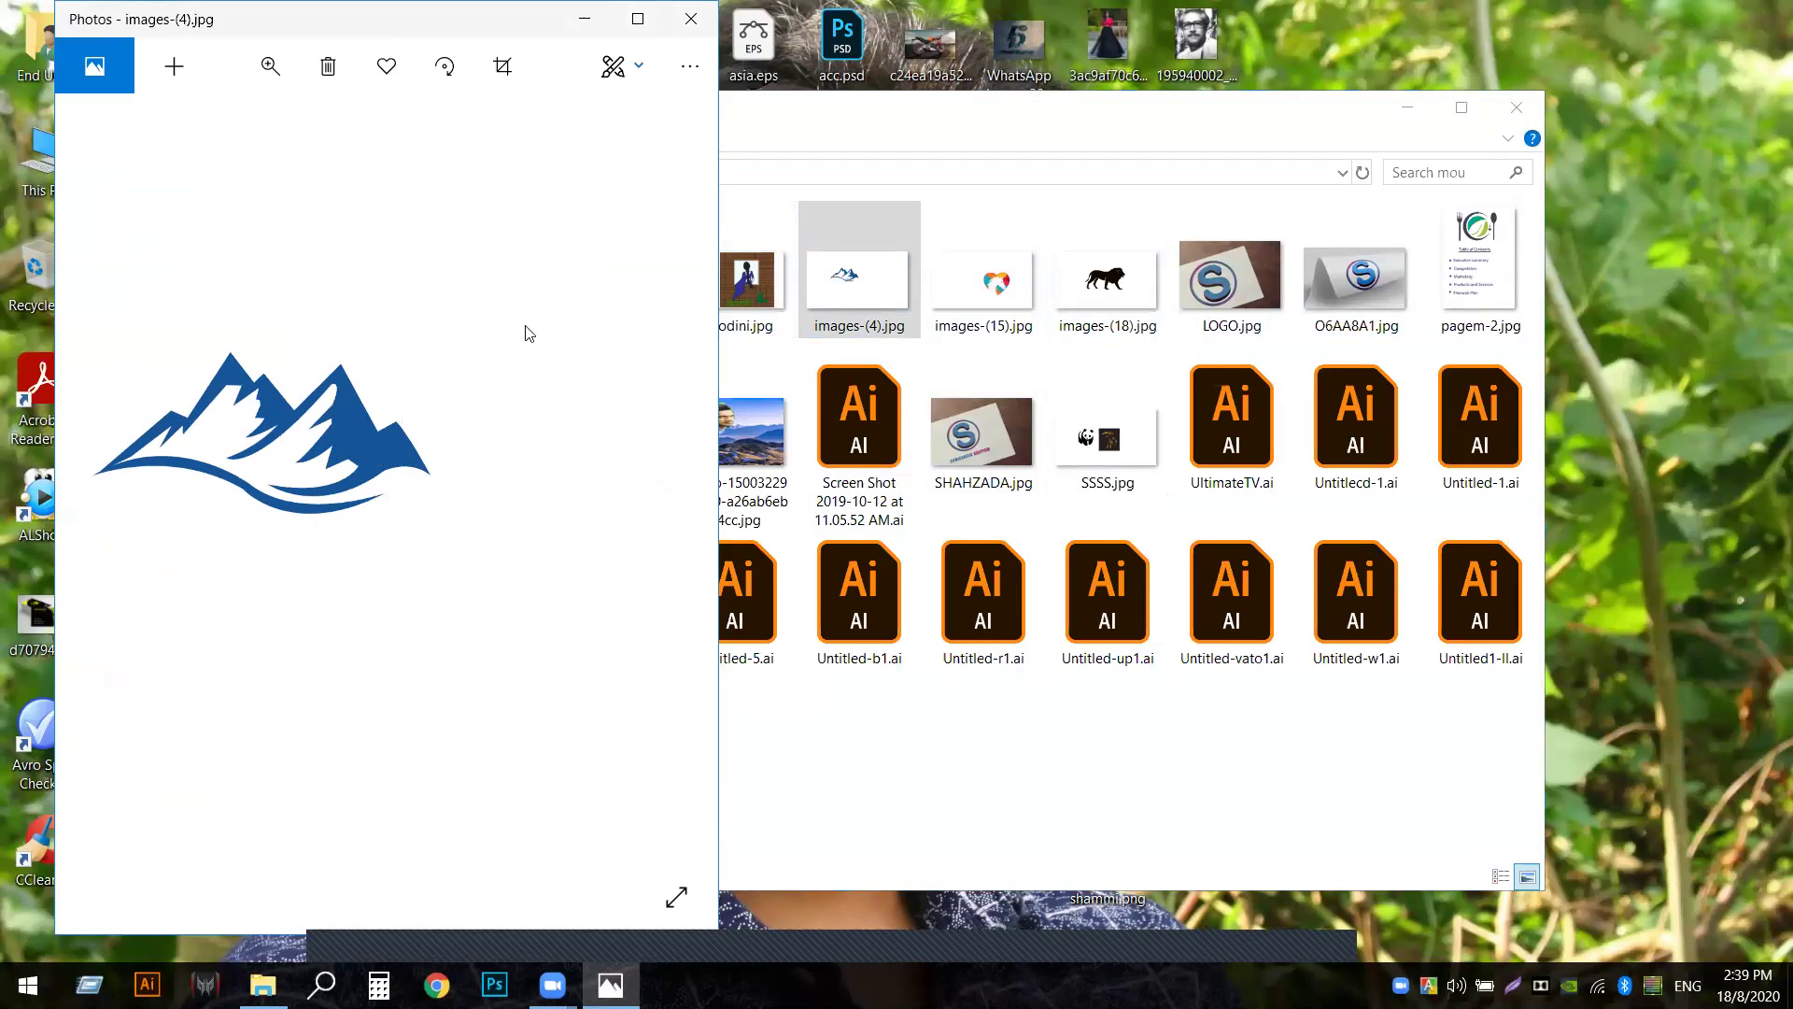
{"action": "left_click", "coordinate": [691, 19]}
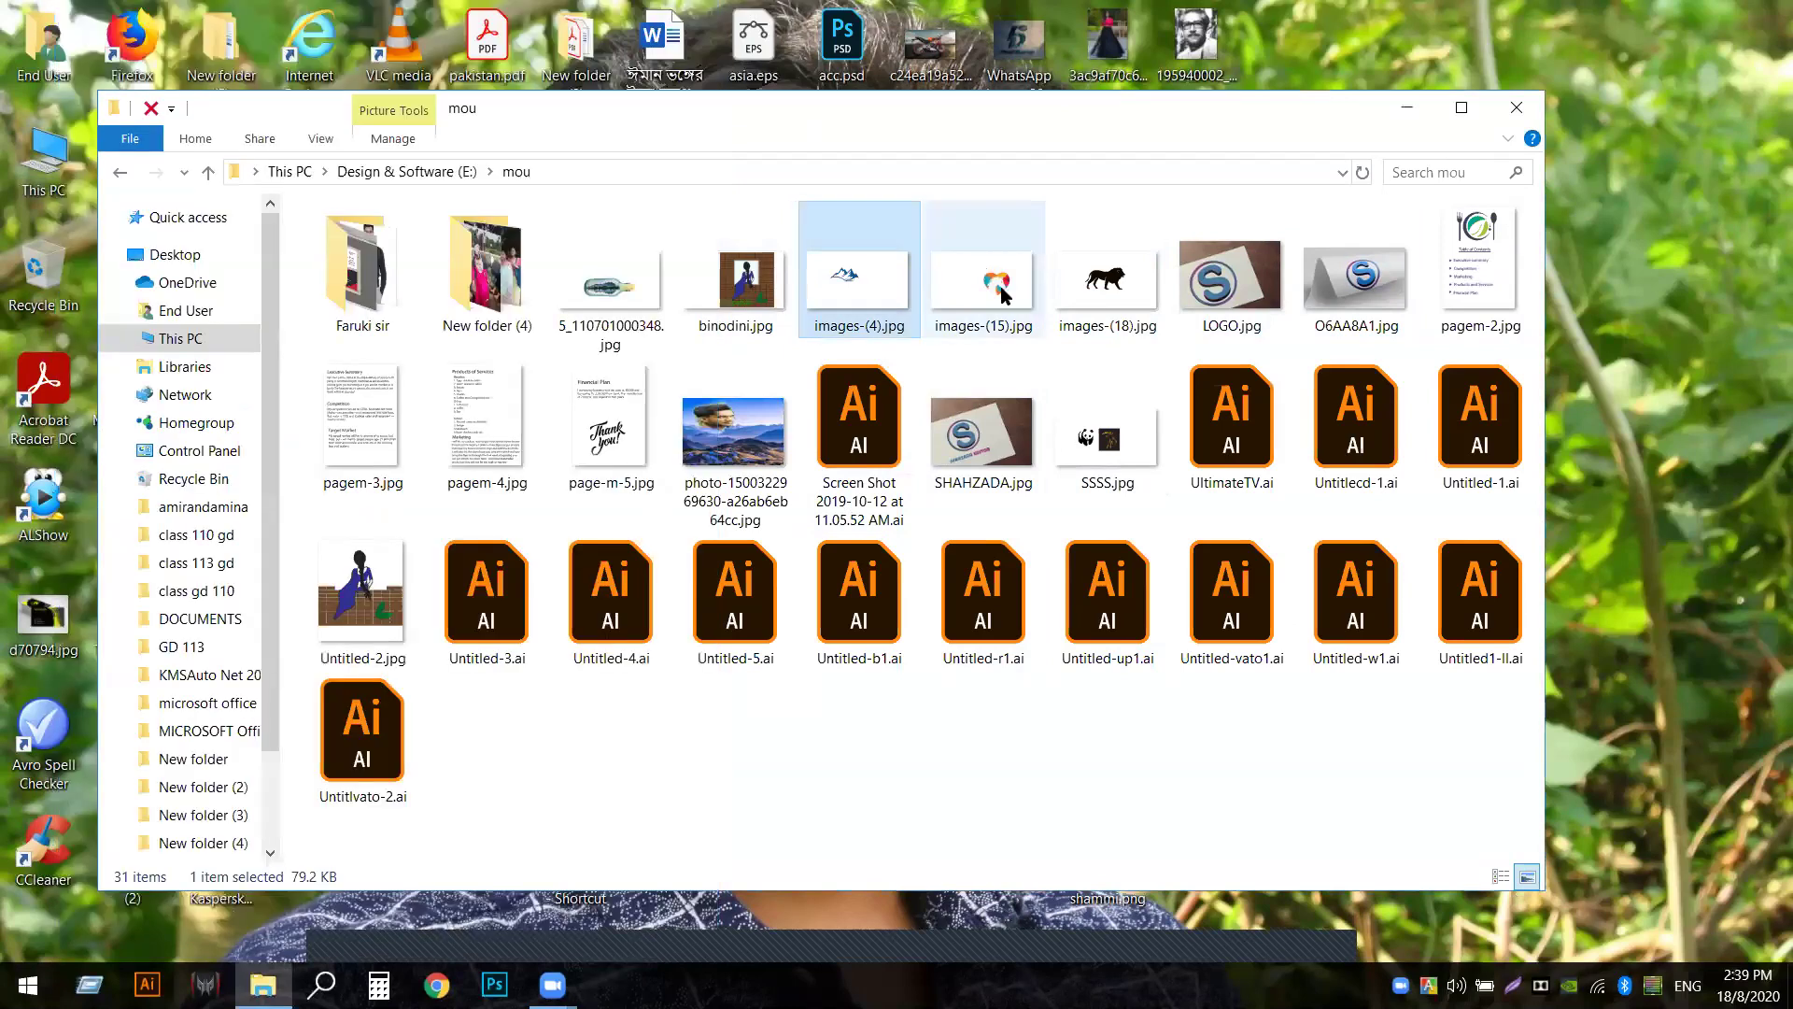
{"action": "double_click", "coordinate": [1002, 295]}
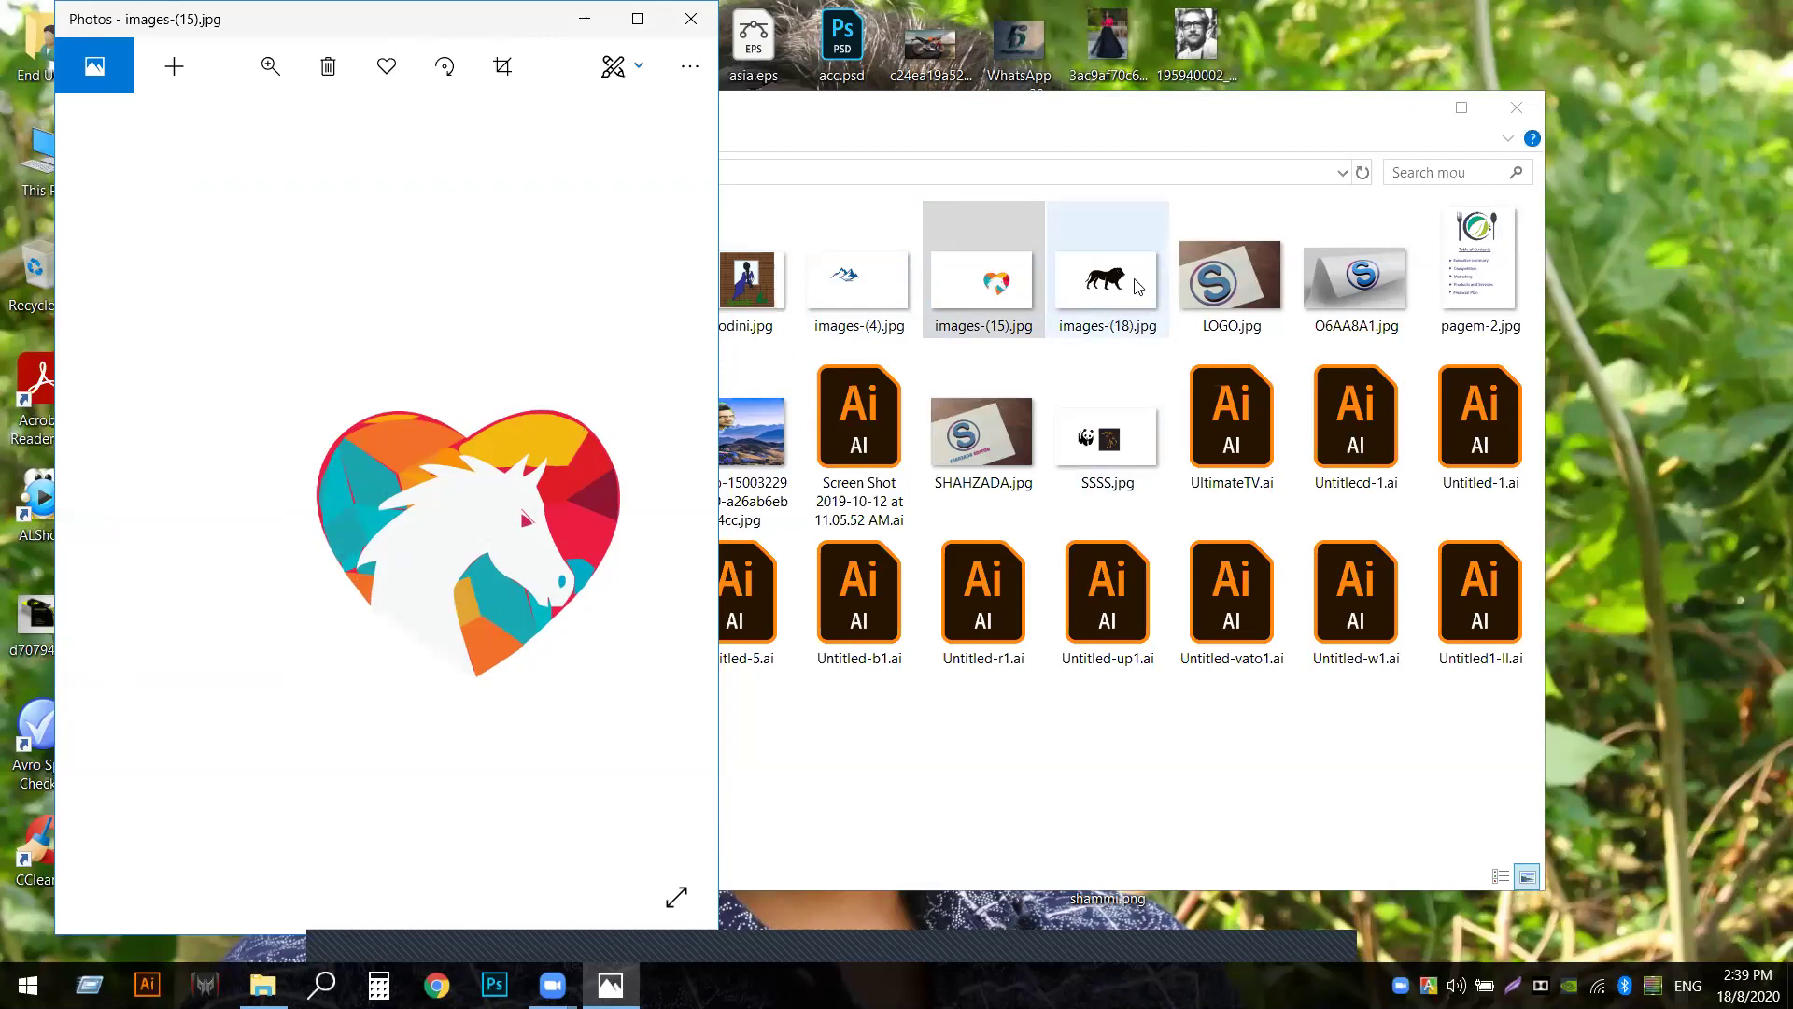
{"action": "double_click", "coordinate": [1137, 285]}
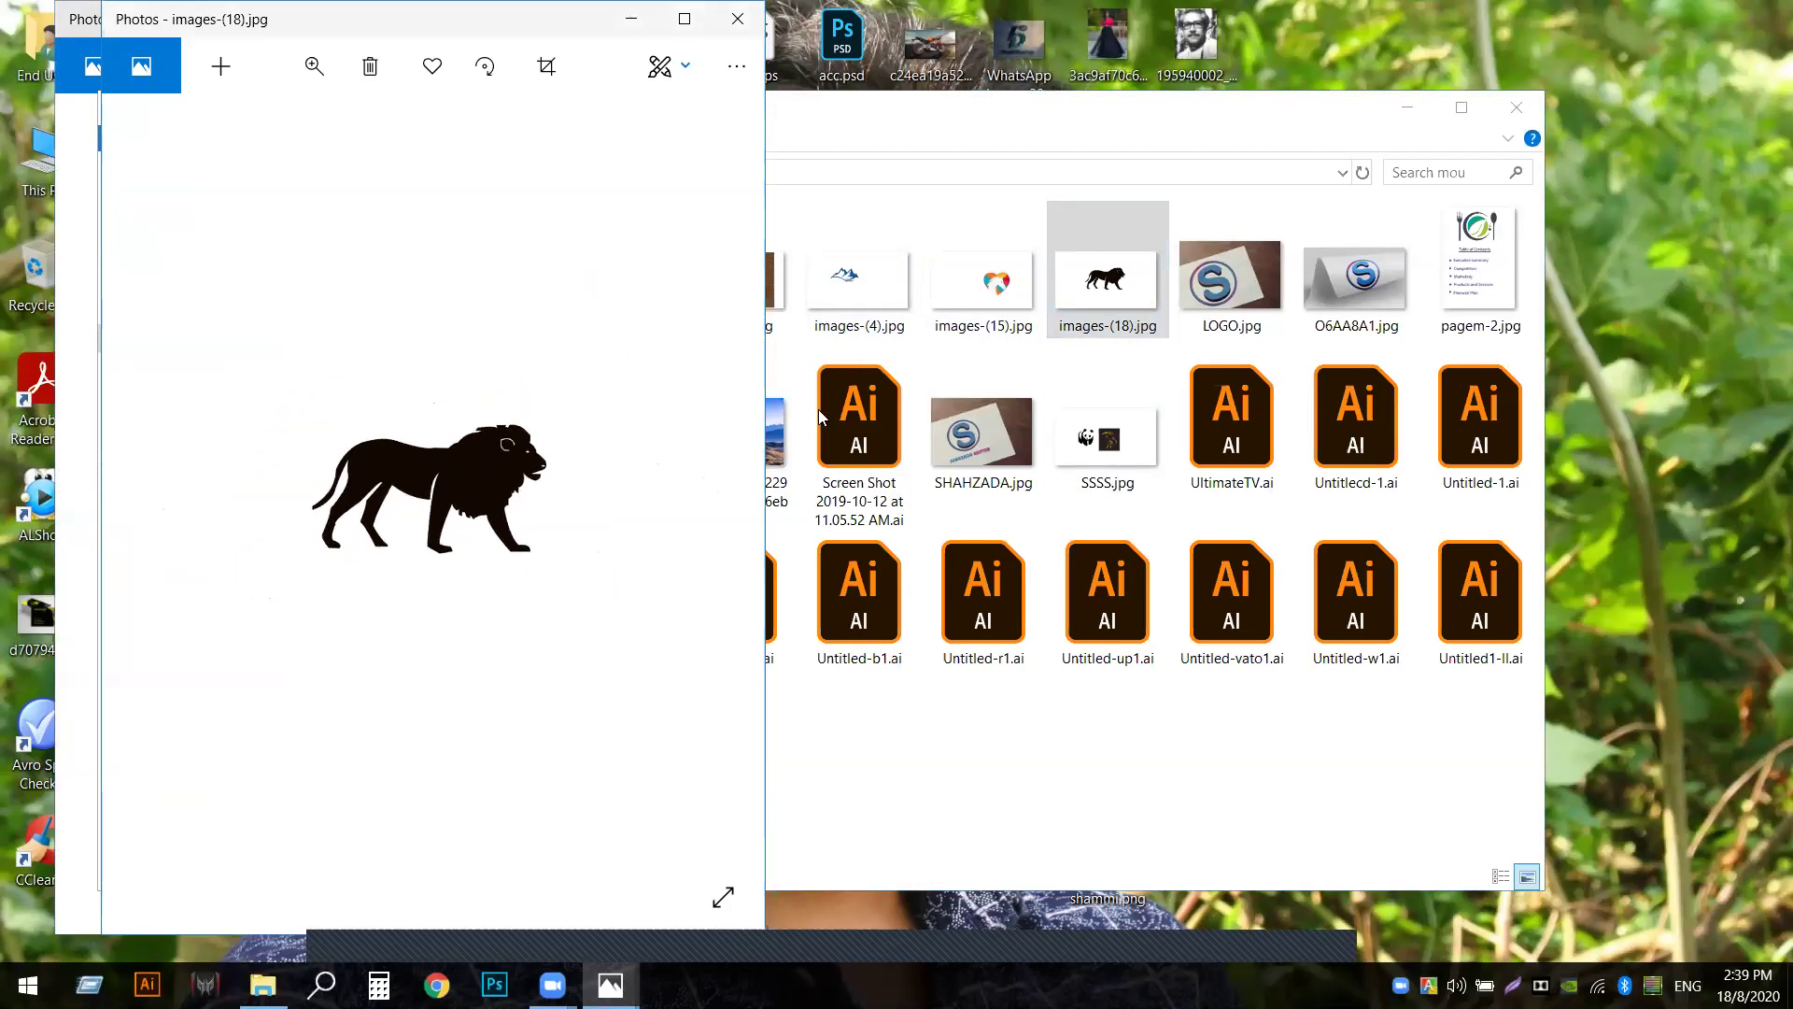
View SSSS.jpg, reopening it zoomed and panned to see the whole panda, then close it.
{"action": "double_click", "coordinate": [1113, 458]}
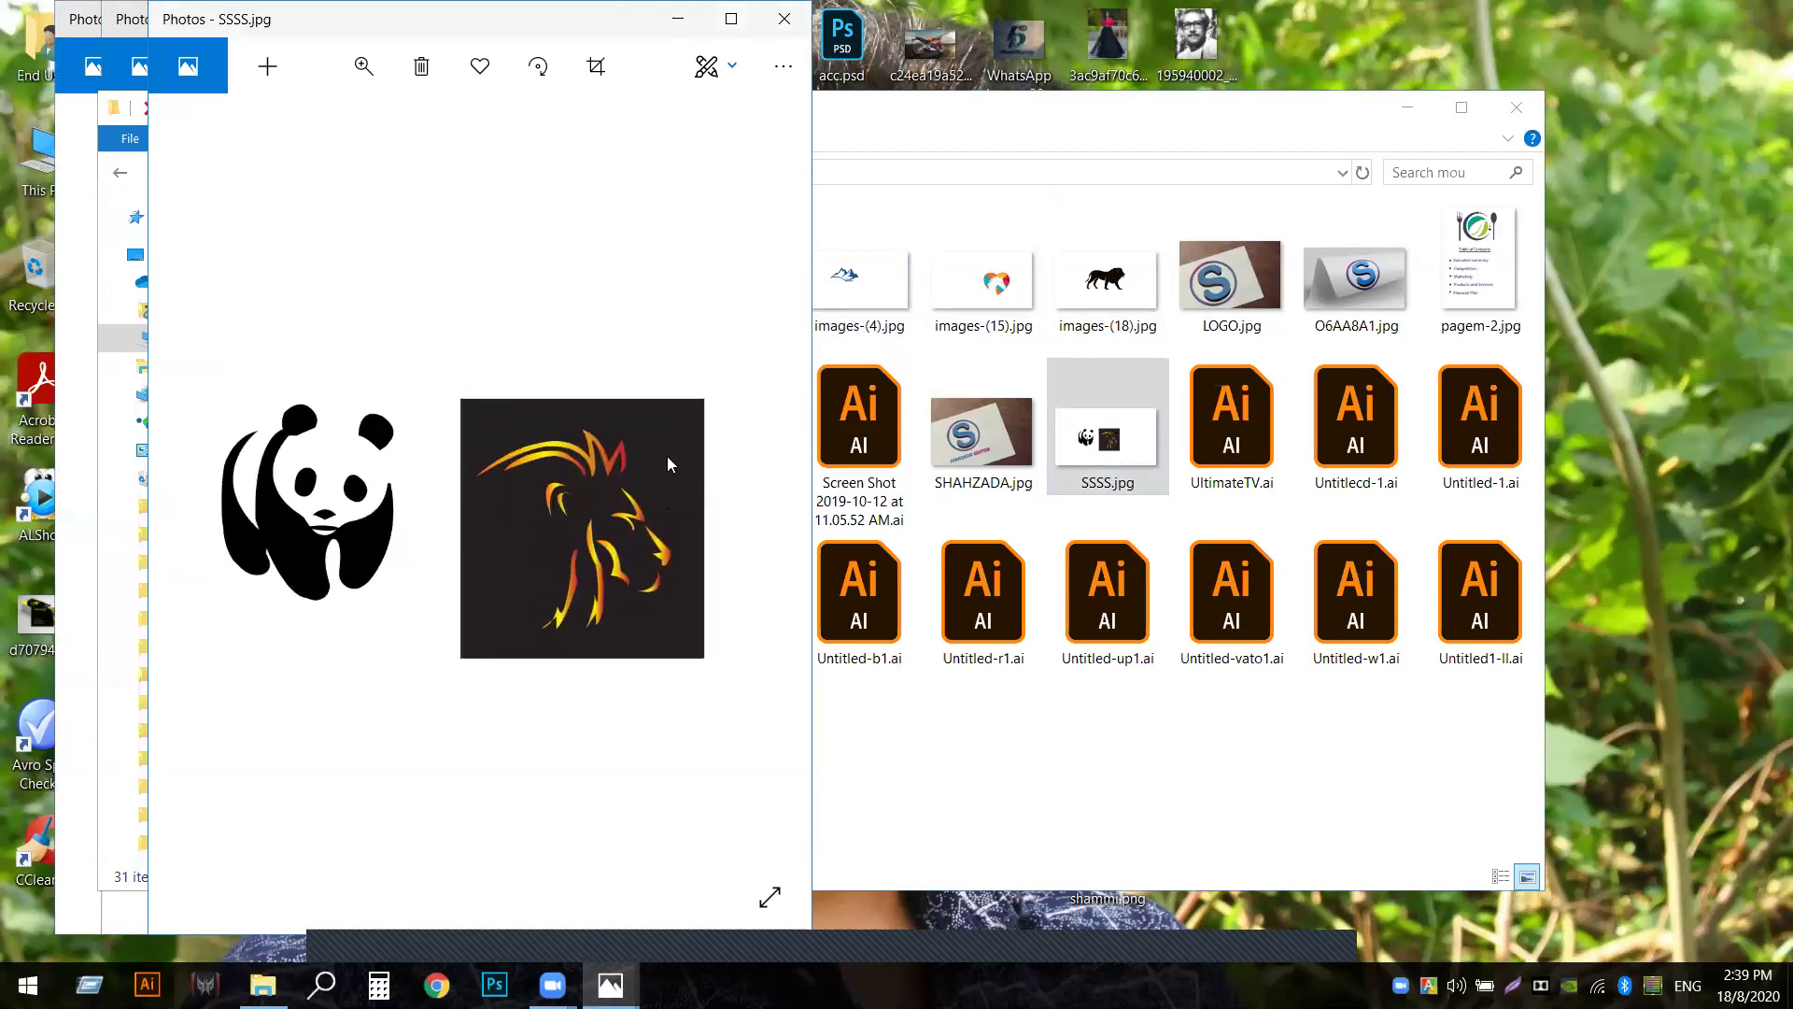
{"action": "left_click", "coordinate": [784, 20]}
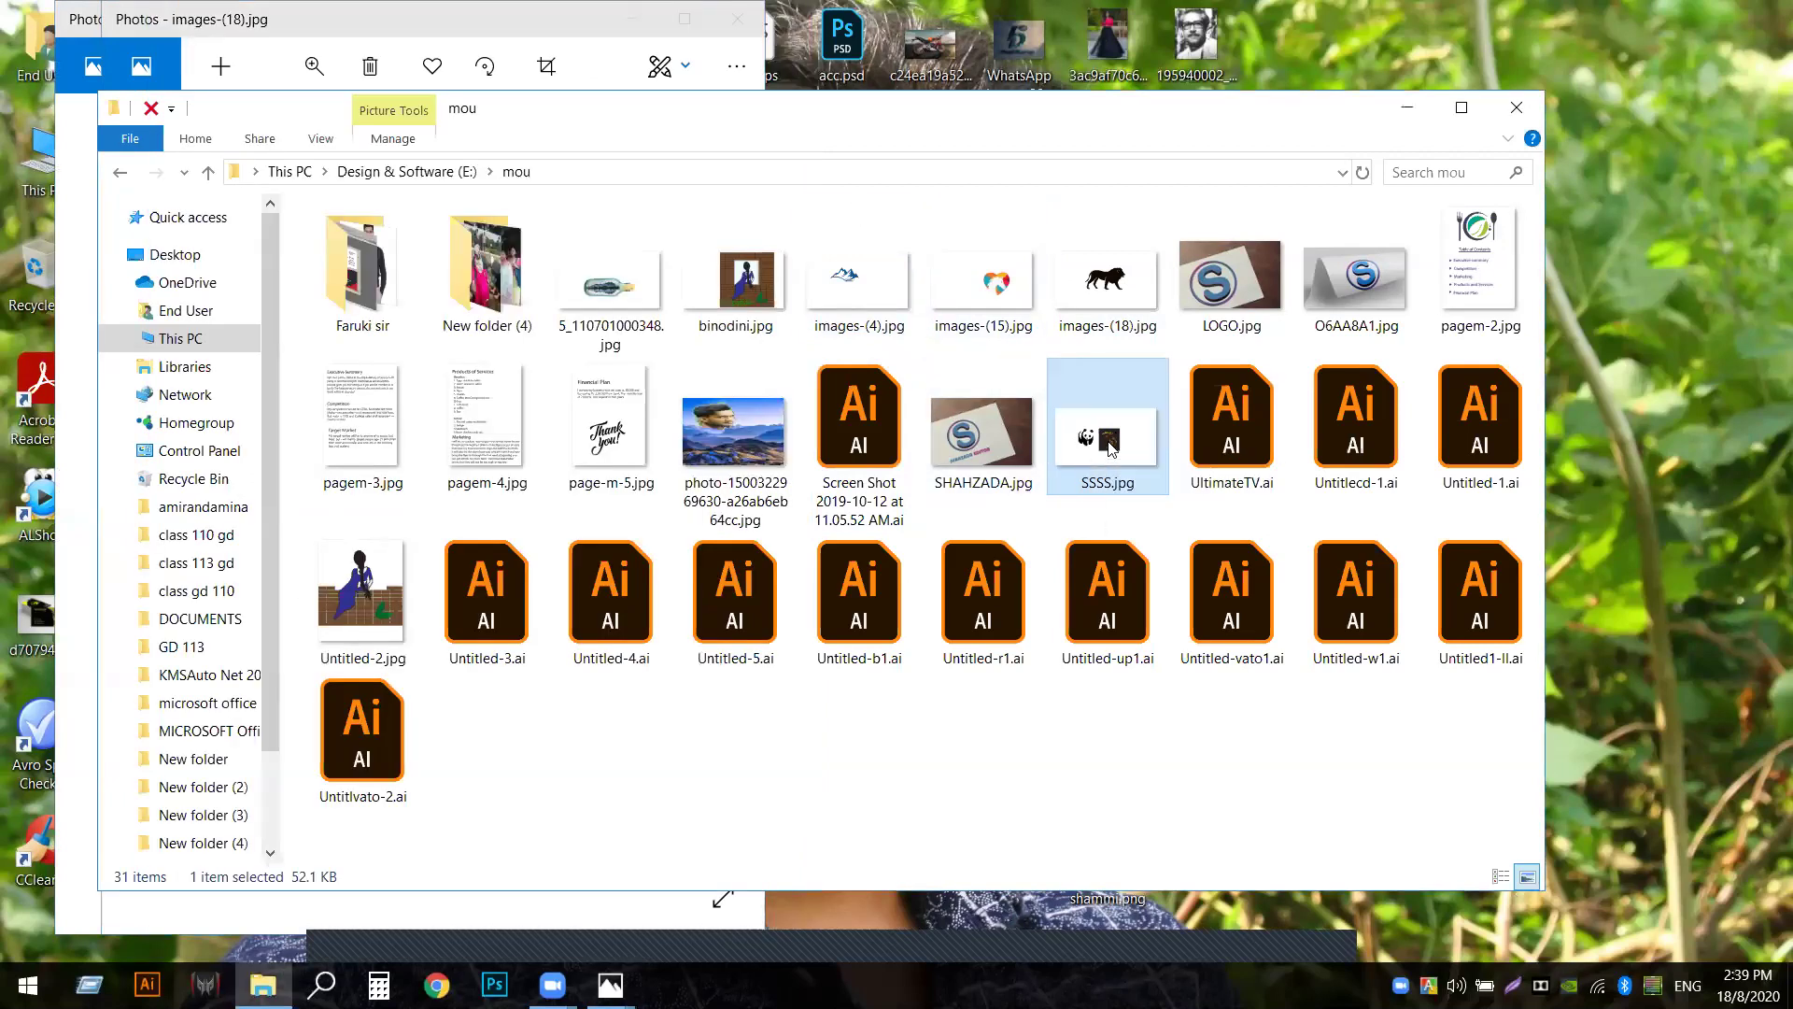
{"action": "double_click", "coordinate": [1111, 450]}
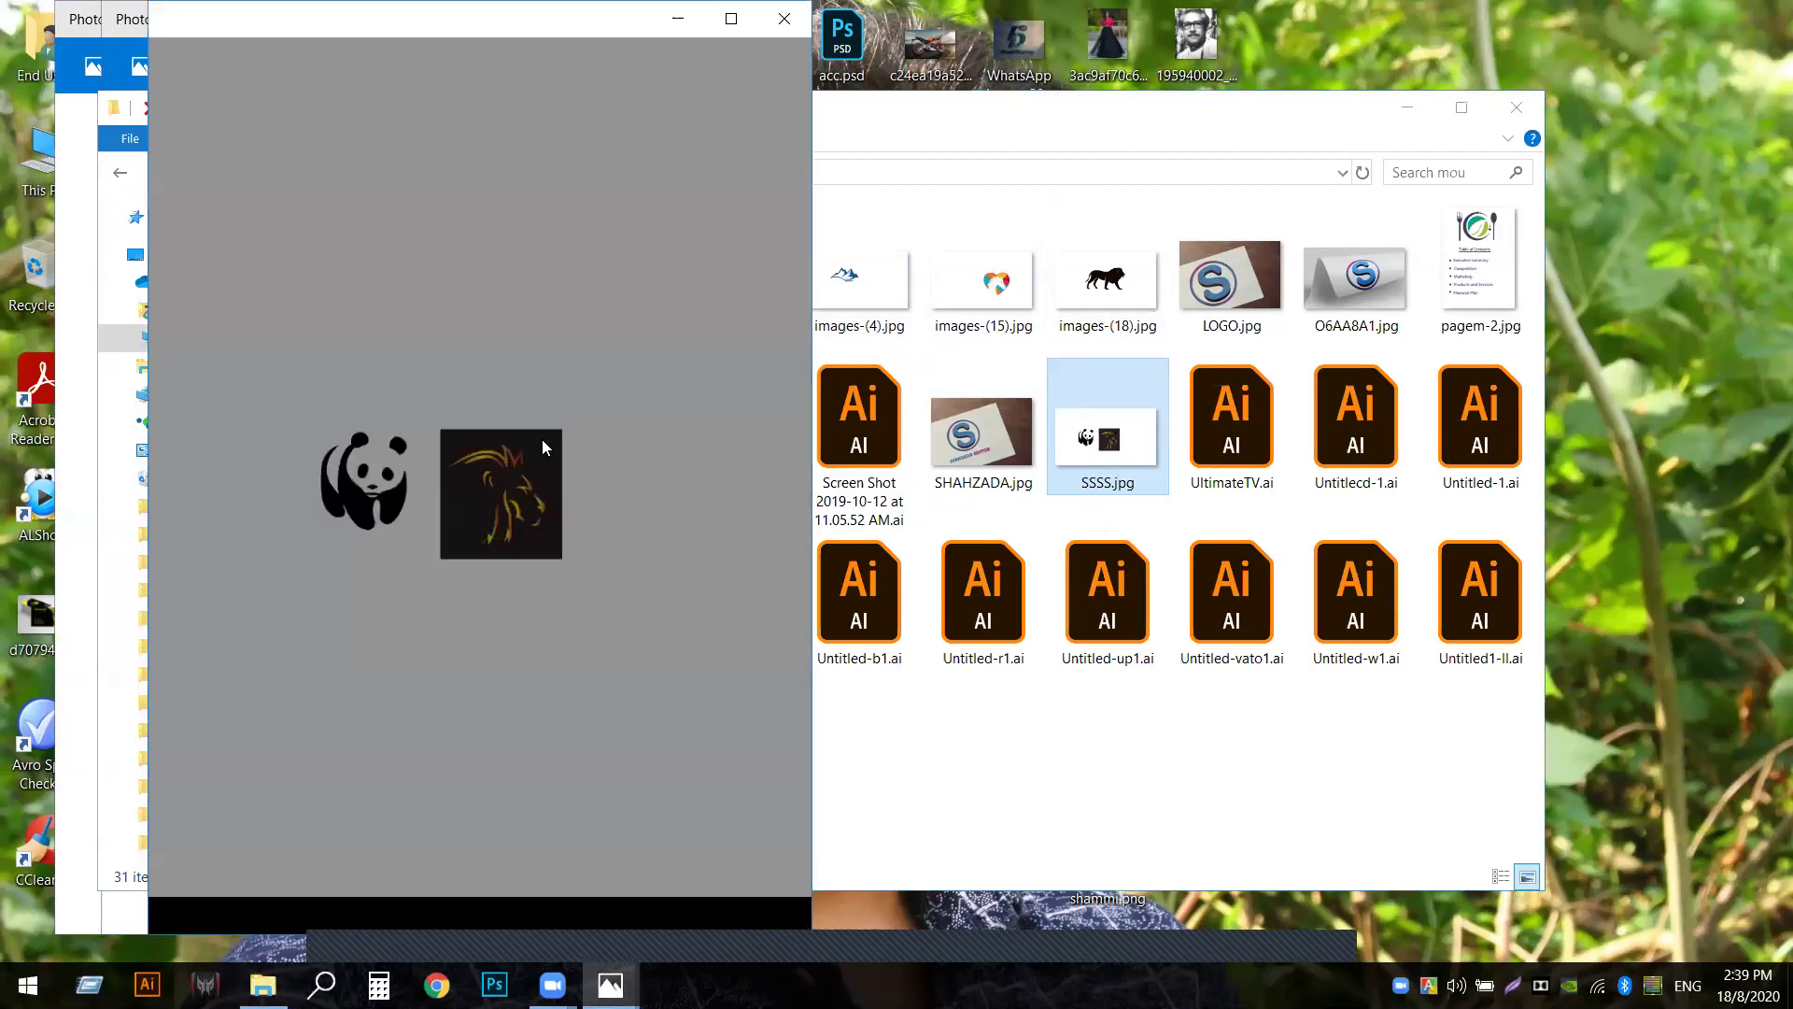
{"action": "scroll", "coordinate": [567, 492], "scroll_direction": "up", "scroll_amount": 2}
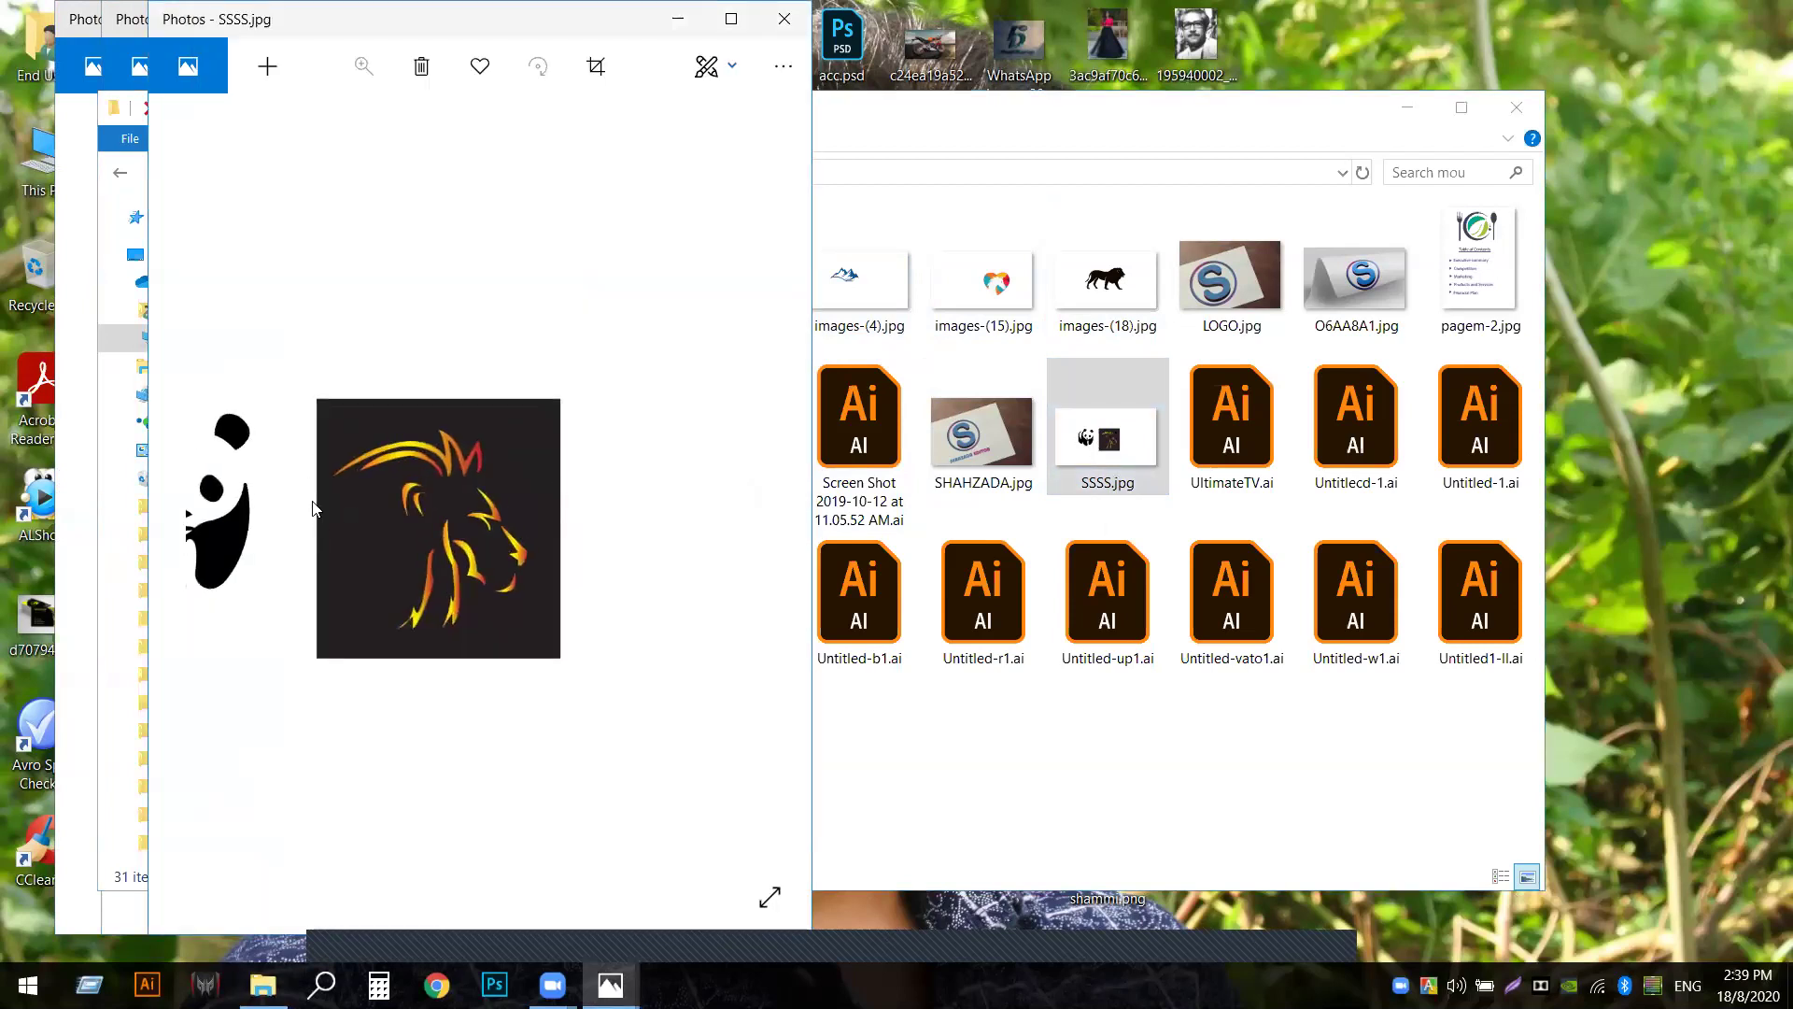
{"action": "left_click_drag", "start_coordinate": [364, 547], "coordinate": [515, 547]}
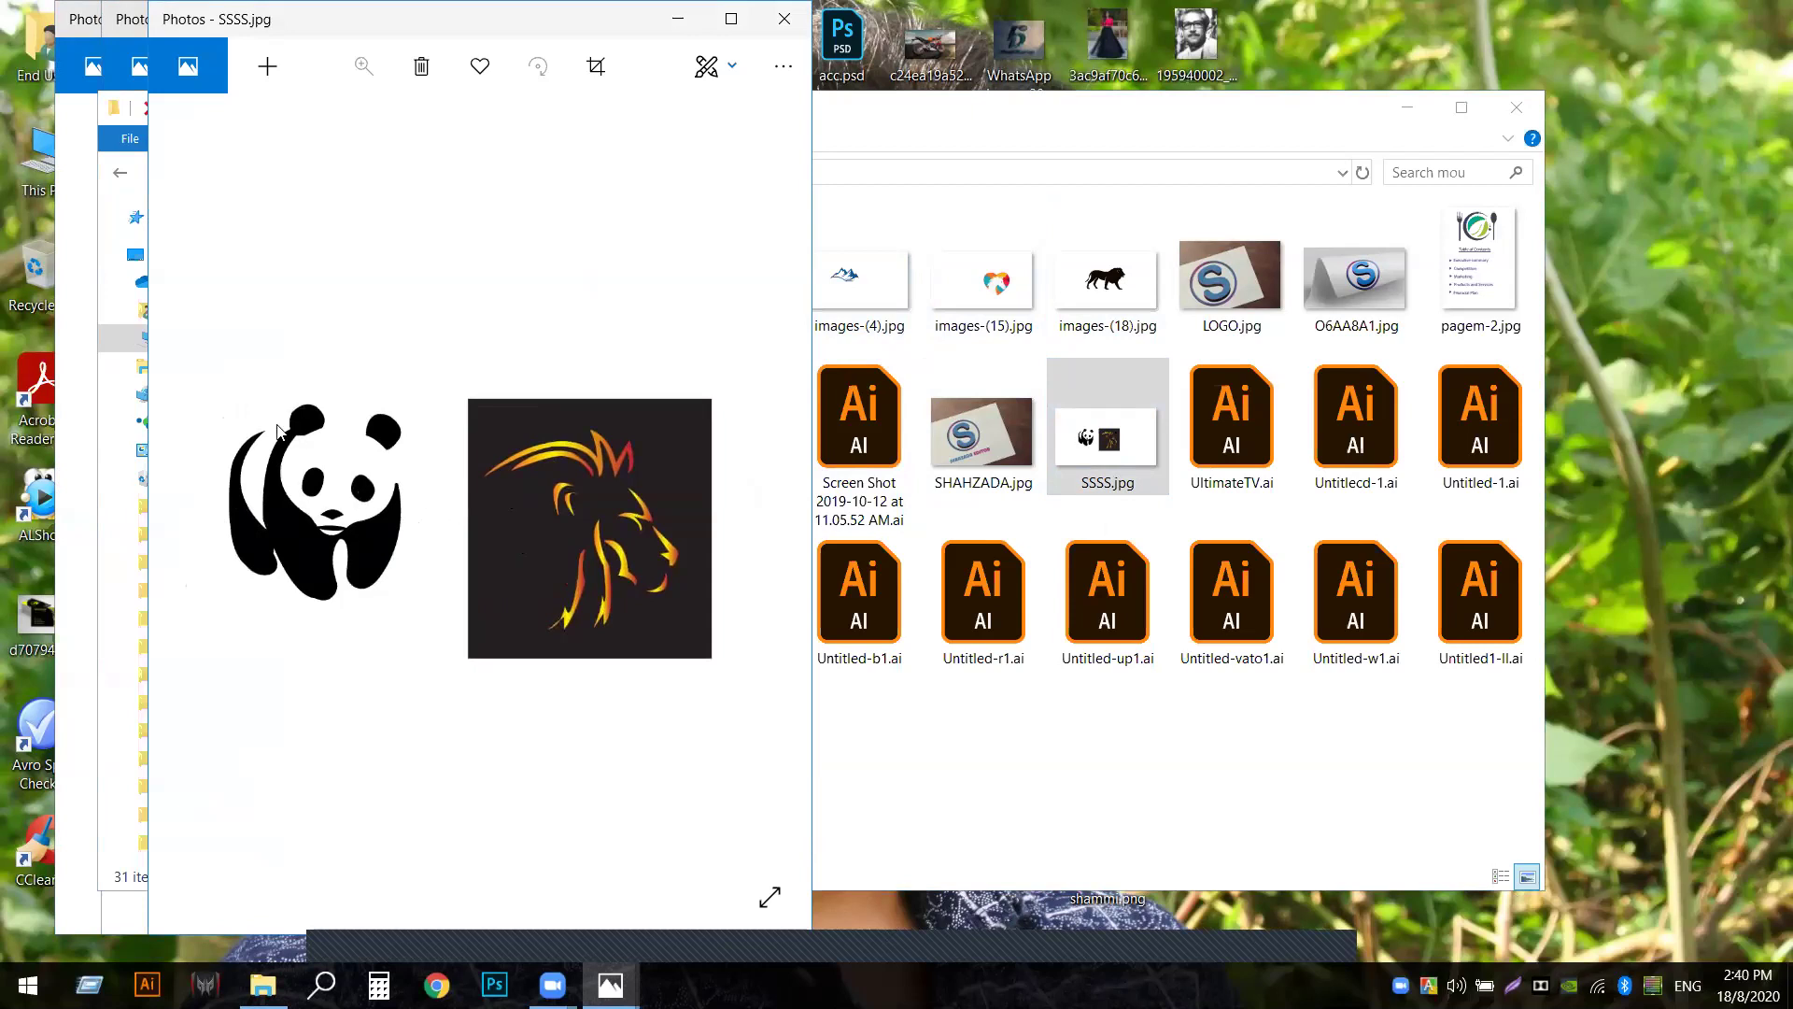
{"action": "left_click", "coordinate": [784, 23]}
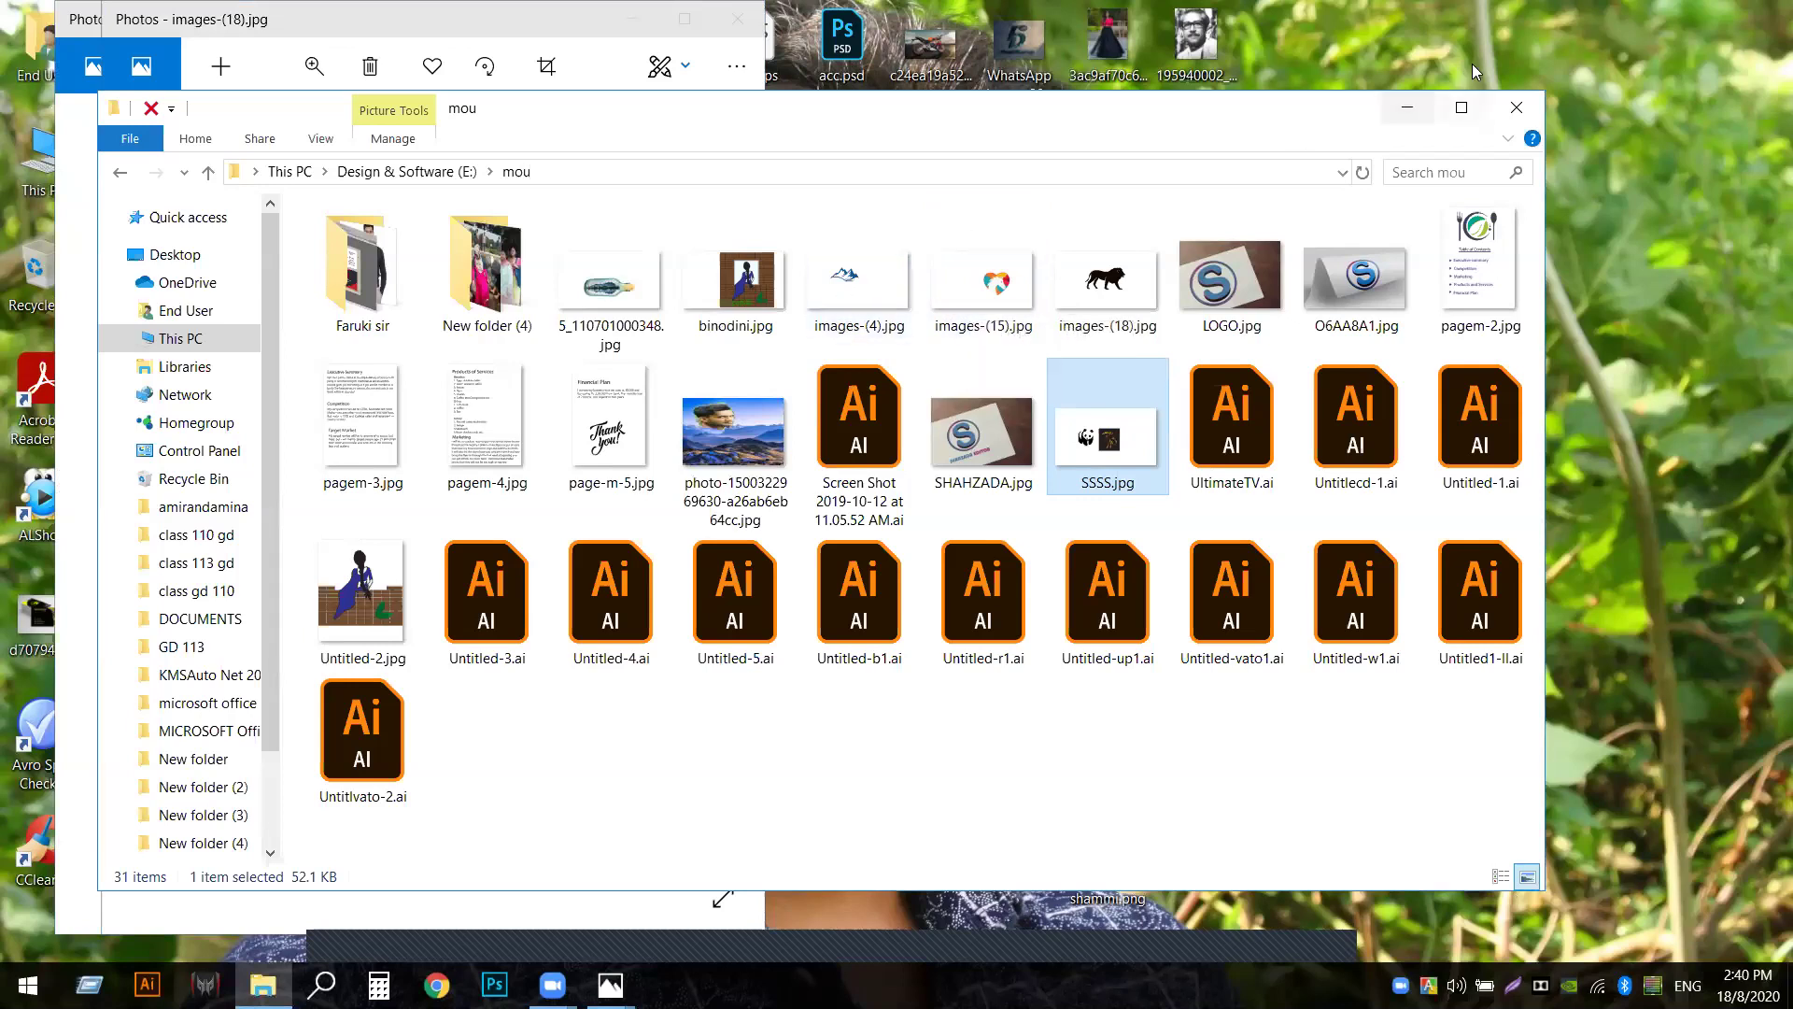
Close File Explorer and the lion and heart logo previews.
{"action": "left_click", "coordinate": [1516, 110]}
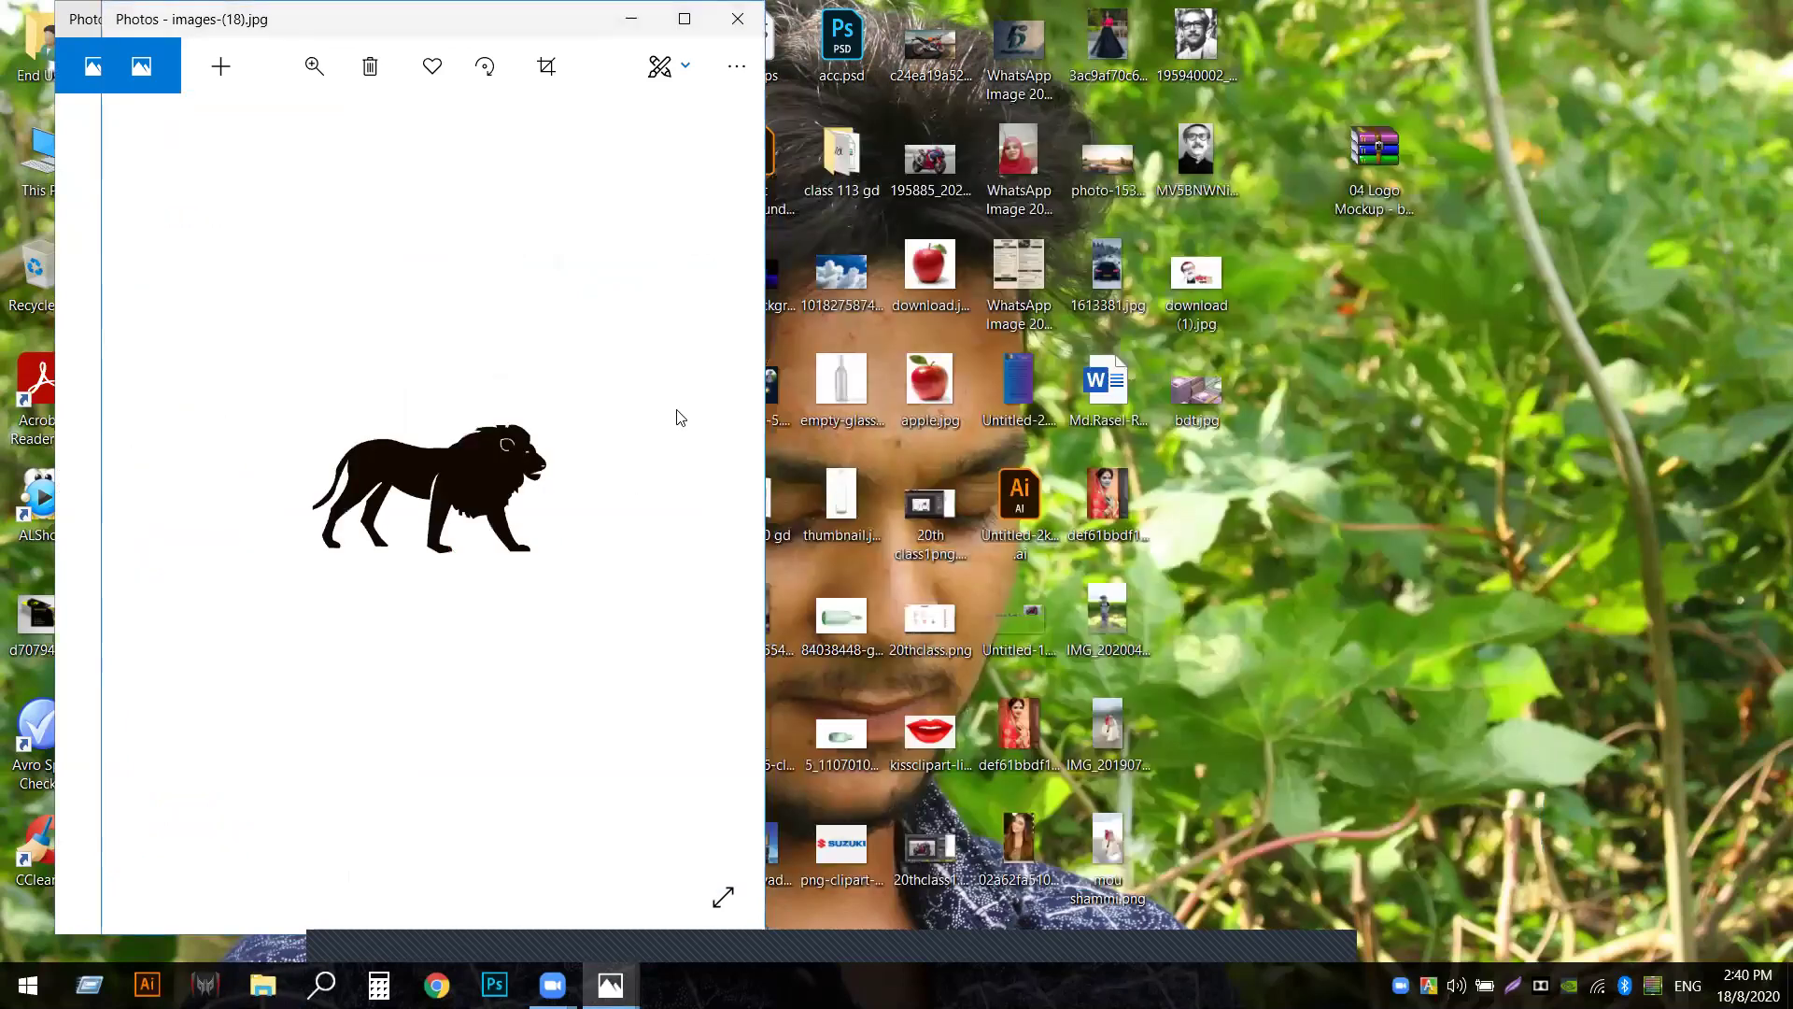
{"action": "left_click", "coordinate": [743, 26]}
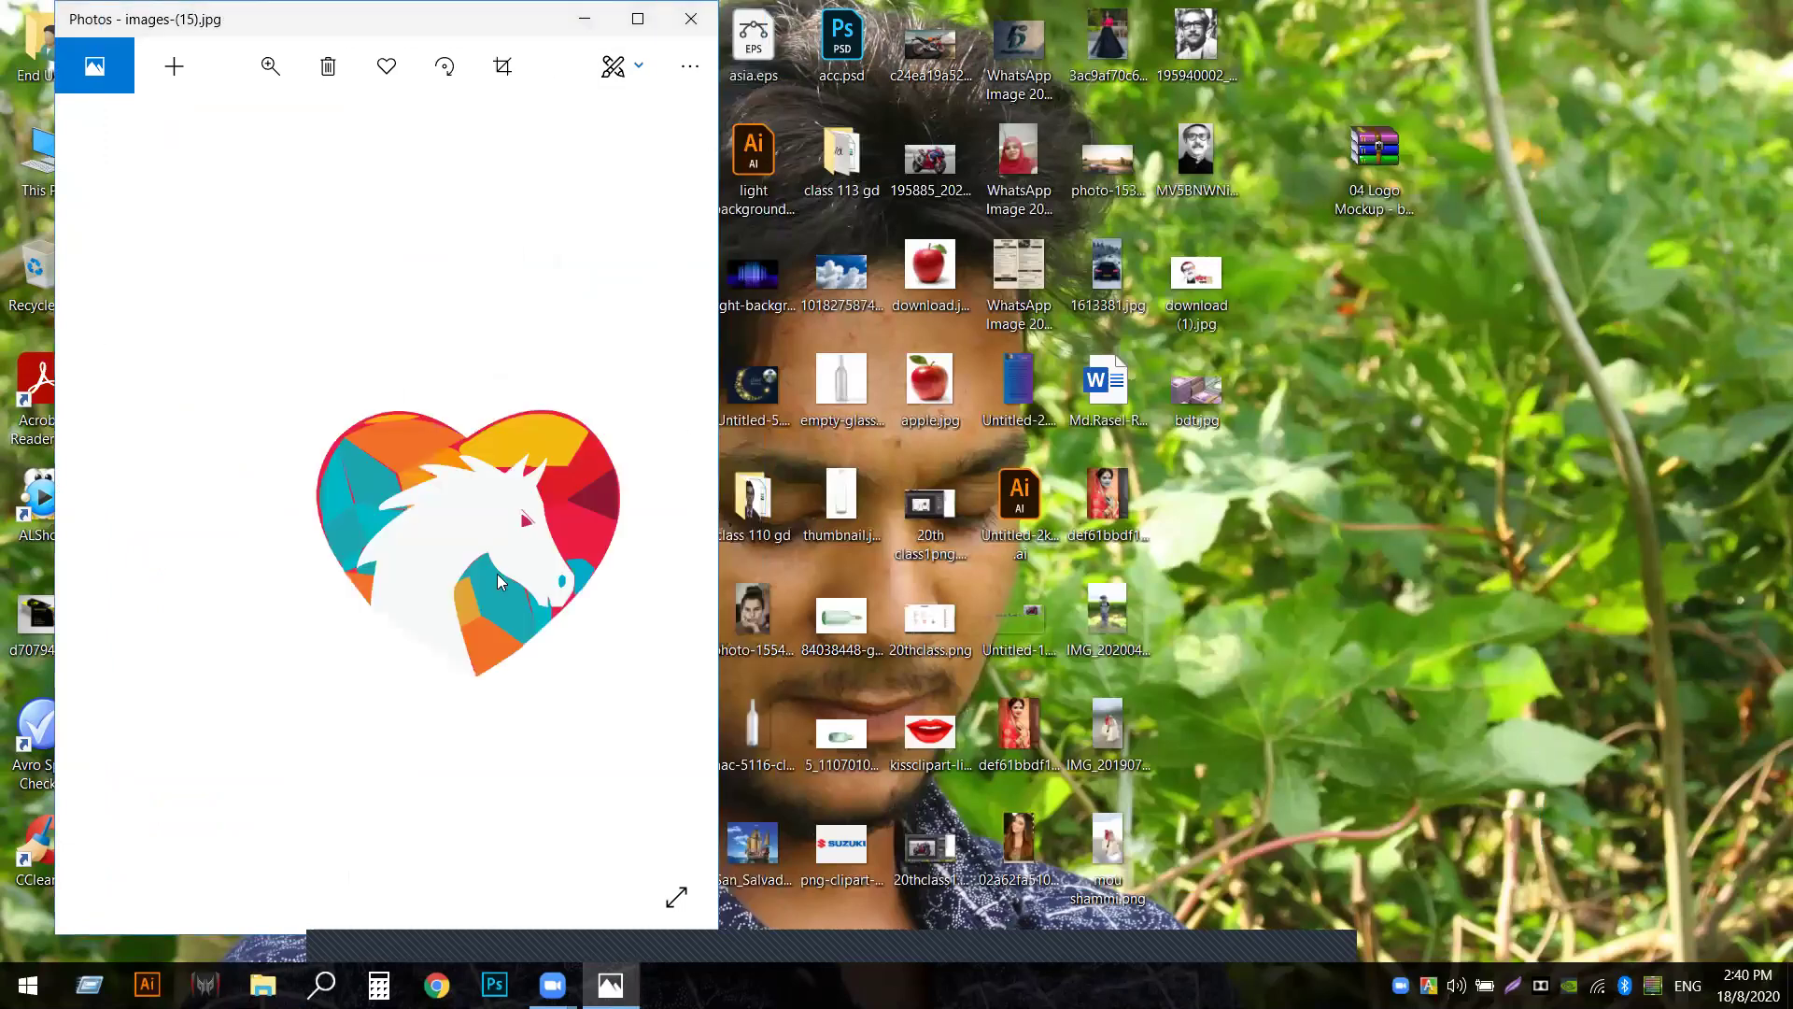
{"action": "left_click", "coordinate": [696, 21]}
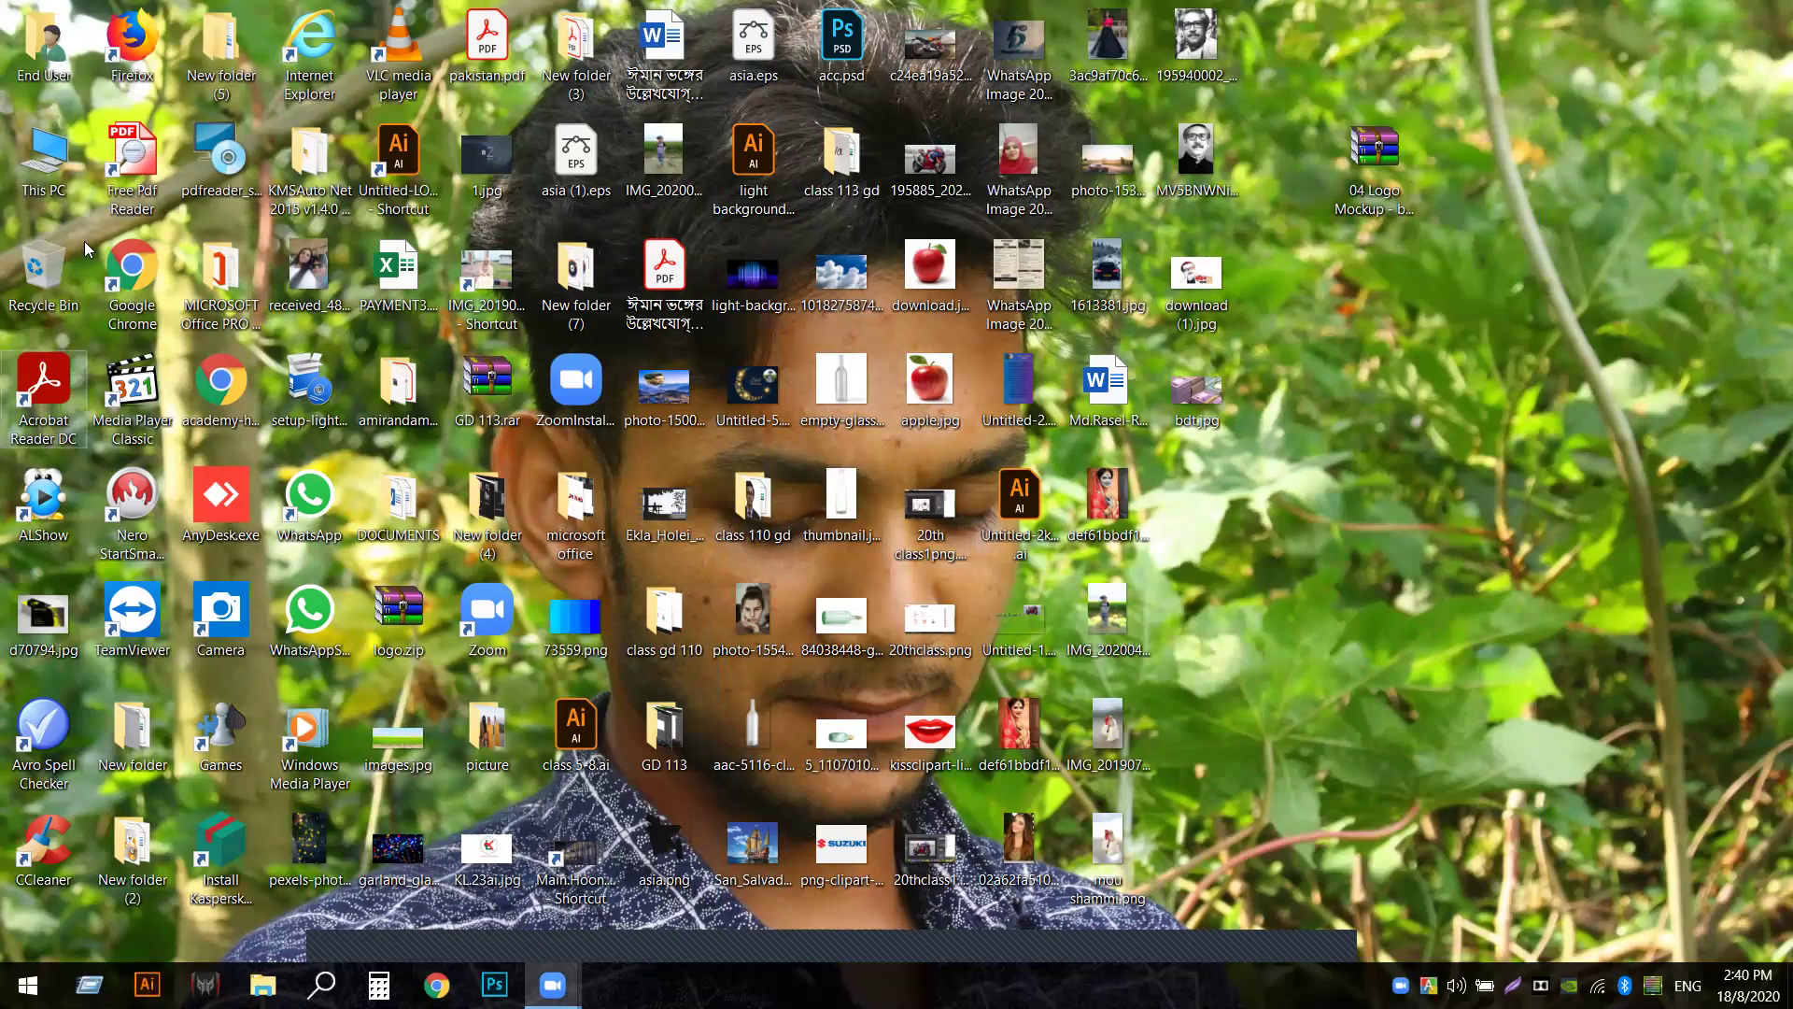
Navigate again to the mou folder on Design & Software (E:).
{"action": "double_click", "coordinate": [46, 163]}
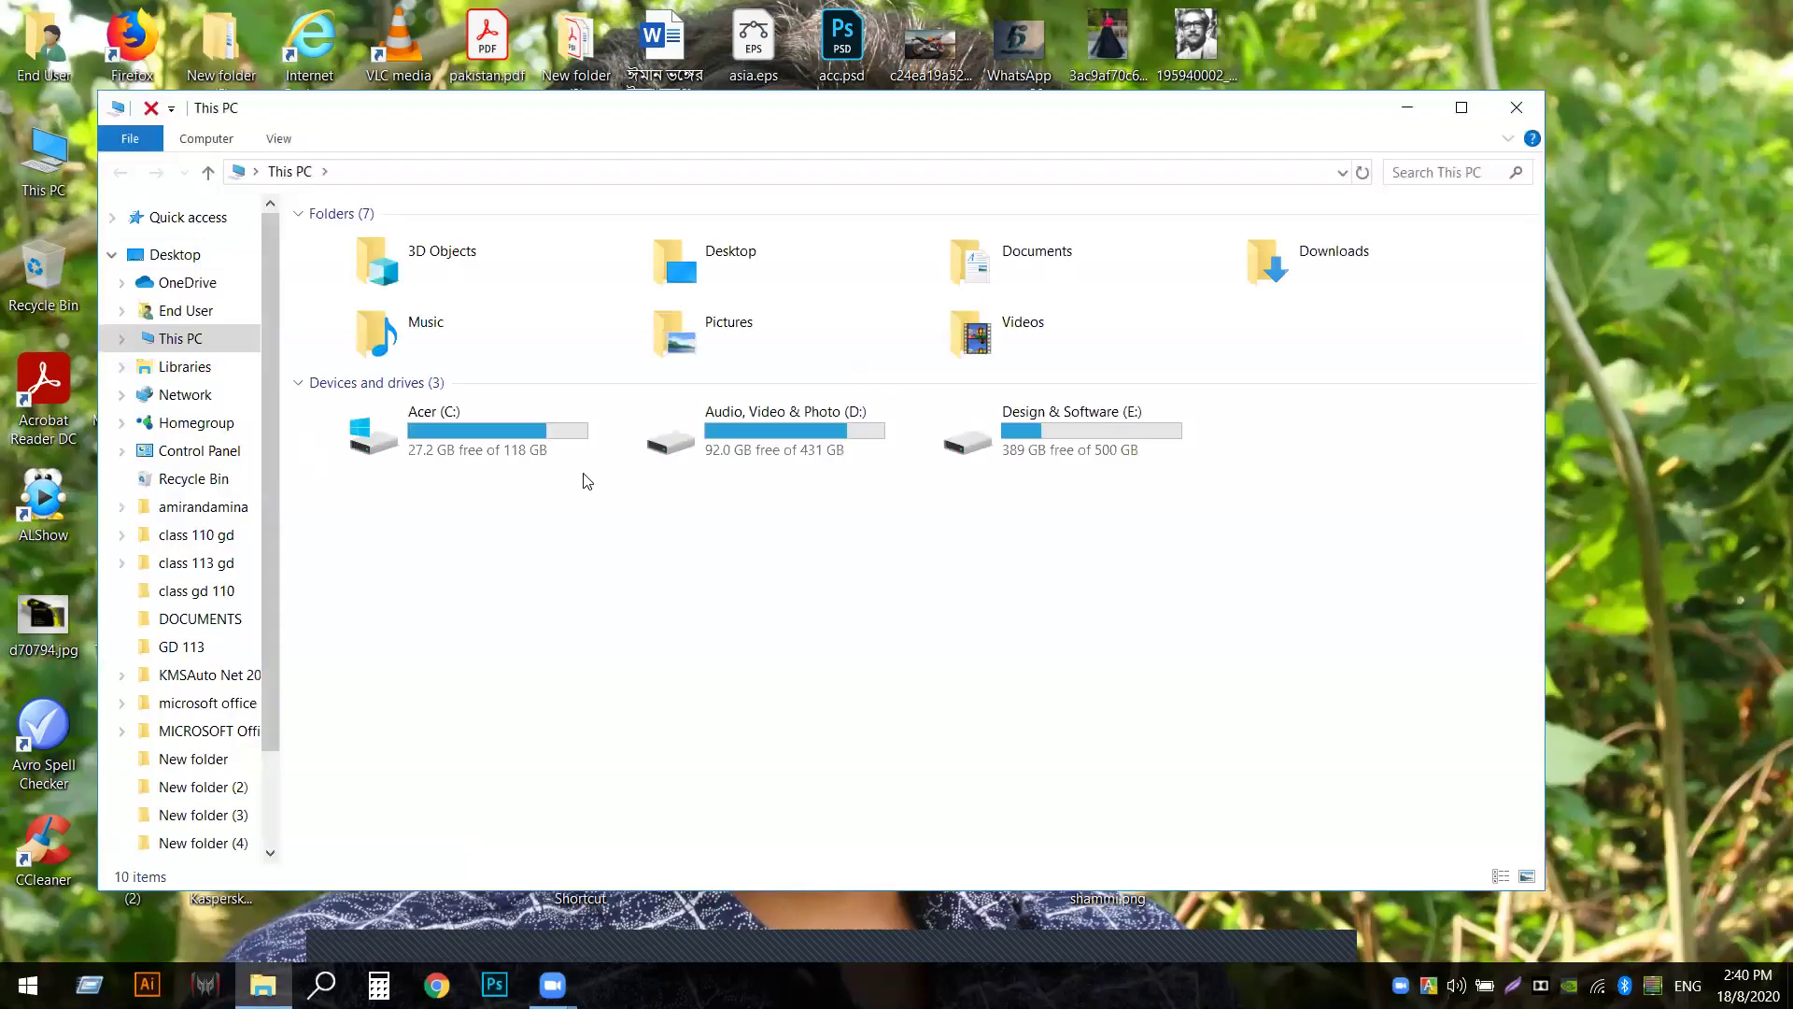
{"action": "double_click", "coordinate": [1074, 420]}
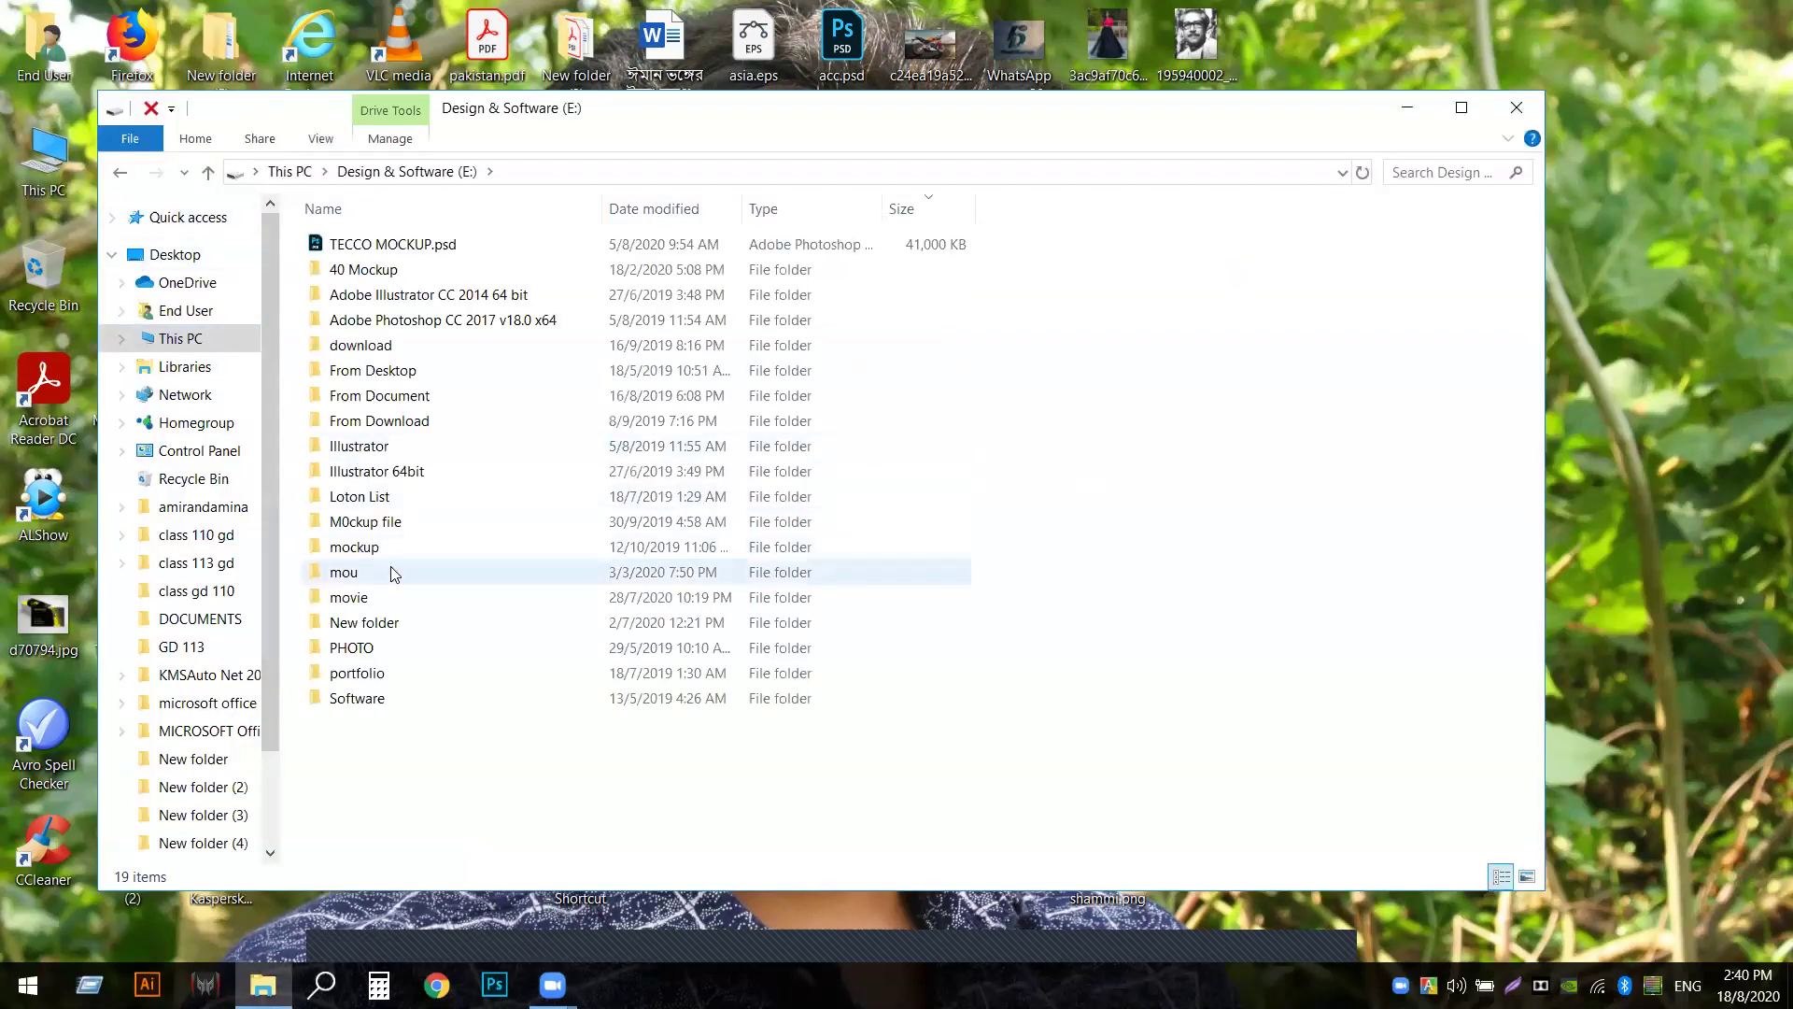
{"action": "double_click", "coordinate": [384, 576]}
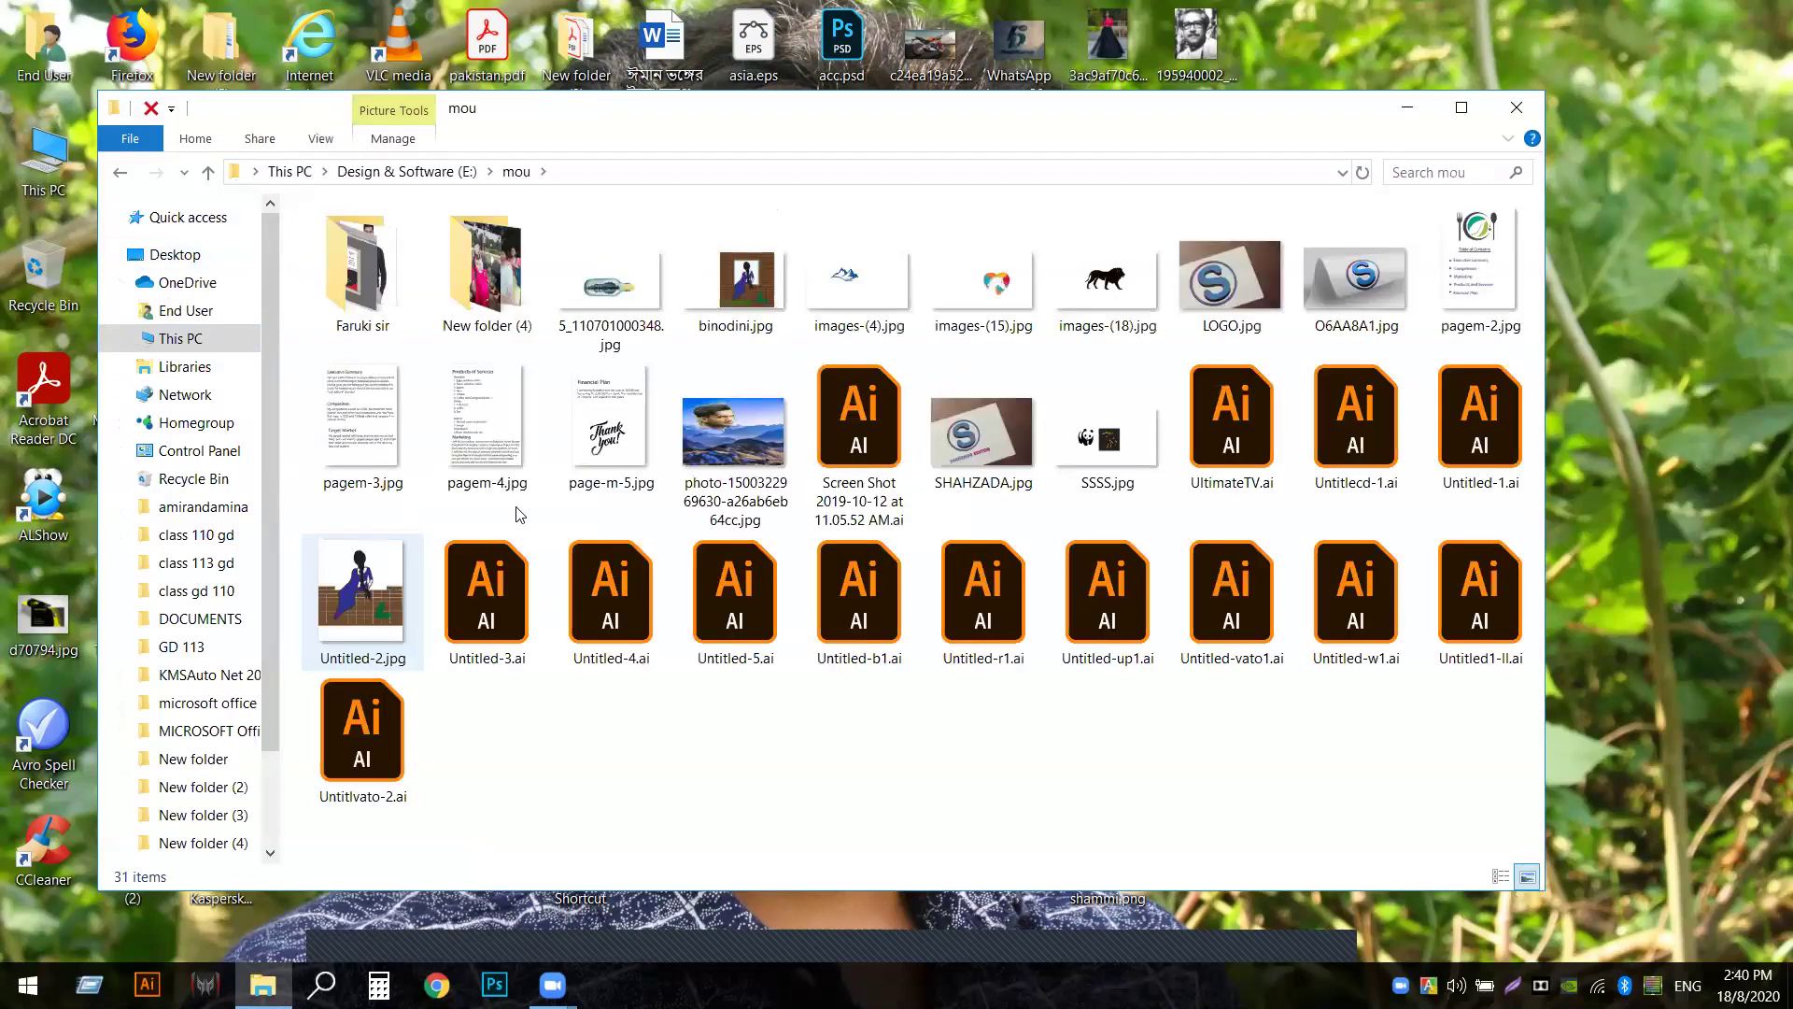
Open images-(15).jpg, zoom in to inspect the heart-horse logo, then close it.
{"action": "double_click", "coordinate": [1026, 282]}
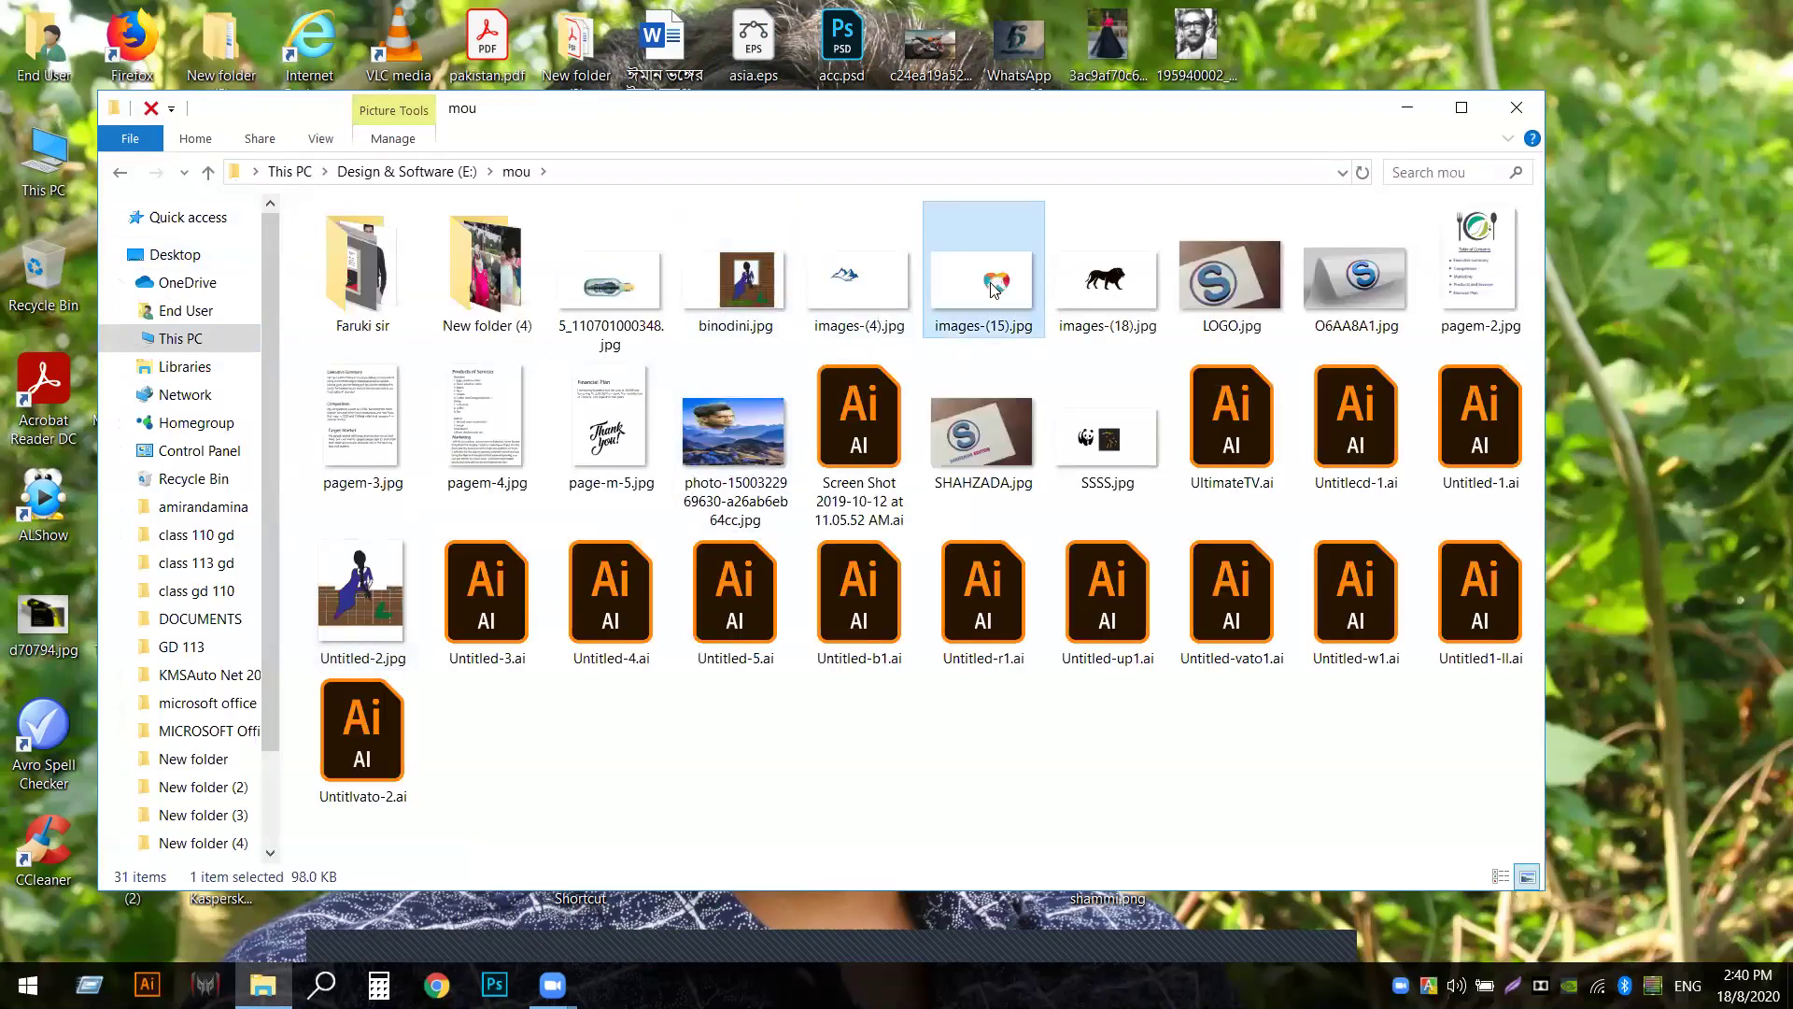
{"action": "double_click", "coordinate": [553, 587]}
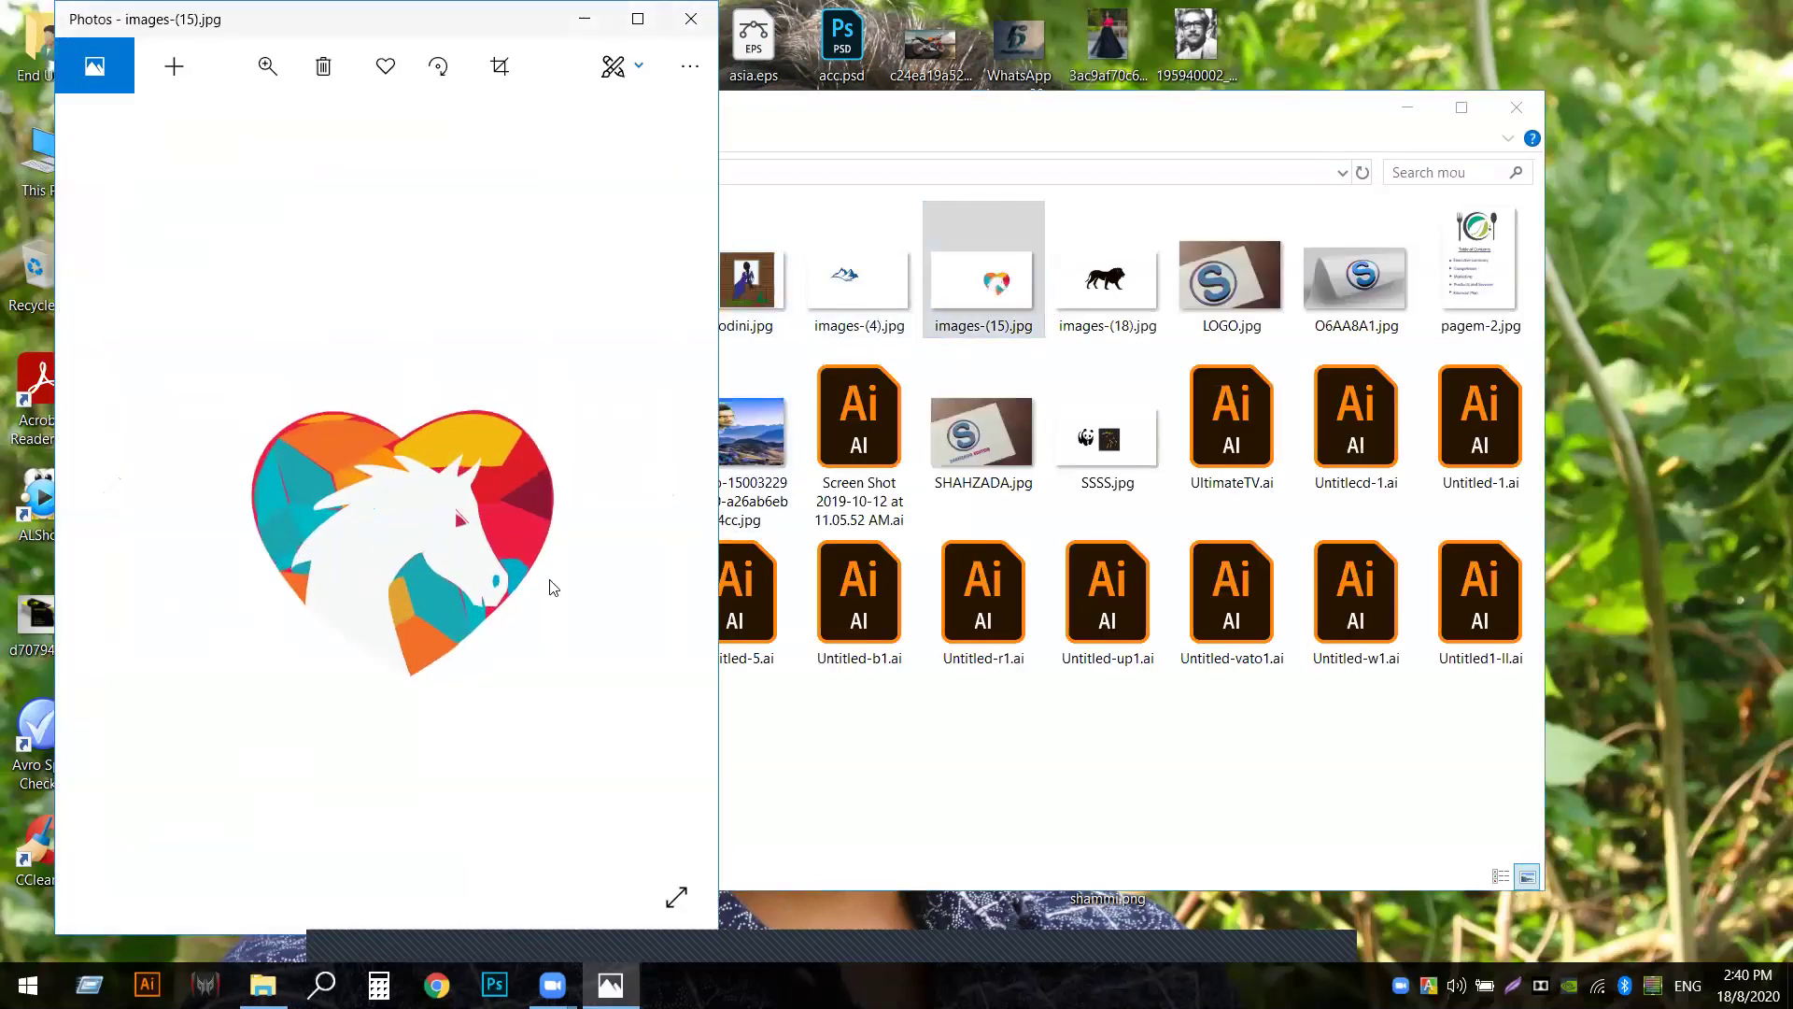
{"action": "double_click", "coordinate": [474, 499]}
{"action": "scroll", "coordinate": [475, 507], "scroll_direction": "up", "scroll_amount": 2}
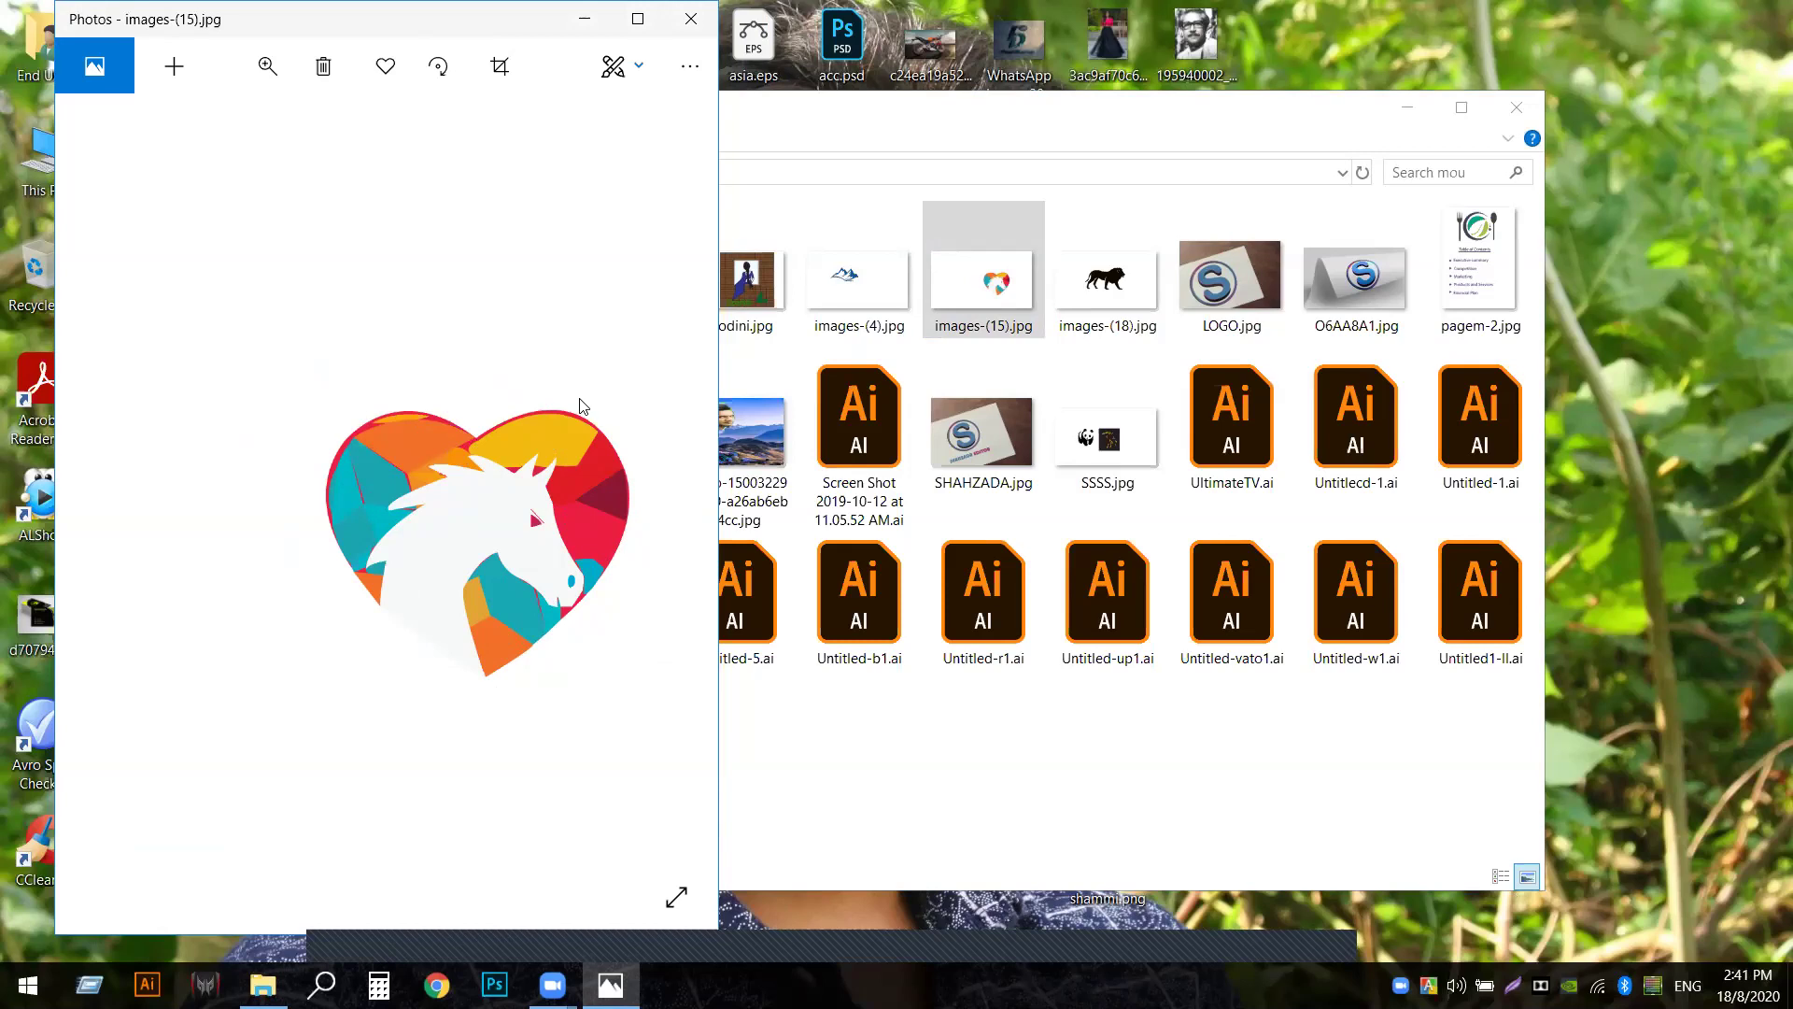
{"action": "left_click", "coordinate": [691, 19]}
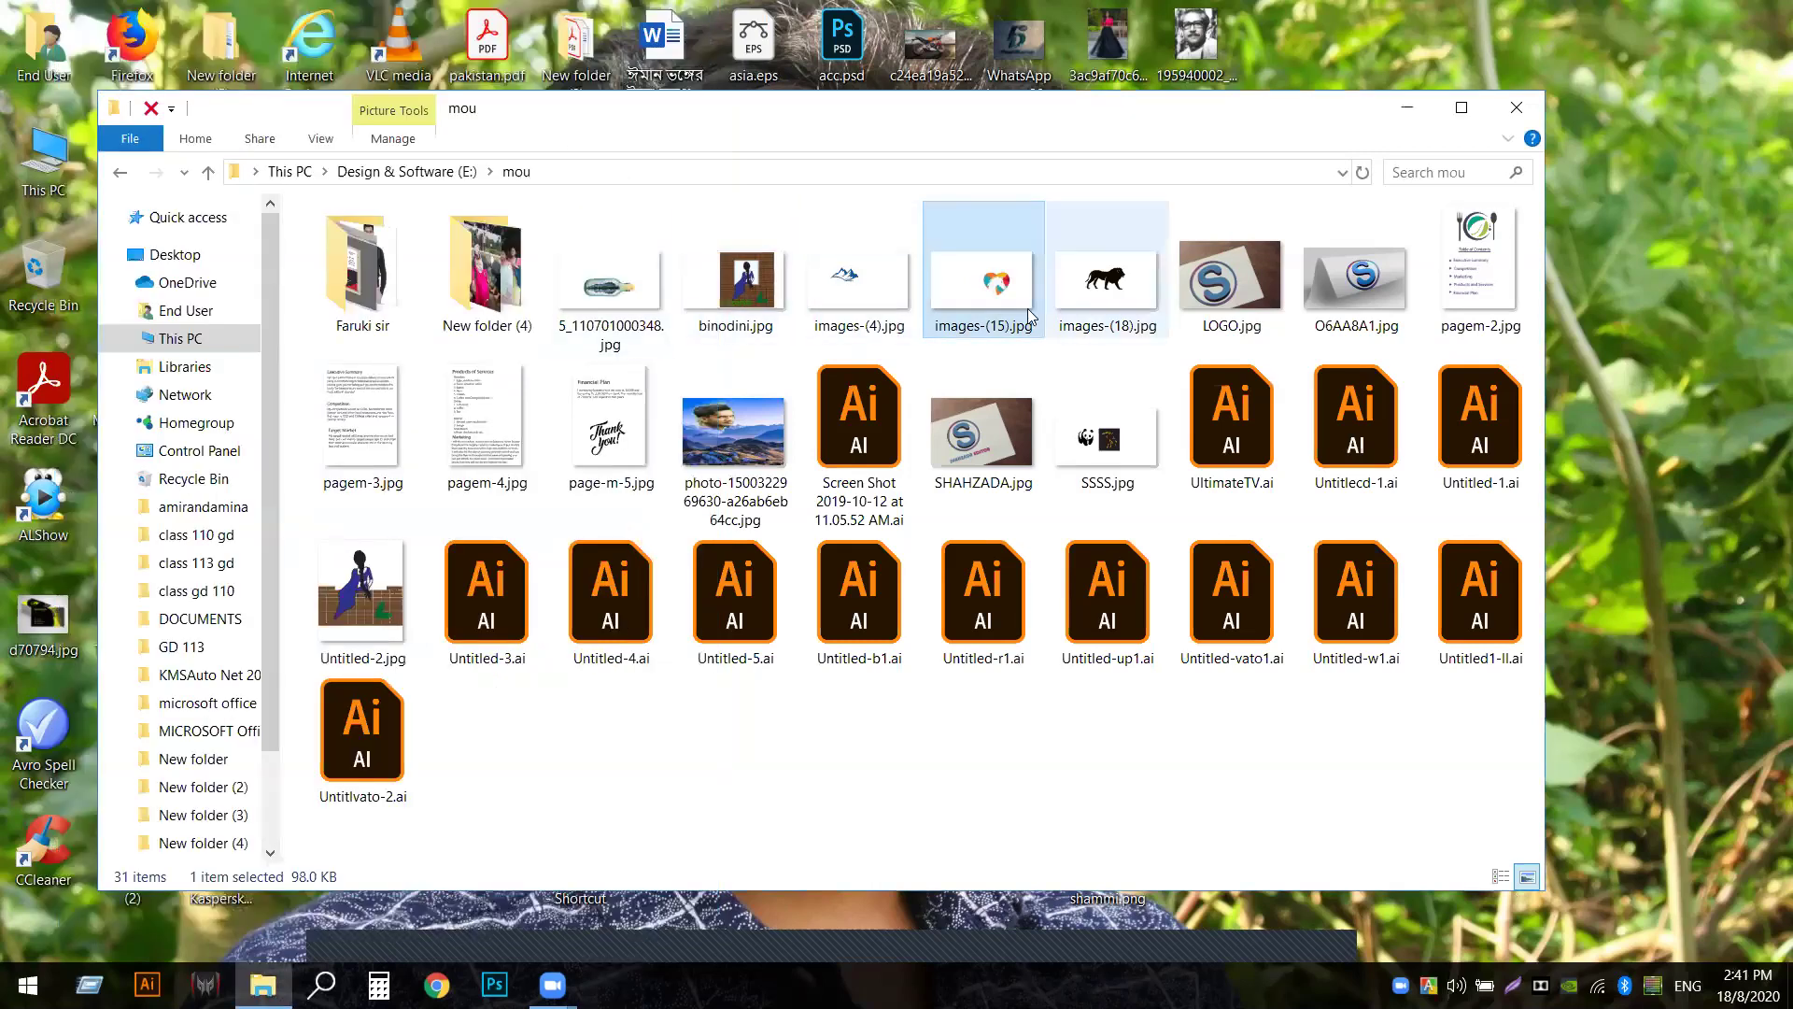
Close Explorer and create a Web-Large 1920 × 1080 px Illustrator document.
{"action": "left_click", "coordinate": [1517, 107]}
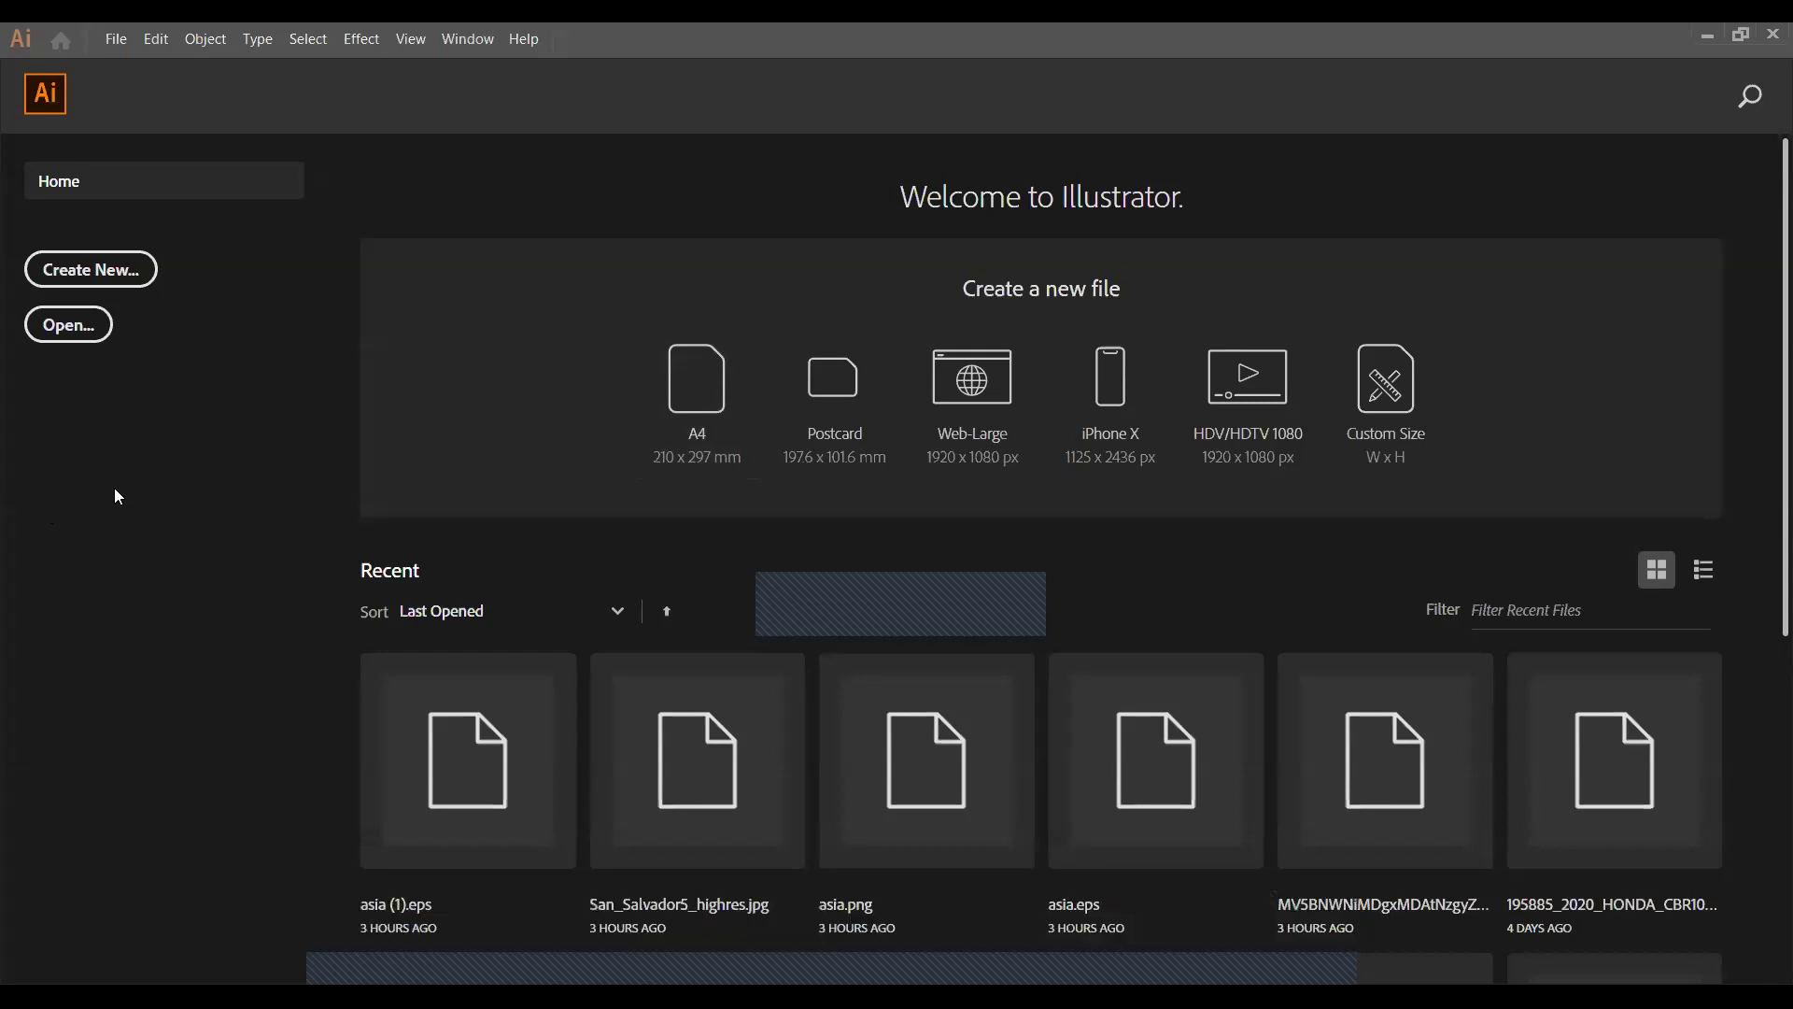
{"action": "left_click", "coordinate": [75, 277]}
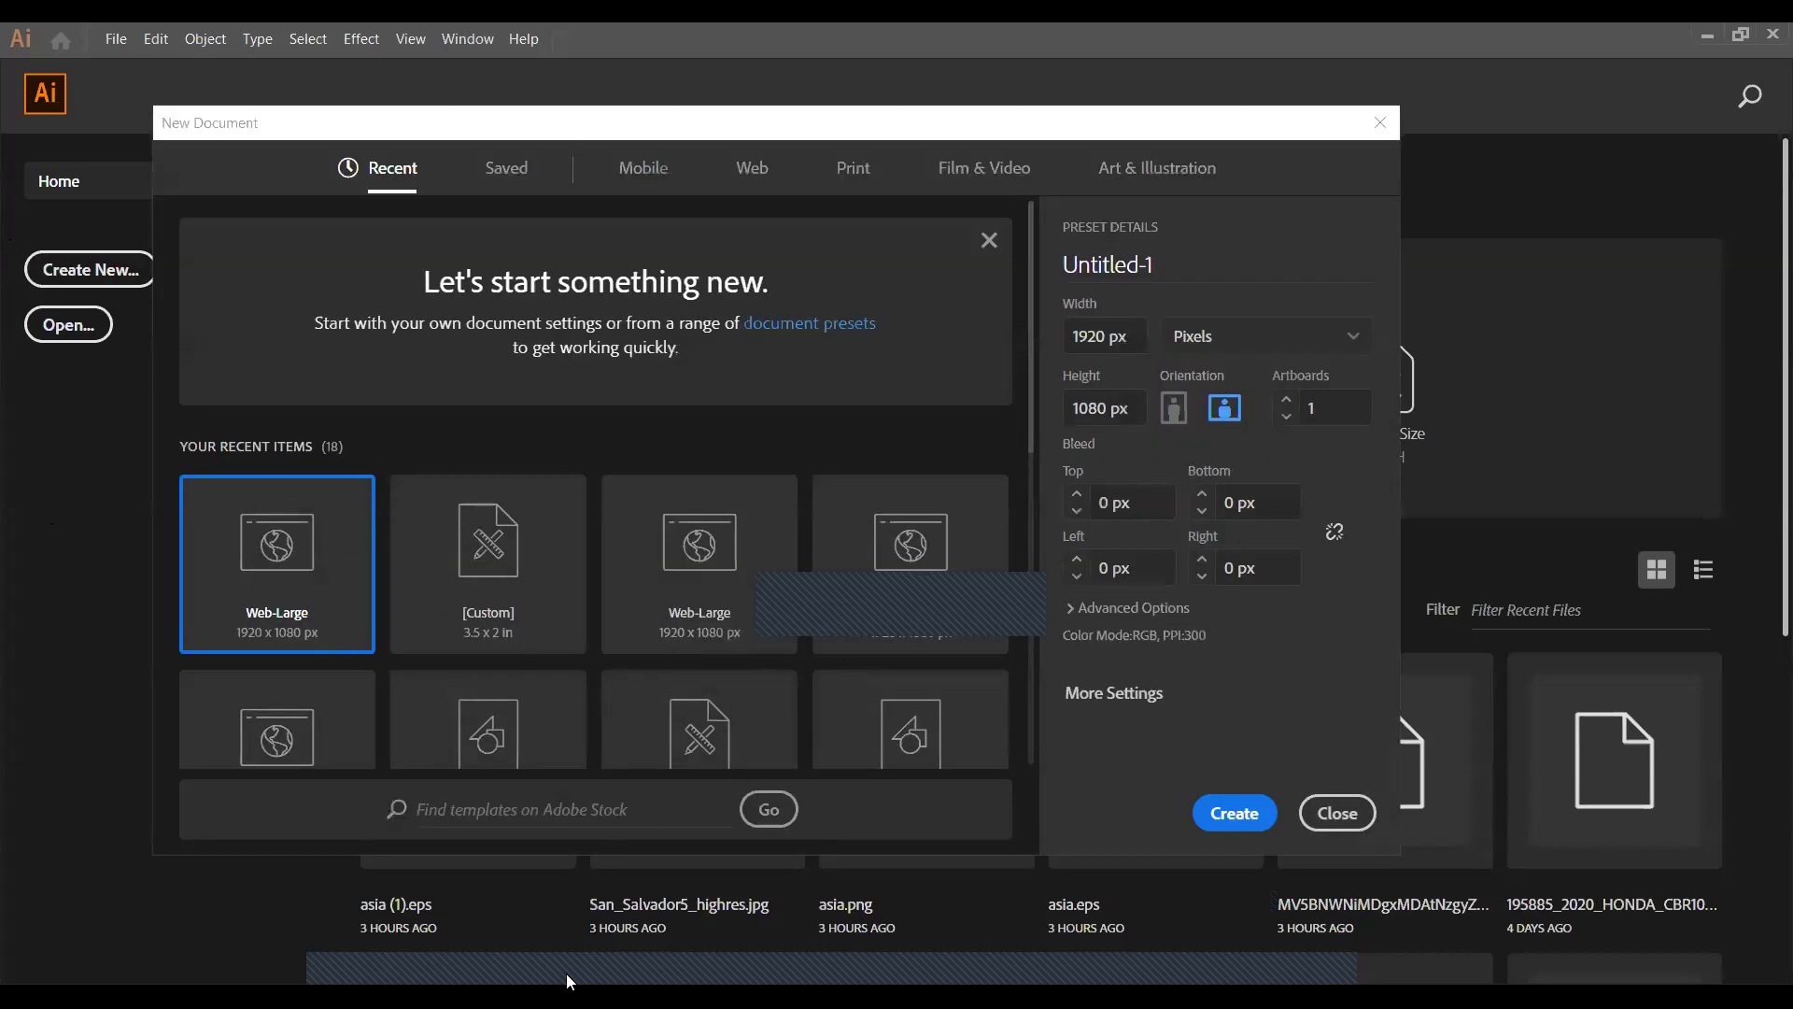
{"action": "left_click", "coordinate": [1225, 821]}
{"action": "left_click", "coordinate": [1233, 815]}
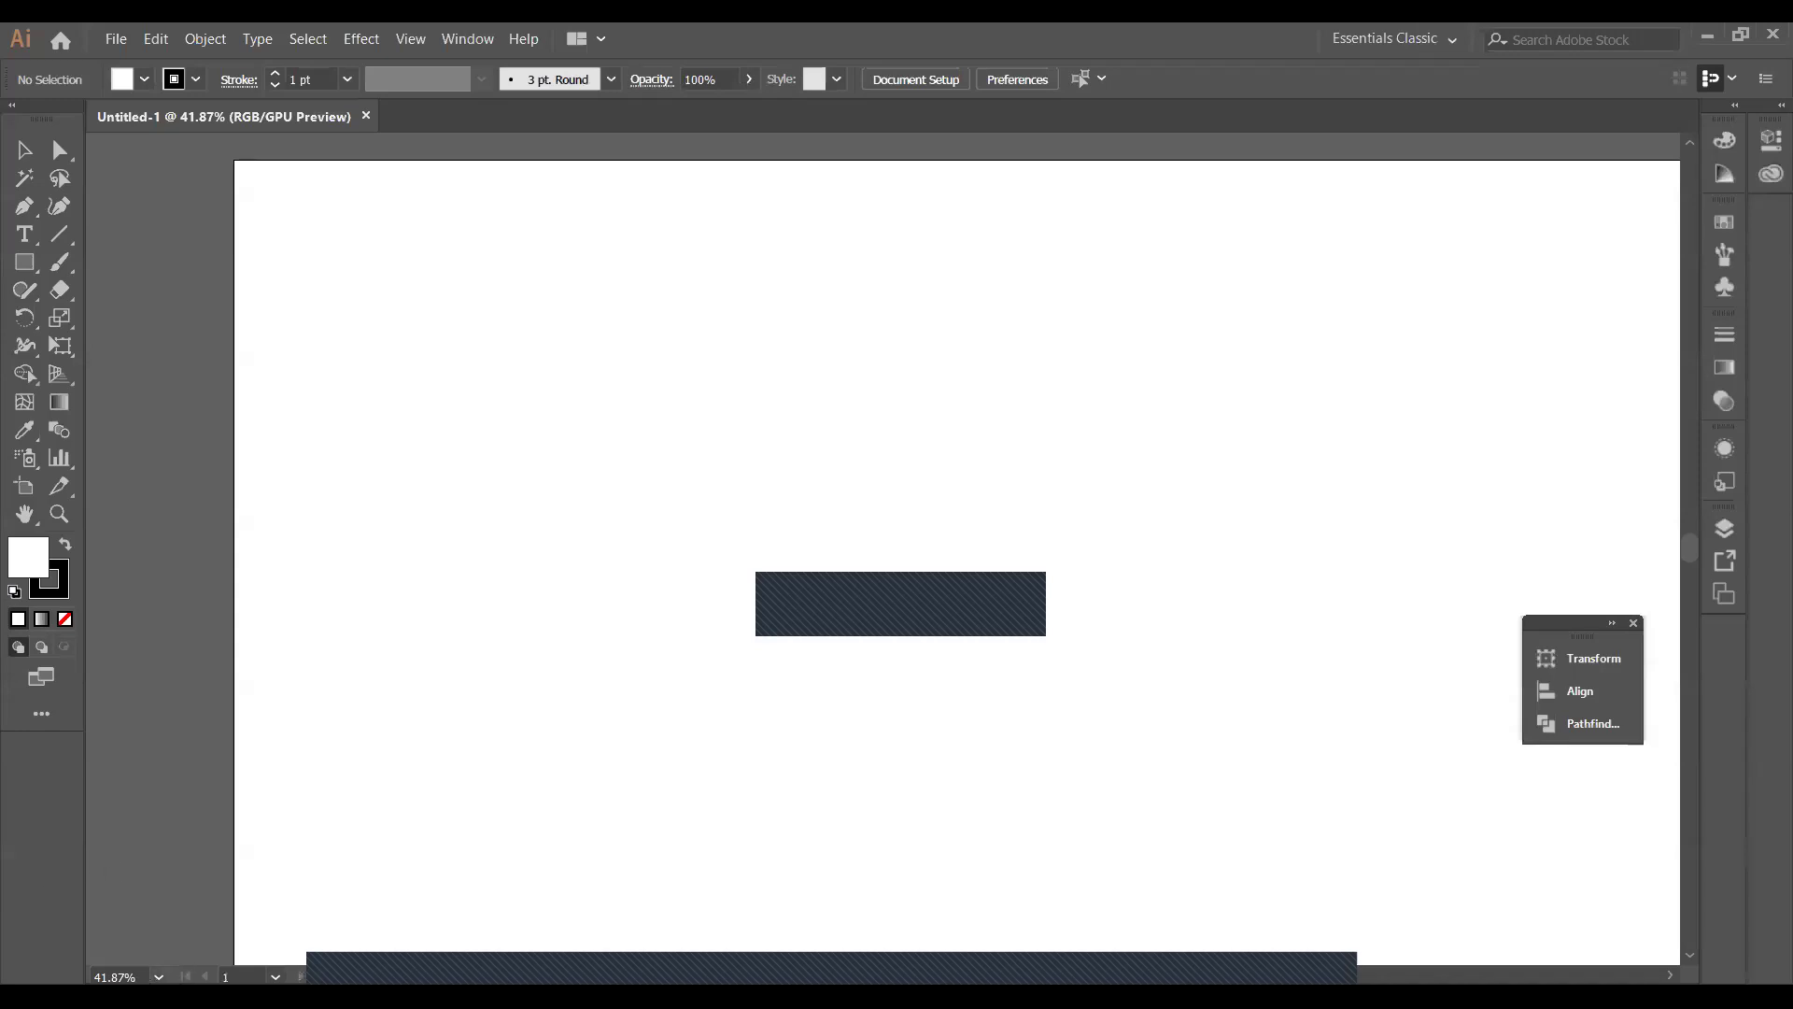
Zoom the artboard out to 33.33% and pan it slightly left and up.
{"action": "left_click", "coordinate": [158, 976]}
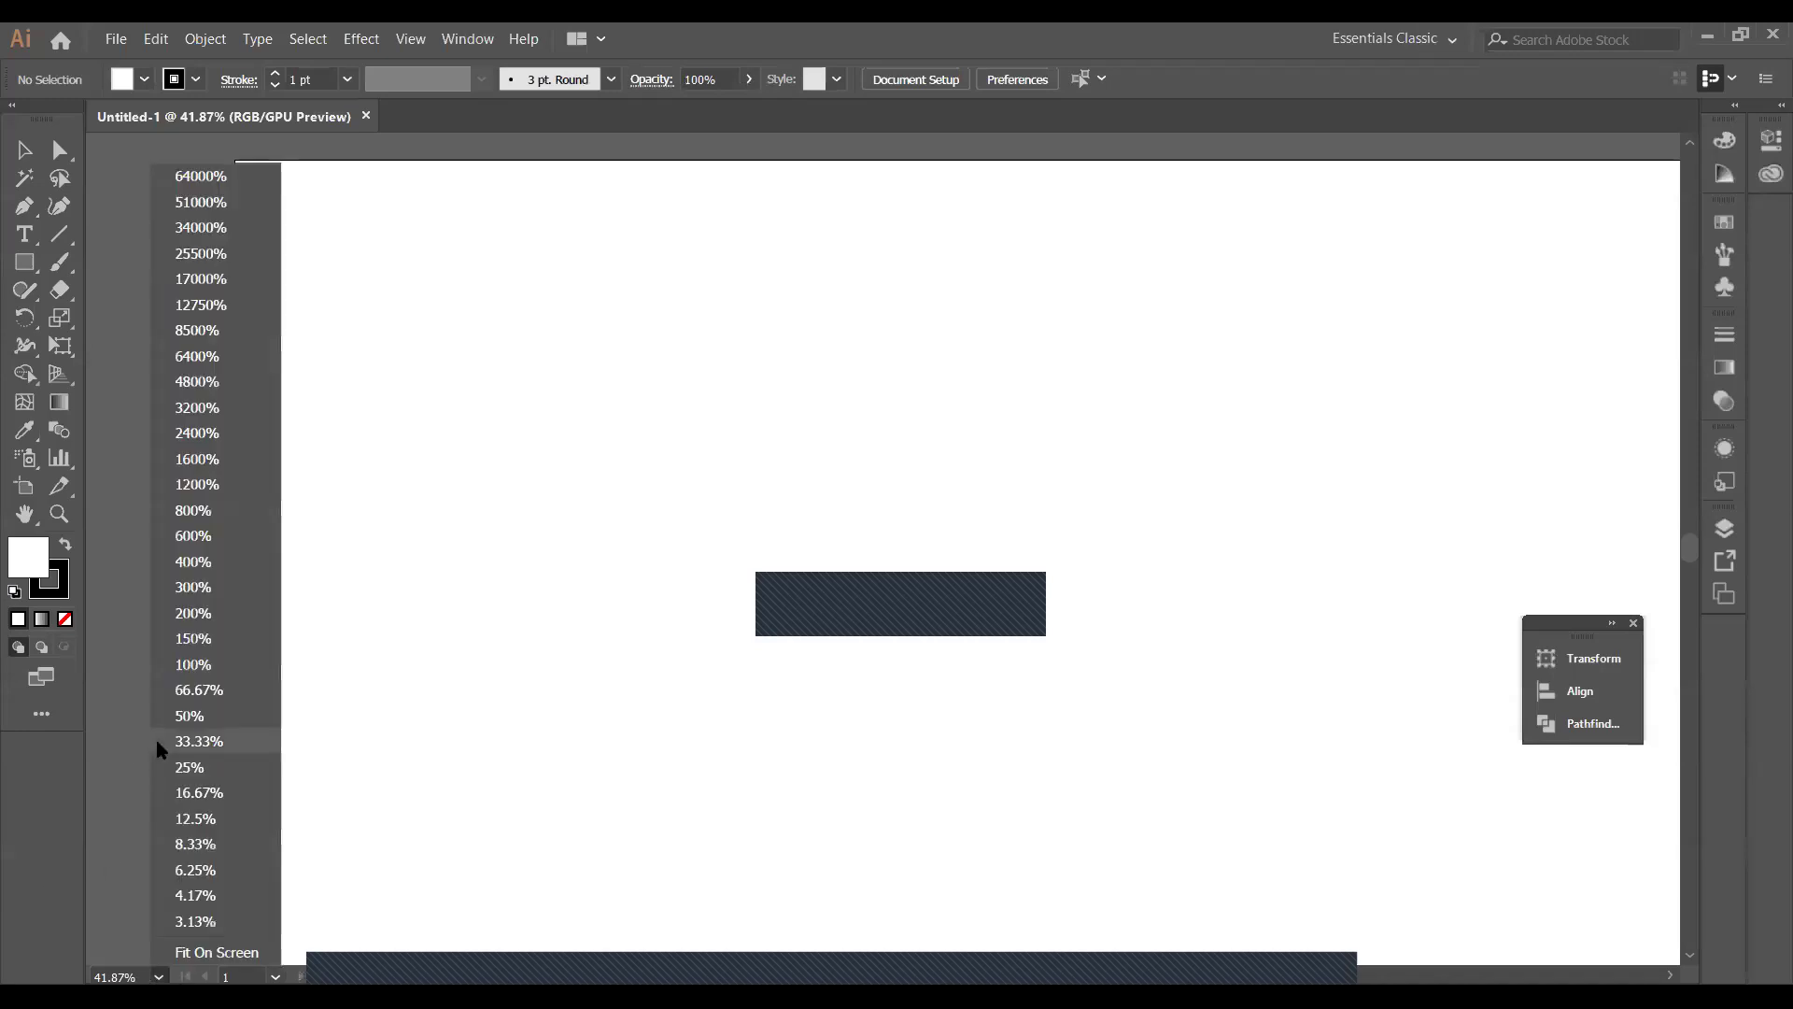
{"action": "left_click", "coordinate": [157, 739]}
{"action": "left_click", "coordinate": [24, 513]}
{"action": "left_click_drag", "start_coordinate": [825, 602], "coordinate": [645, 568]}
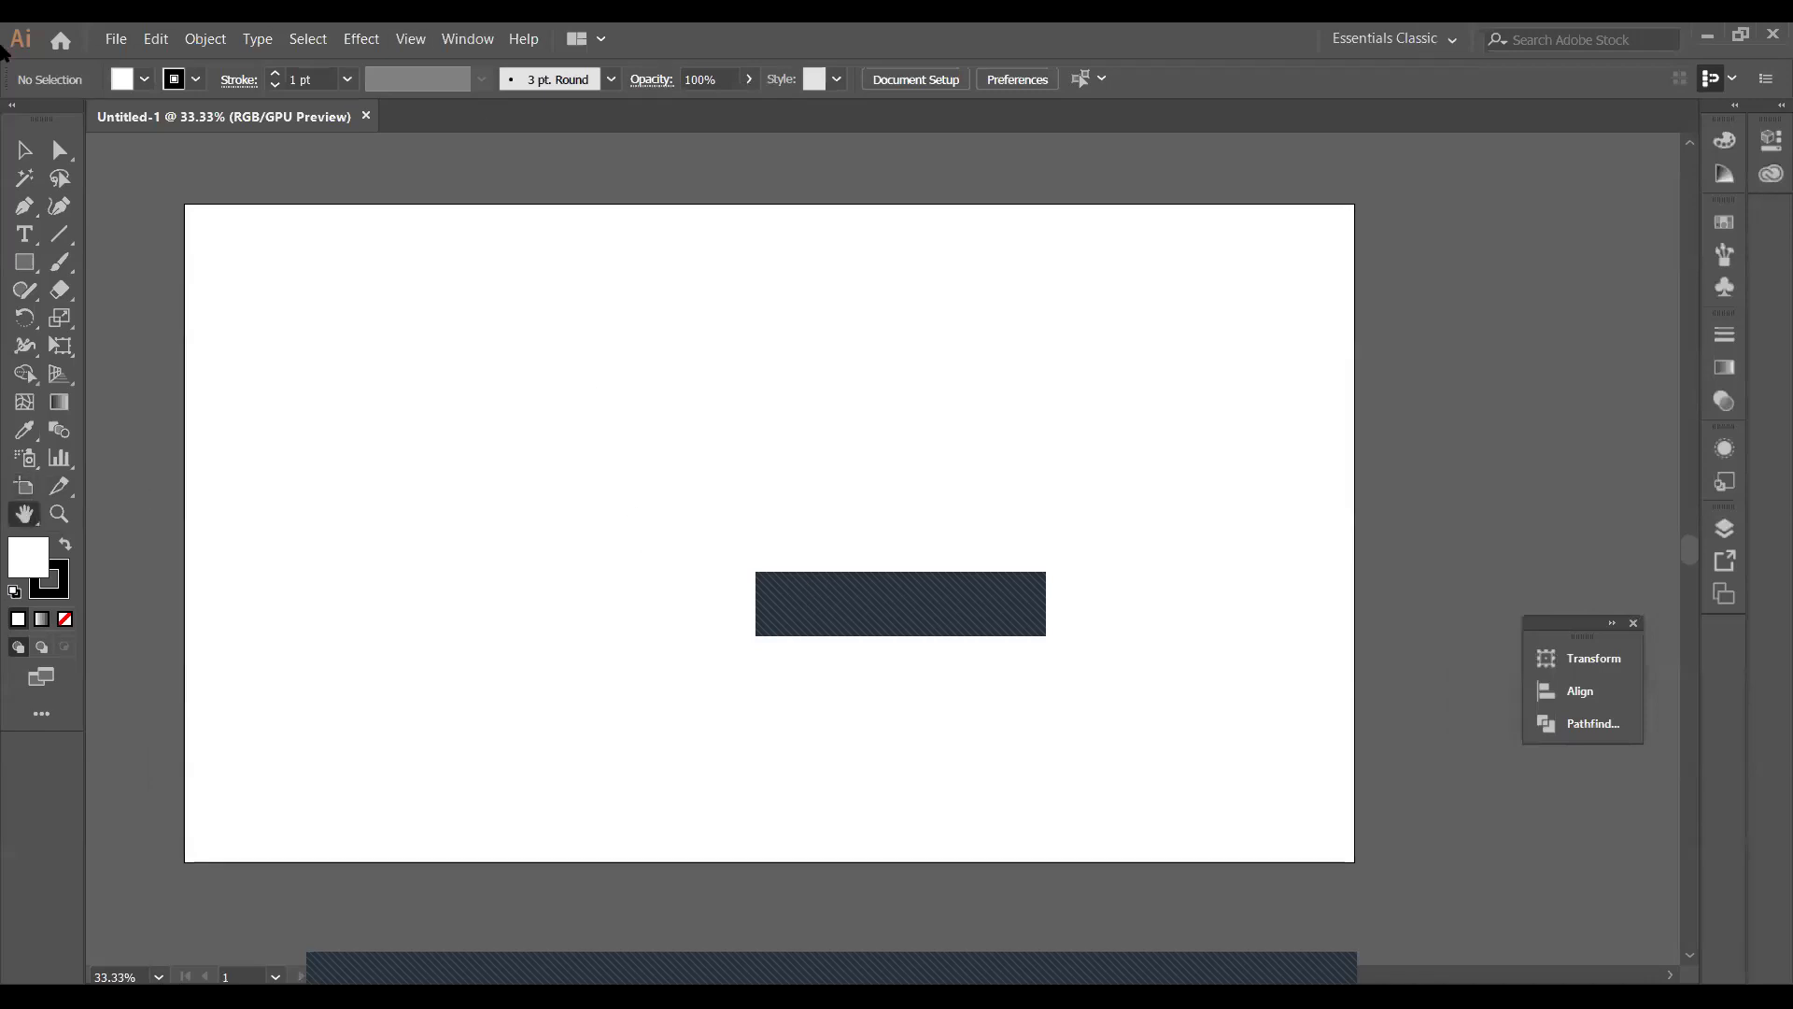
Open San_Salvador5_highres.jpg from the Desktop as a separate document.
{"action": "left_click", "coordinate": [112, 41]}
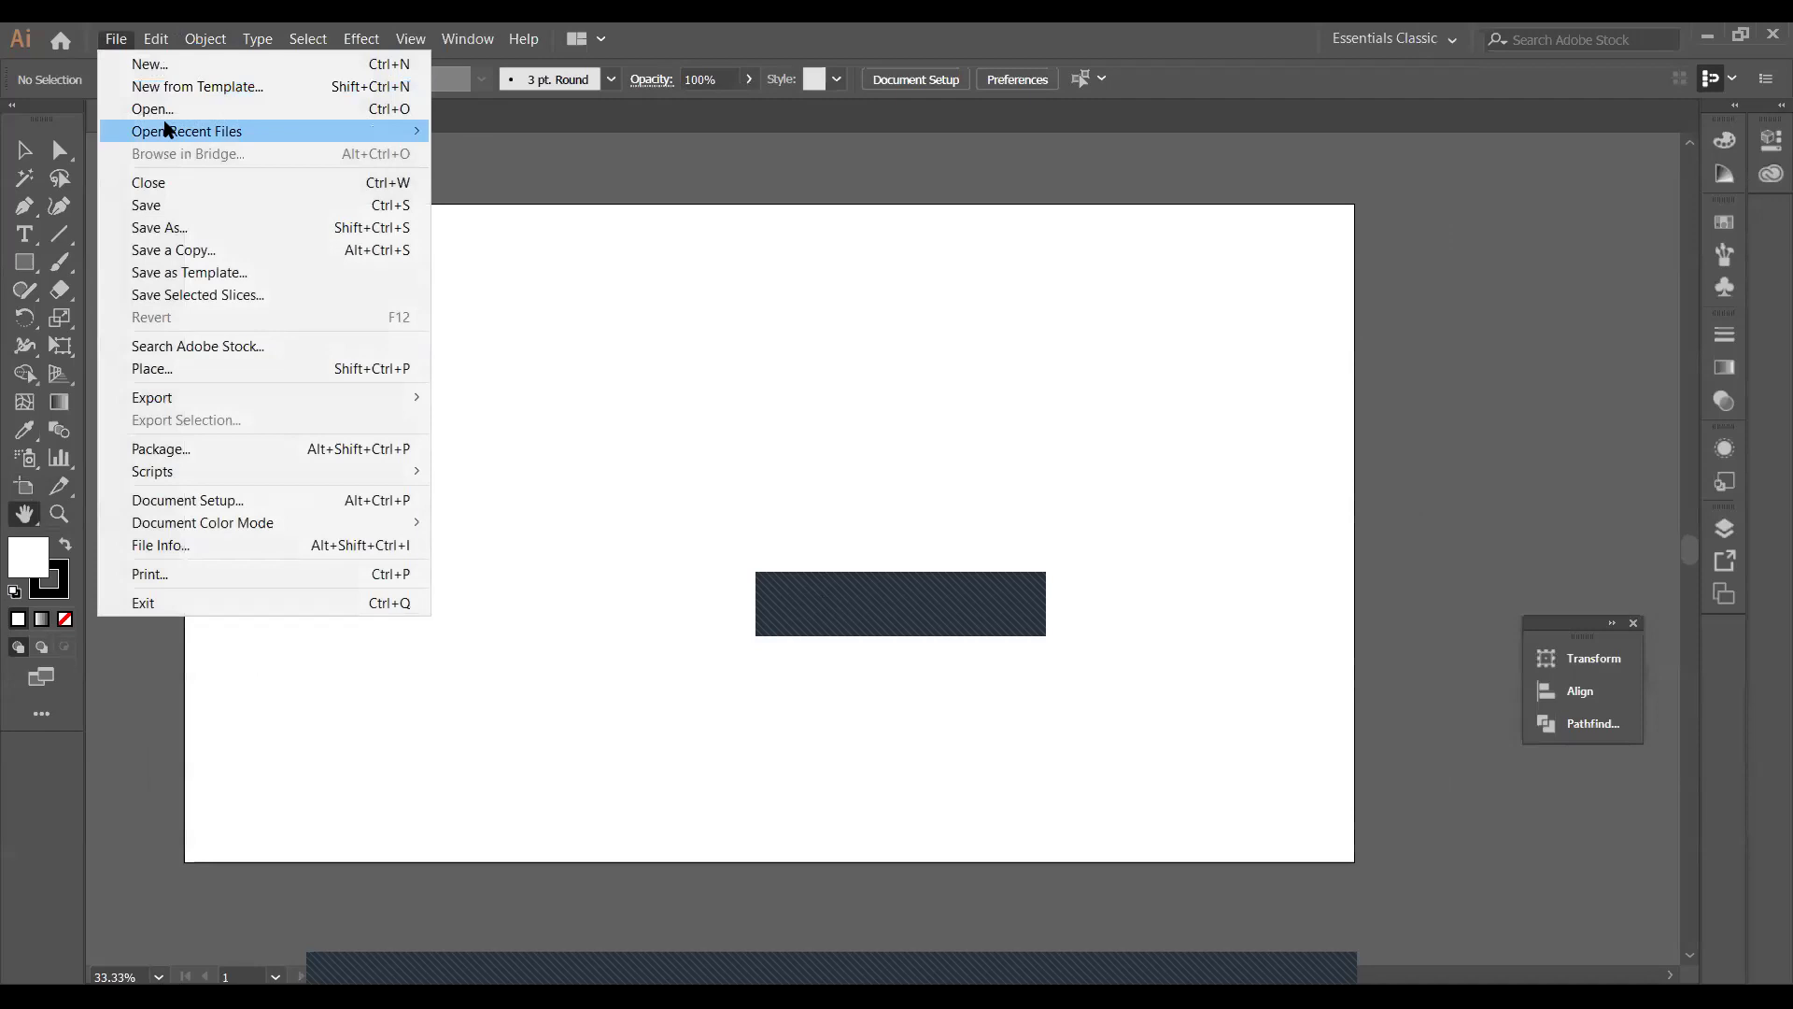
{"action": "left_click", "coordinate": [178, 109]}
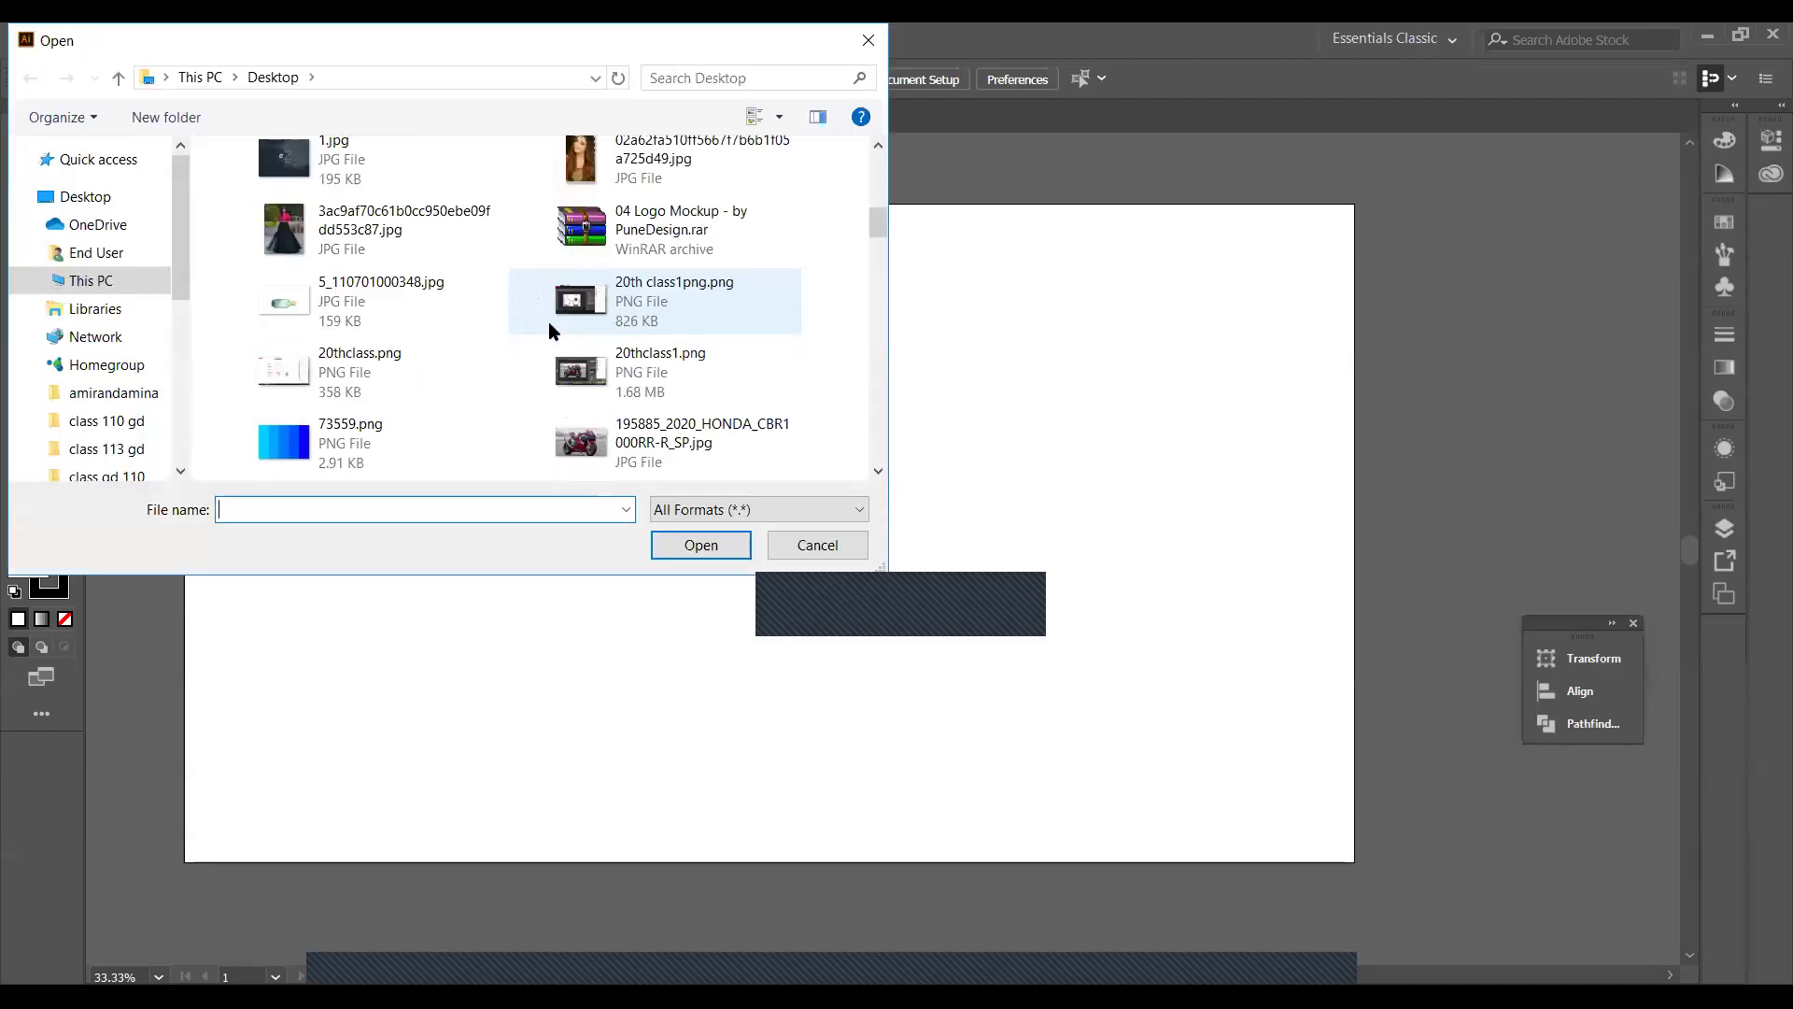
{"action": "scroll", "coordinate": [548, 327], "scroll_direction": "down", "scroll_amount": 3}
{"action": "scroll", "coordinate": [548, 327], "scroll_direction": "down", "scroll_amount": 2}
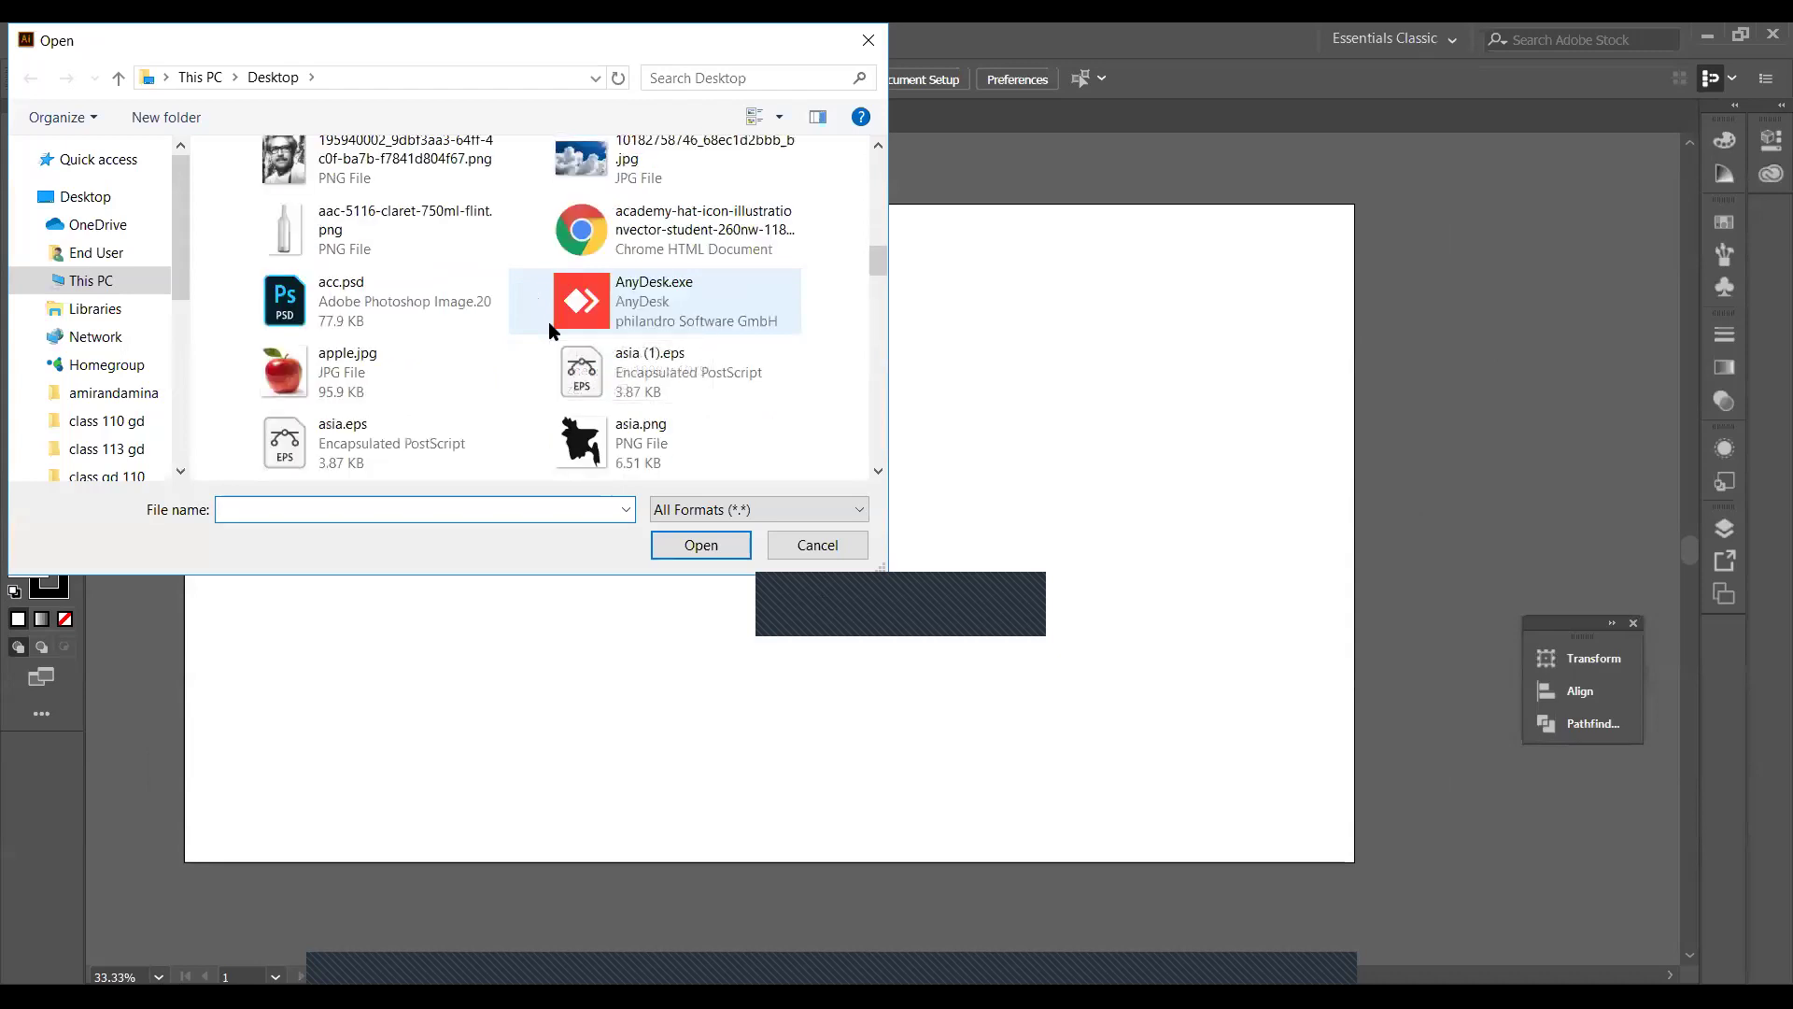
{"action": "scroll", "coordinate": [549, 327], "scroll_direction": "down", "scroll_amount": 3}
{"action": "scroll", "coordinate": [548, 321], "scroll_direction": "down", "scroll_amount": 3}
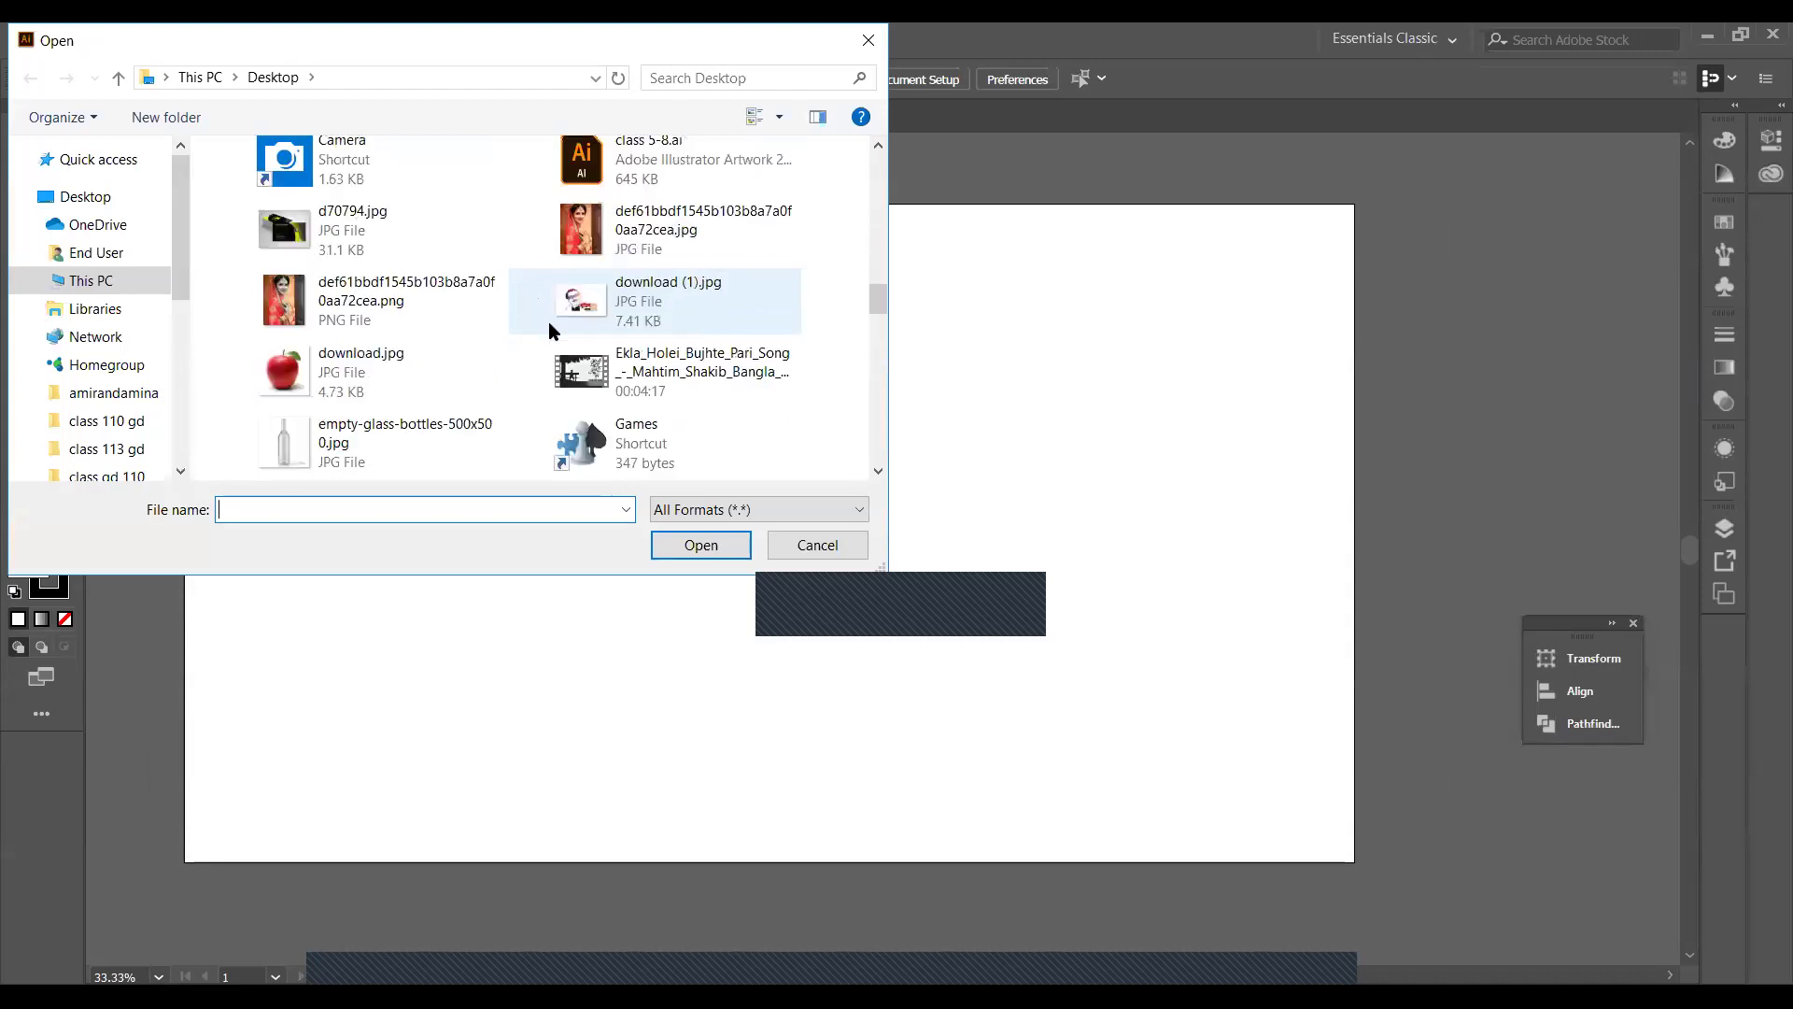
{"action": "scroll", "coordinate": [548, 321], "scroll_direction": "down", "scroll_amount": 3}
{"action": "scroll", "coordinate": [548, 321], "scroll_direction": "down", "scroll_amount": 6}
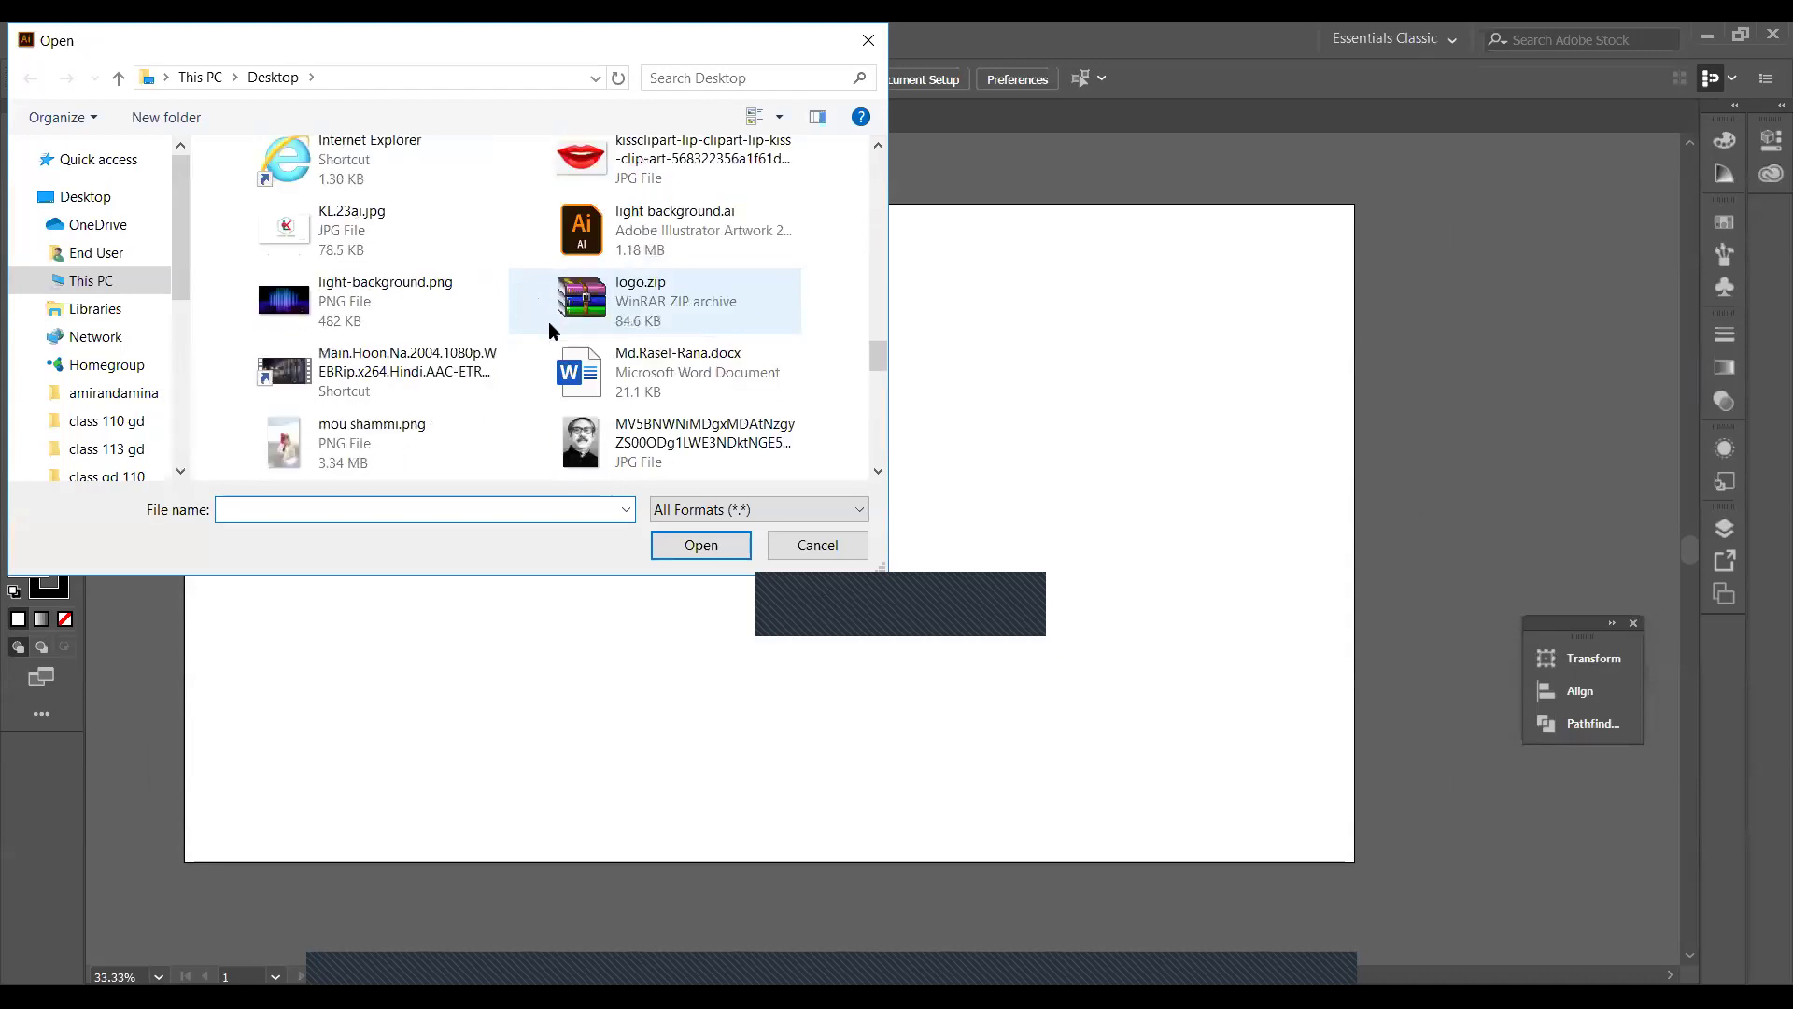
{"action": "scroll", "coordinate": [547, 322], "scroll_direction": "down", "scroll_amount": 3}
{"action": "scroll", "coordinate": [547, 321], "scroll_direction": "down", "scroll_amount": 3}
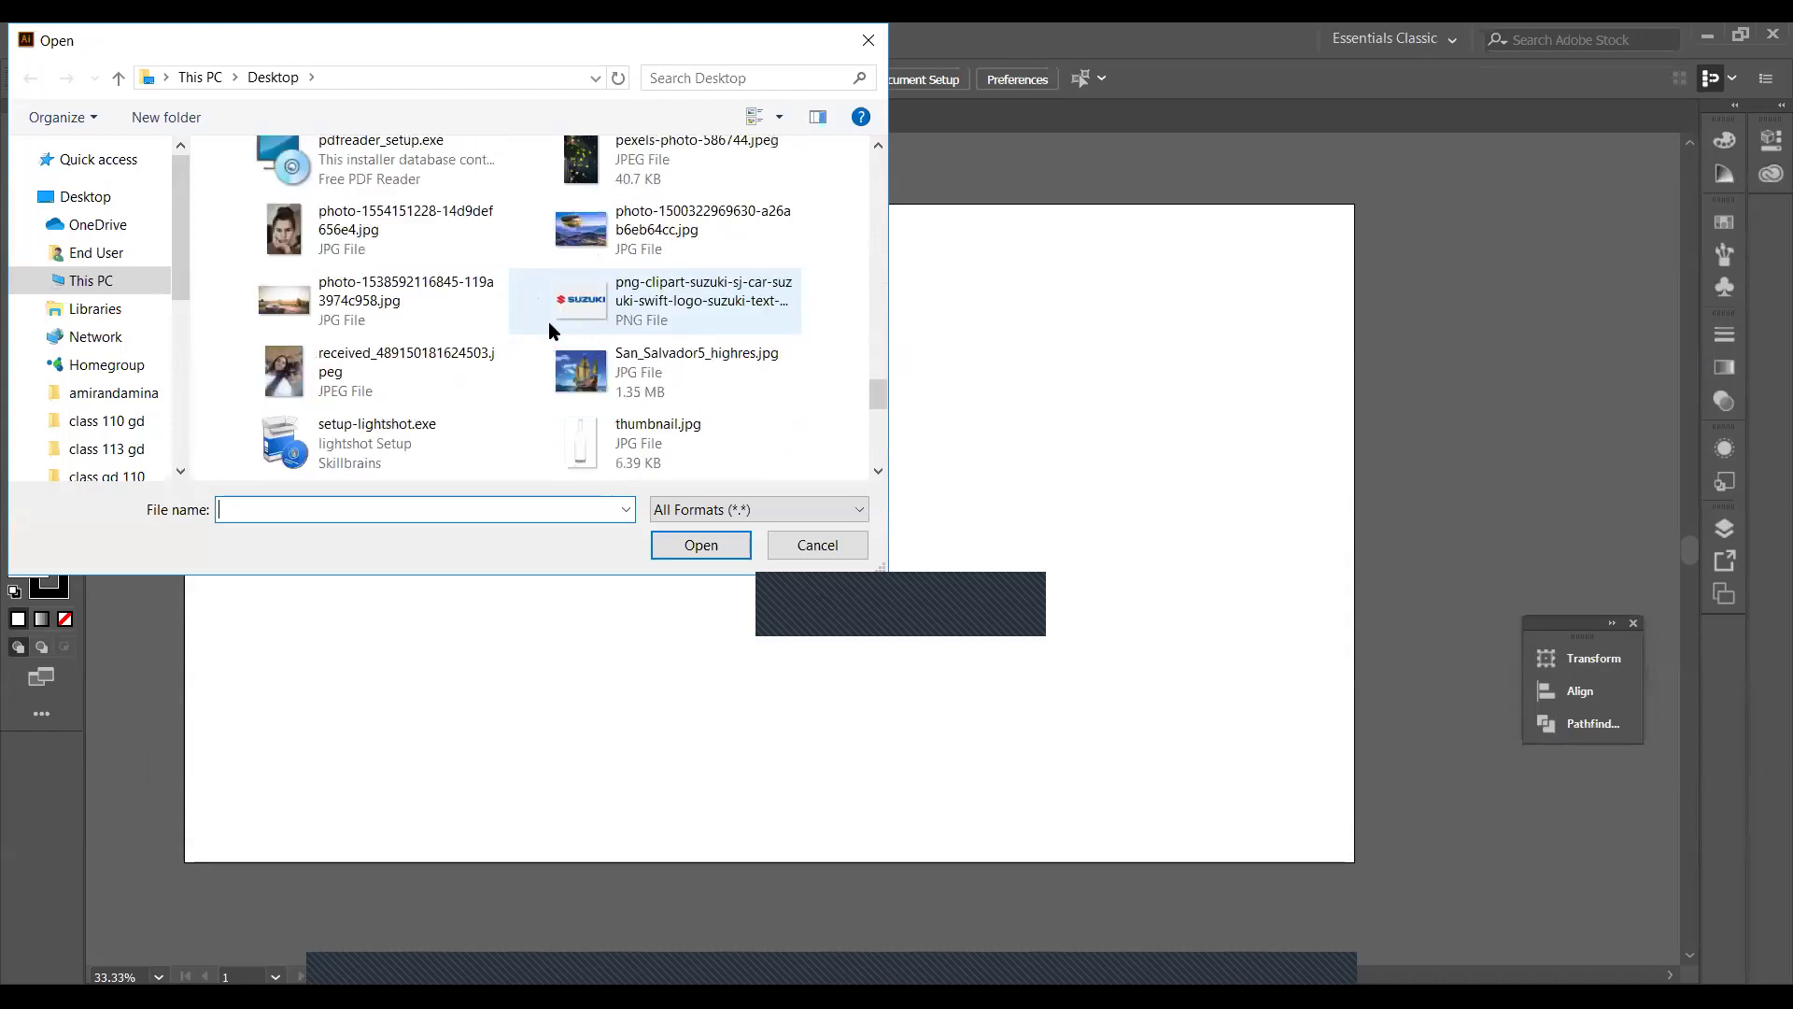
{"action": "left_click", "coordinate": [572, 378]}
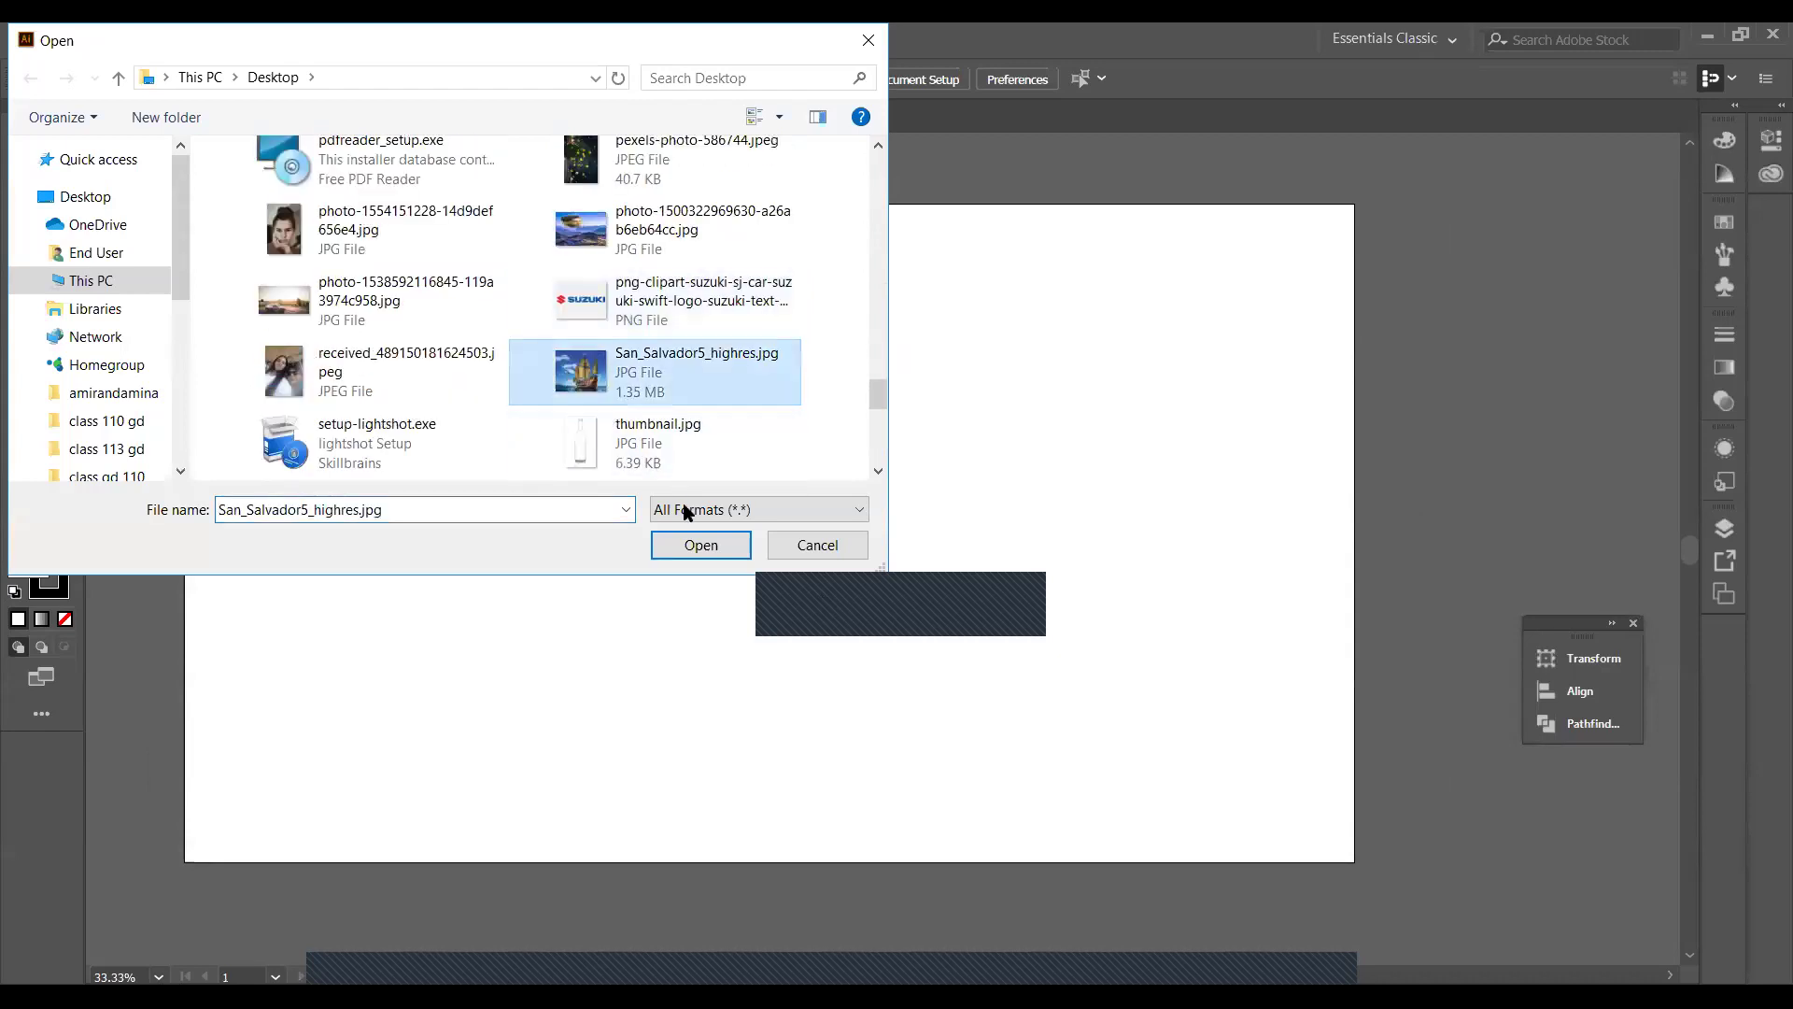
{"action": "left_click", "coordinate": [707, 555]}
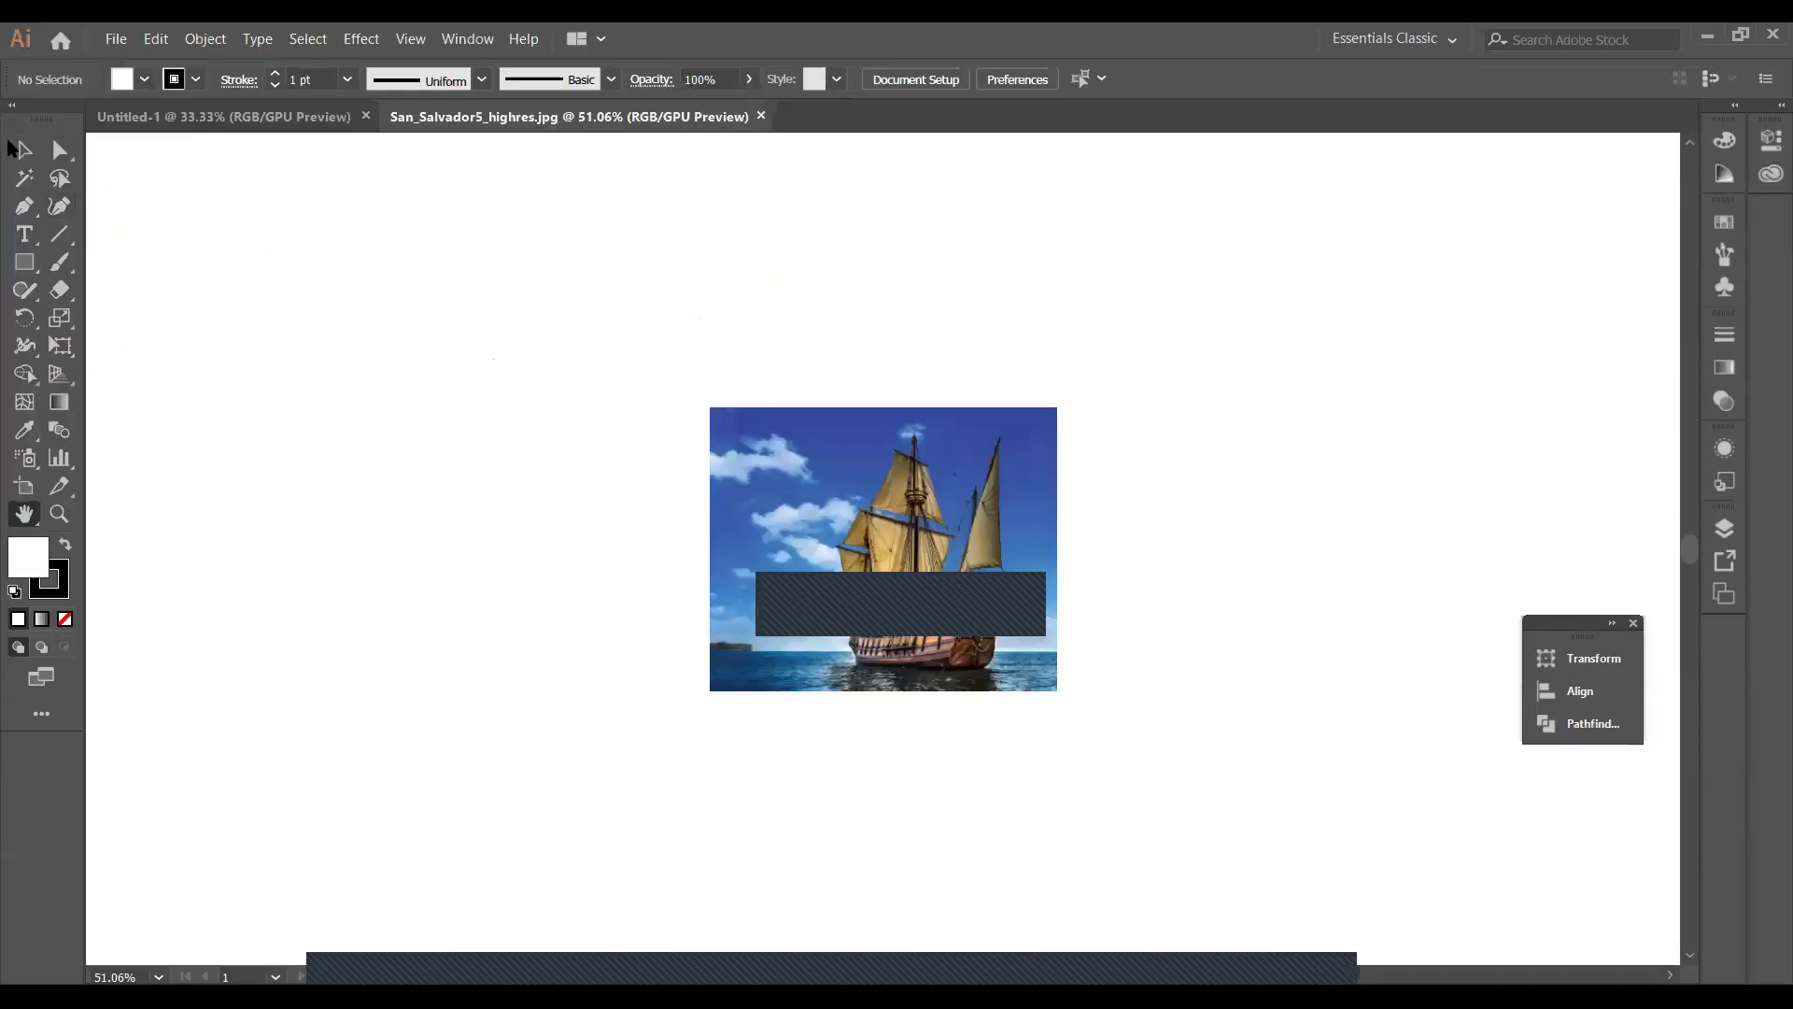
{"action": "left_click", "coordinate": [25, 155]}
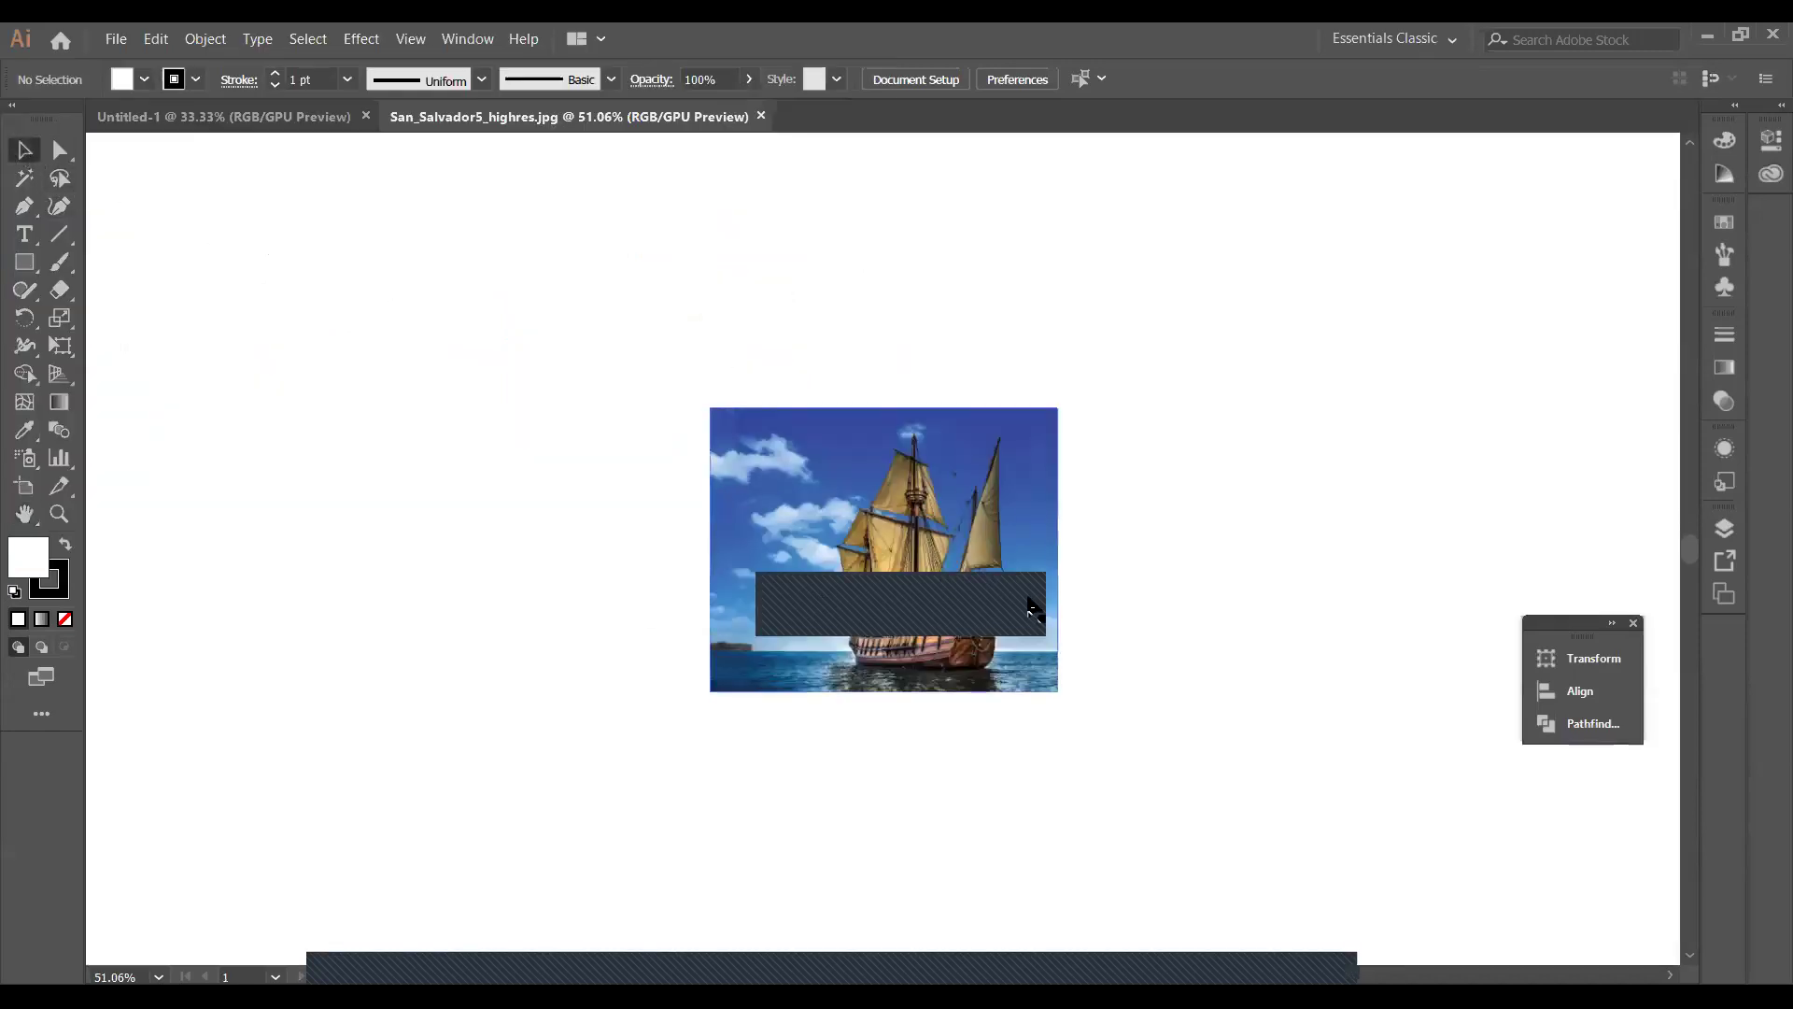
Drag the ship photo into Untitled-1, scale it to the artboard's full height and reposition it.
{"action": "mouse_move", "coordinate": [962, 584]}
{"action": "left_mouse_down"}
{"action": "mouse_move", "coordinate": [259, 114]}
{"action": "mouse_move", "coordinate": [717, 631]}
{"action": "mouse_move", "coordinate": [796, 509]}
{"action": "left_mouse_up"}
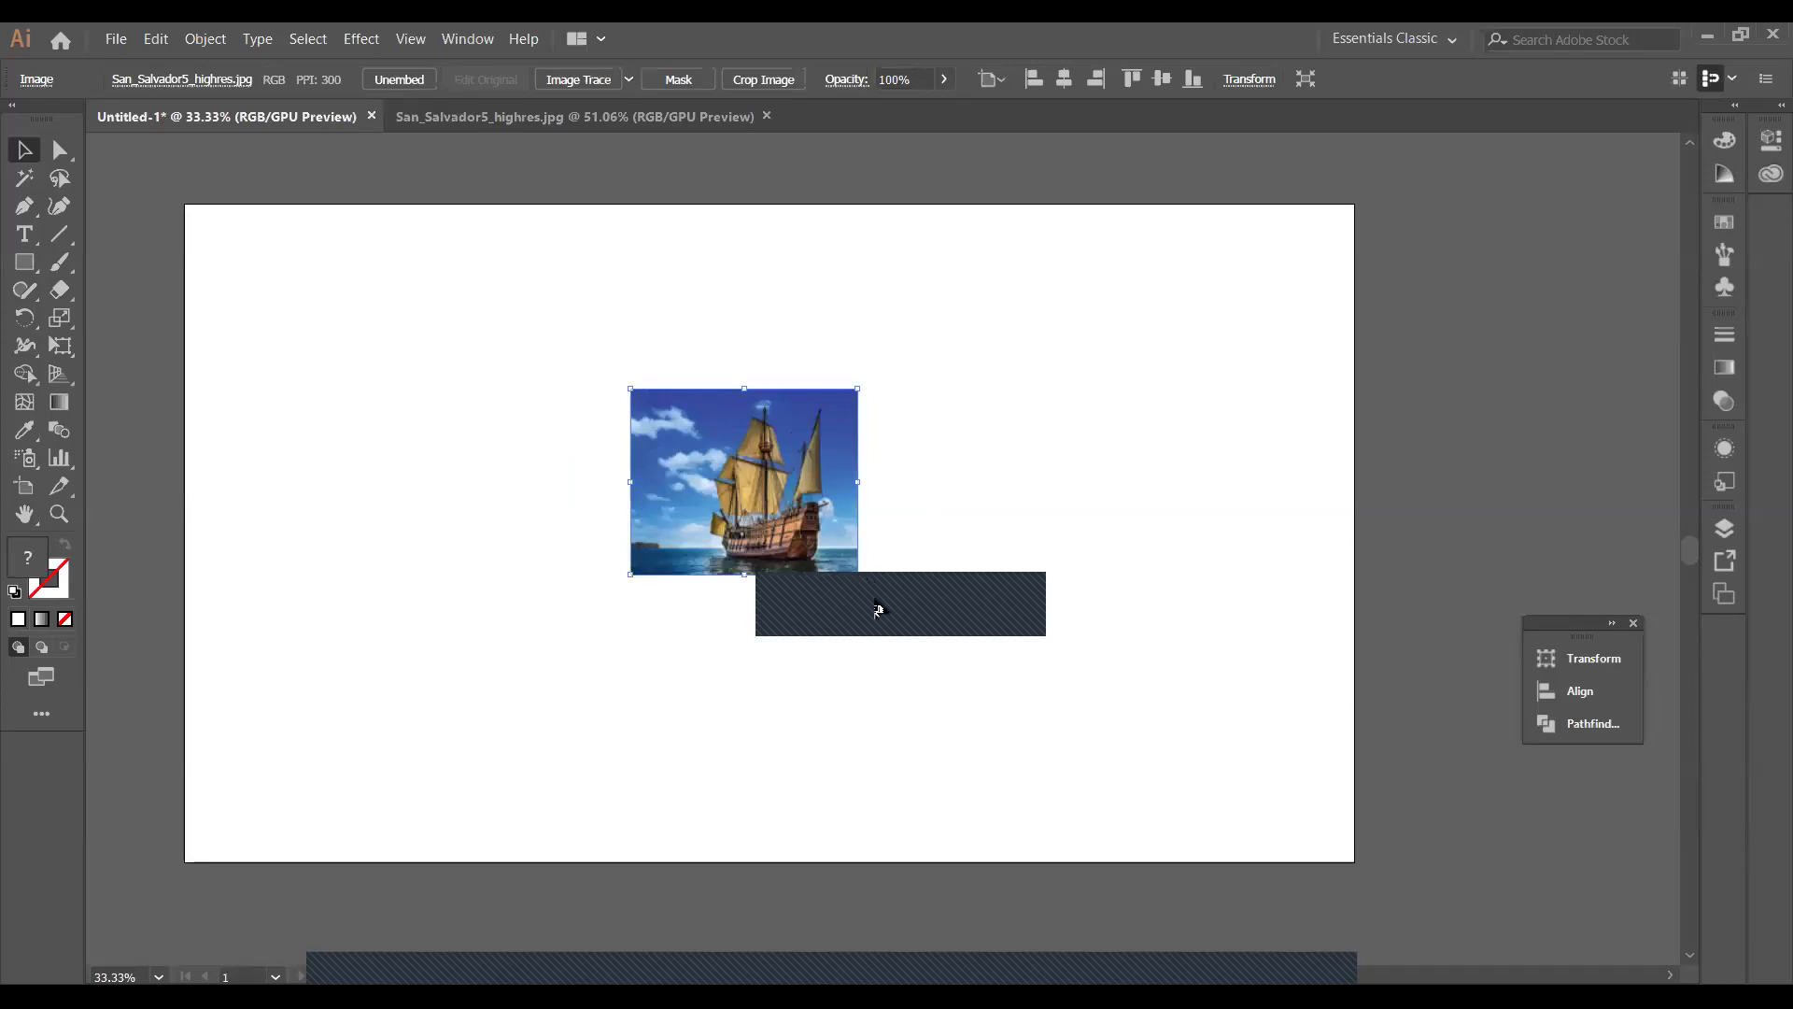
{"action": "left_click_drag", "start_coordinate": [856, 574], "coordinate": [1134, 801]}
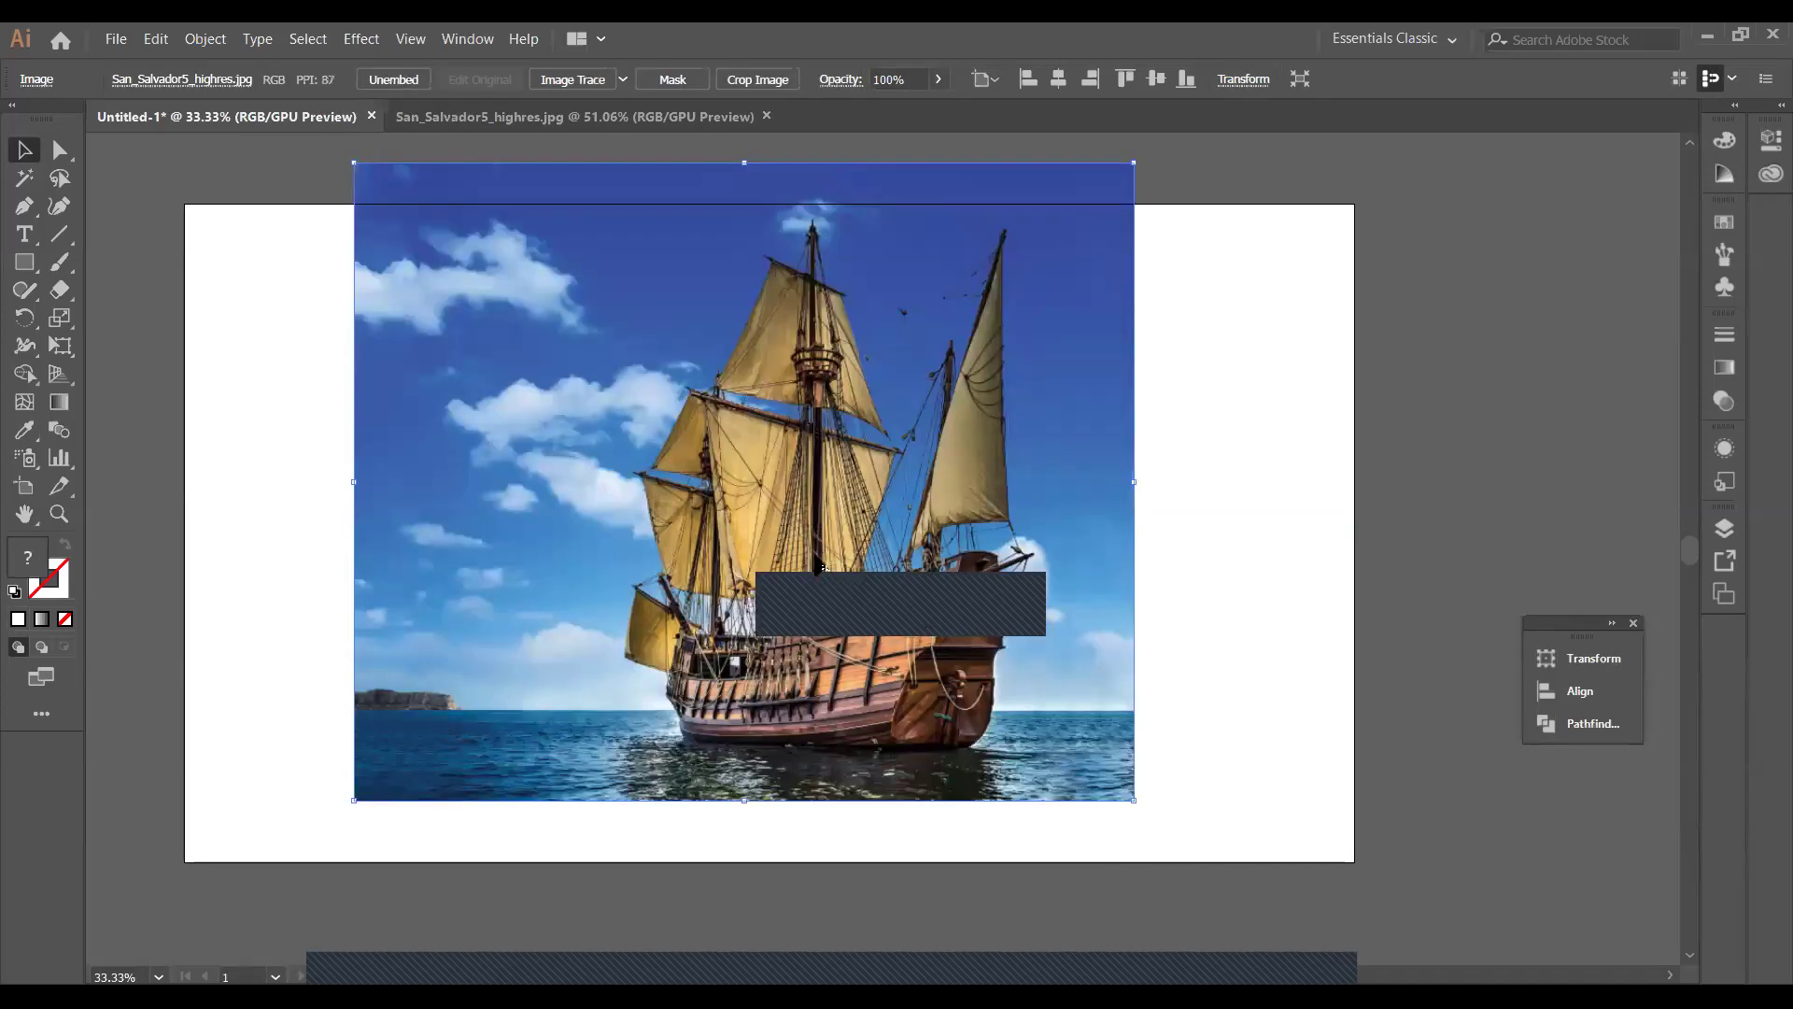
{"action": "left_click_drag", "start_coordinate": [820, 566], "coordinate": [807, 627]}
{"action": "left_click", "coordinate": [1266, 446]}
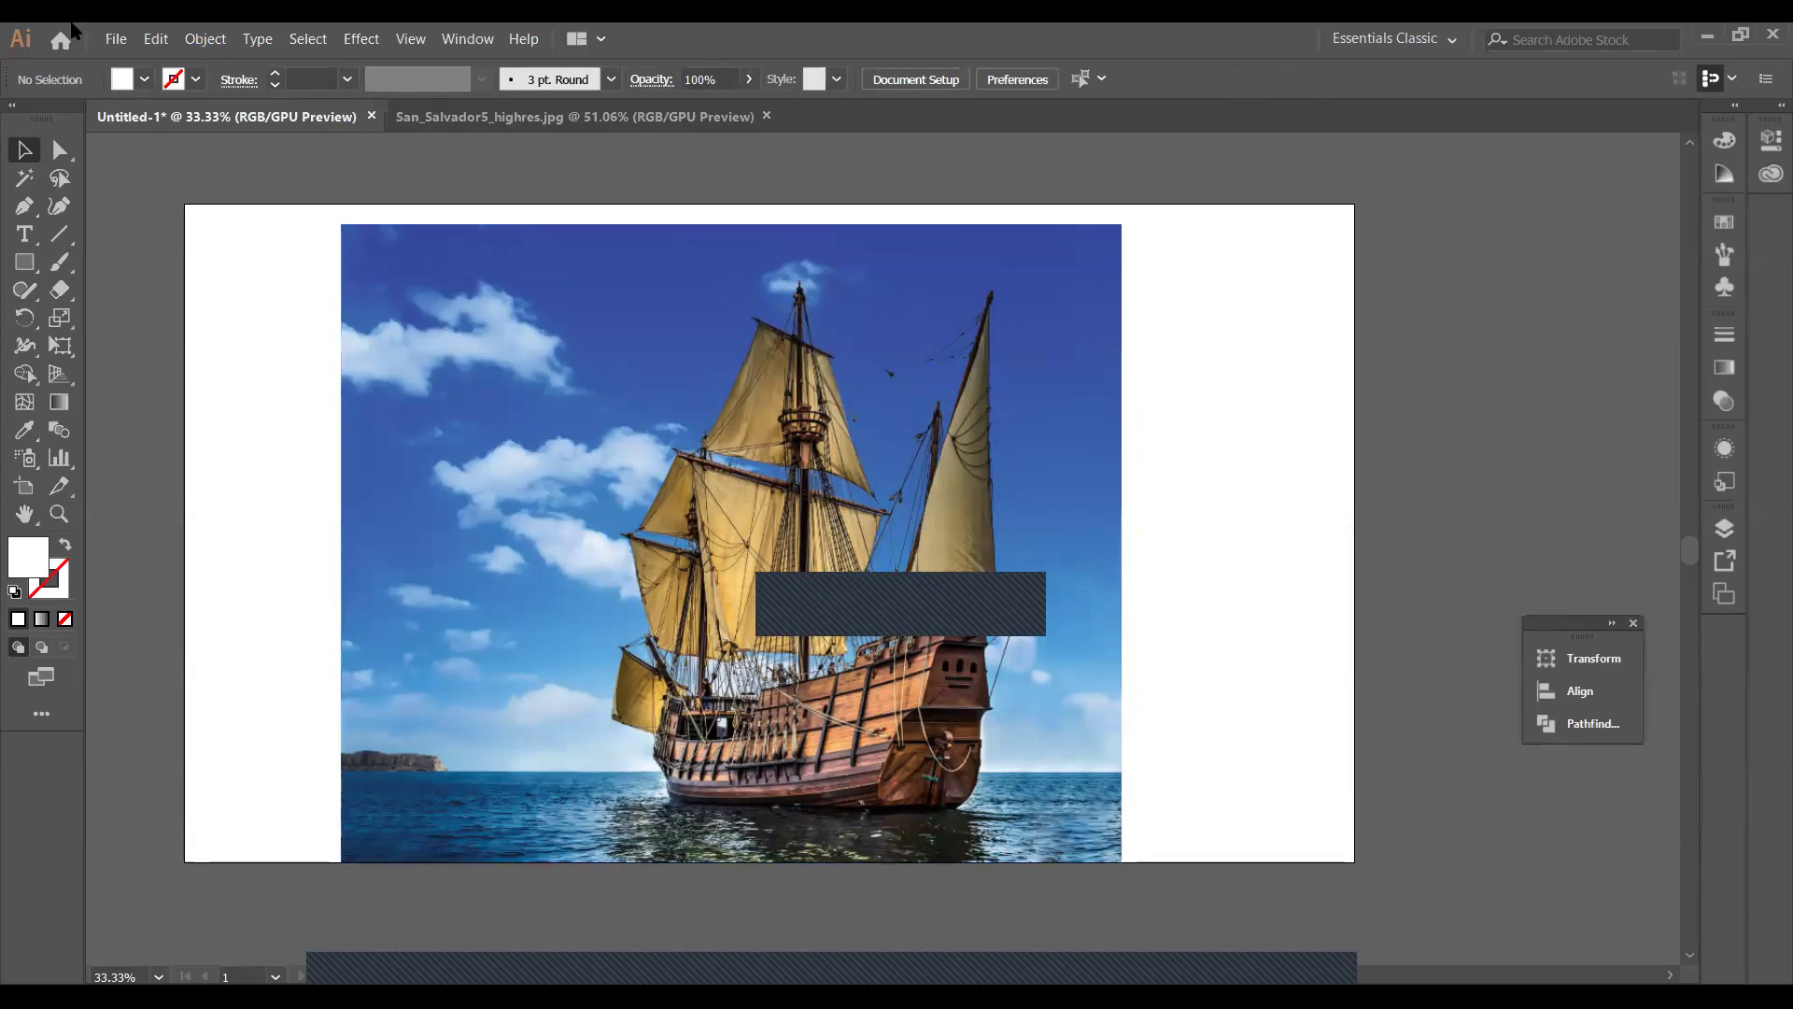
Start a Pen path along the hull bottom with a corner and a curved anchor.
{"action": "left_click", "coordinate": [24, 207]}
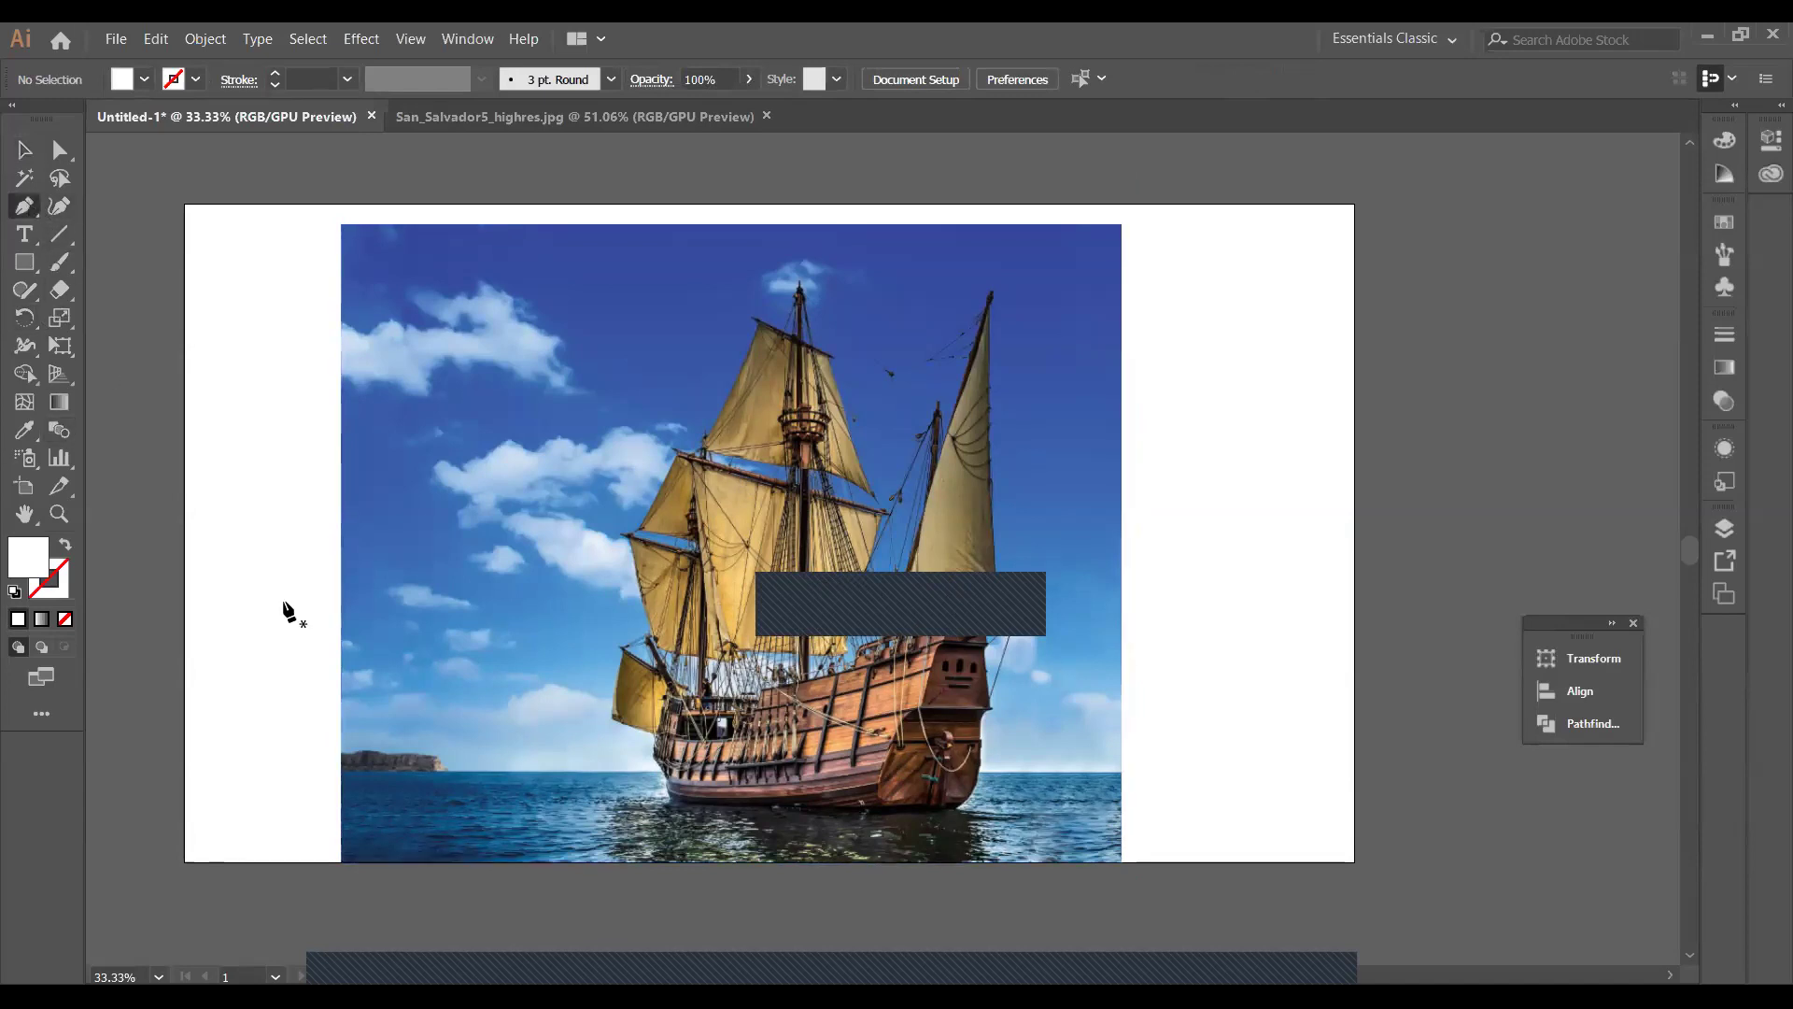
{"action": "left_click", "coordinate": [665, 787]}
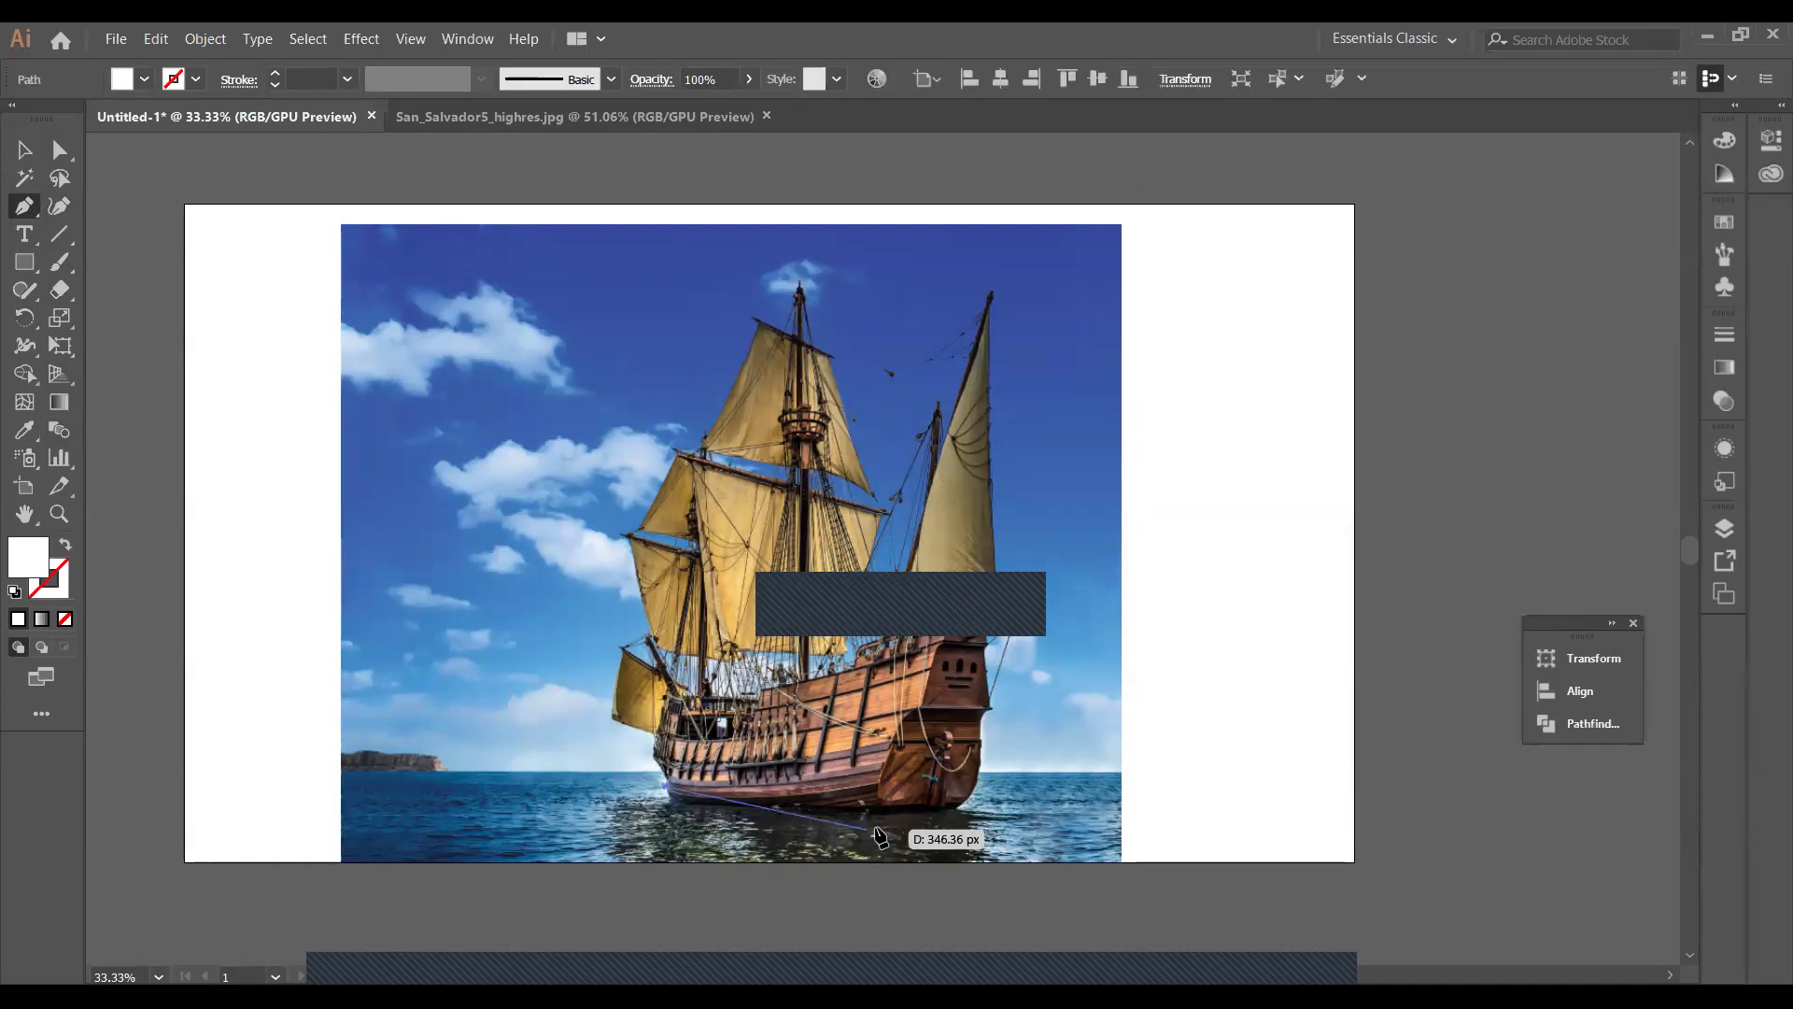
{"action": "left_click_drag", "start_coordinate": [878, 789], "coordinate": [1064, 751]}
{"action": "left_click", "coordinate": [878, 789]}
Set the path to no fill and a near-black 070000 stroke.
{"action": "left_click", "coordinate": [65, 620]}
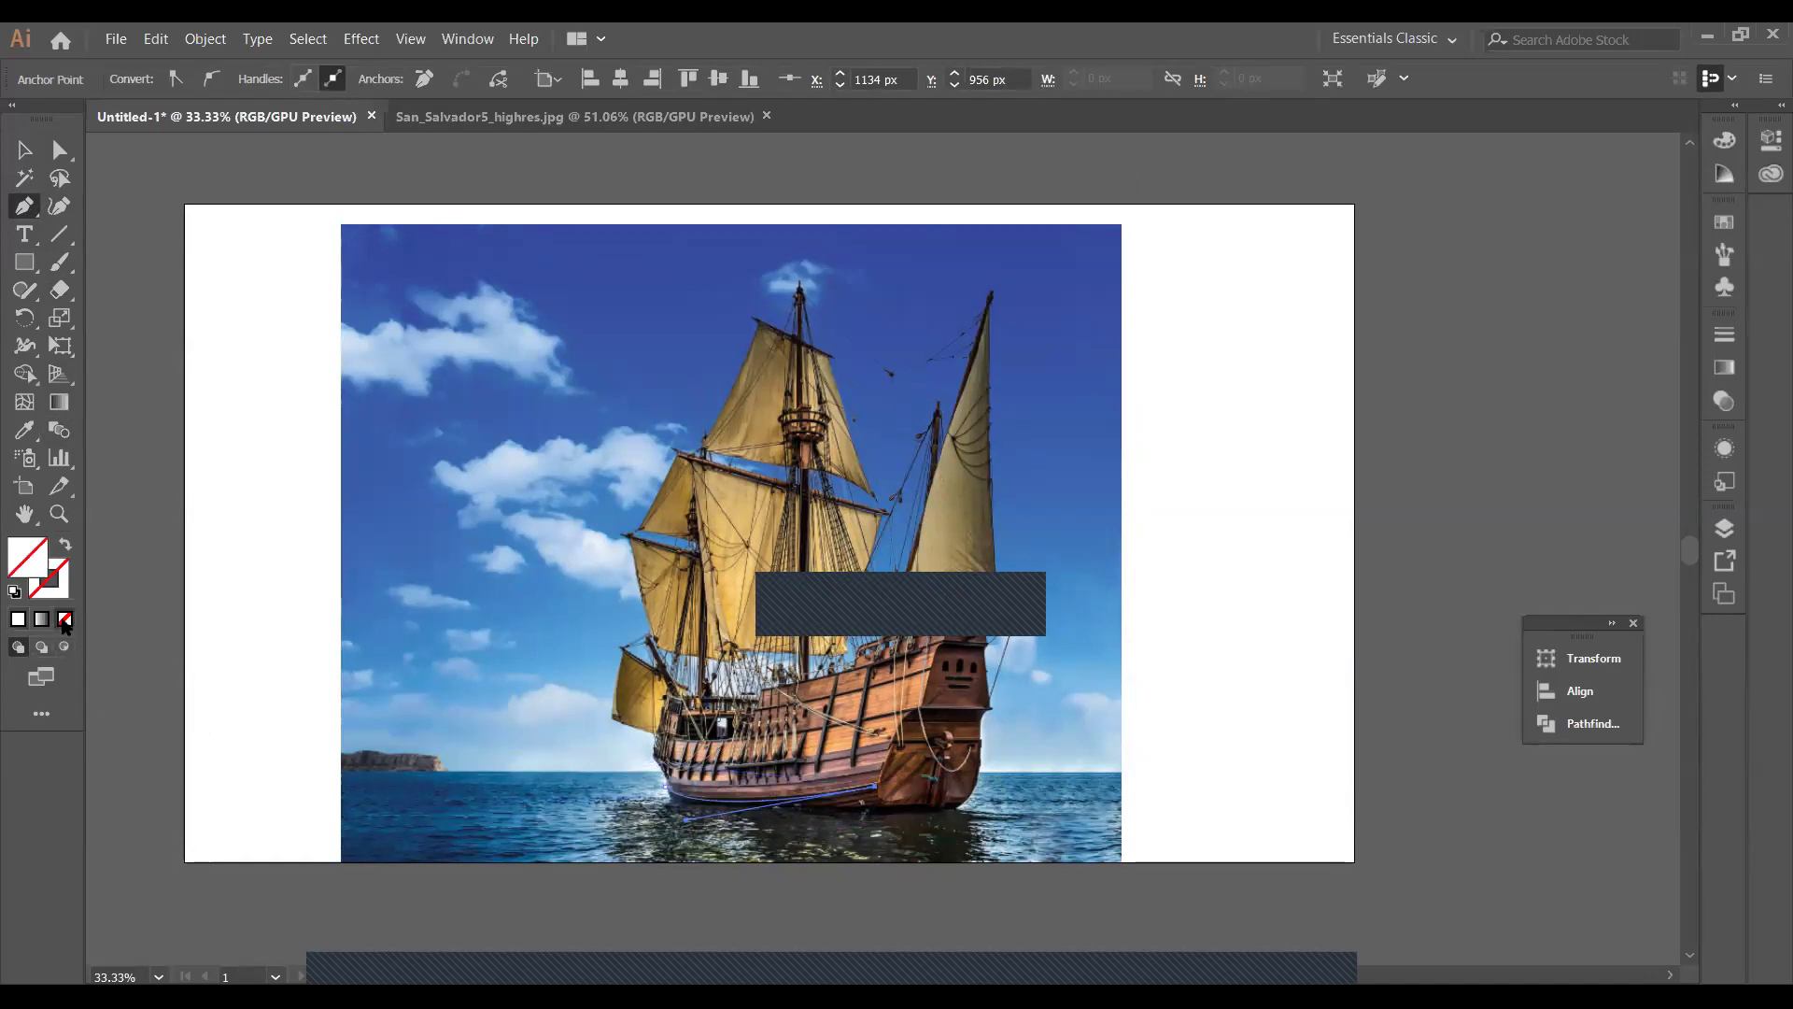
{"action": "left_click", "coordinate": [60, 584]}
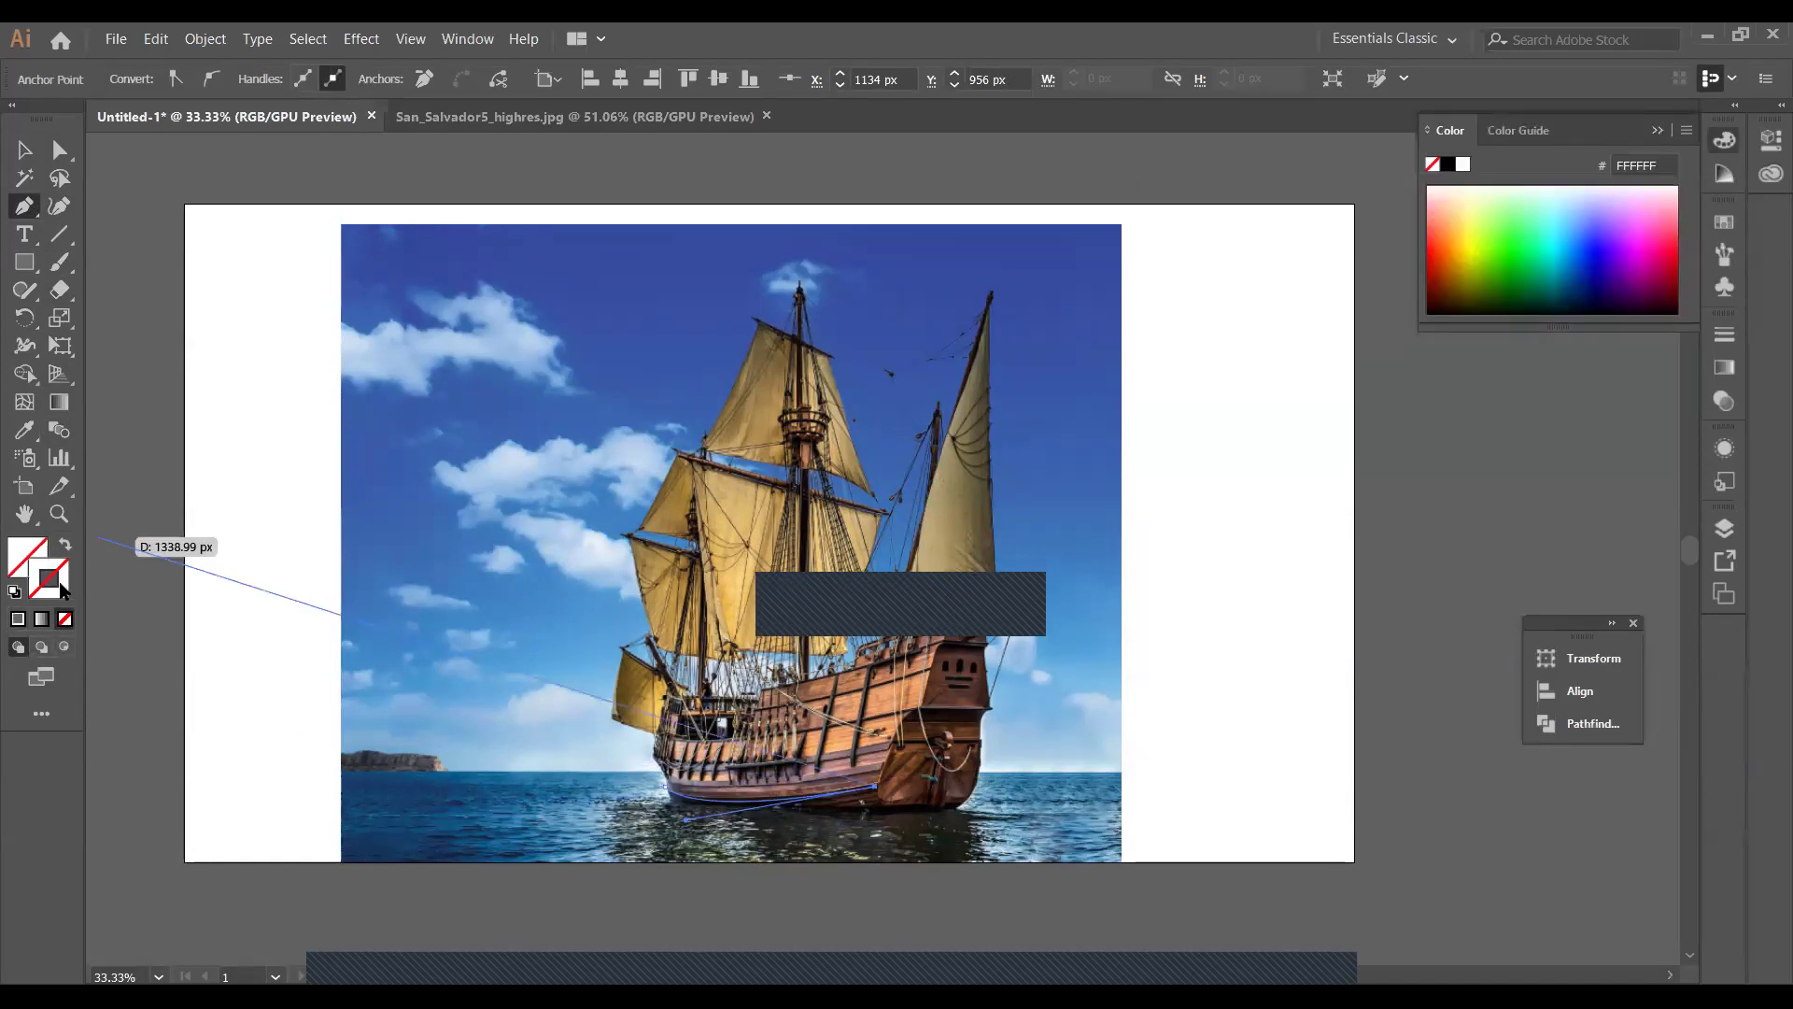
{"action": "double_click", "coordinate": [62, 588]}
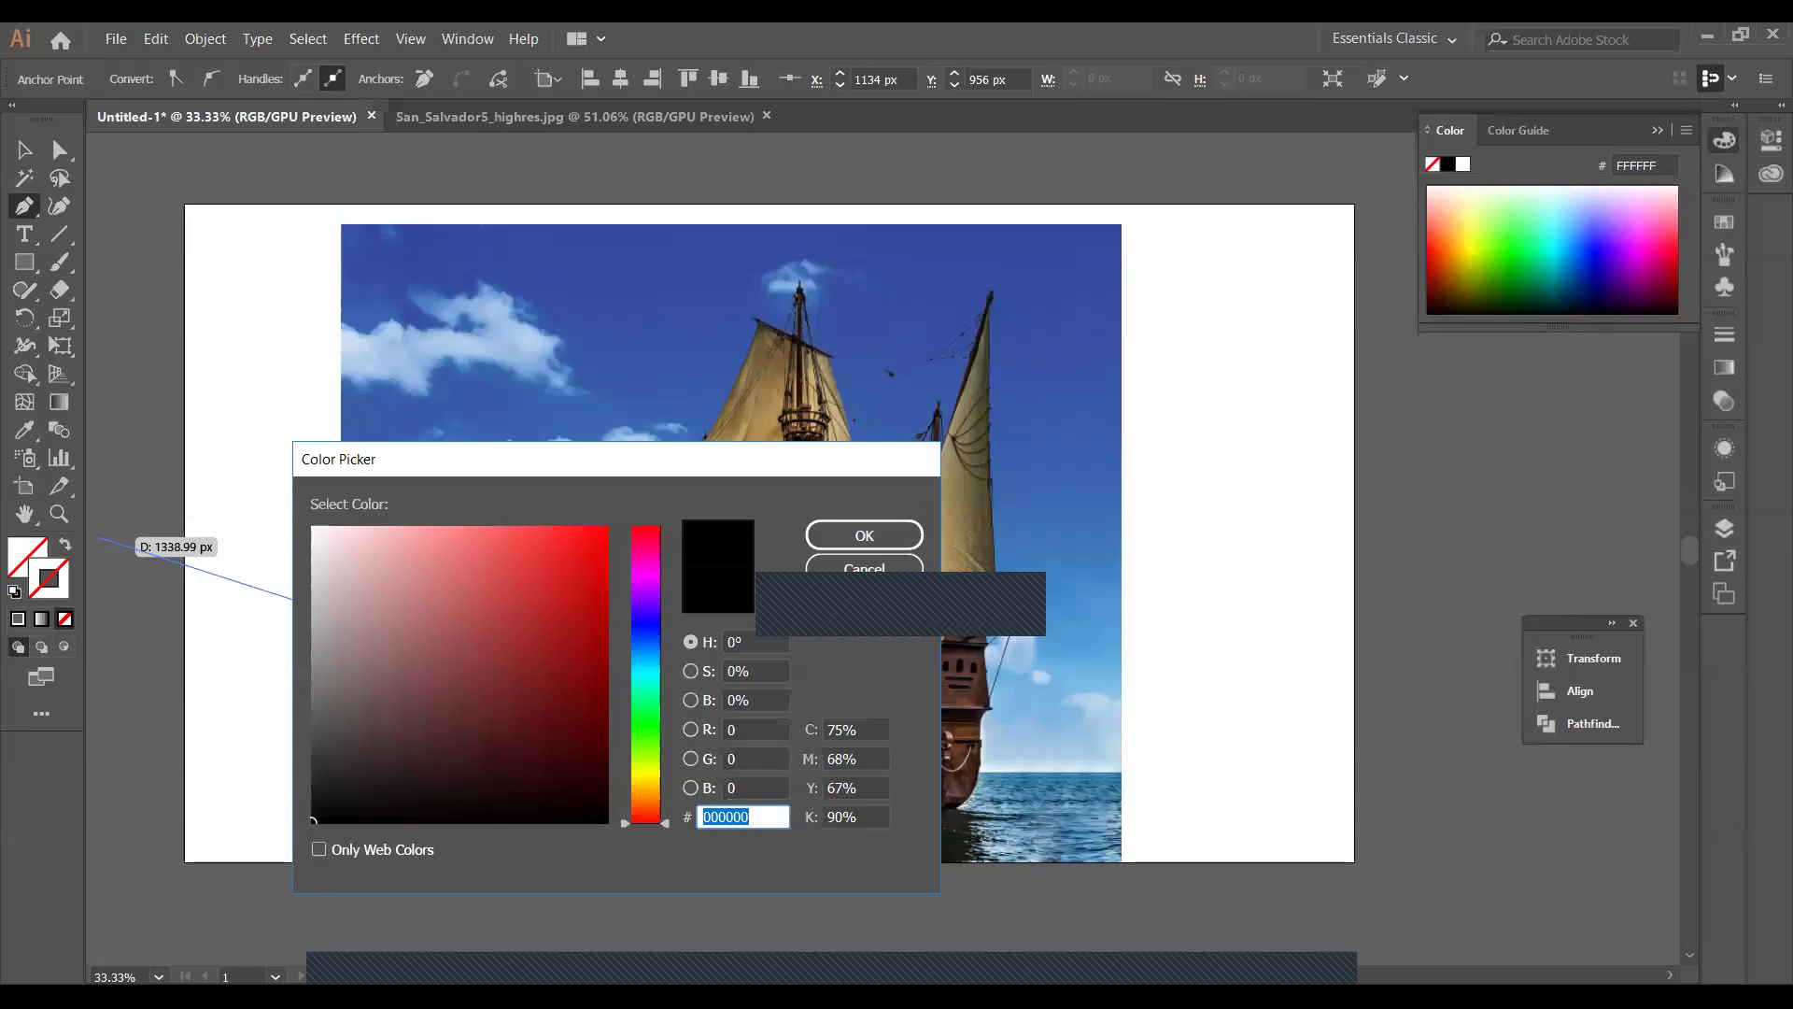
{"action": "left_click", "coordinate": [911, 544]}
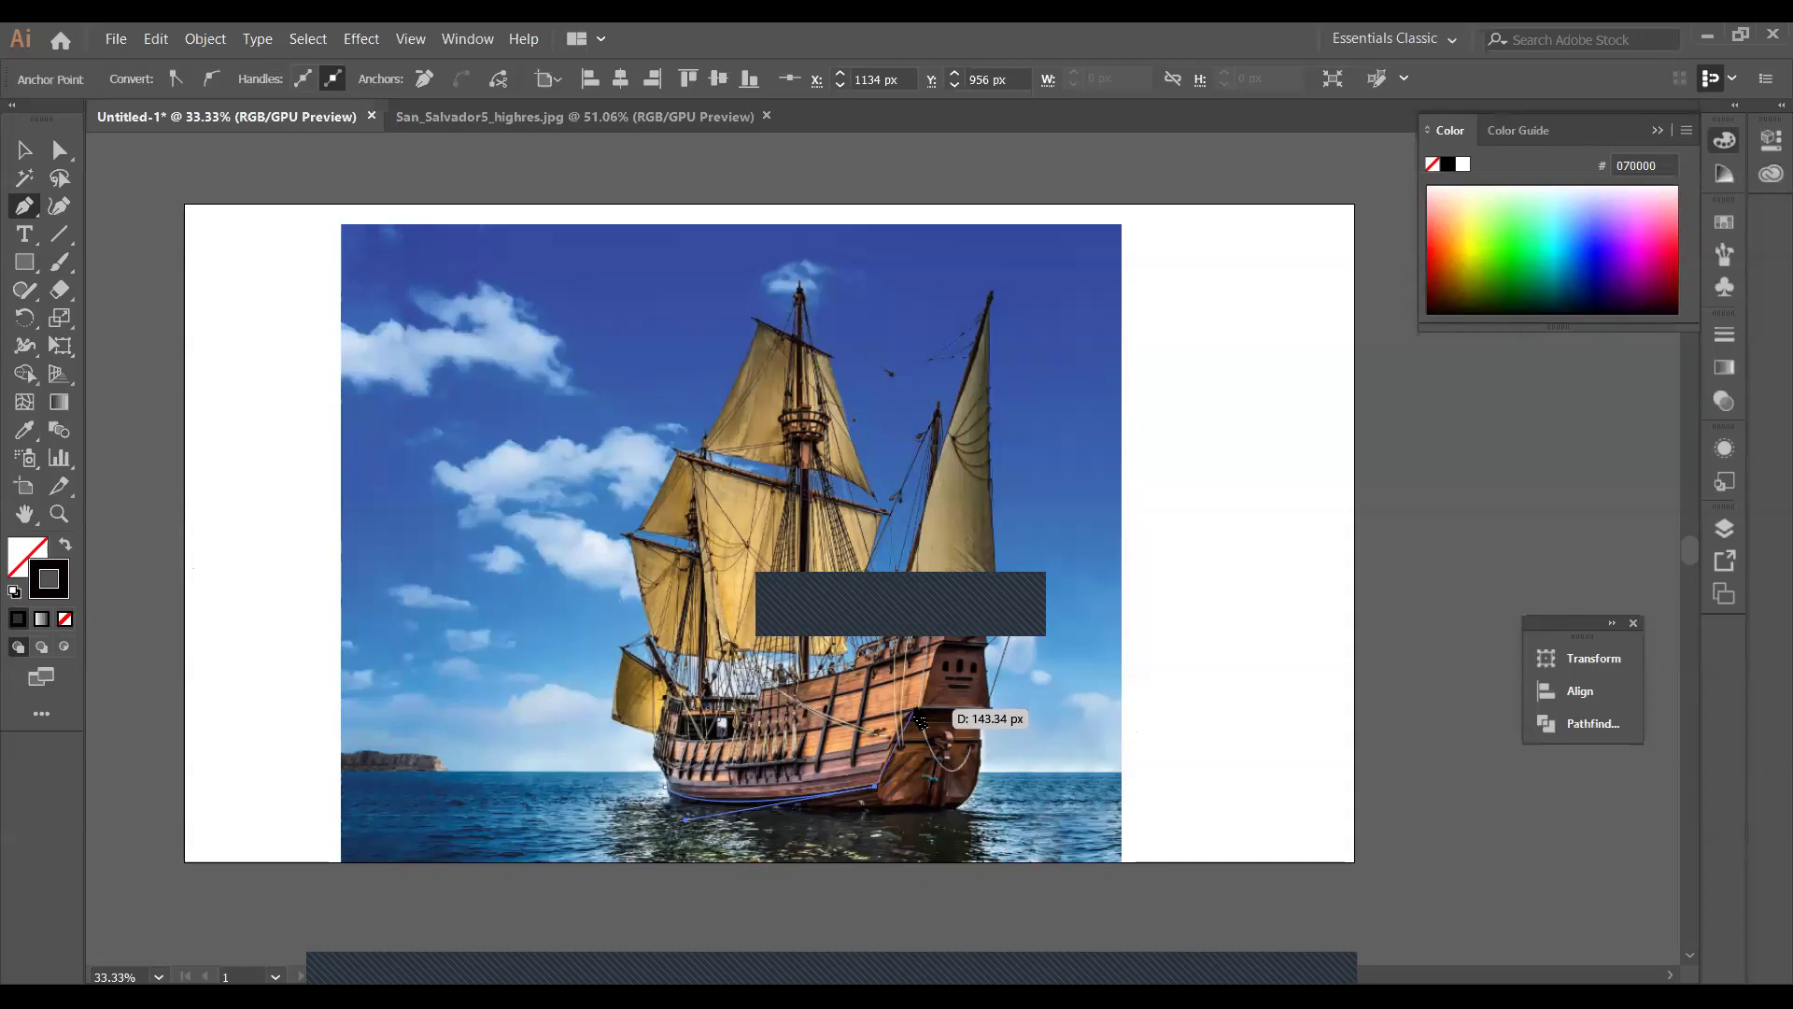
Resume the hull path, adding anchors toward the stern.
{"action": "key", "text": "Escape"}
{"action": "left_click", "coordinate": [921, 715]}
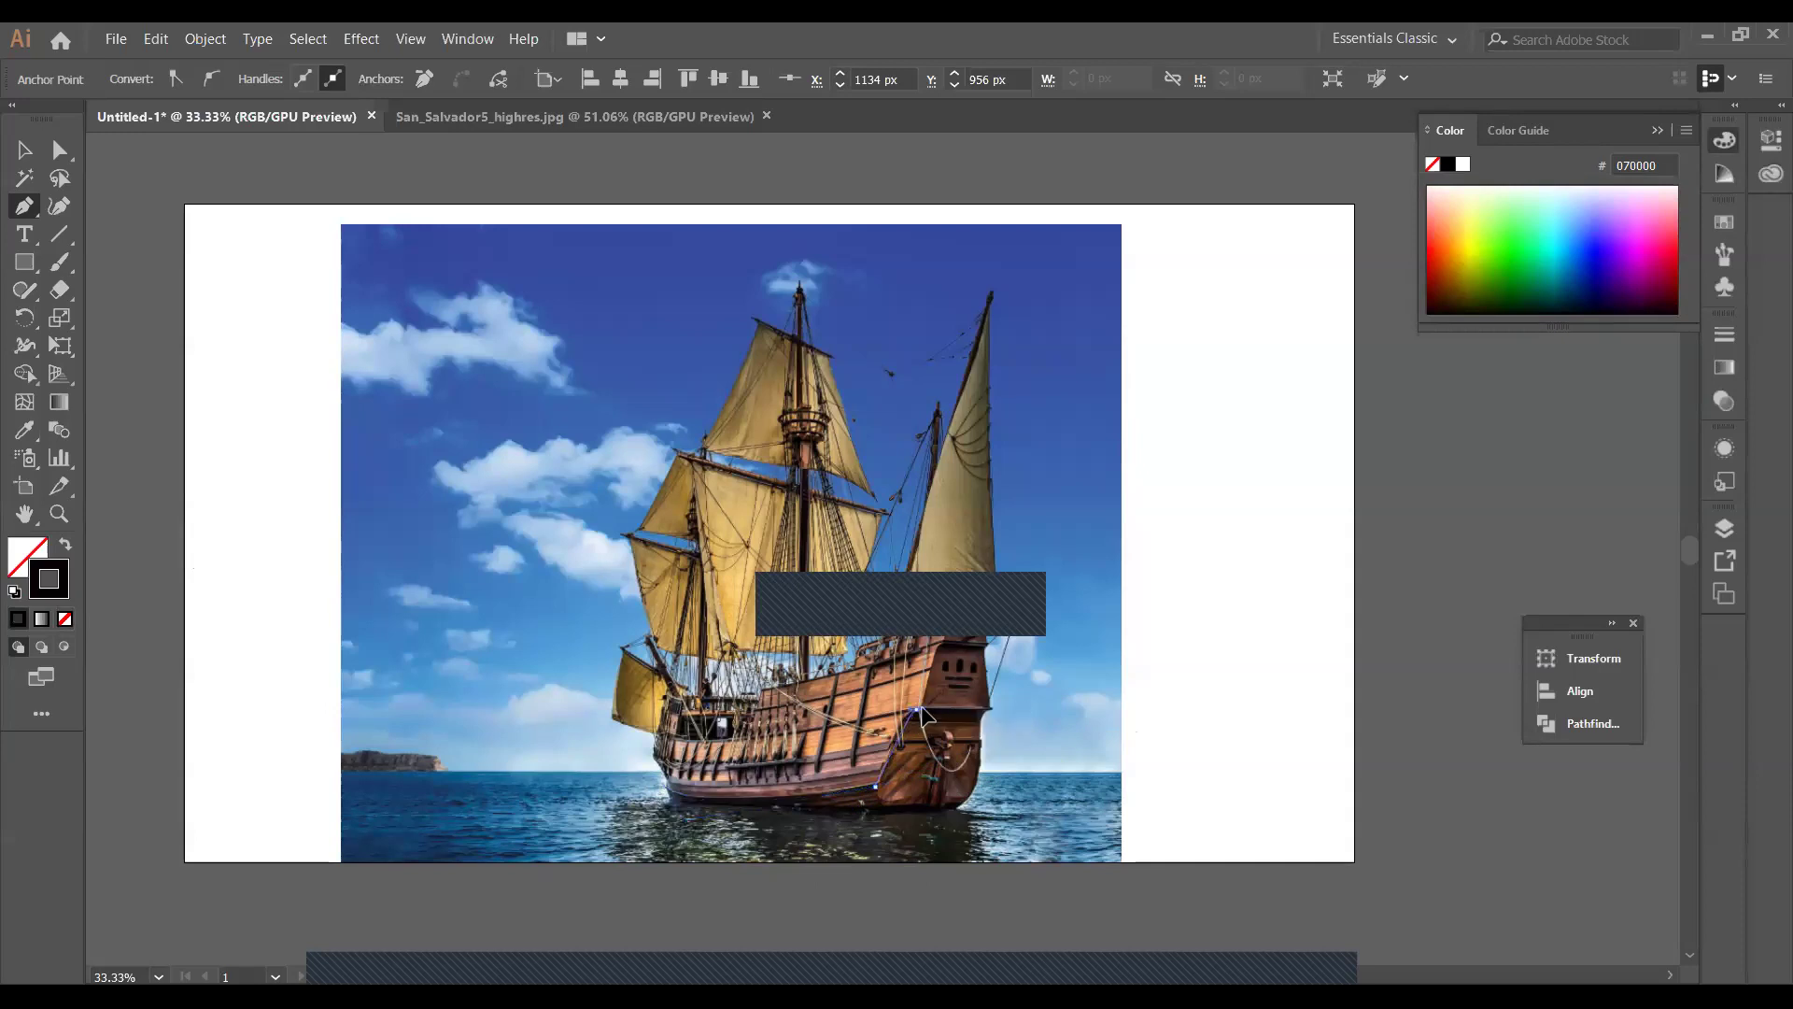
{"action": "left_click", "coordinate": [924, 714]}
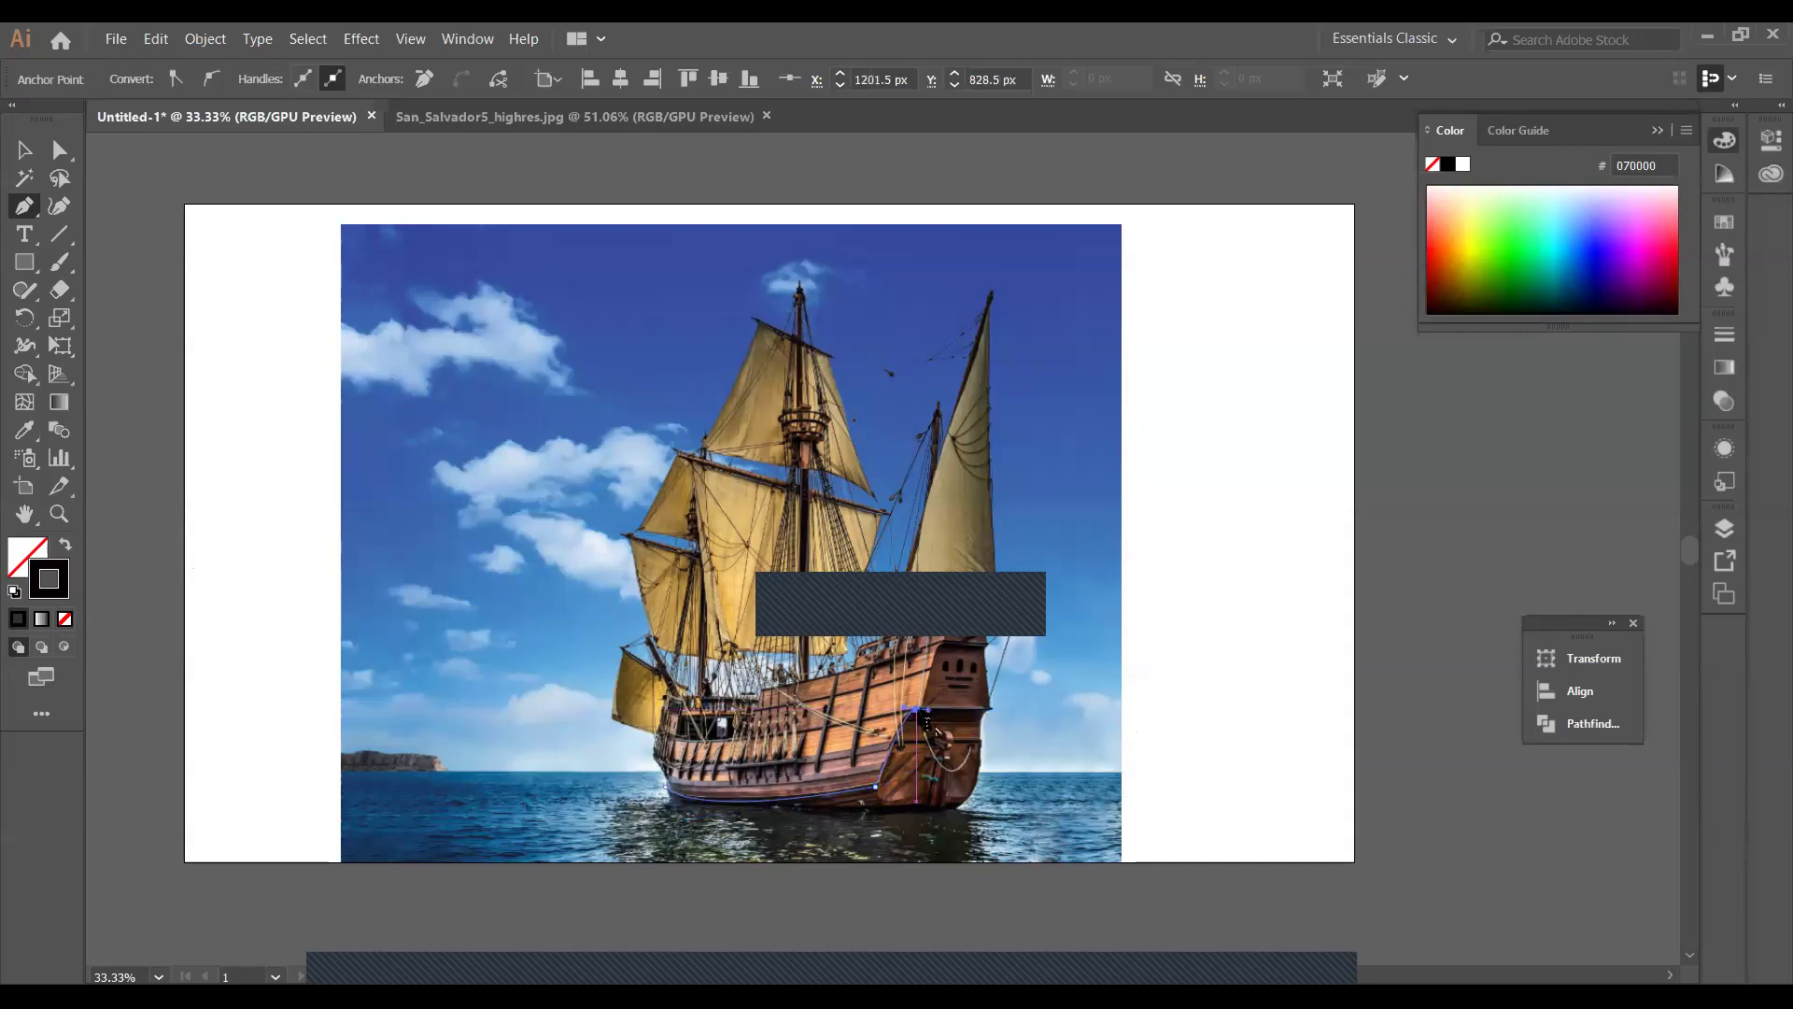
{"action": "left_click", "coordinate": [992, 711]}
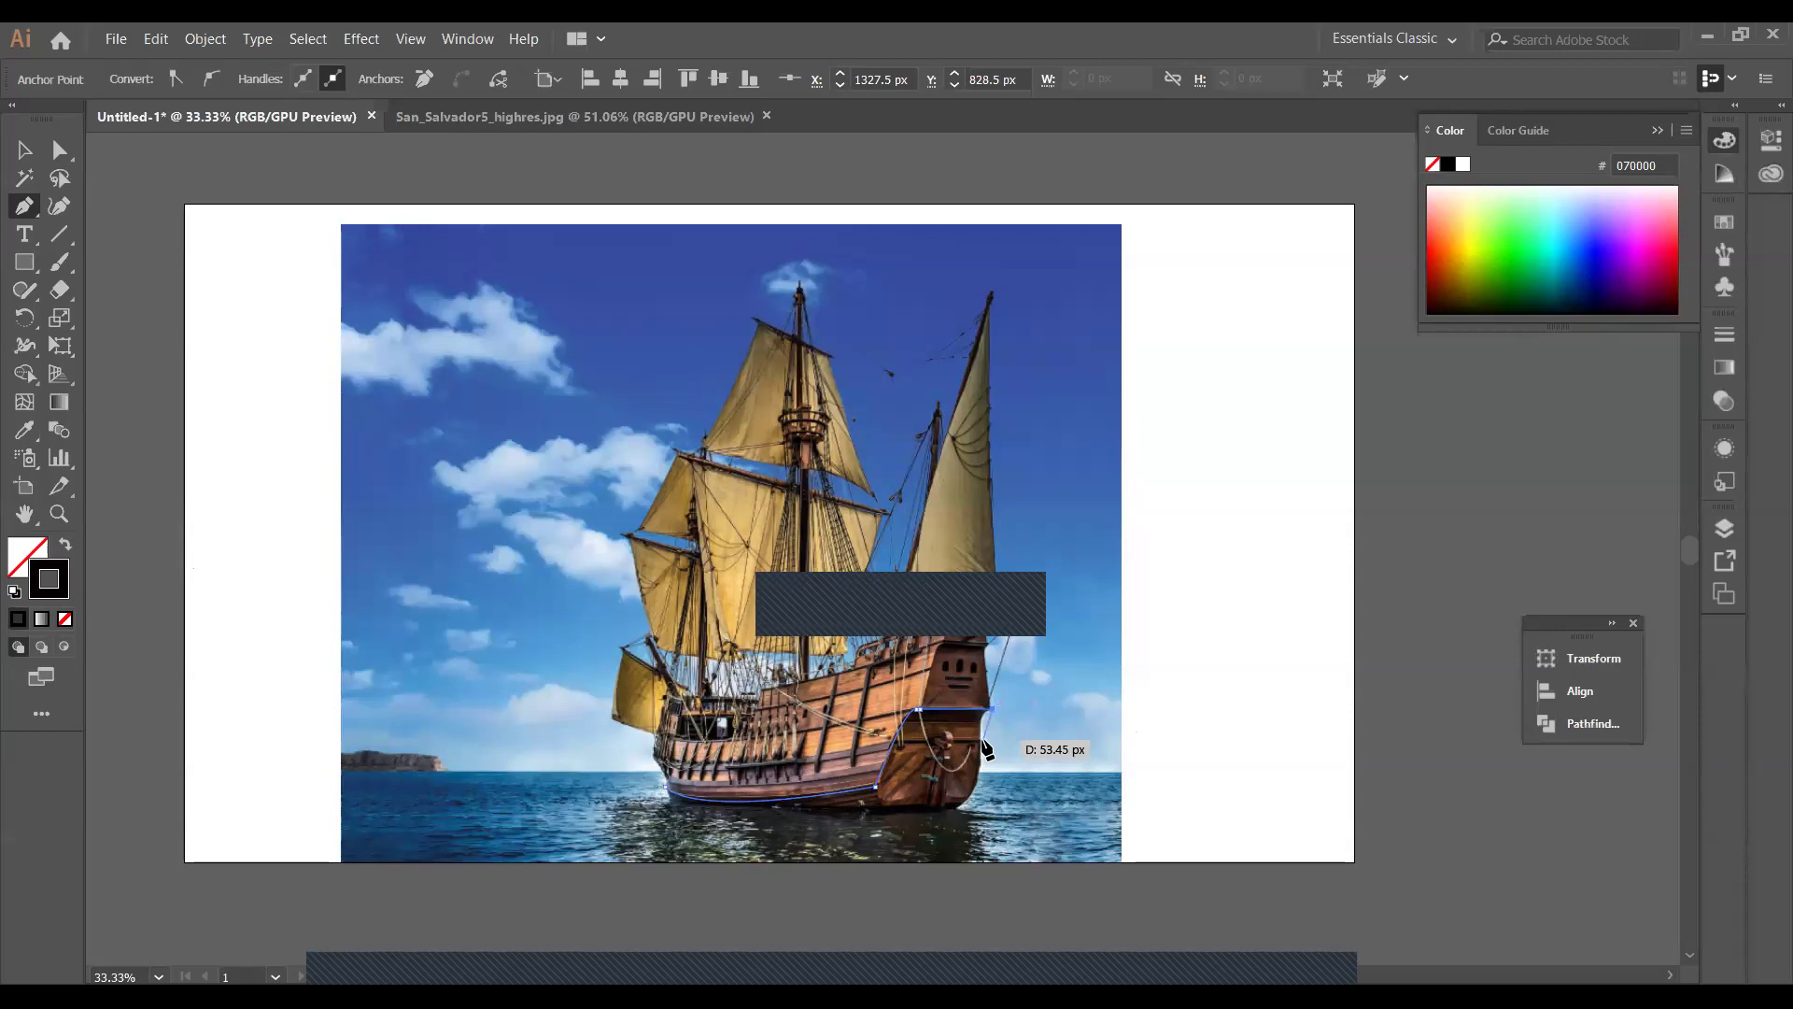
{"action": "key", "text": "ctrl+h"}
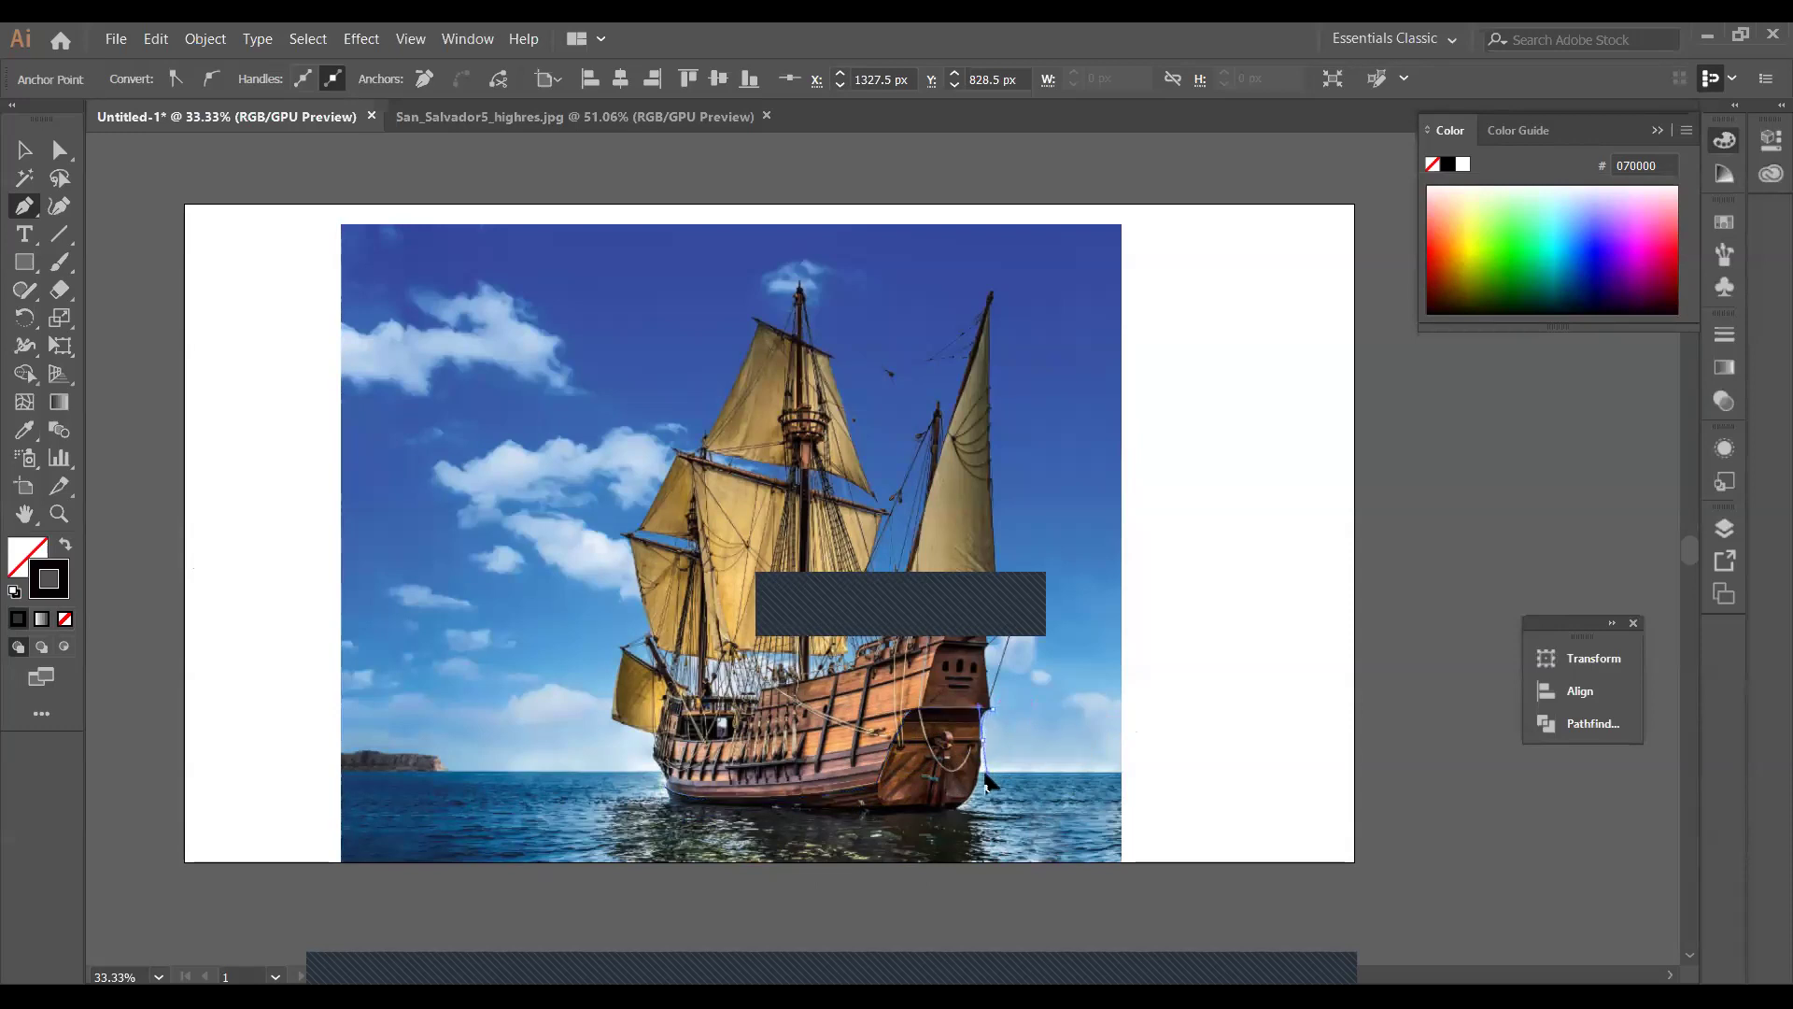
{"action": "left_click", "coordinate": [984, 743]}
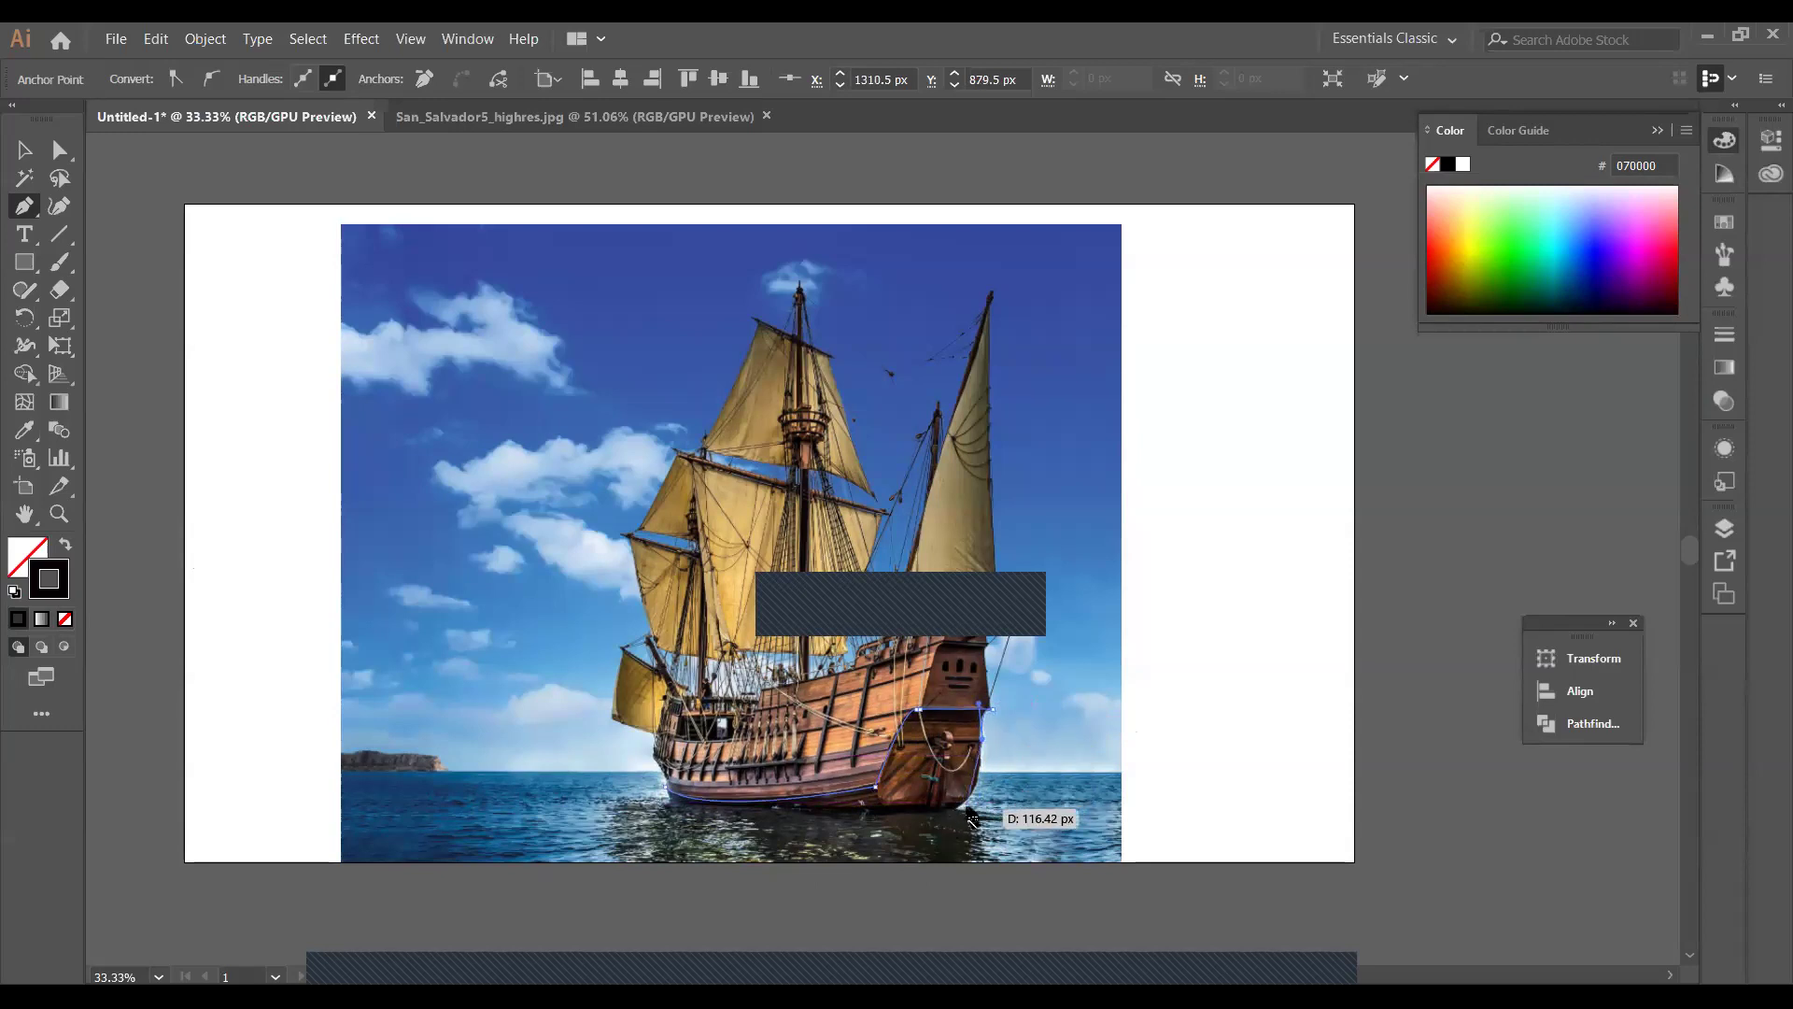
{"action": "key", "text": "ctrl+h"}
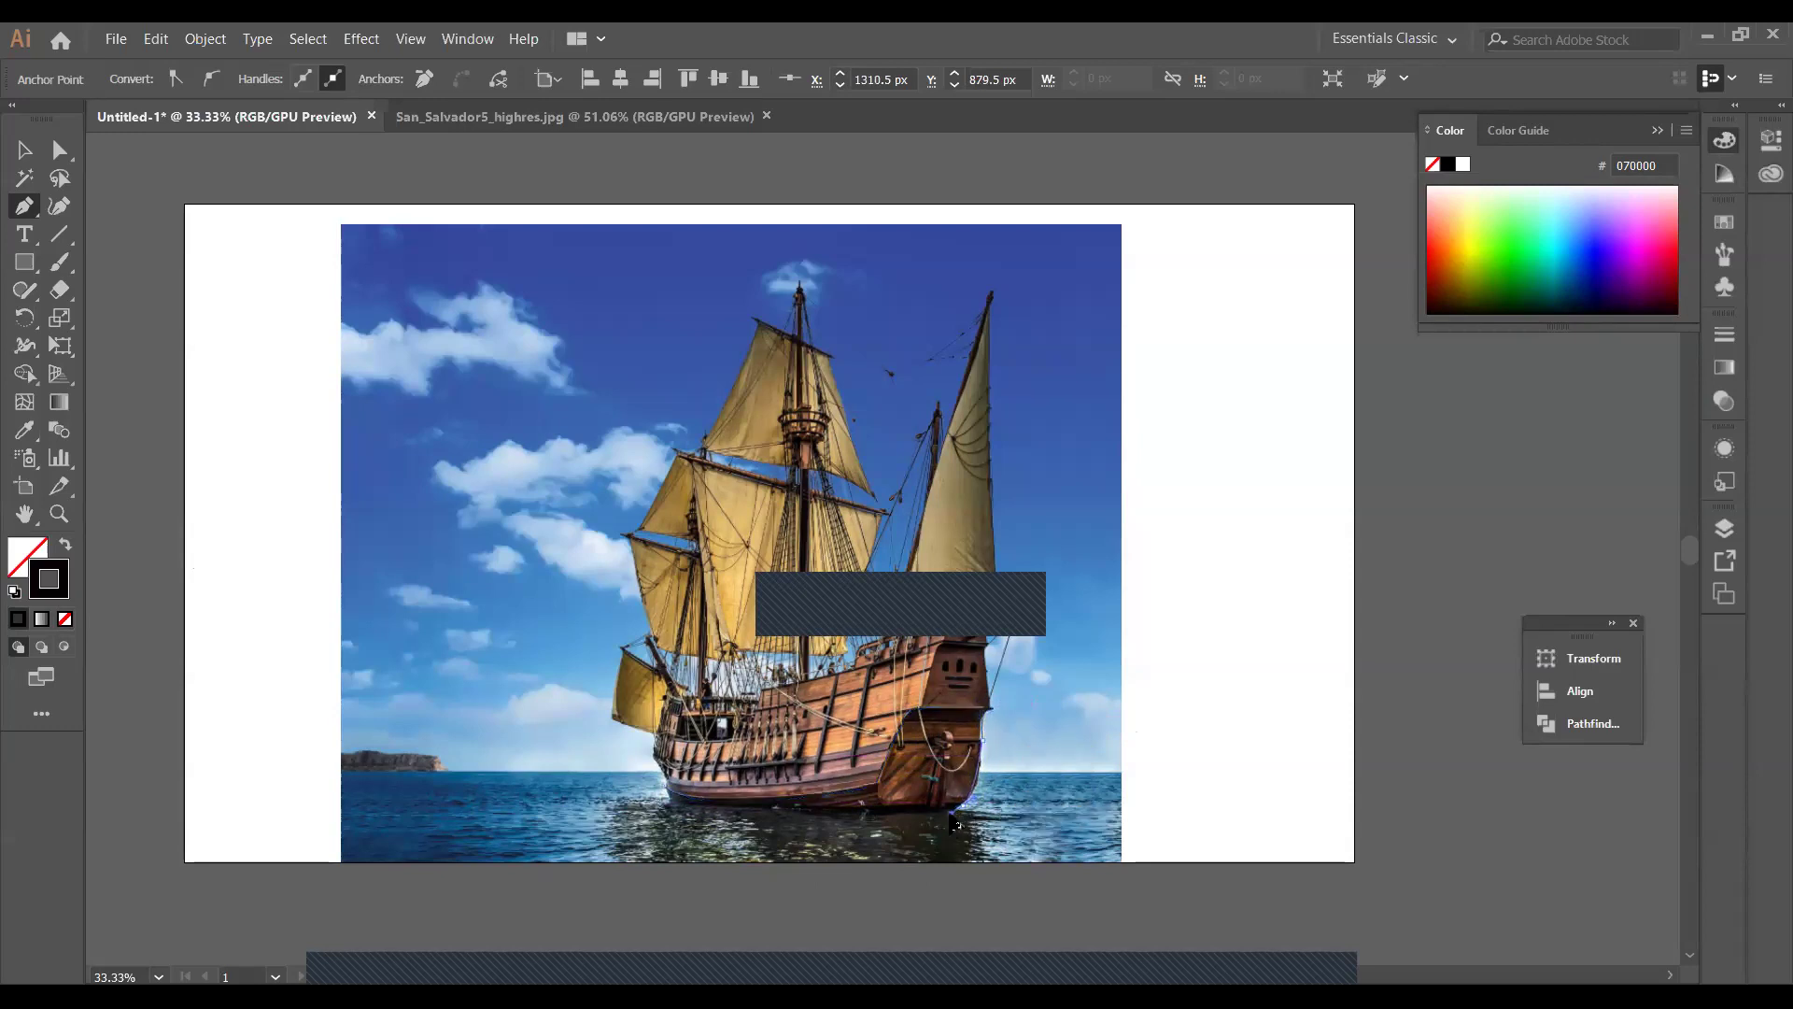
Curve the path around the stern and back along the hull bottom.
{"action": "left_click_drag", "start_coordinate": [946, 826], "coordinate": [962, 815]}
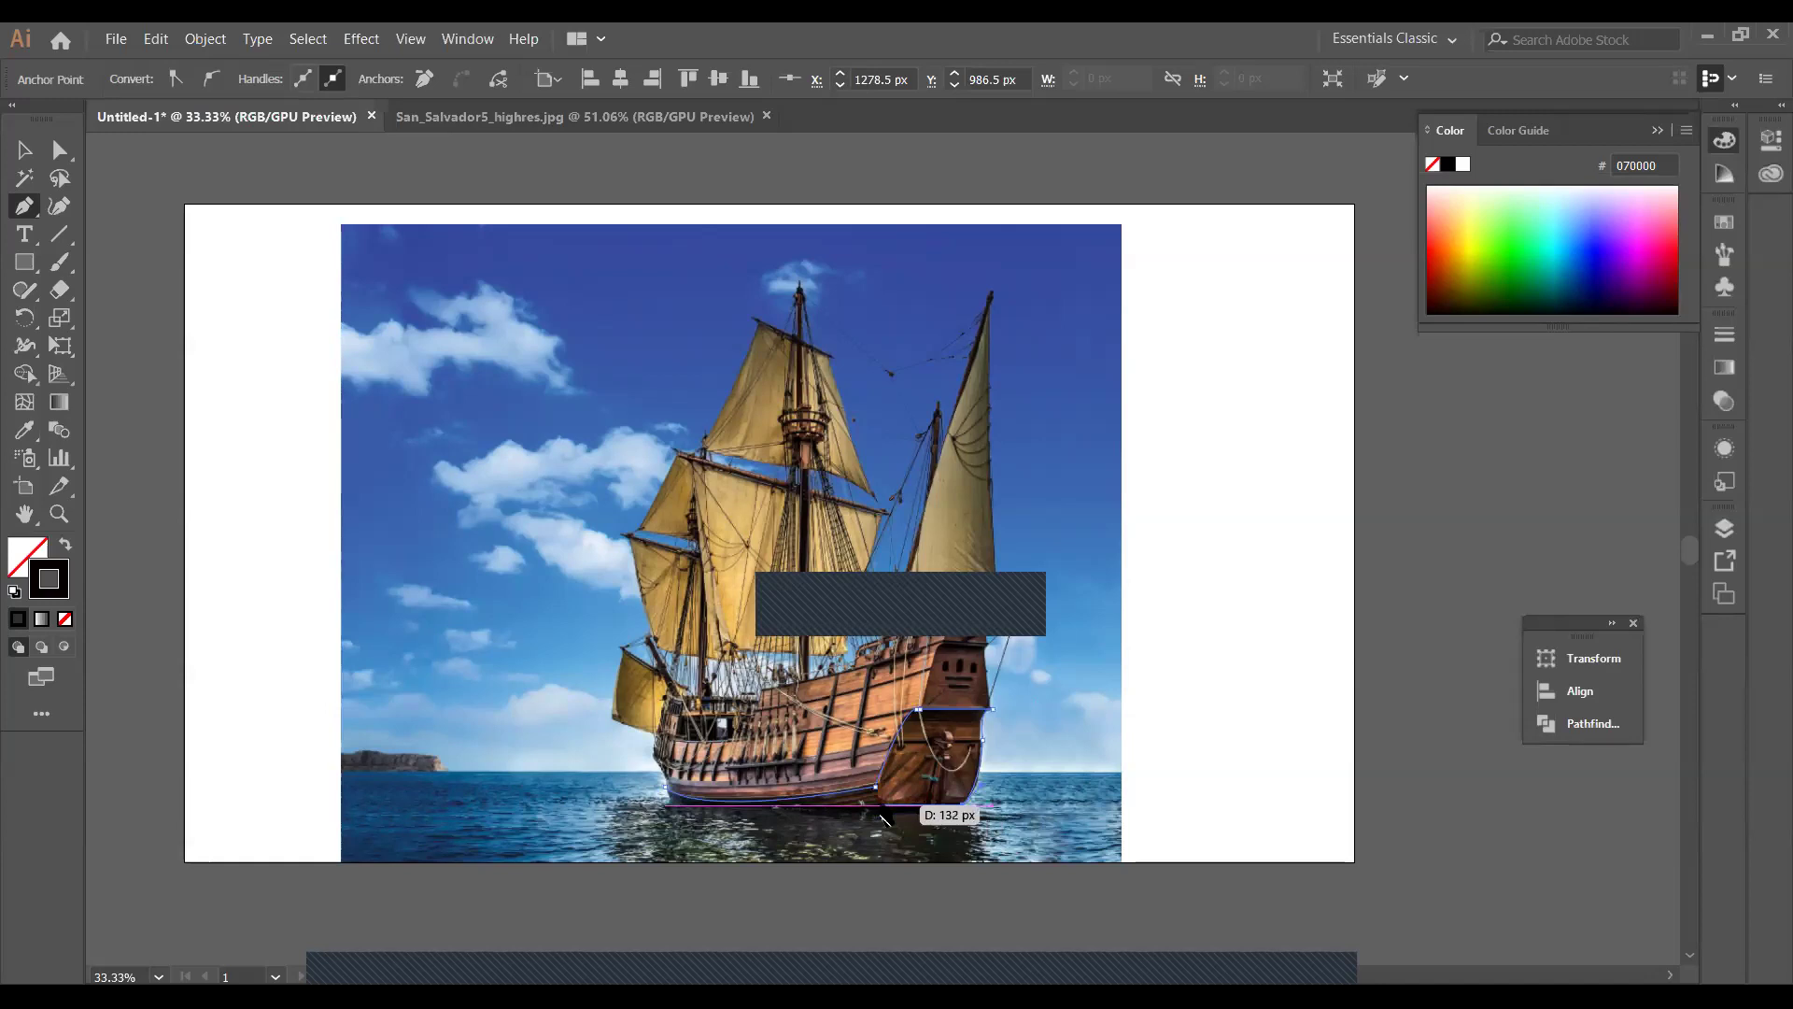
{"action": "mouse_move", "coordinate": [882, 819]}
{"action": "left_mouse_down"}
{"action": "mouse_move", "coordinate": [899, 826]}
{"action": "mouse_move", "coordinate": [667, 808]}
{"action": "left_mouse_up"}
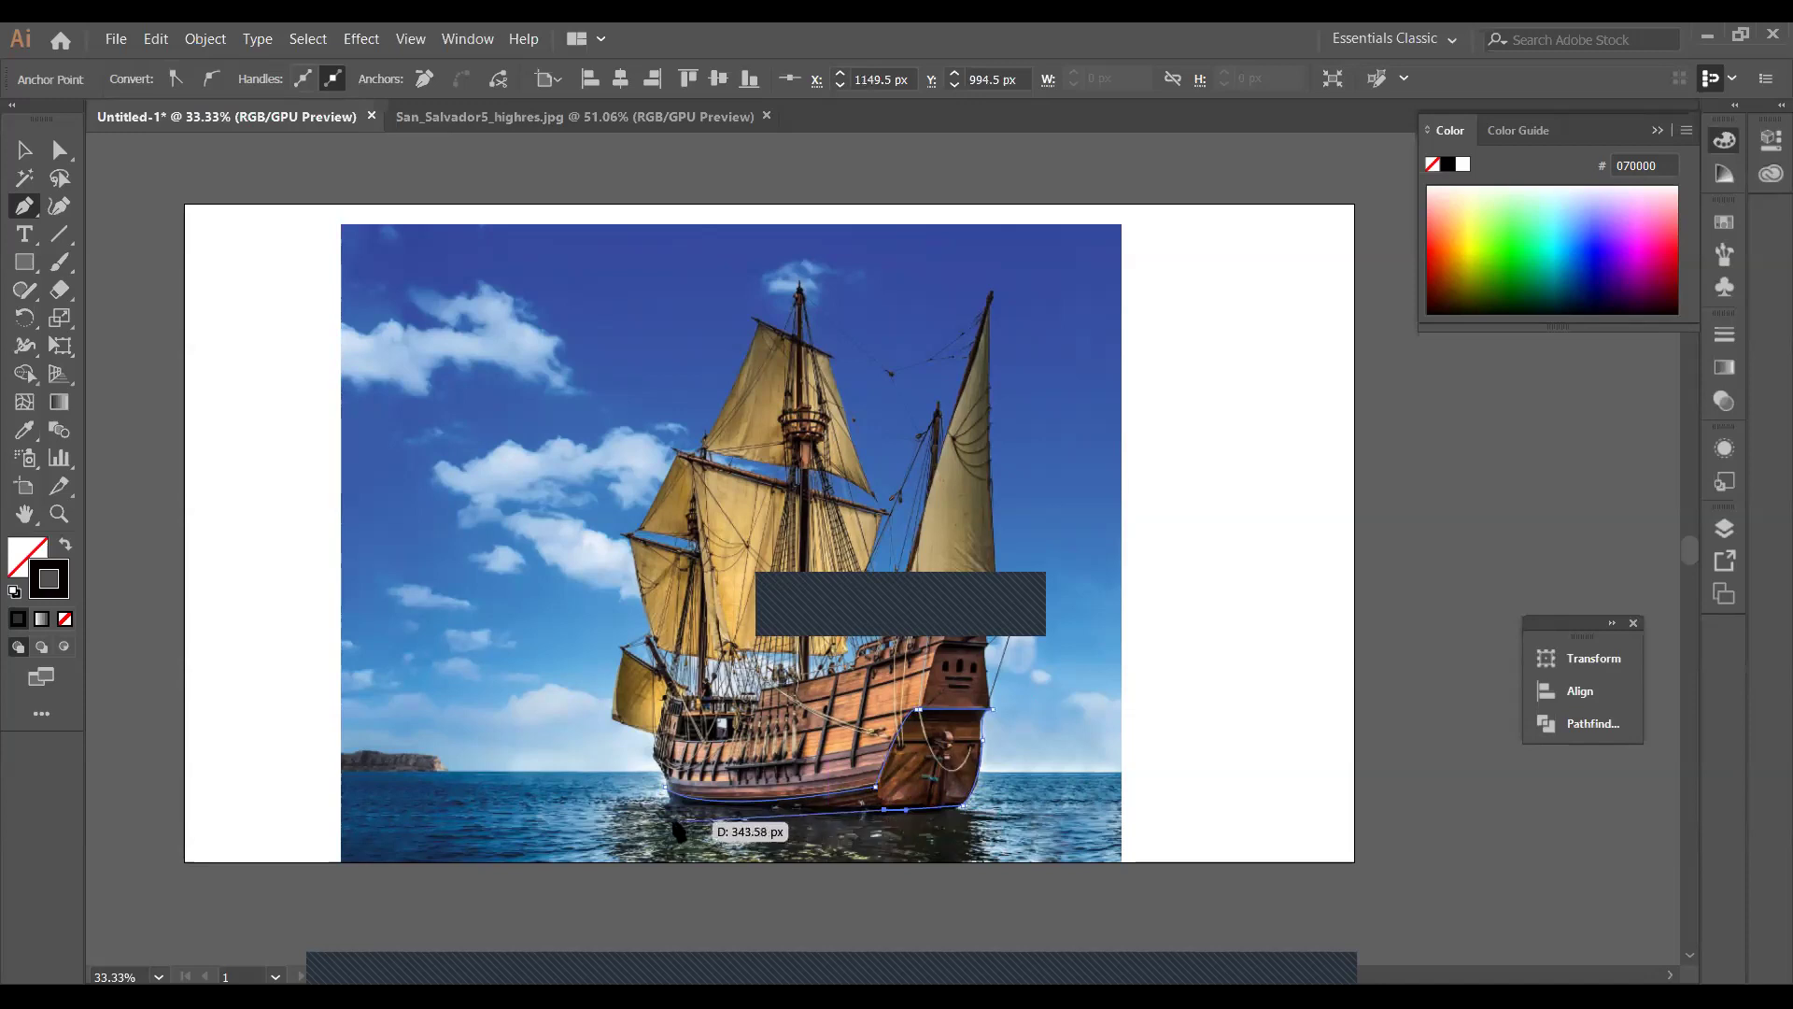
{"action": "left_click_drag", "start_coordinate": [667, 808], "coordinate": [671, 848]}
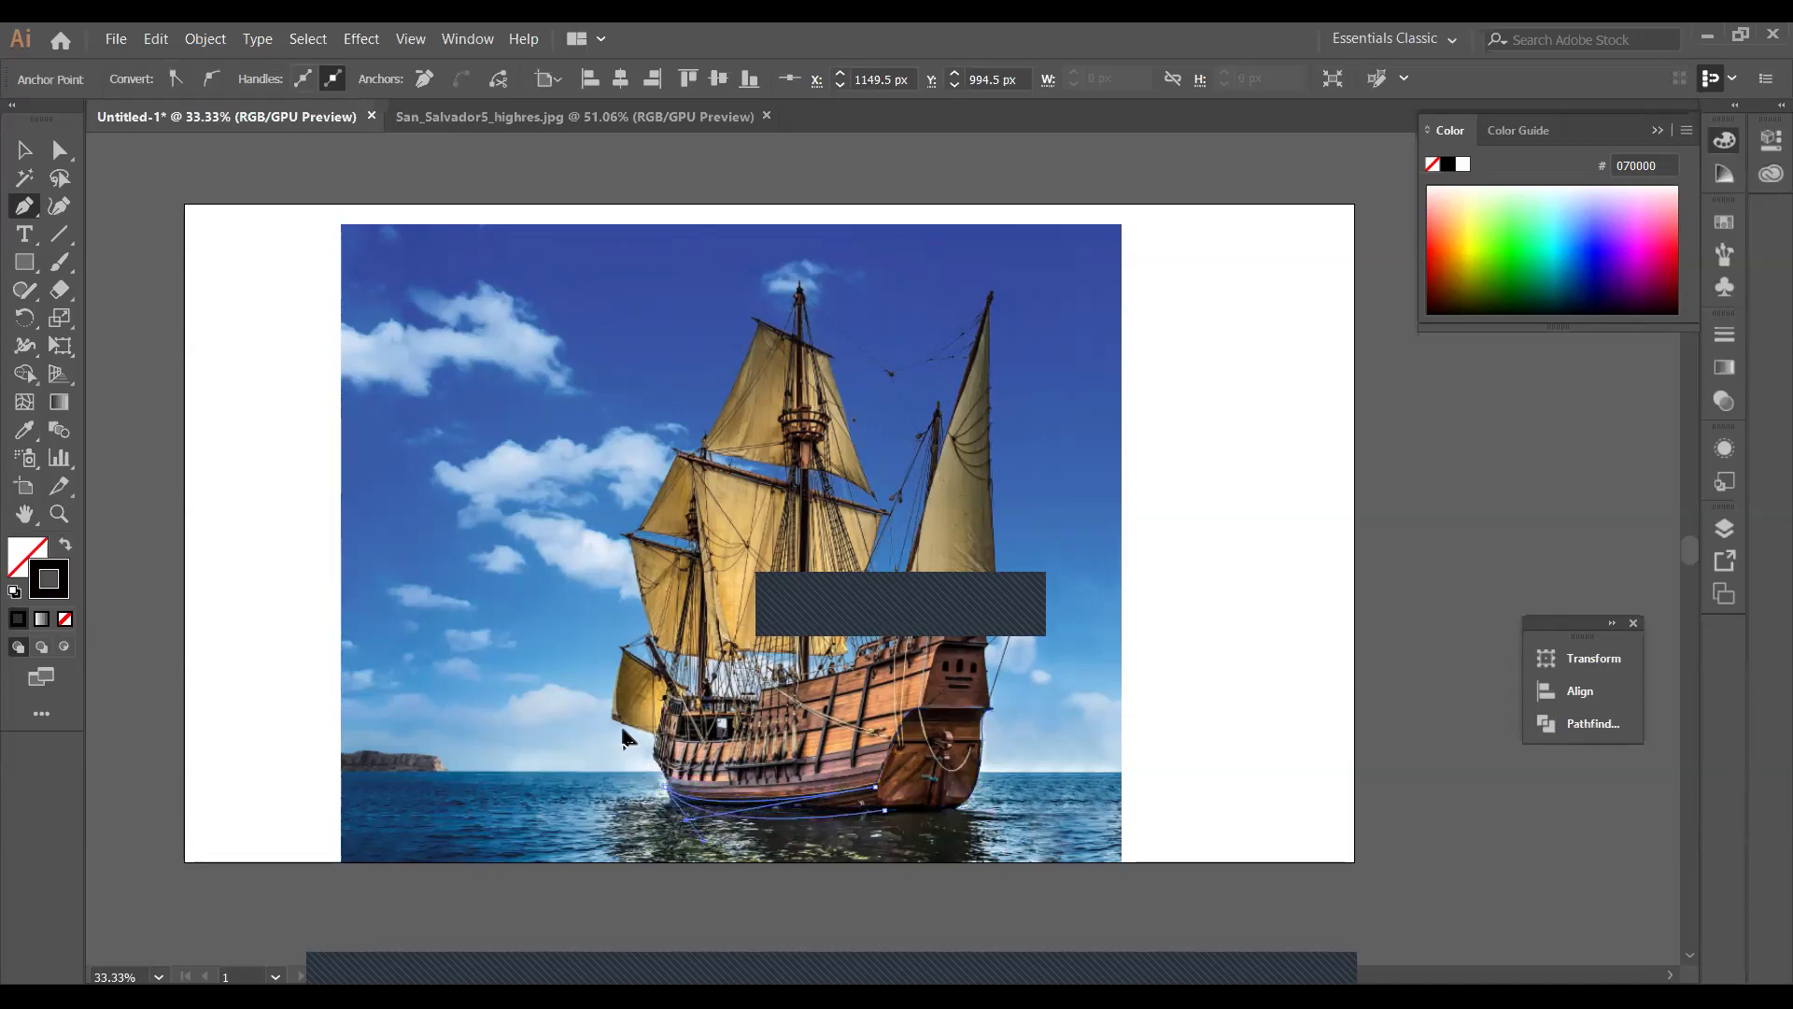
{"action": "key", "text": "Escape"}
{"action": "left_click", "coordinate": [667, 793]}
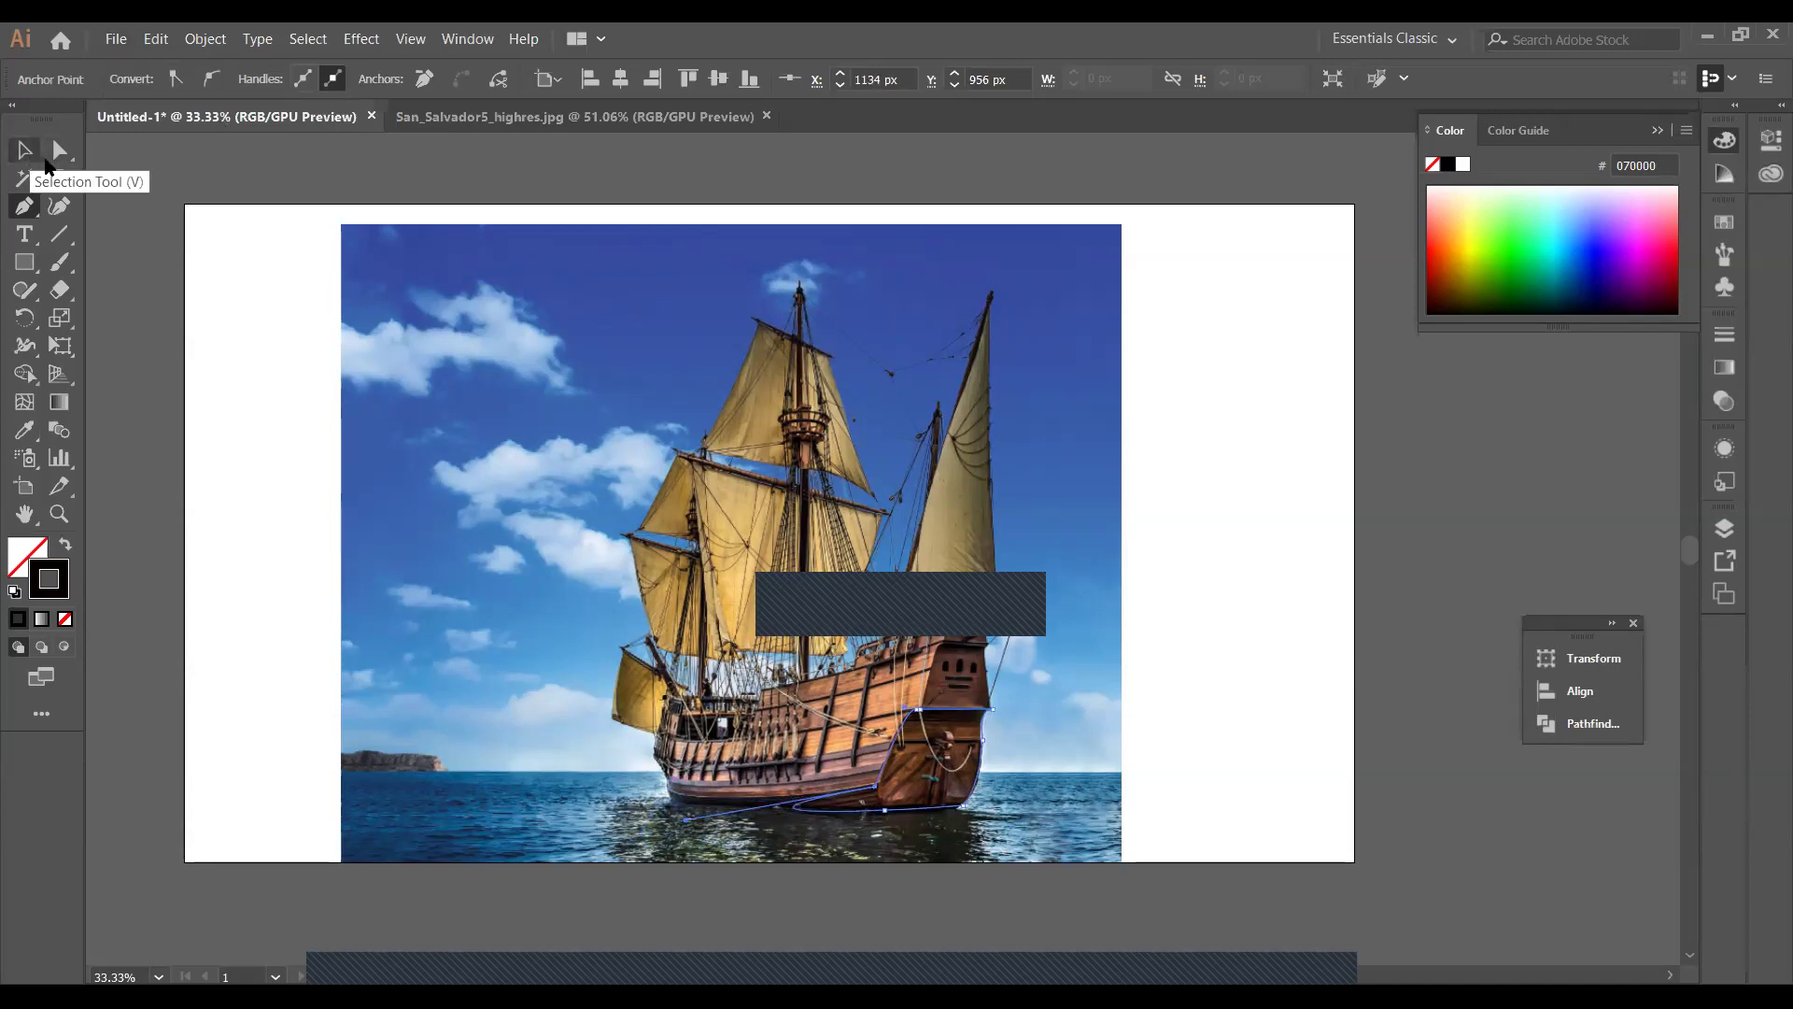
{"action": "key", "text": "ctrl+z"}
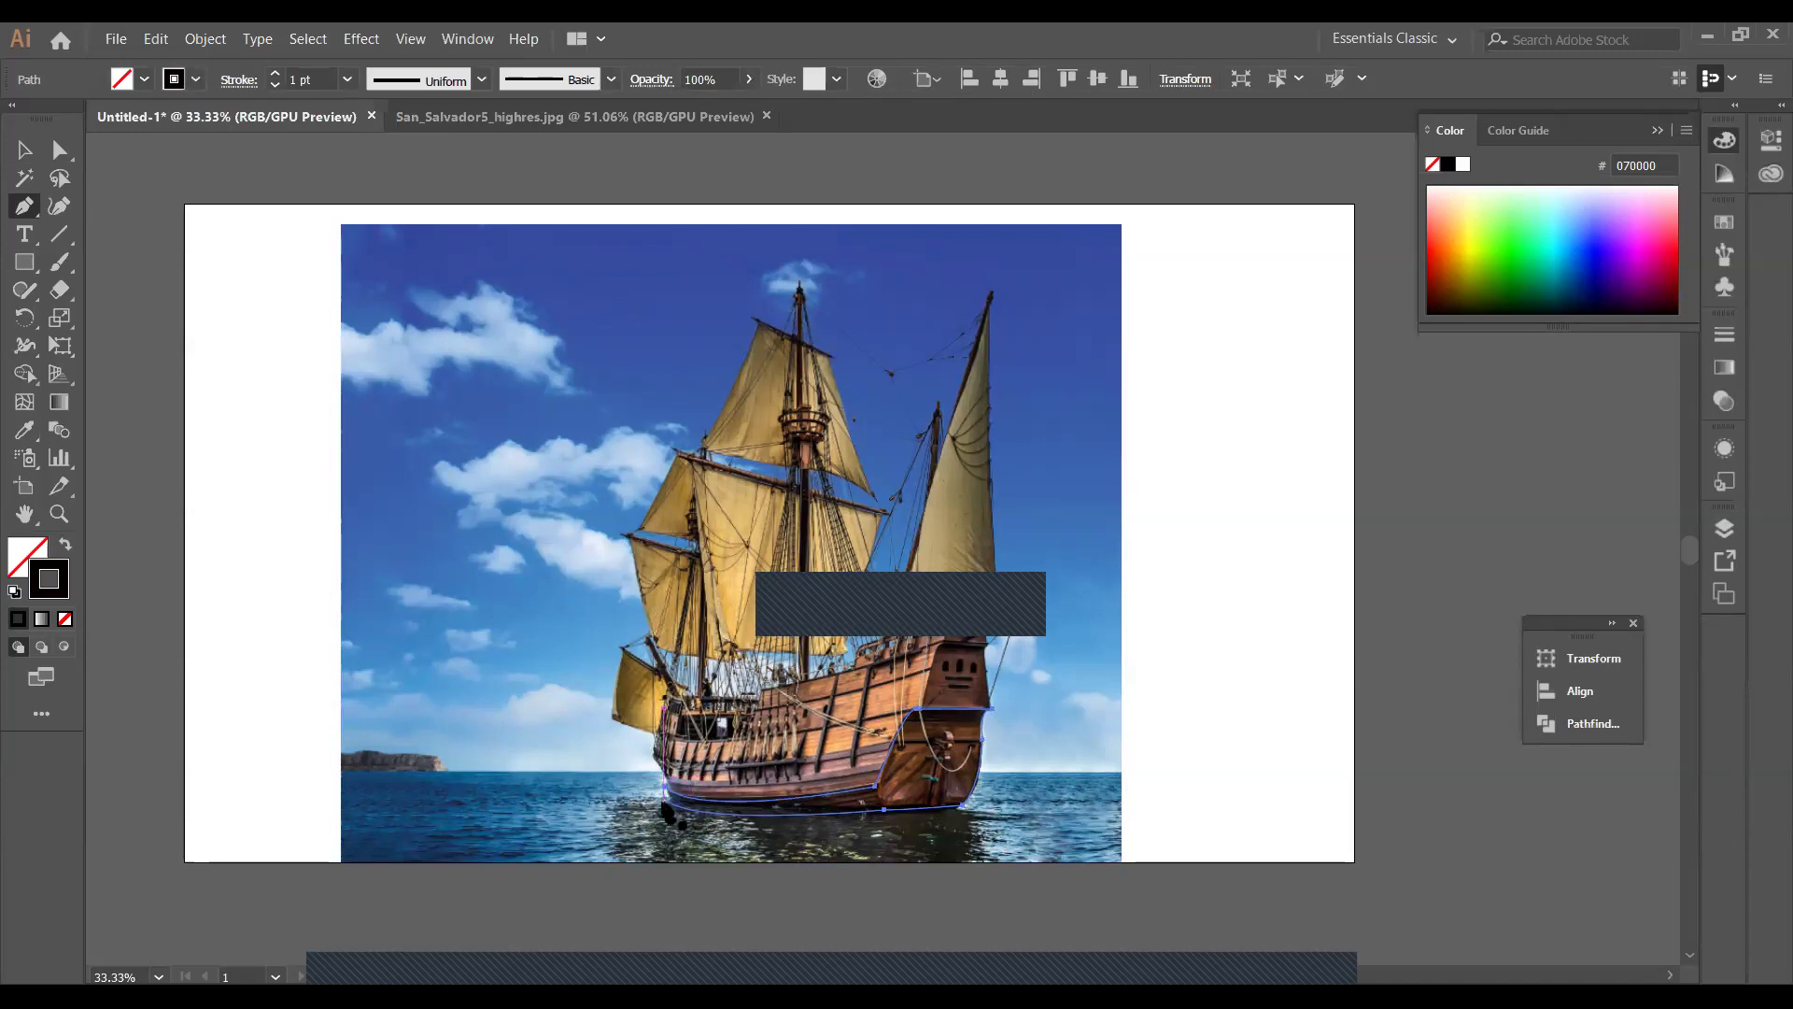
Continue the curved path across the hull's lower edge and finish it.
{"action": "left_click_drag", "start_coordinate": [667, 809], "coordinate": [693, 799]}
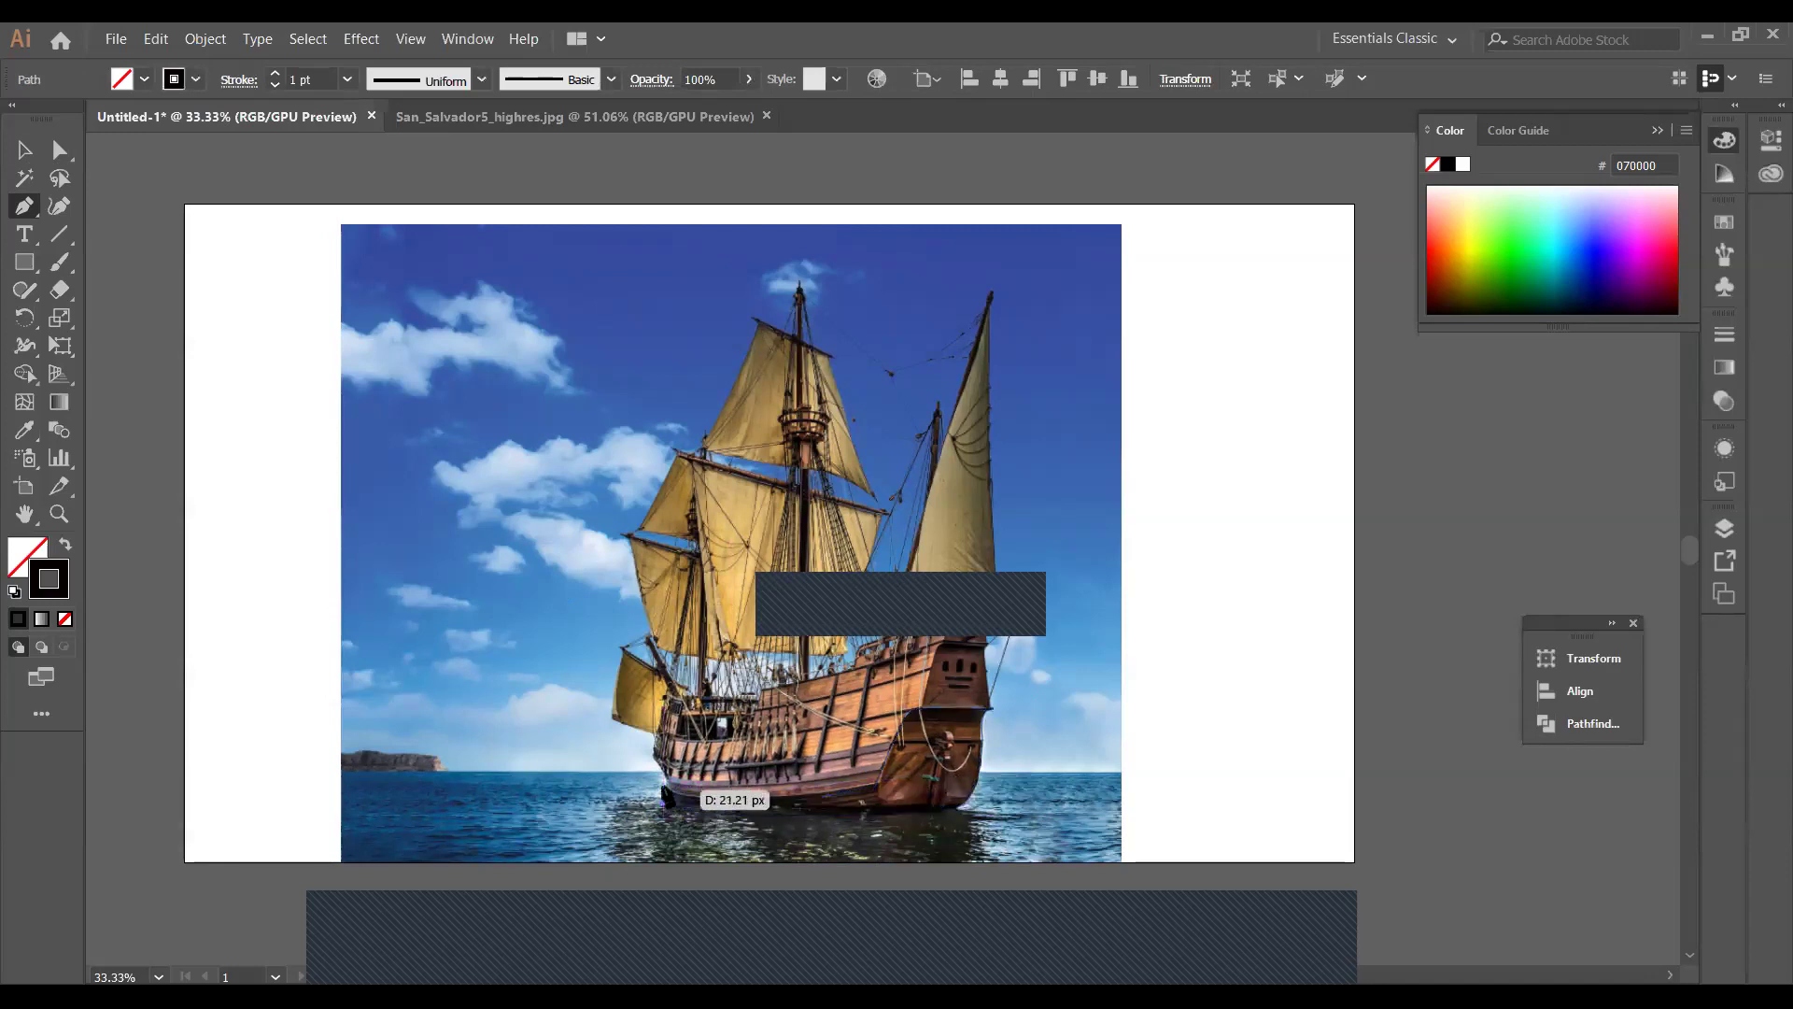
{"action": "mouse_move", "coordinate": [693, 798]}
{"action": "left_mouse_down"}
{"action": "mouse_move", "coordinate": [666, 796]}
{"action": "mouse_move", "coordinate": [390, 418]}
{"action": "left_mouse_up"}
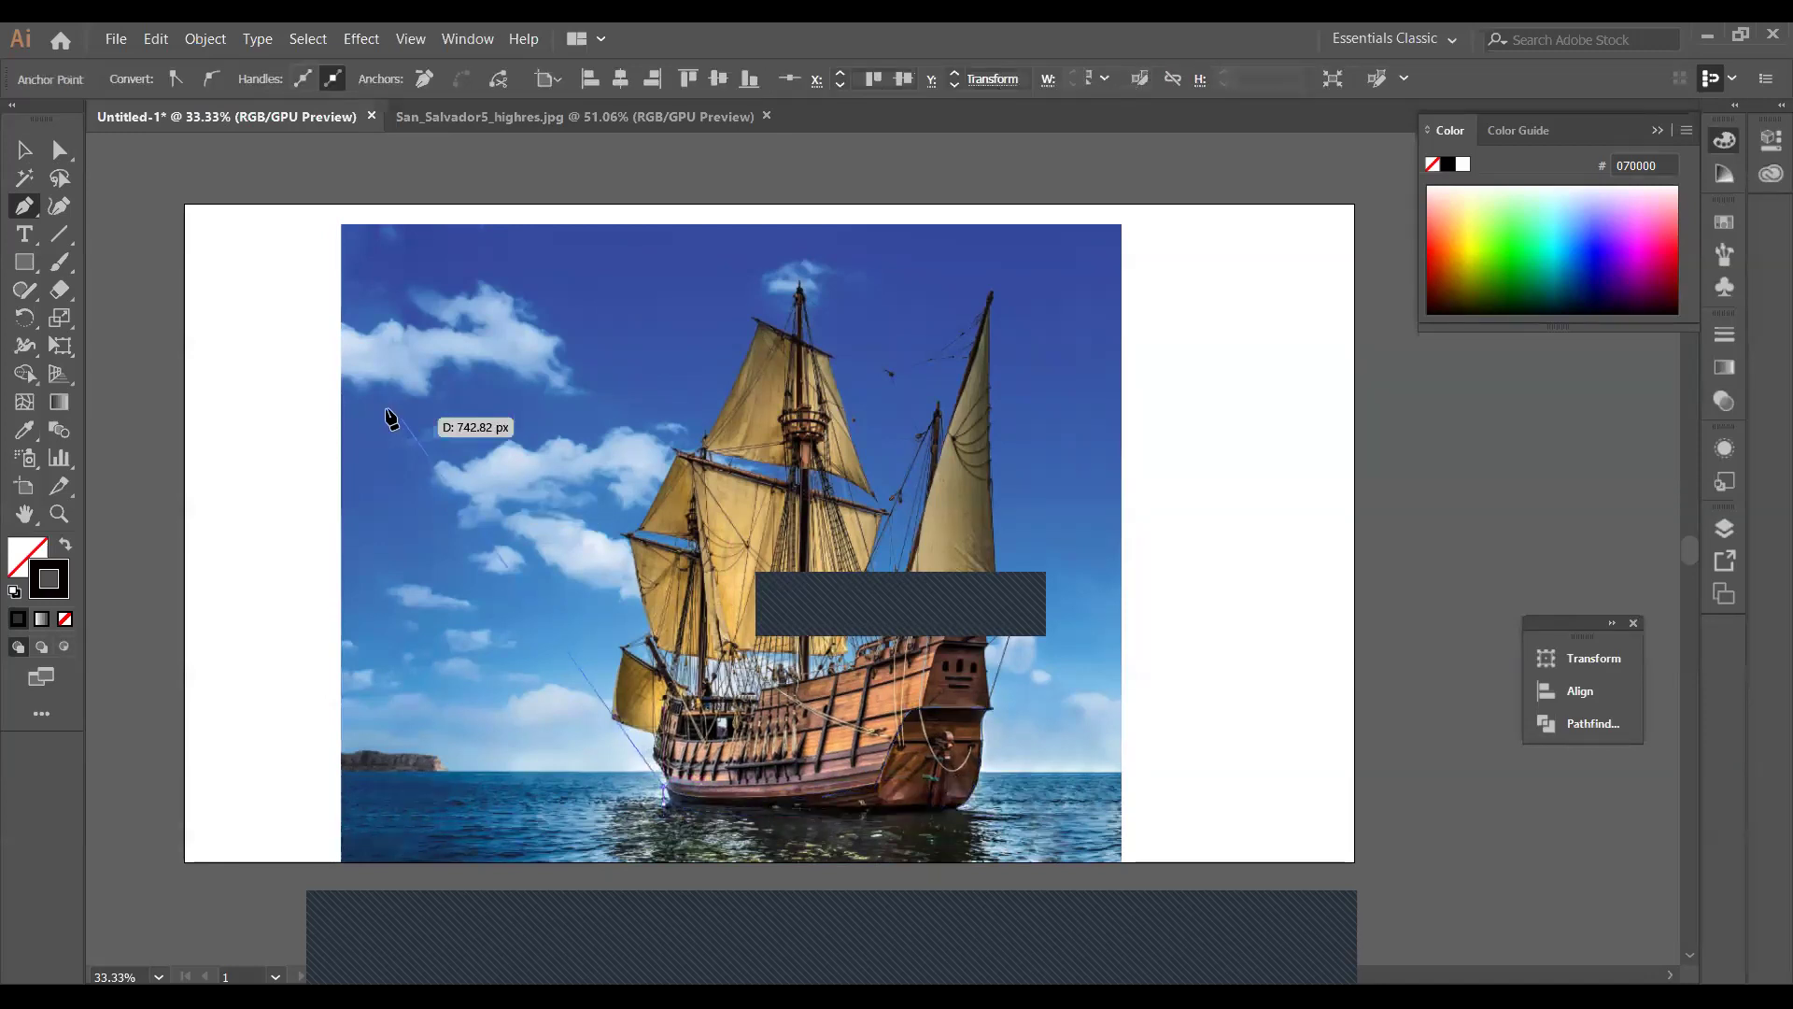
{"action": "left_click_drag", "start_coordinate": [667, 796], "coordinate": [31, 206]}
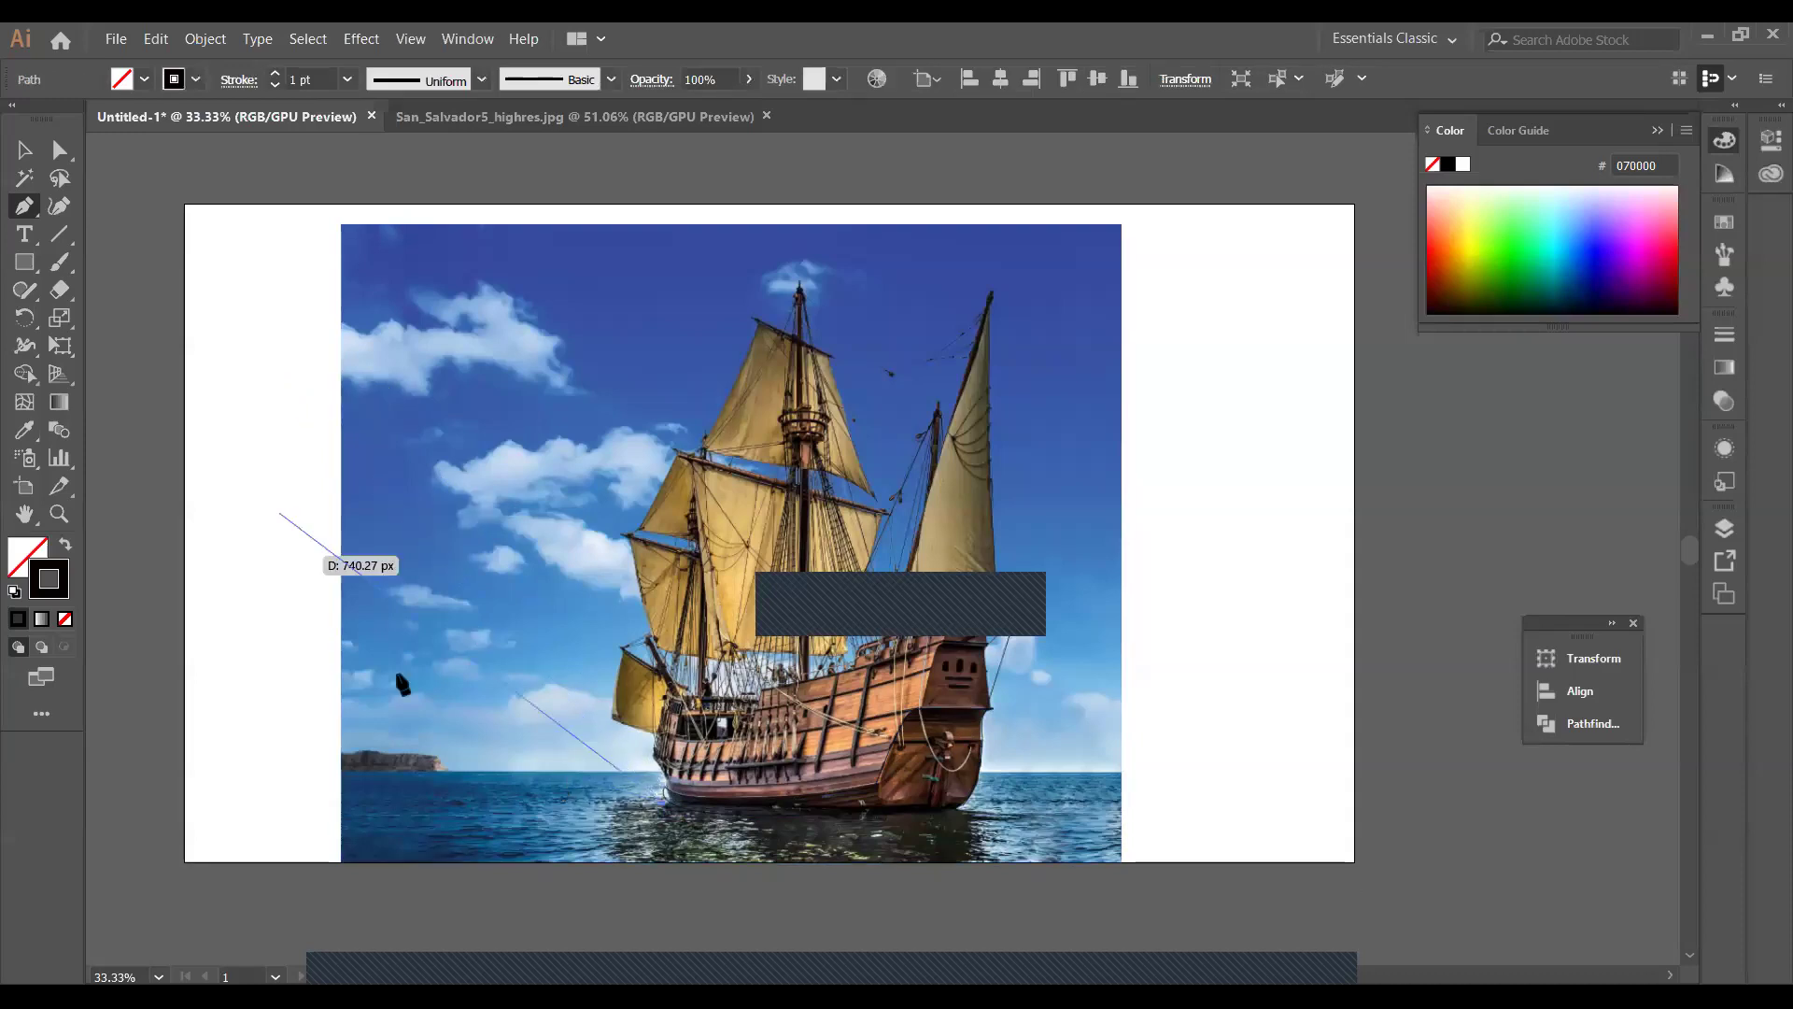
{"action": "left_click", "coordinate": [24, 149]}
Select the traced stern path and eyedropper the brown from the ship's wood into its fill.
{"action": "left_click", "coordinate": [470, 740]}
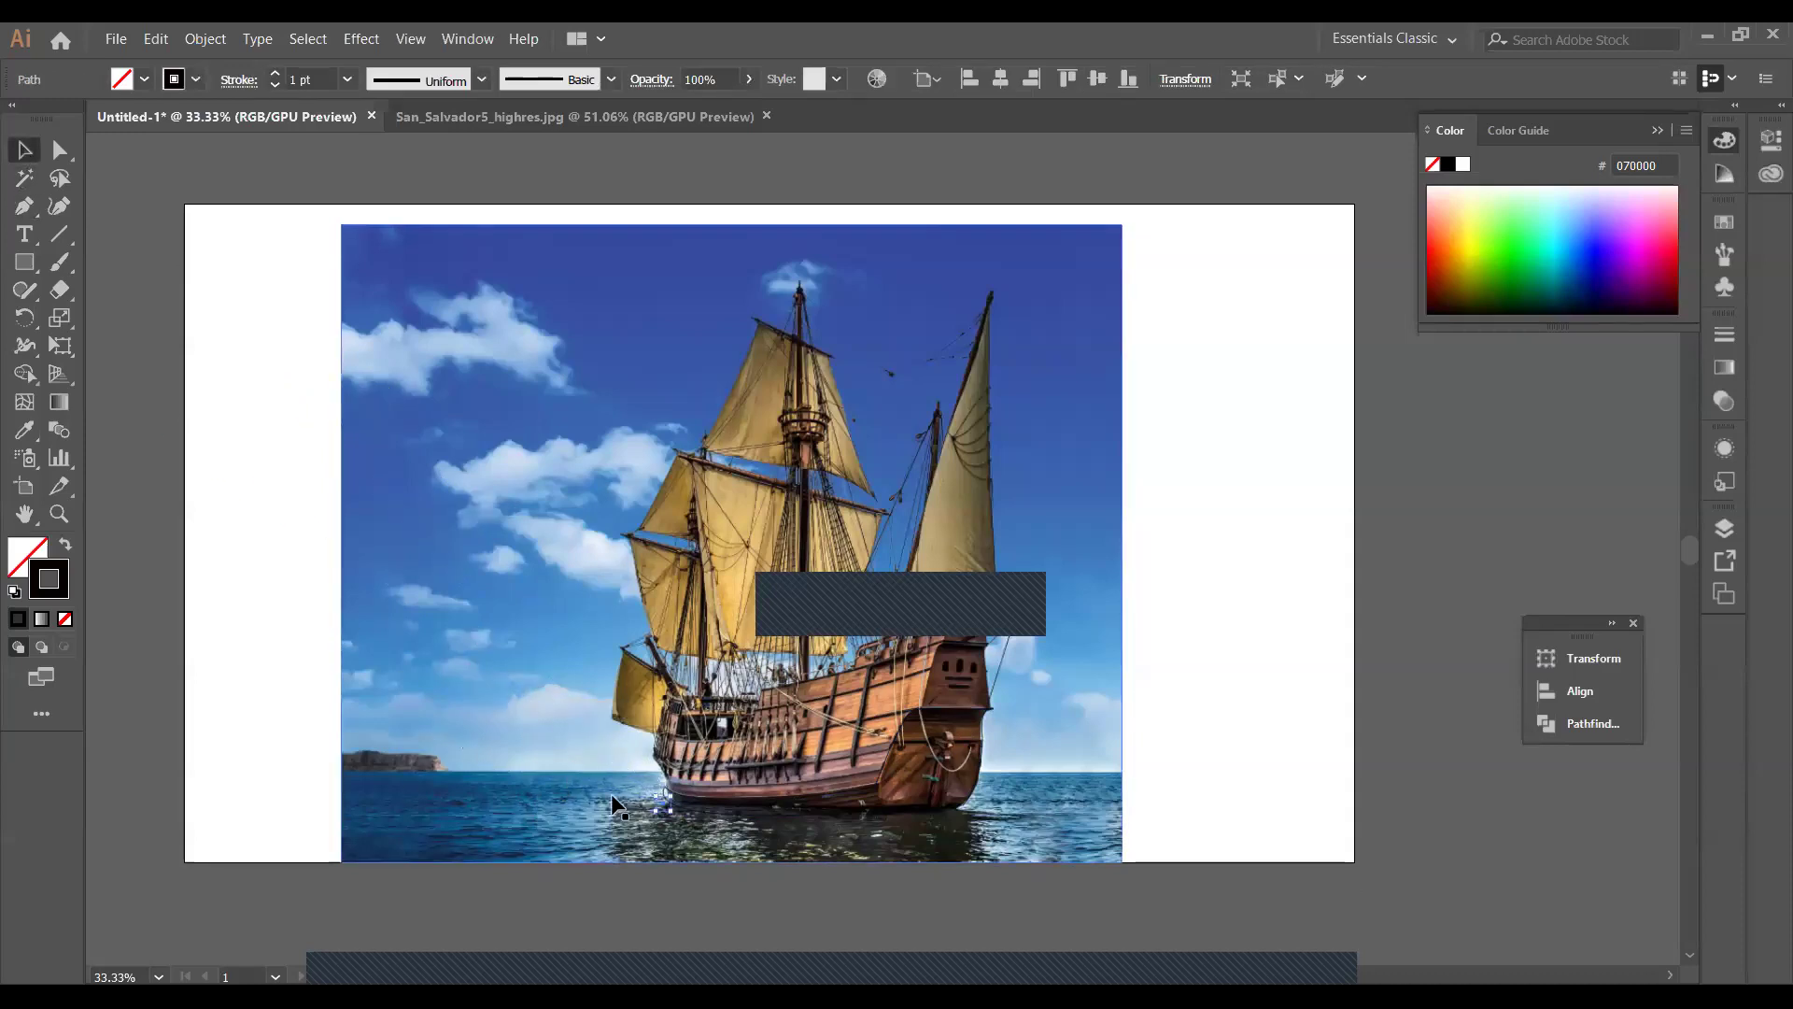
{"action": "left_click", "coordinate": [590, 783]}
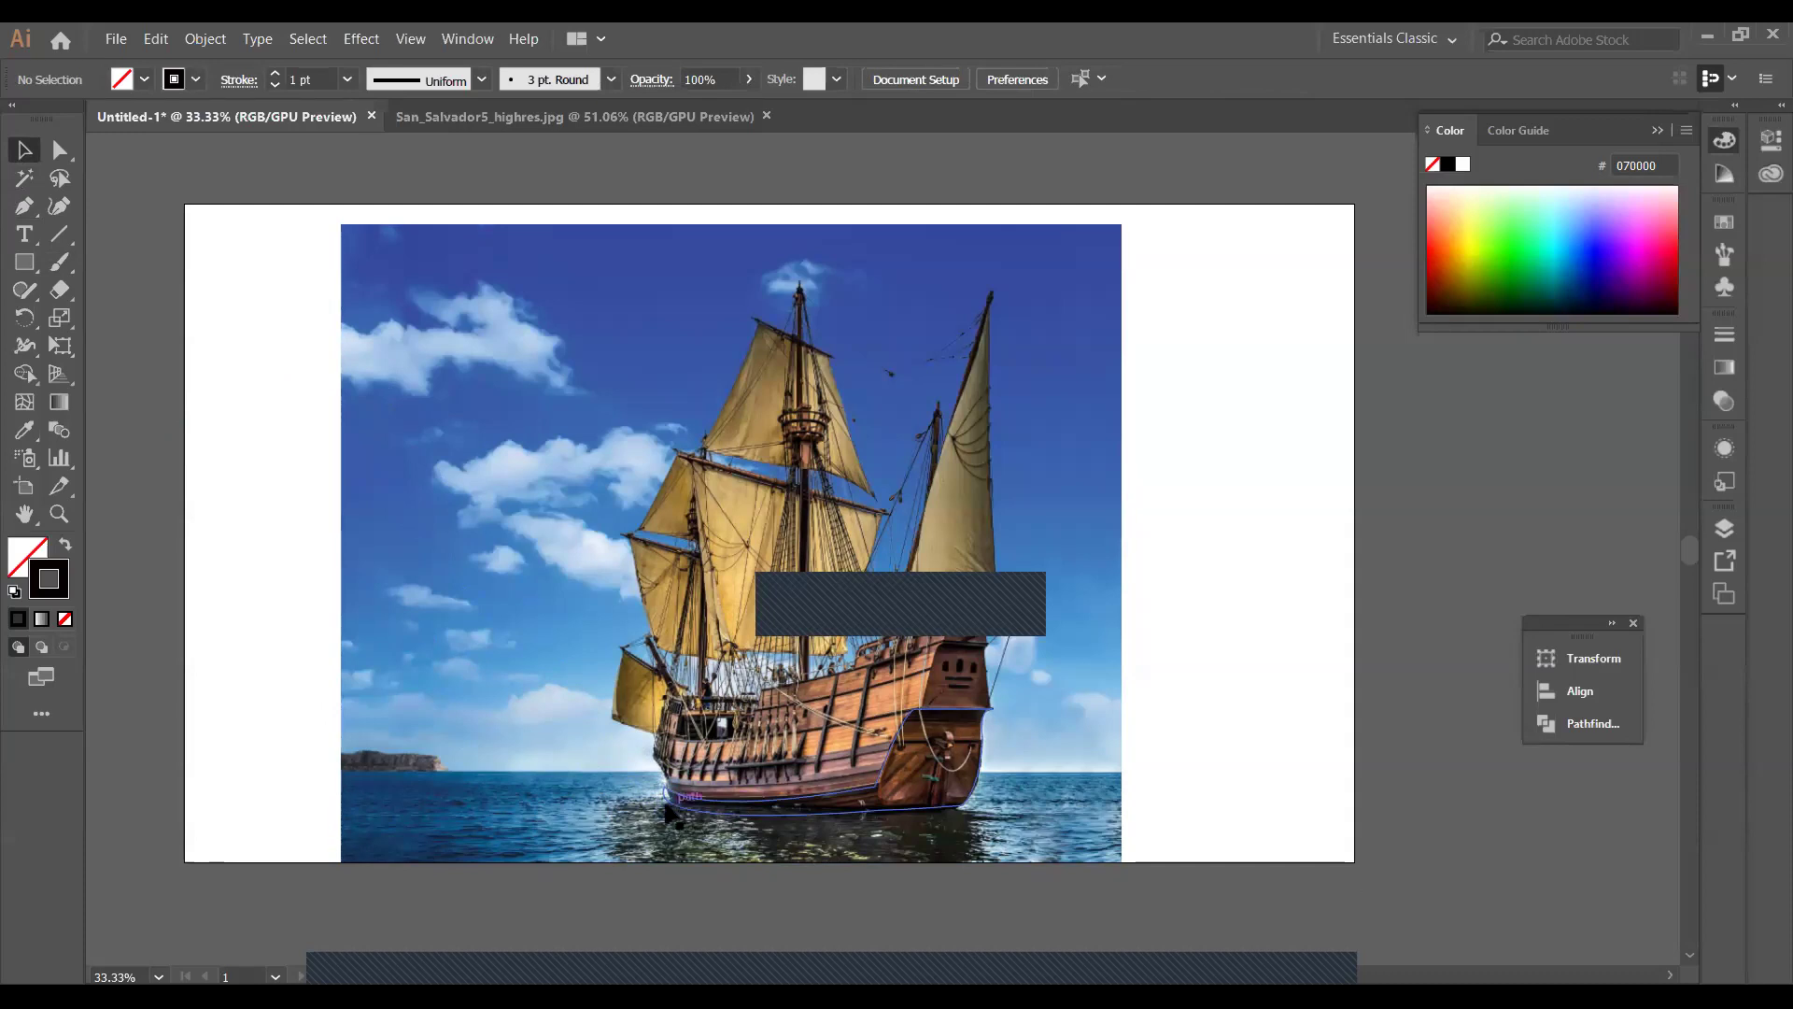
{"action": "left_click", "coordinate": [25, 203]}
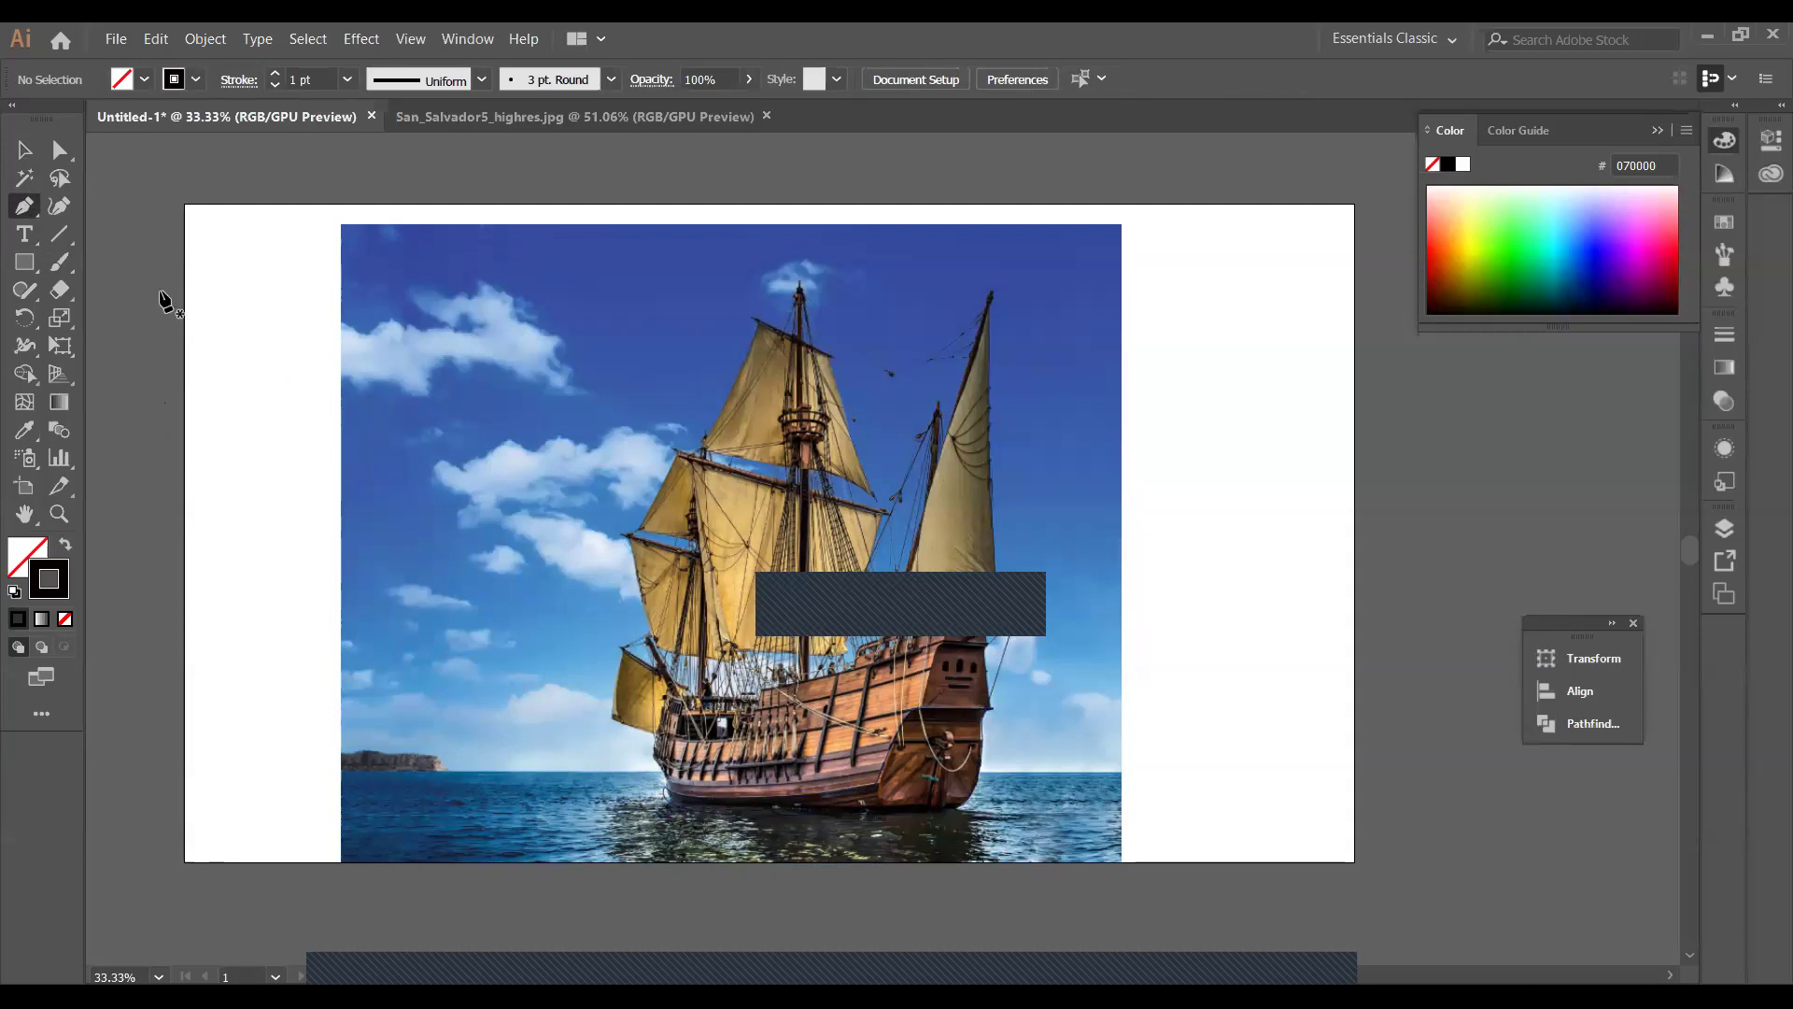
{"action": "left_click", "coordinate": [24, 150]}
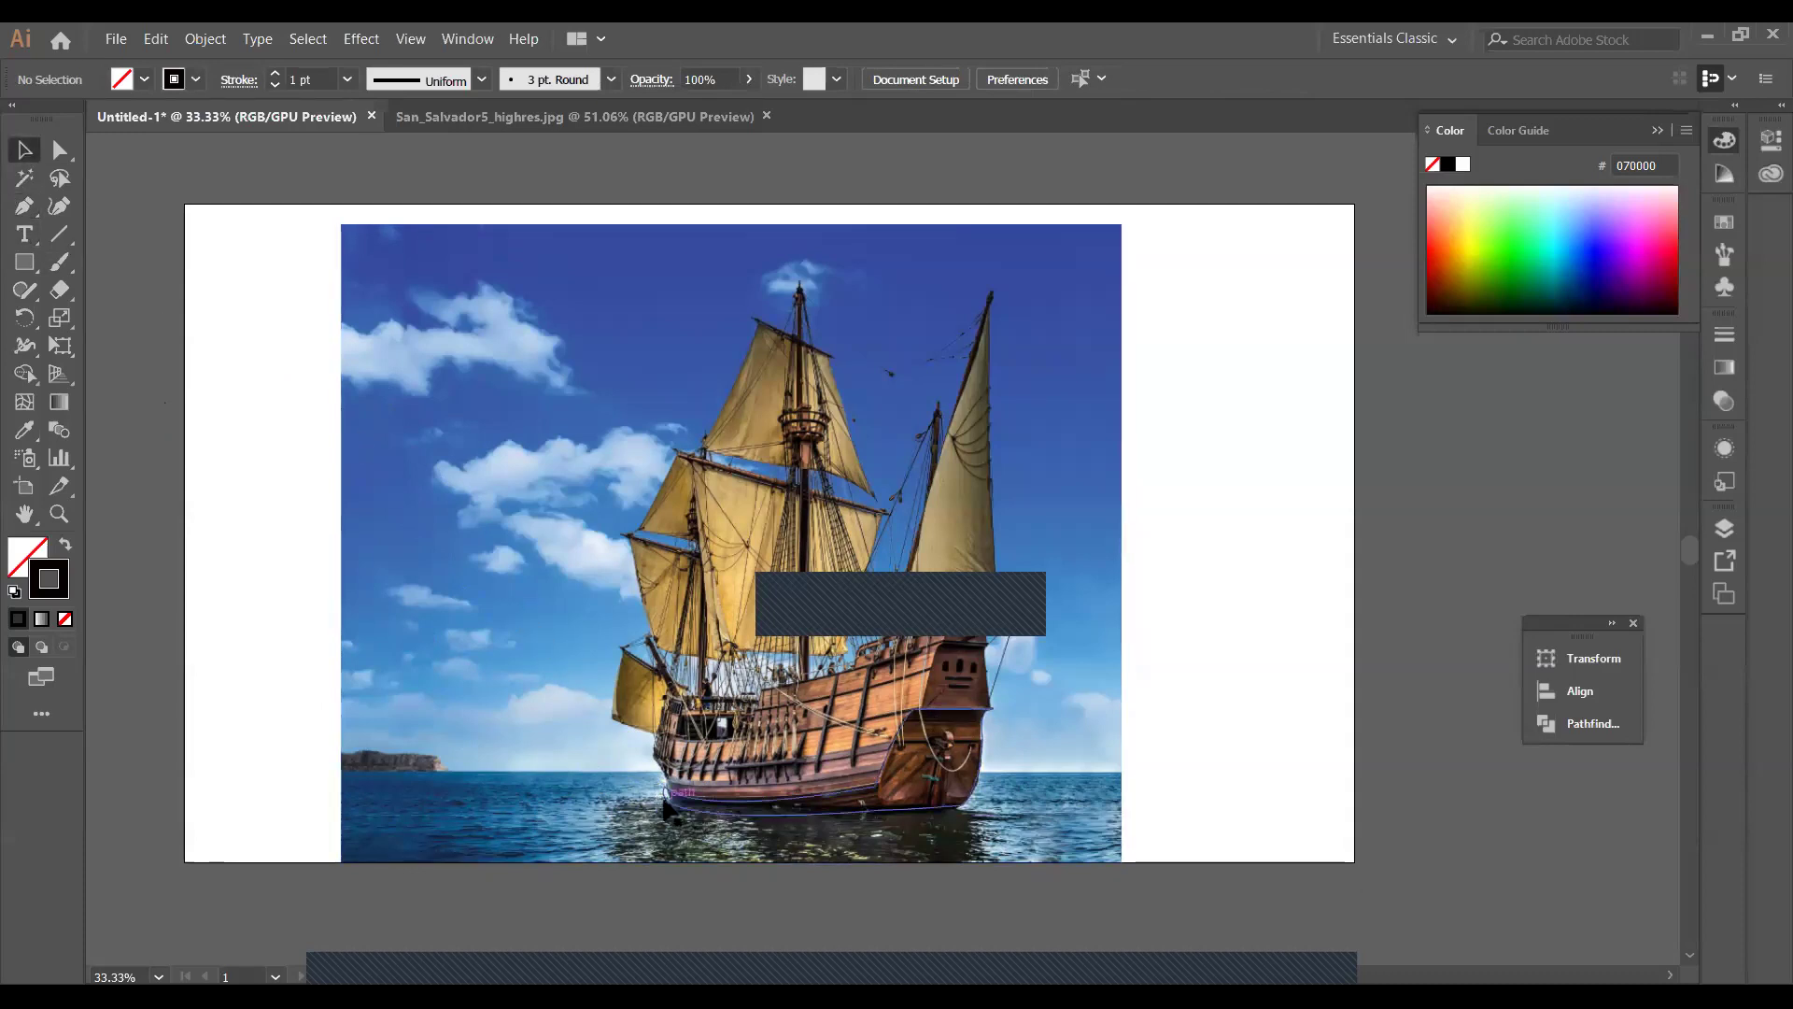
{"action": "left_click", "coordinate": [666, 801]}
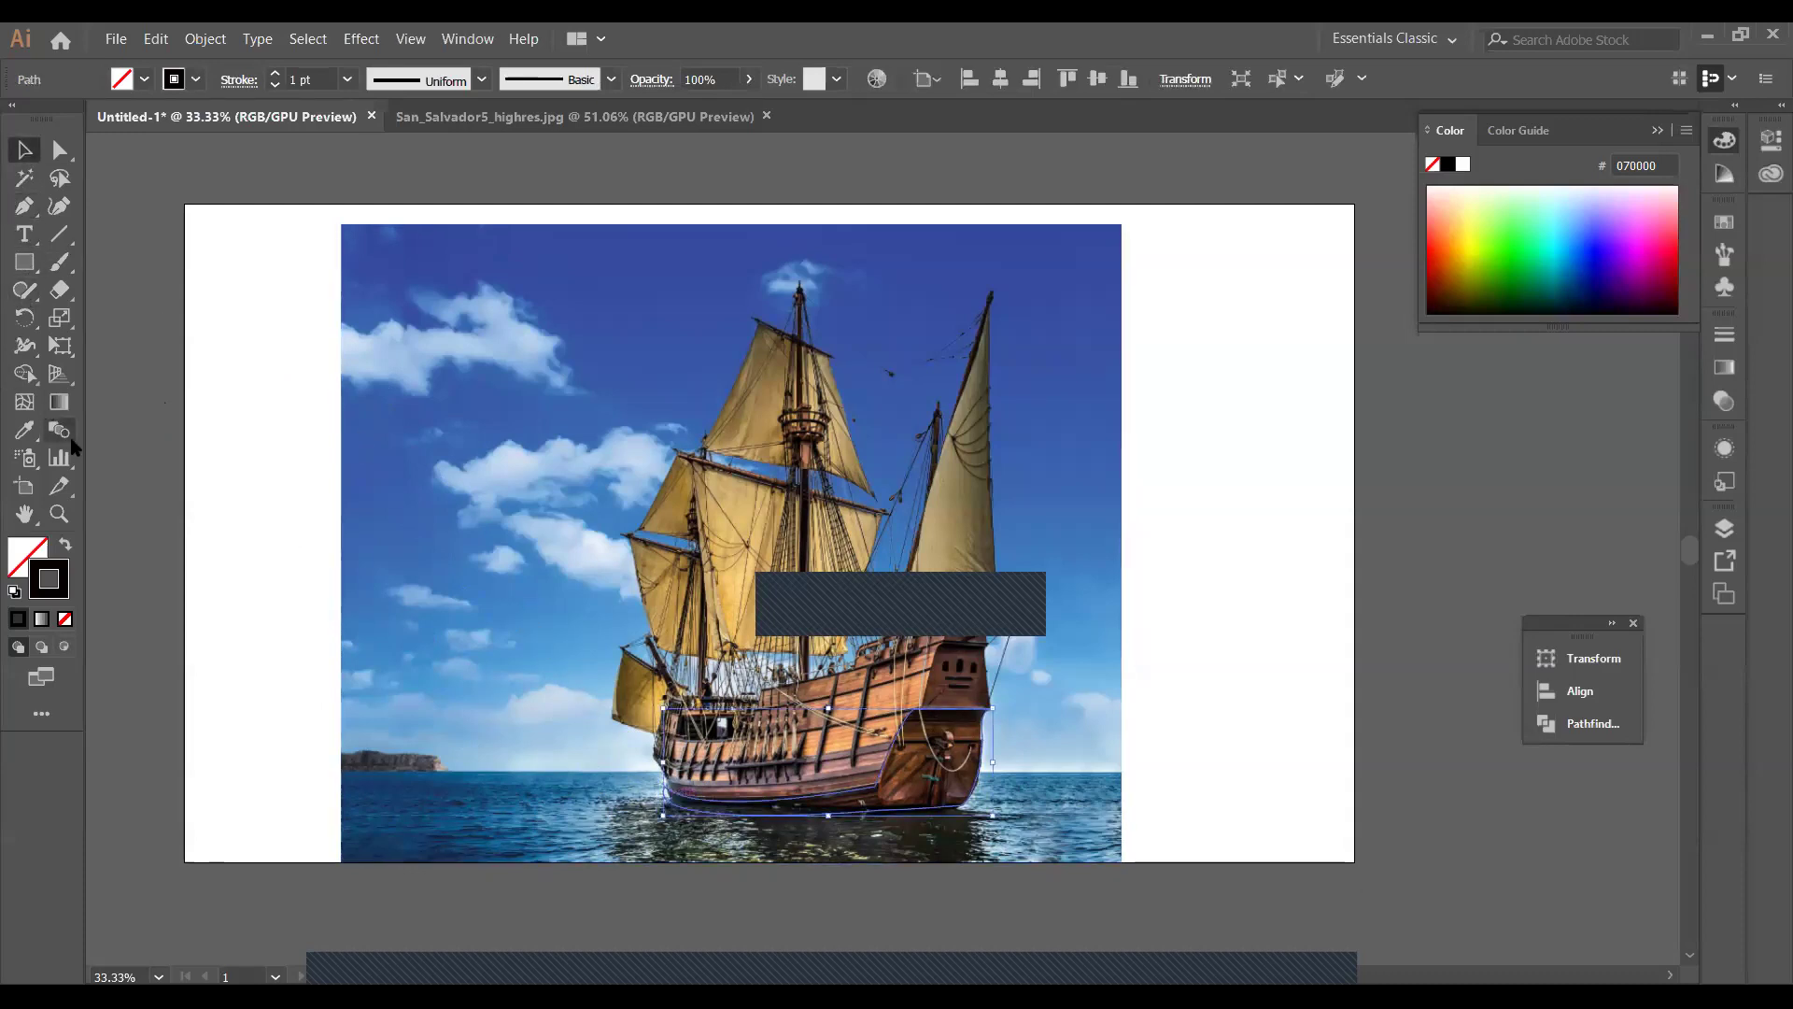
{"action": "left_click", "coordinate": [20, 434]}
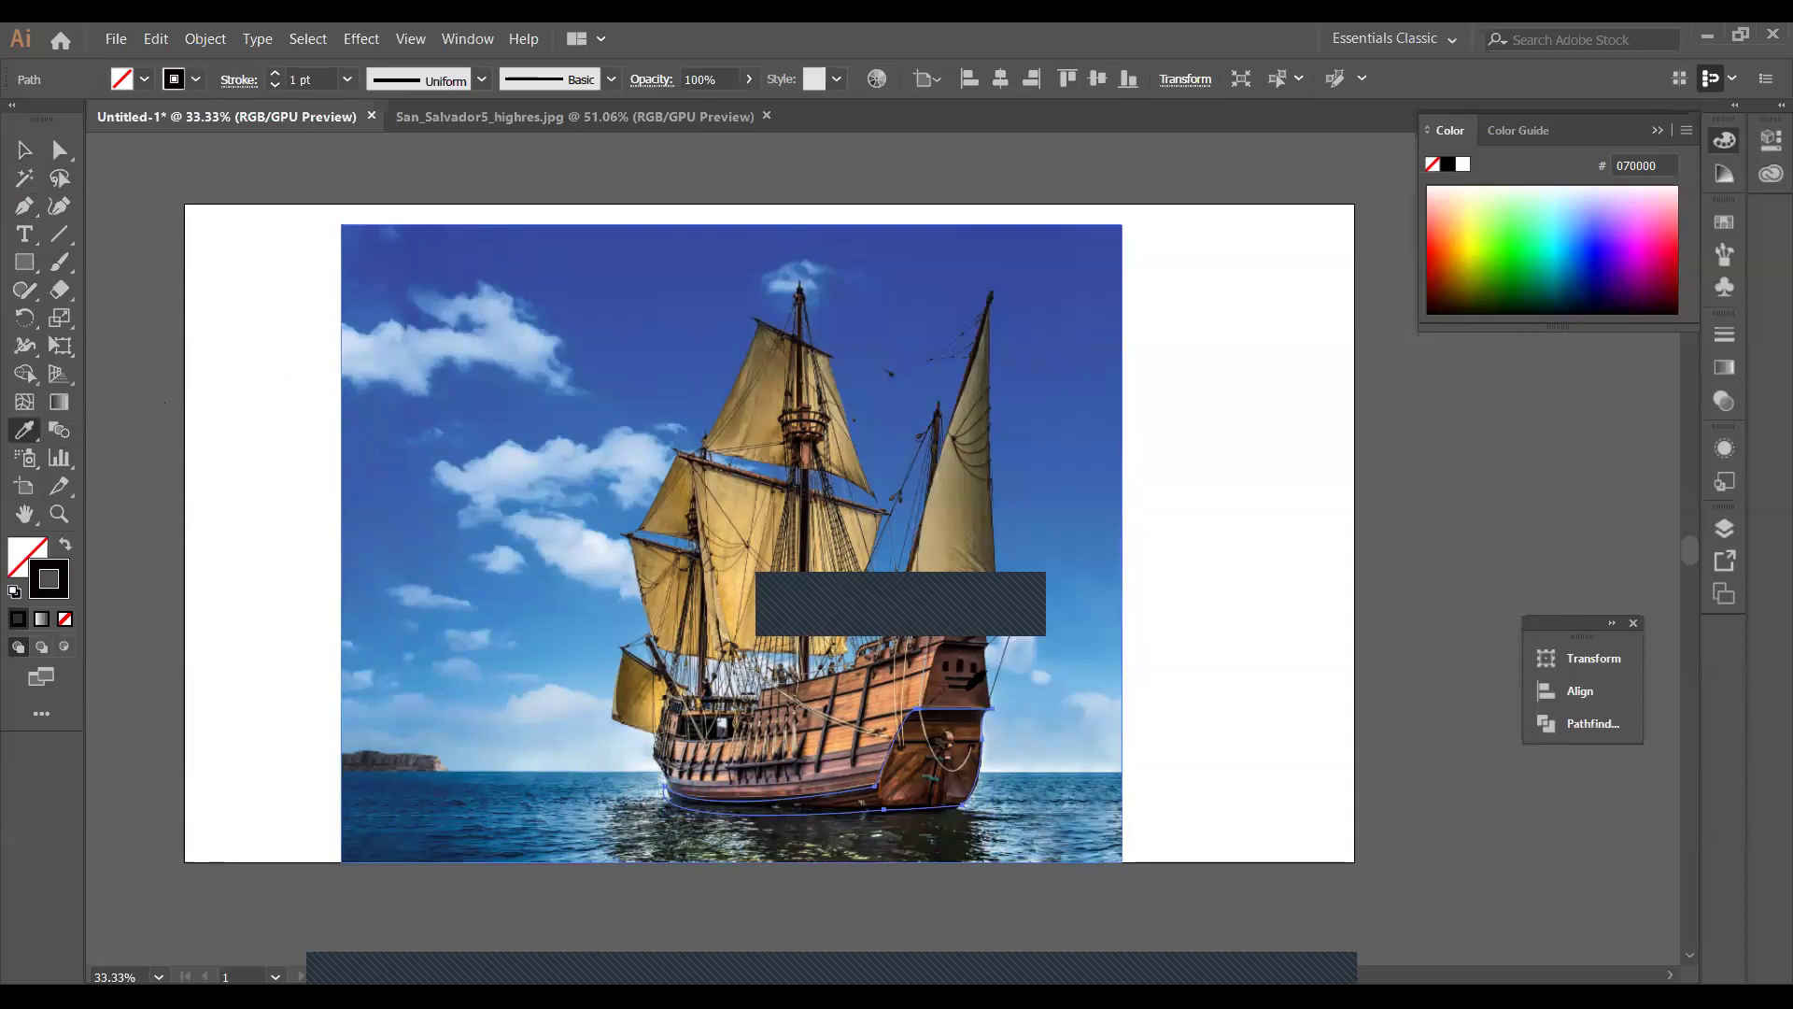
{"action": "left_click", "coordinate": [968, 685]}
{"action": "left_click", "coordinate": [25, 151]}
{"action": "left_click", "coordinate": [635, 819]}
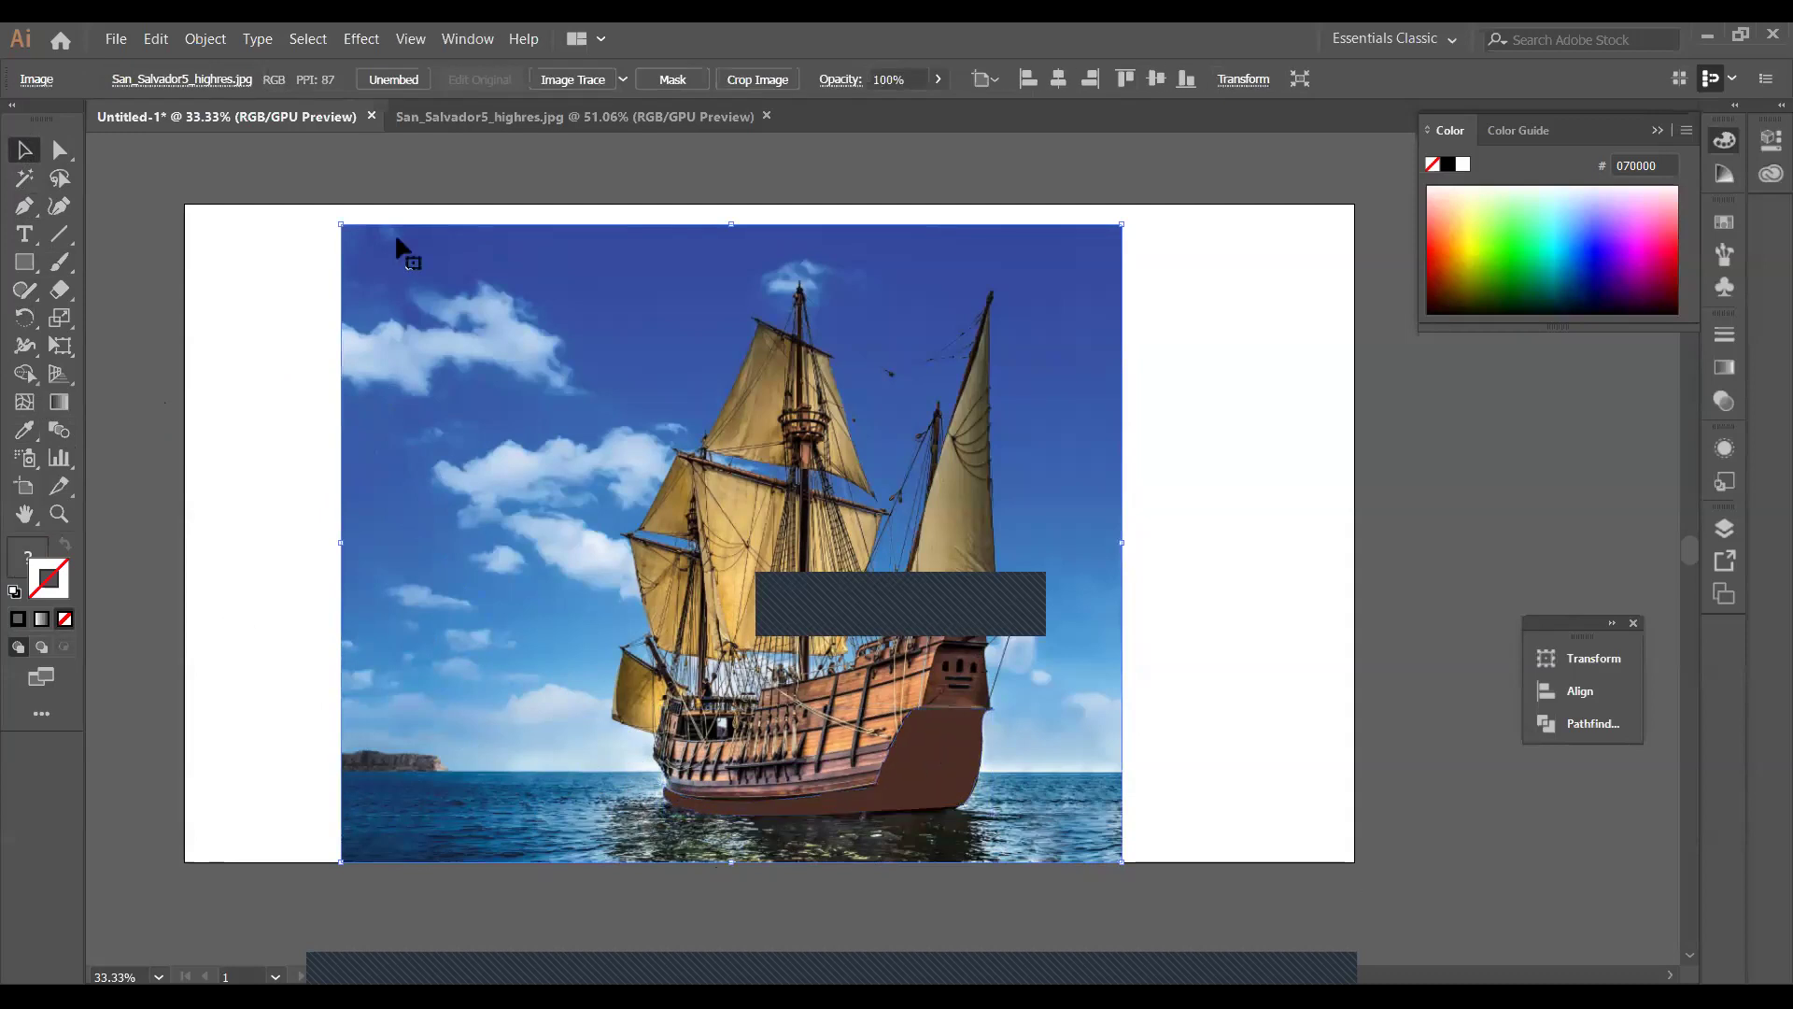
Draw a small closed pen shape on the hull and start a new path at the bow.
{"action": "left_click", "coordinate": [25, 207]}
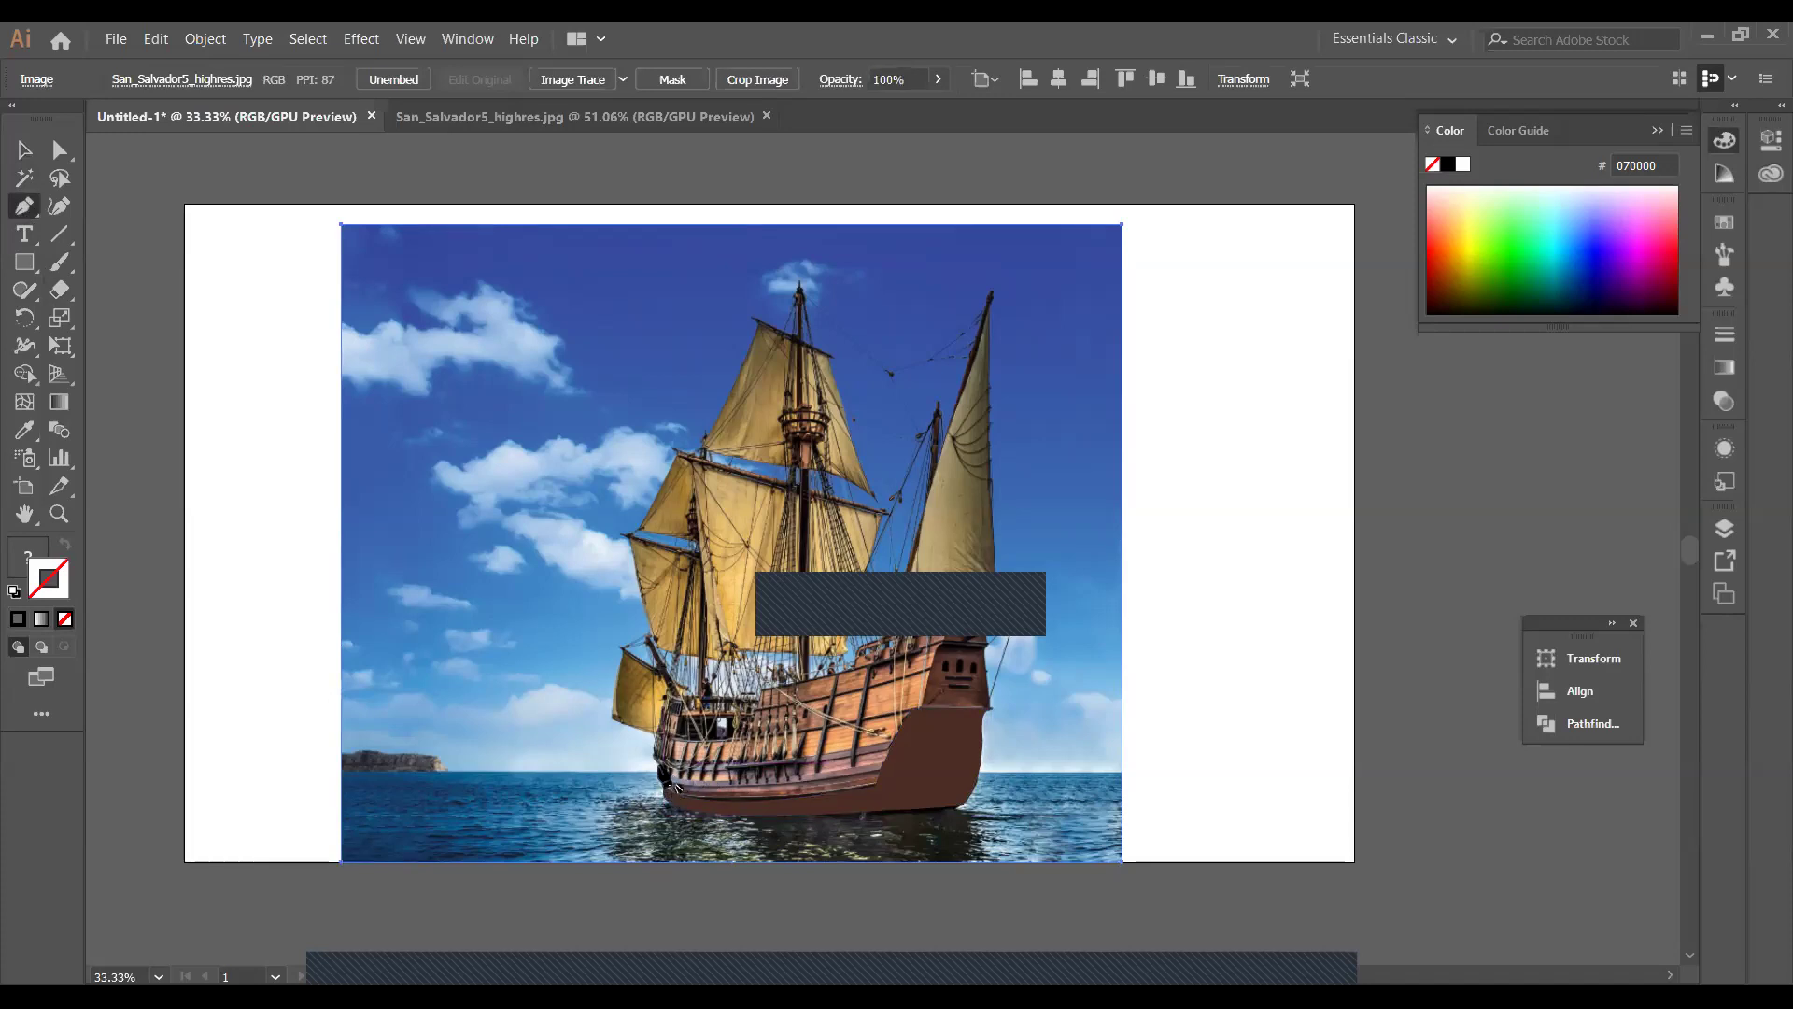
{"action": "left_click", "coordinate": [648, 754]}
{"action": "left_click_drag", "start_coordinate": [668, 796], "coordinate": [840, 805]}
{"action": "left_click", "coordinate": [971, 794]}
{"action": "left_click", "coordinate": [986, 710]}
{"action": "left_click", "coordinate": [911, 710]}
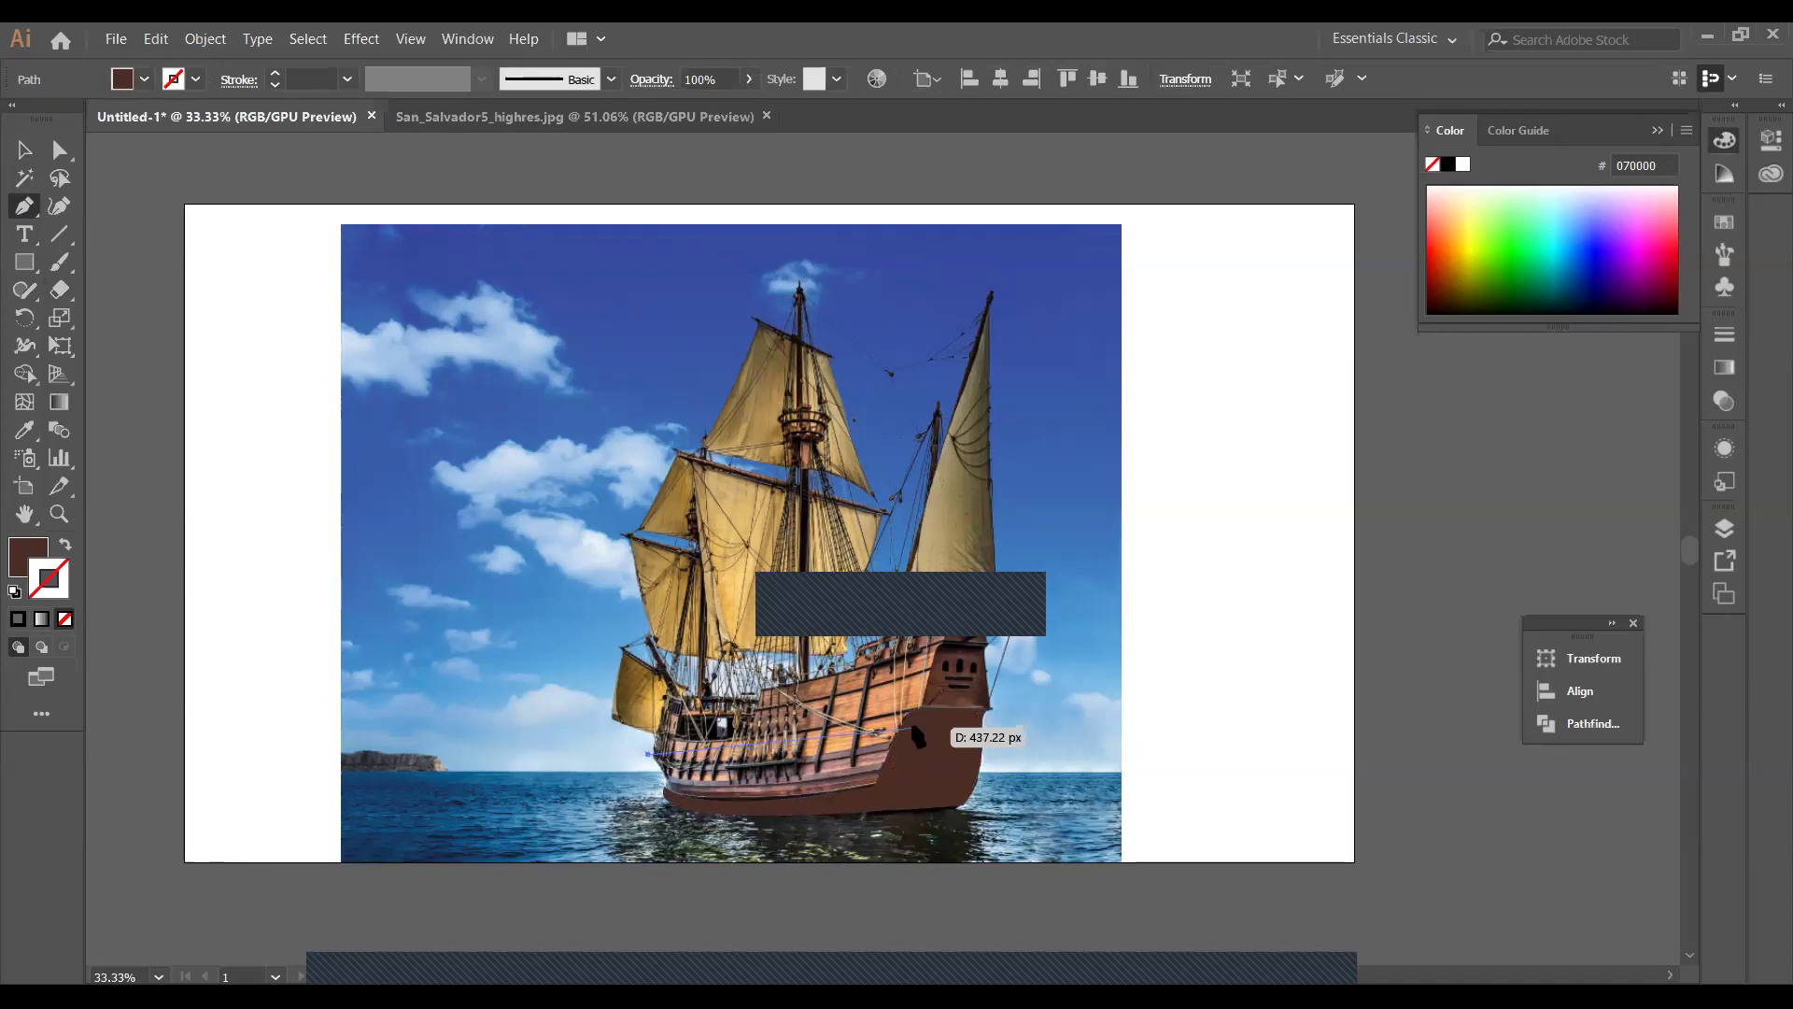
{"action": "left_click", "coordinate": [666, 798]}
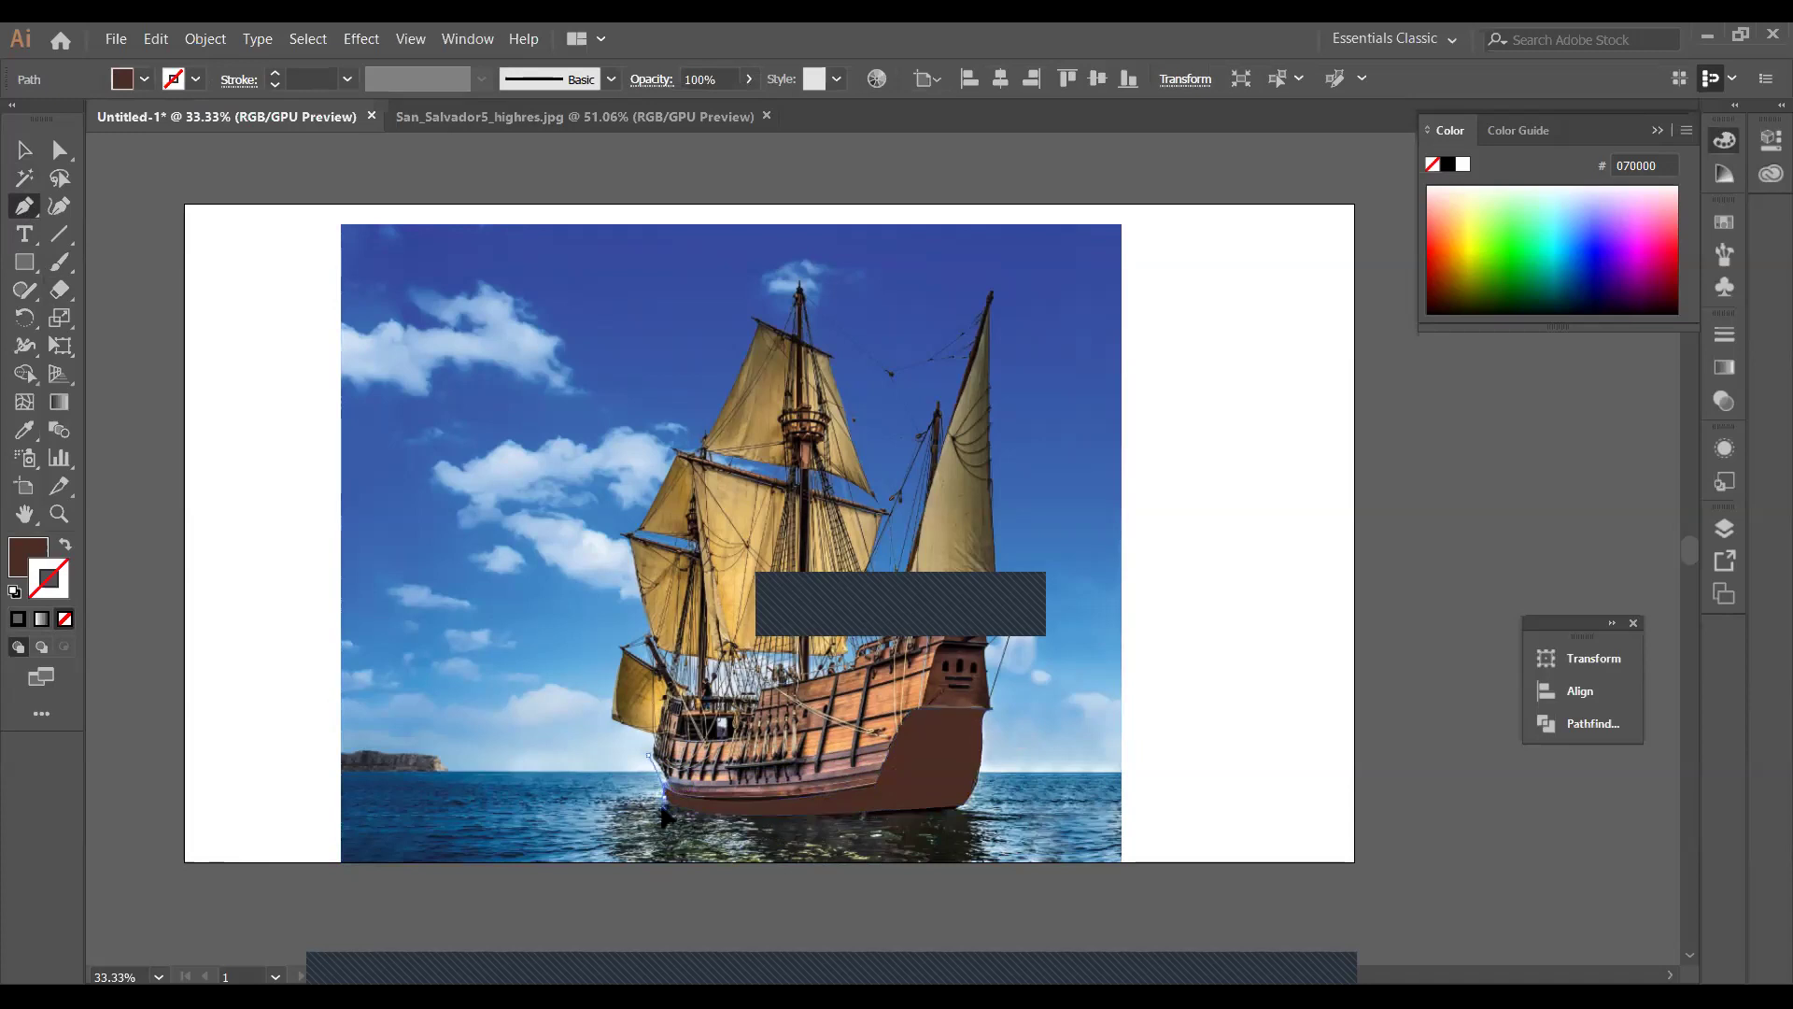
{"action": "left_click", "coordinate": [654, 810]}
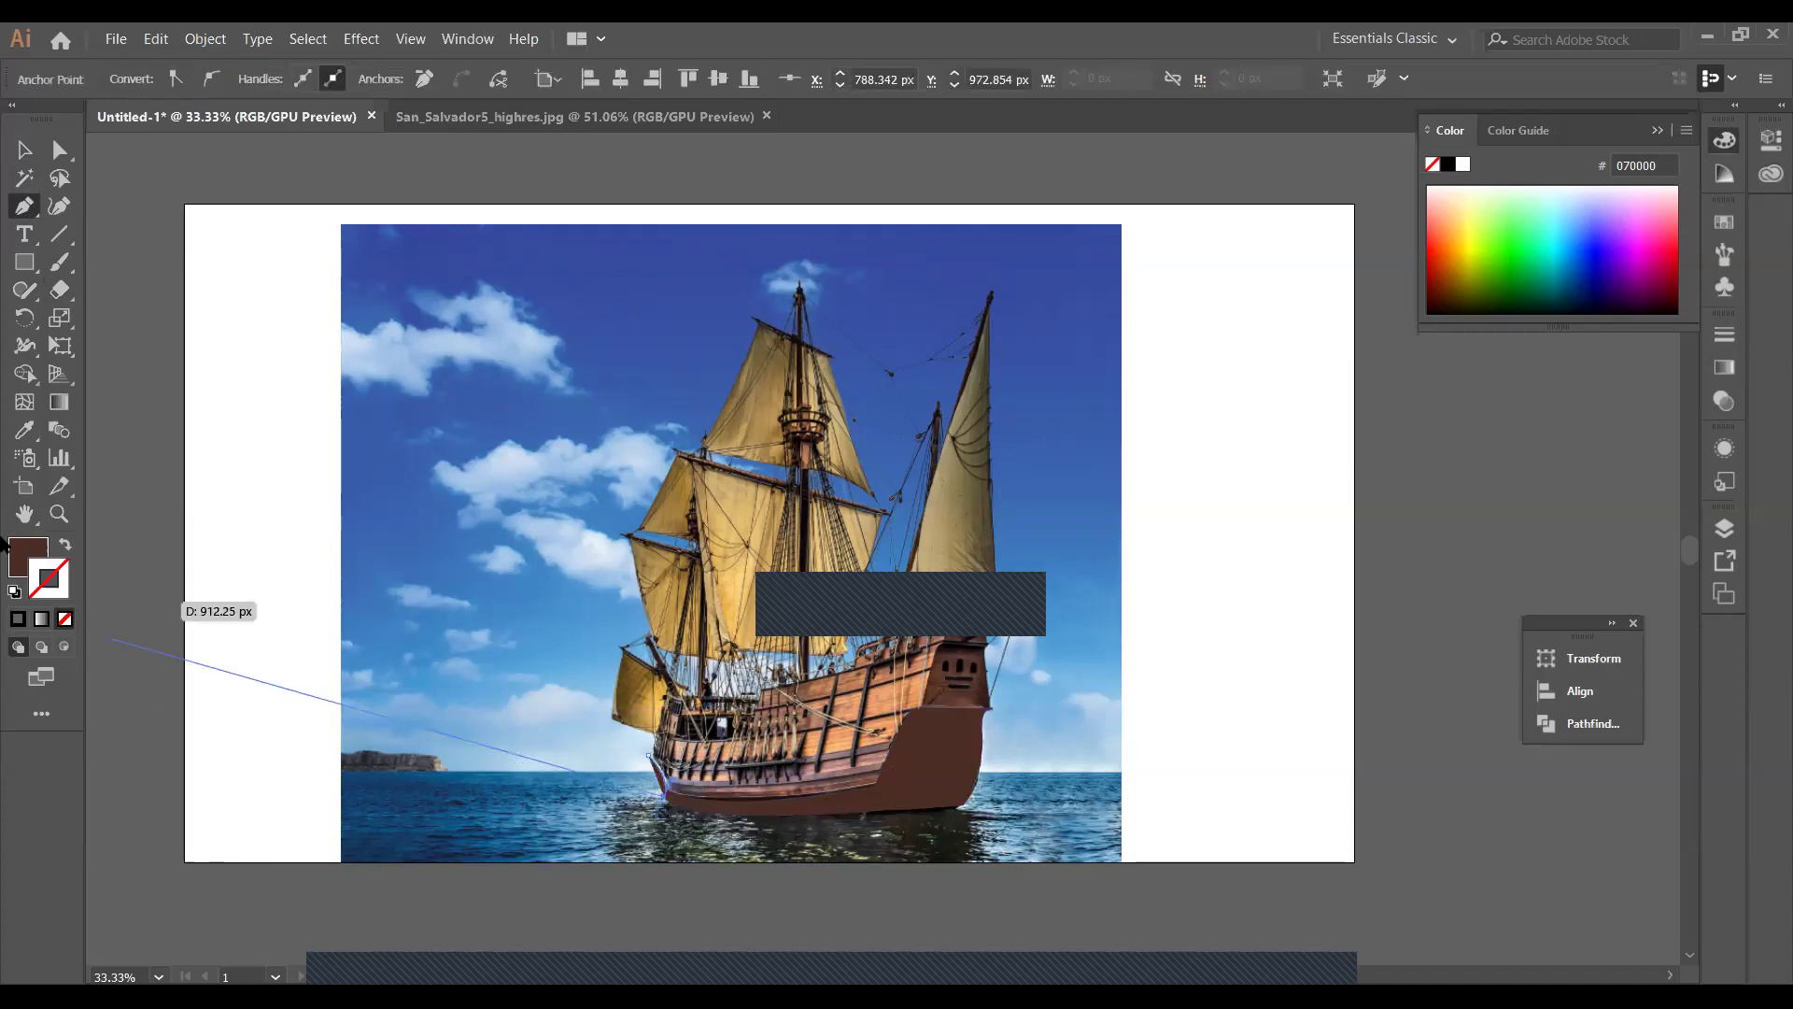
Give the new path no fill and a near-black 0A0909 stroke.
{"action": "left_click", "coordinate": [20, 555]}
{"action": "left_click", "coordinate": [65, 618]}
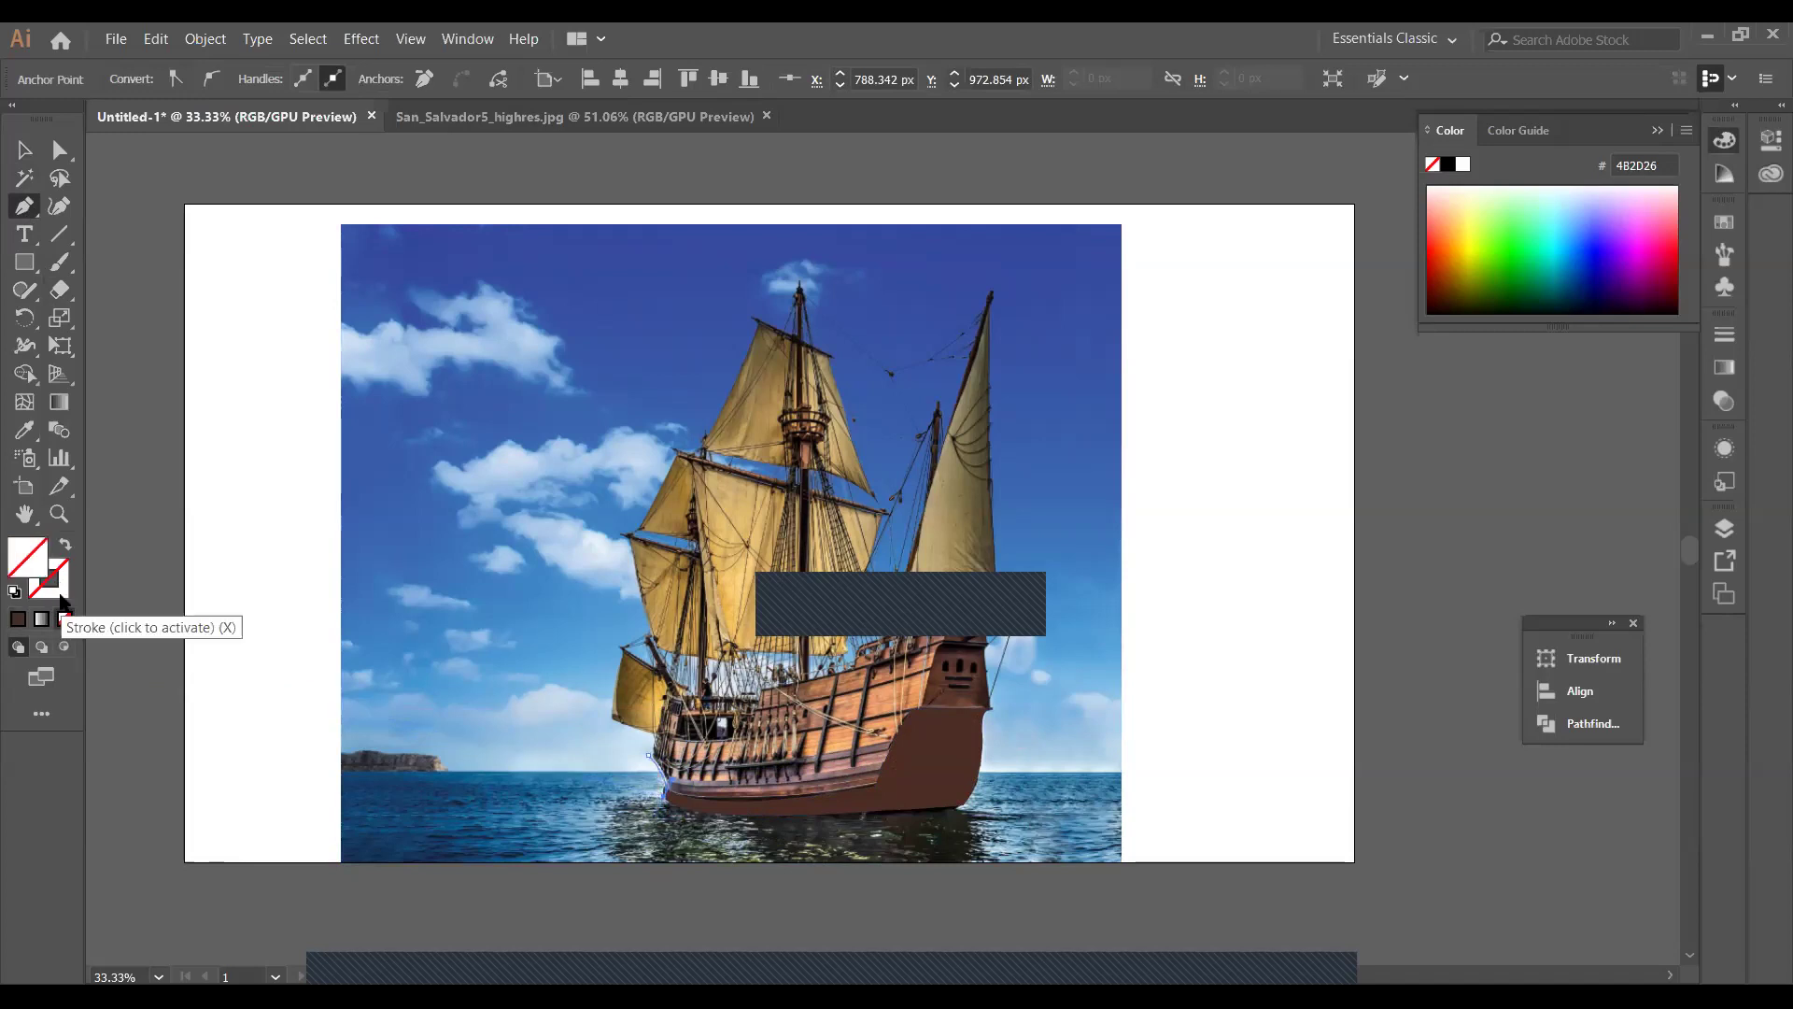
{"action": "double_click", "coordinate": [61, 595]}
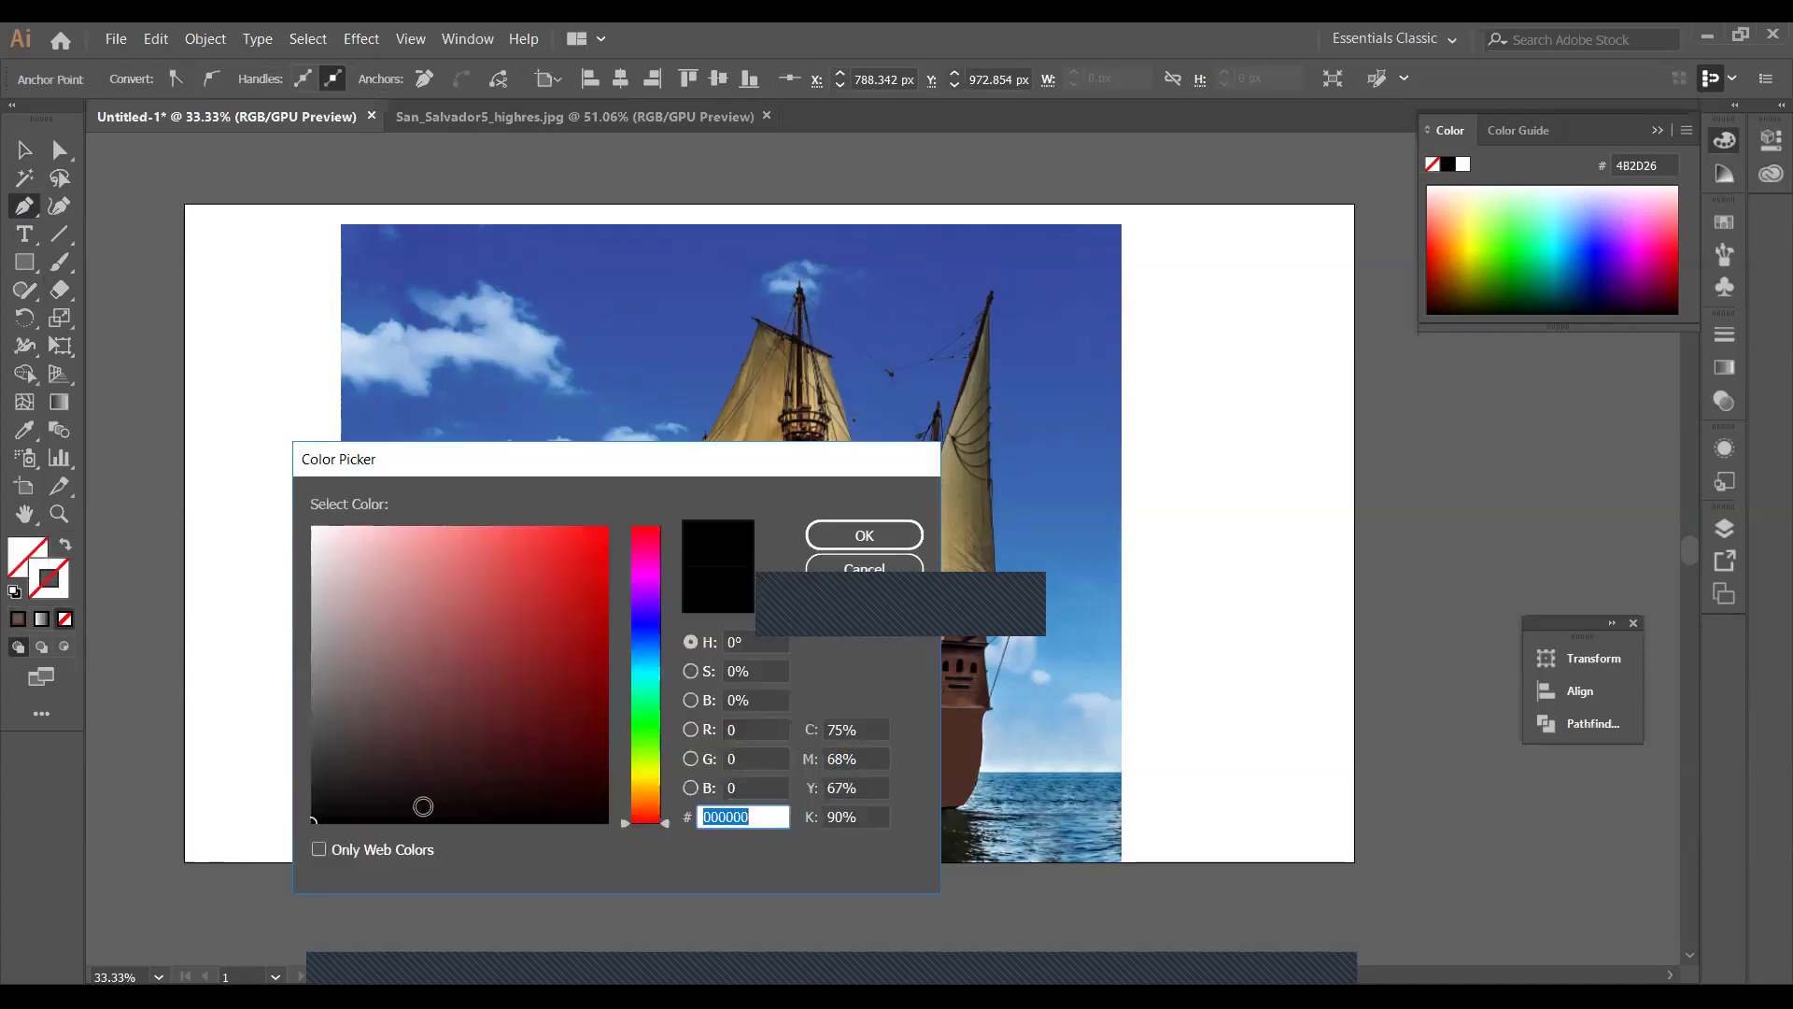
{"action": "left_click", "coordinate": [351, 811]}
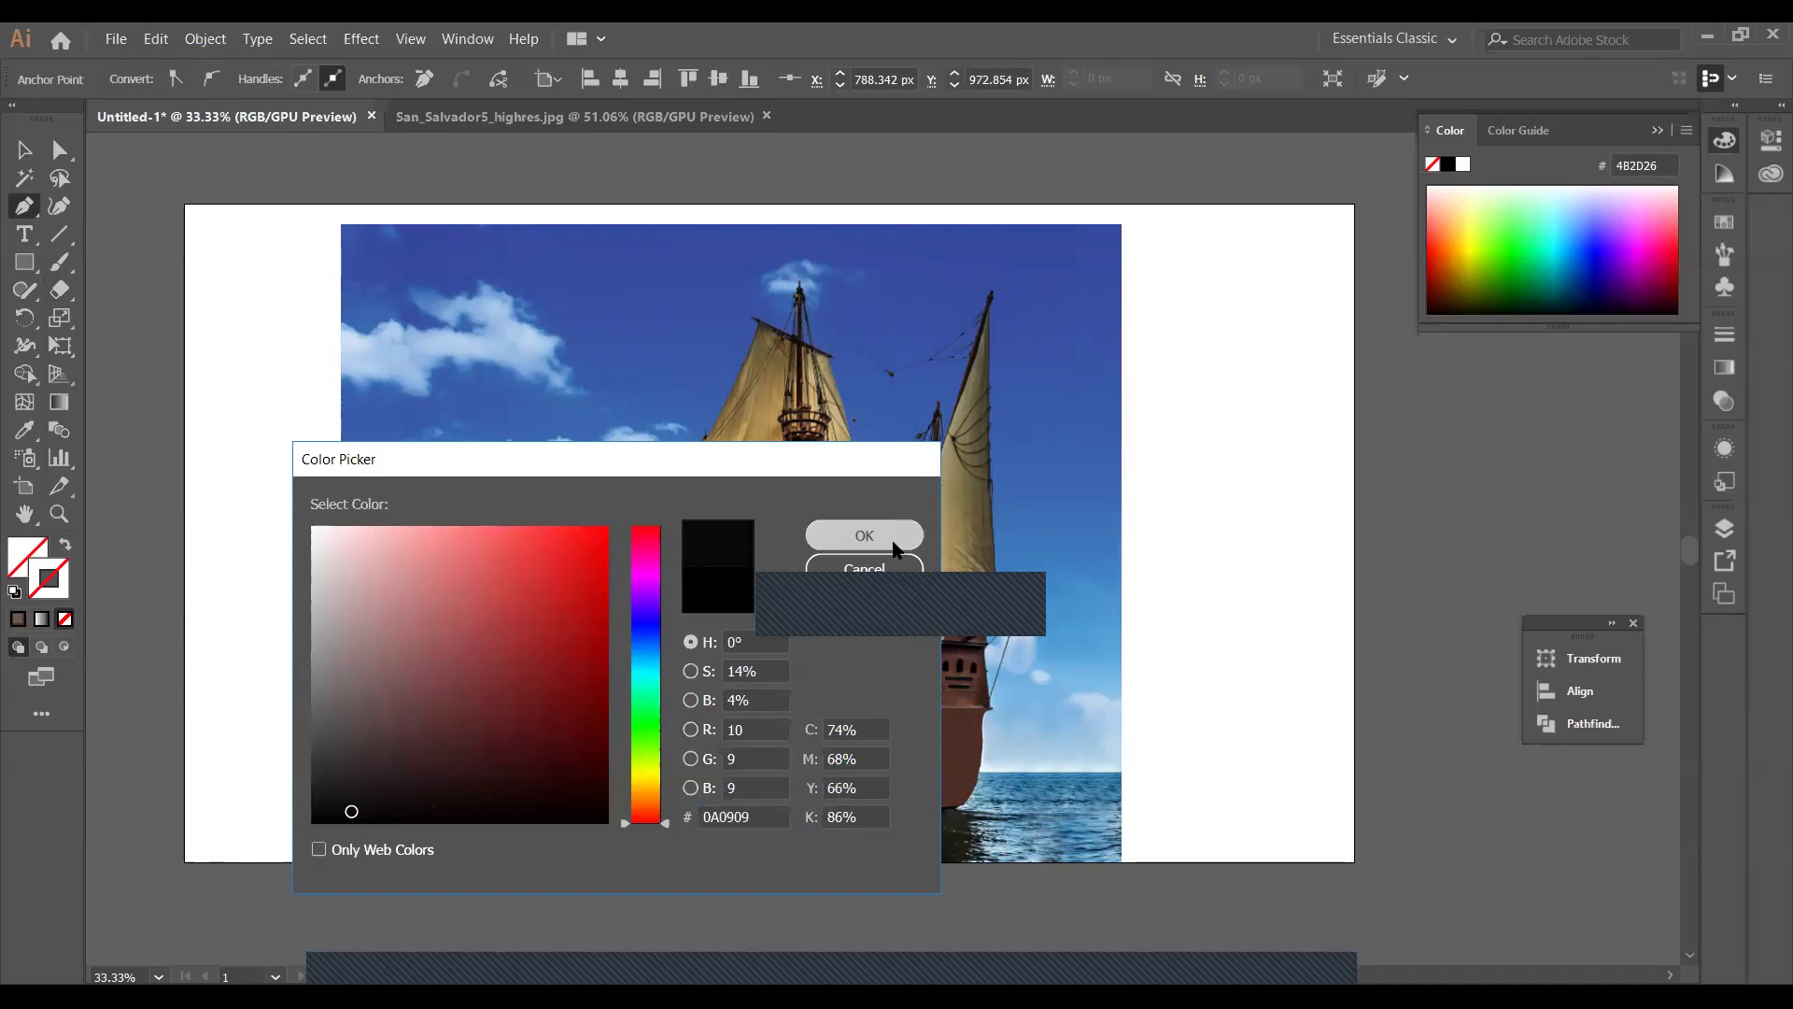
{"action": "left_click", "coordinate": [894, 546]}
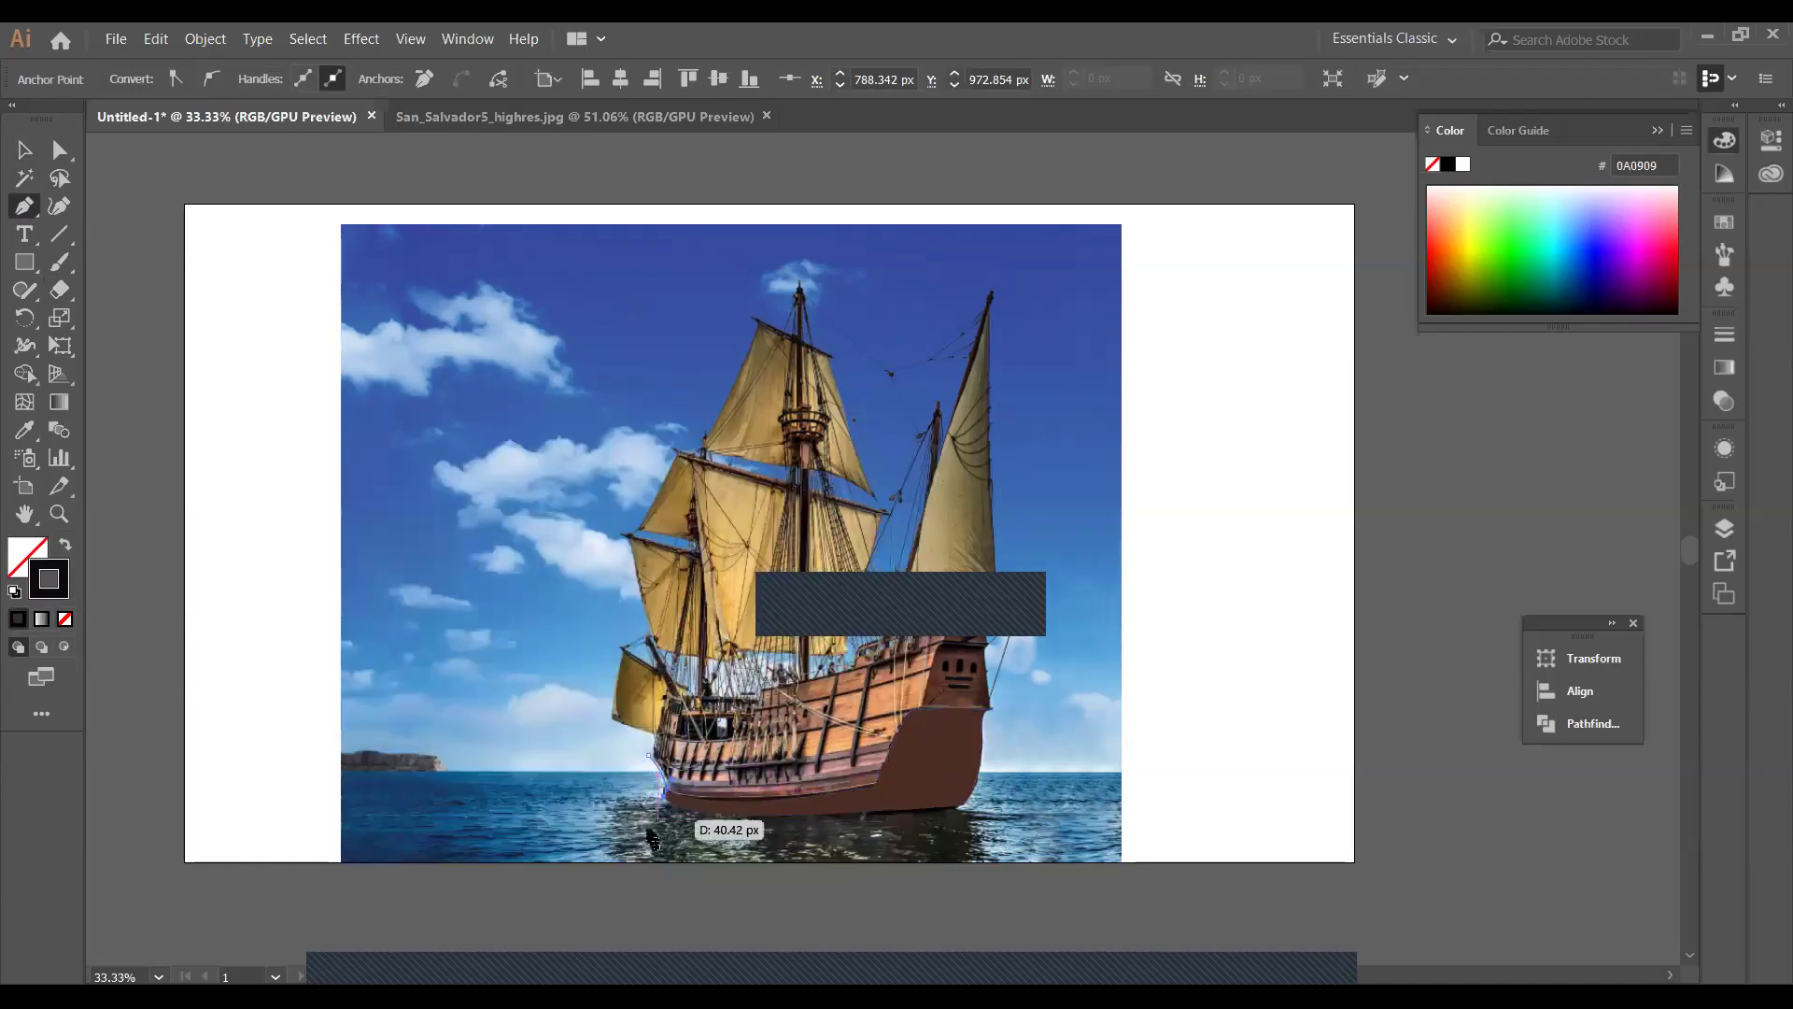
Trace the hull from the stern toward the bow with curved pen anchors.
{"action": "left_click", "coordinate": [856, 802]}
{"action": "left_click", "coordinate": [882, 769]}
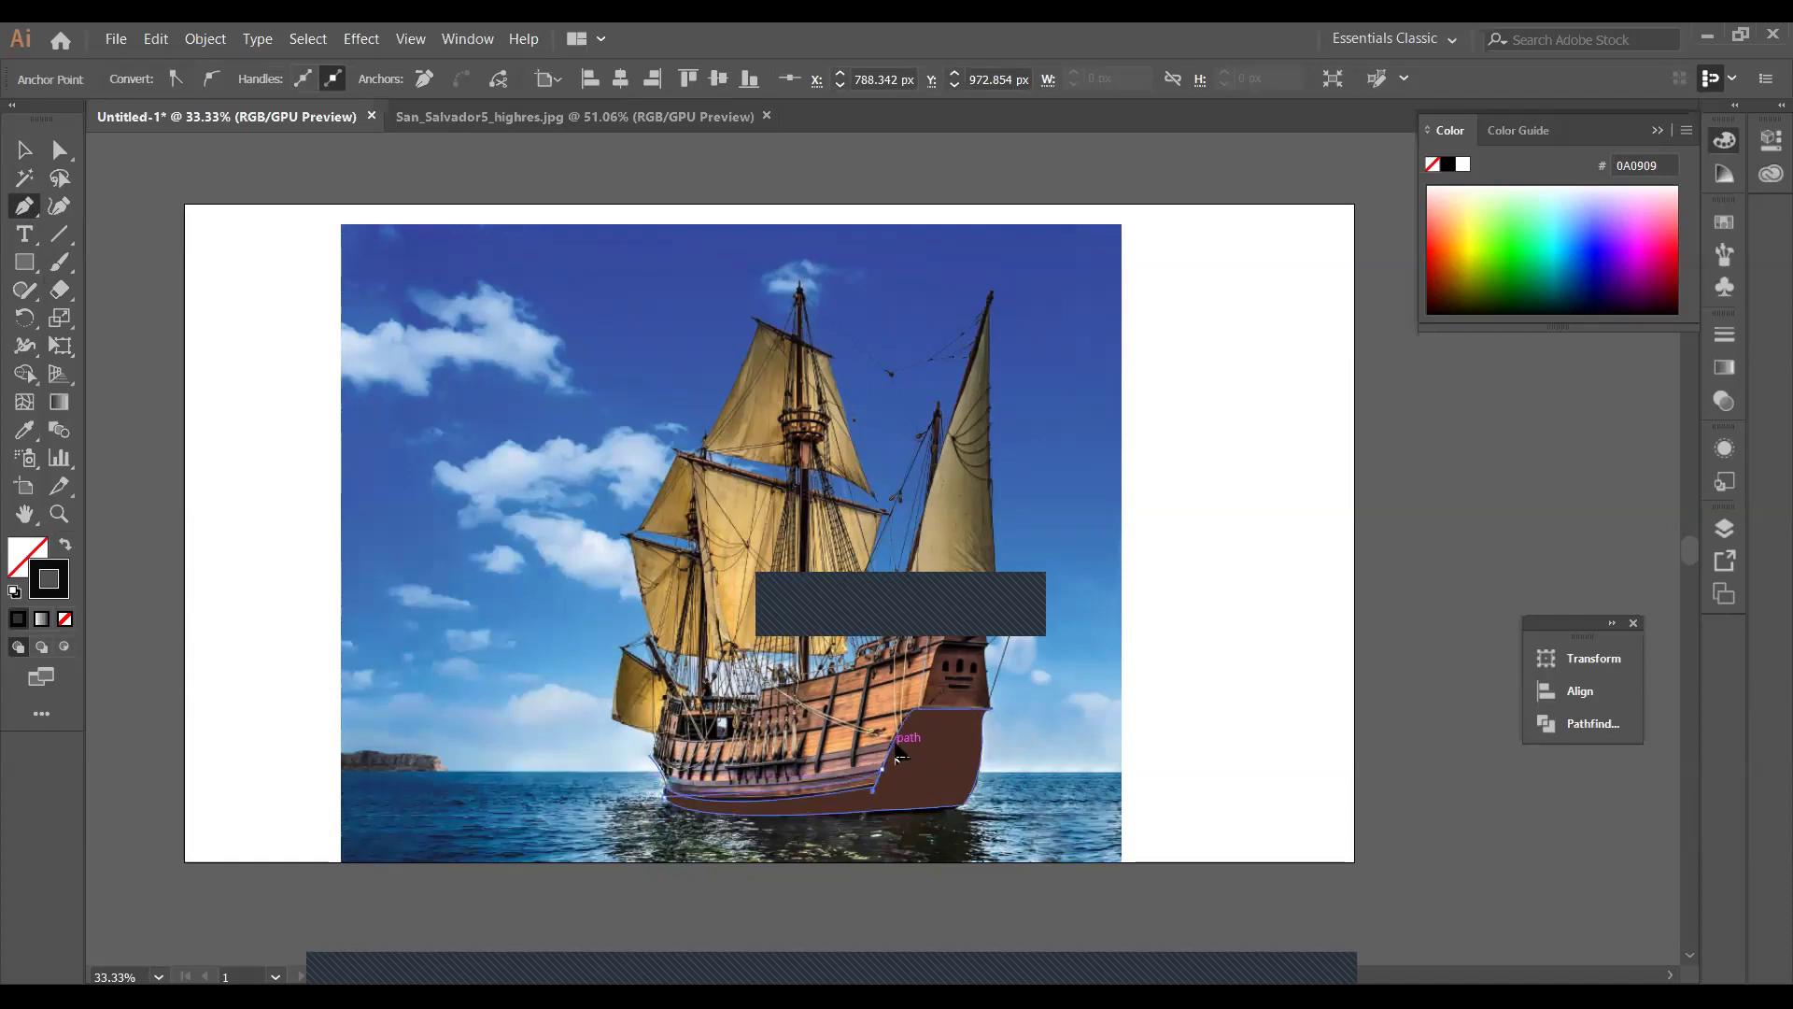
{"action": "key", "text": "ctrl+z"}
{"action": "left_click", "coordinate": [866, 817]}
{"action": "left_click_drag", "start_coordinate": [867, 817], "coordinate": [886, 818]}
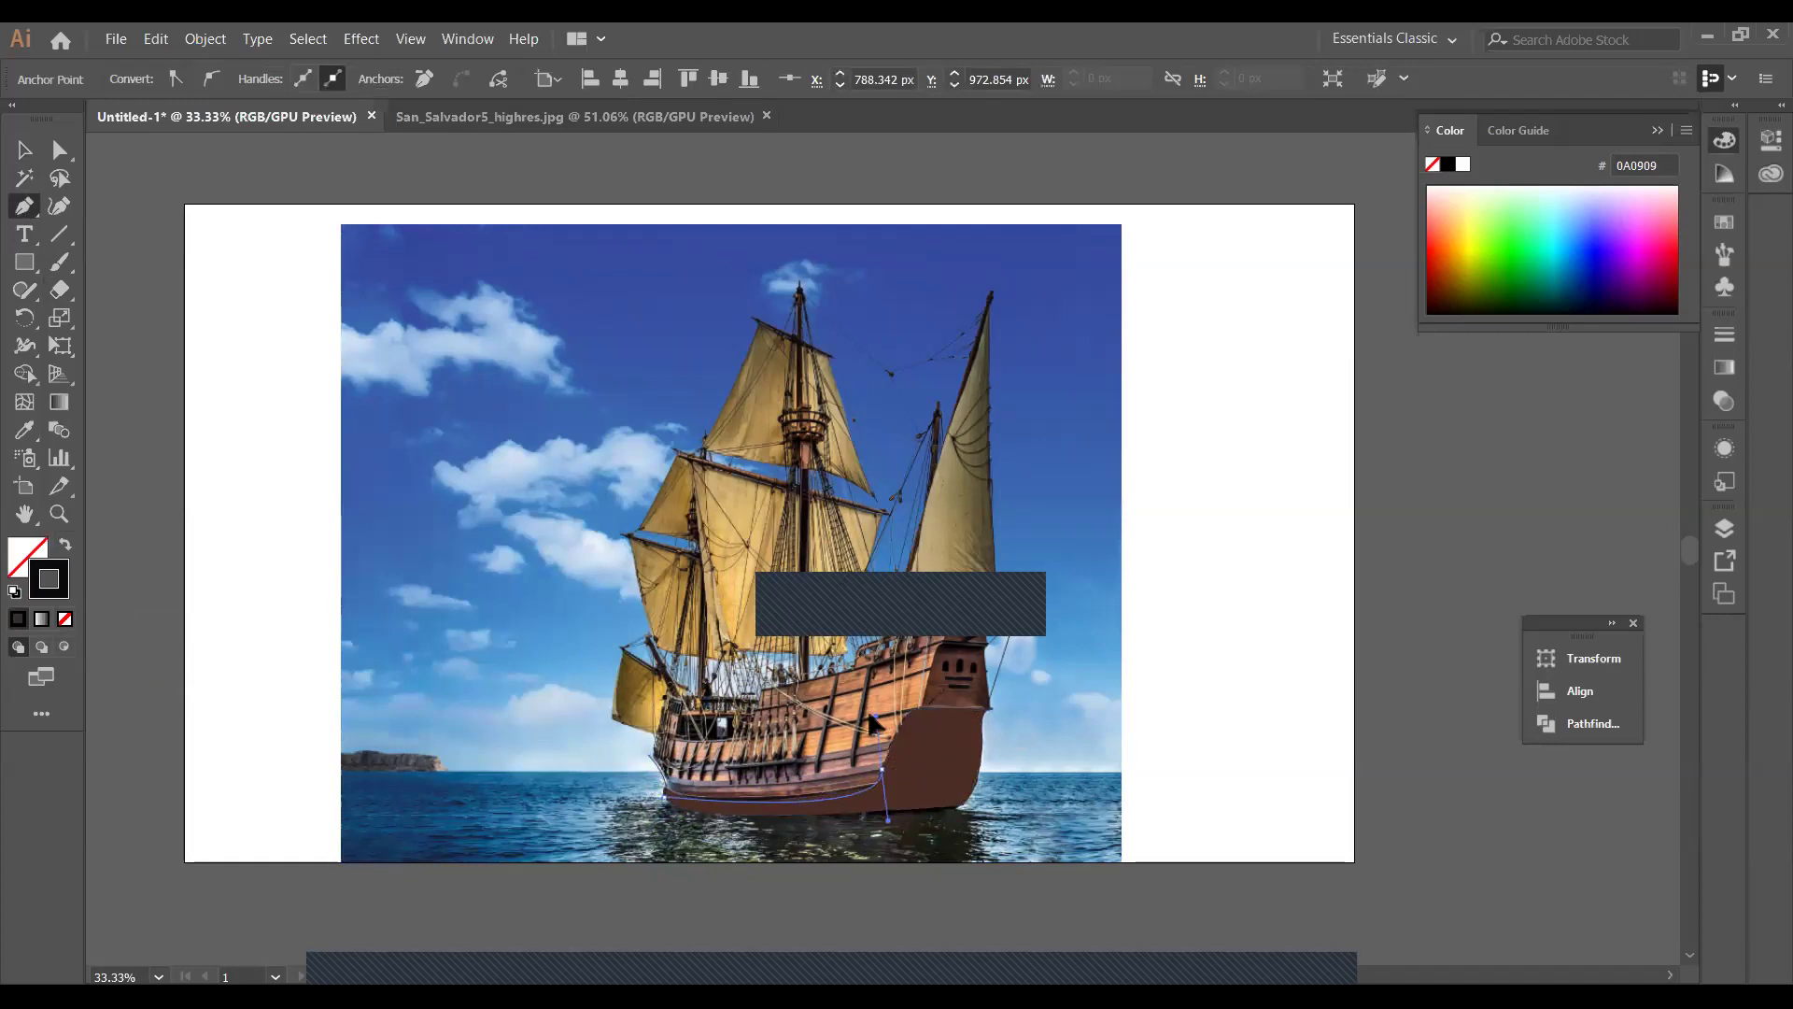
{"action": "left_click", "coordinate": [882, 768], "text": "ctrl"}
{"action": "left_click_drag", "start_coordinate": [884, 774], "coordinate": [930, 715]}
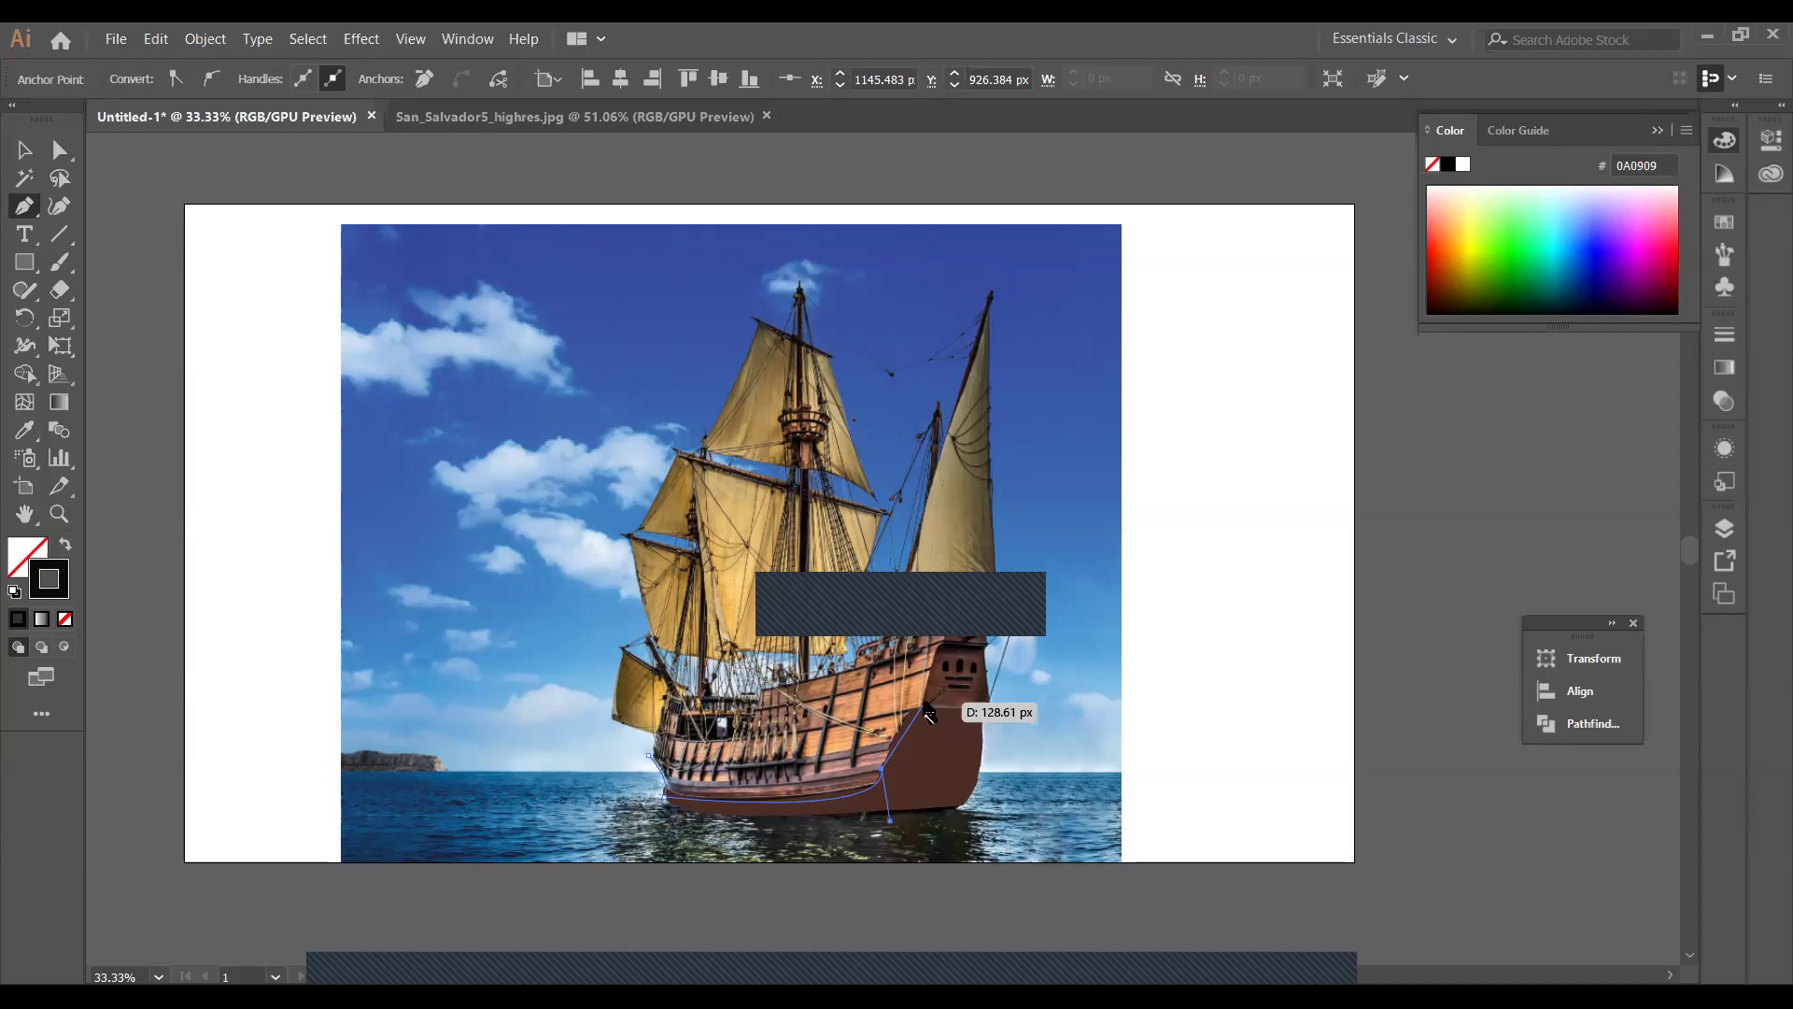
{"action": "left_click_drag", "start_coordinate": [929, 715], "coordinate": [944, 657]}
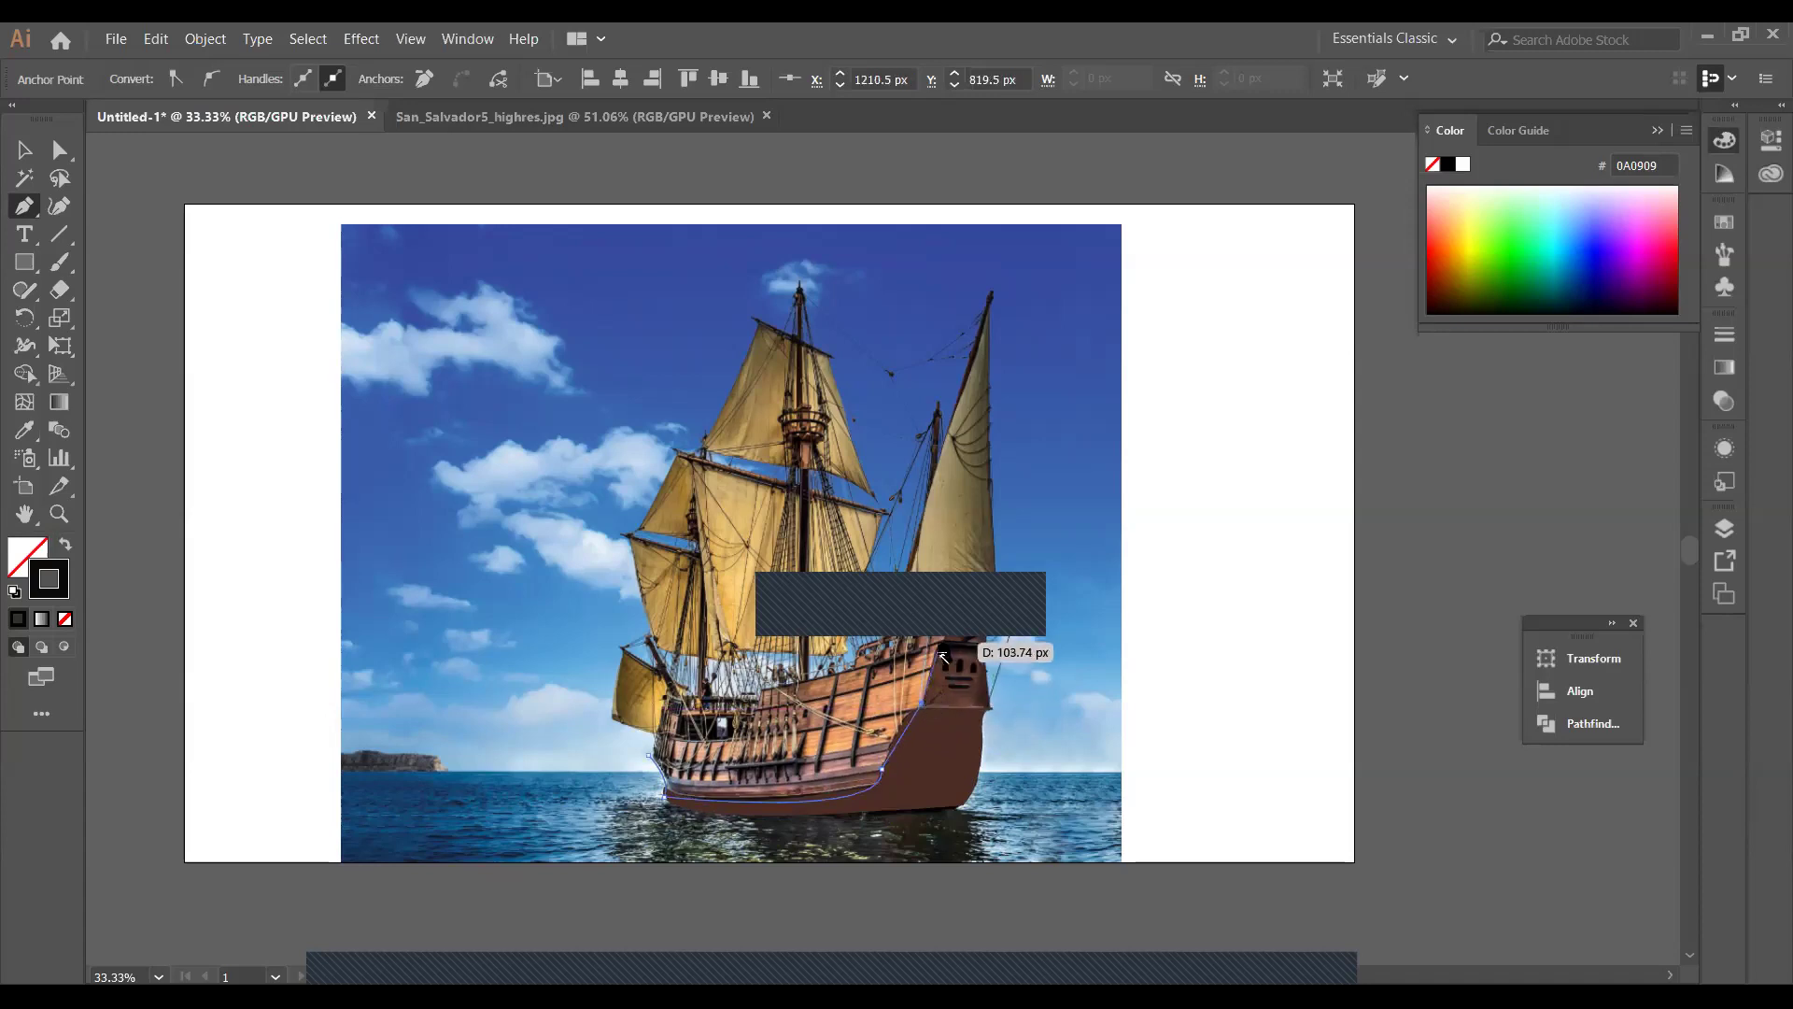
{"action": "mouse_move", "coordinate": [942, 657]}
{"action": "left_mouse_down"}
{"action": "mouse_move", "coordinate": [760, 688]}
{"action": "mouse_move", "coordinate": [747, 744]}
{"action": "left_mouse_up"}
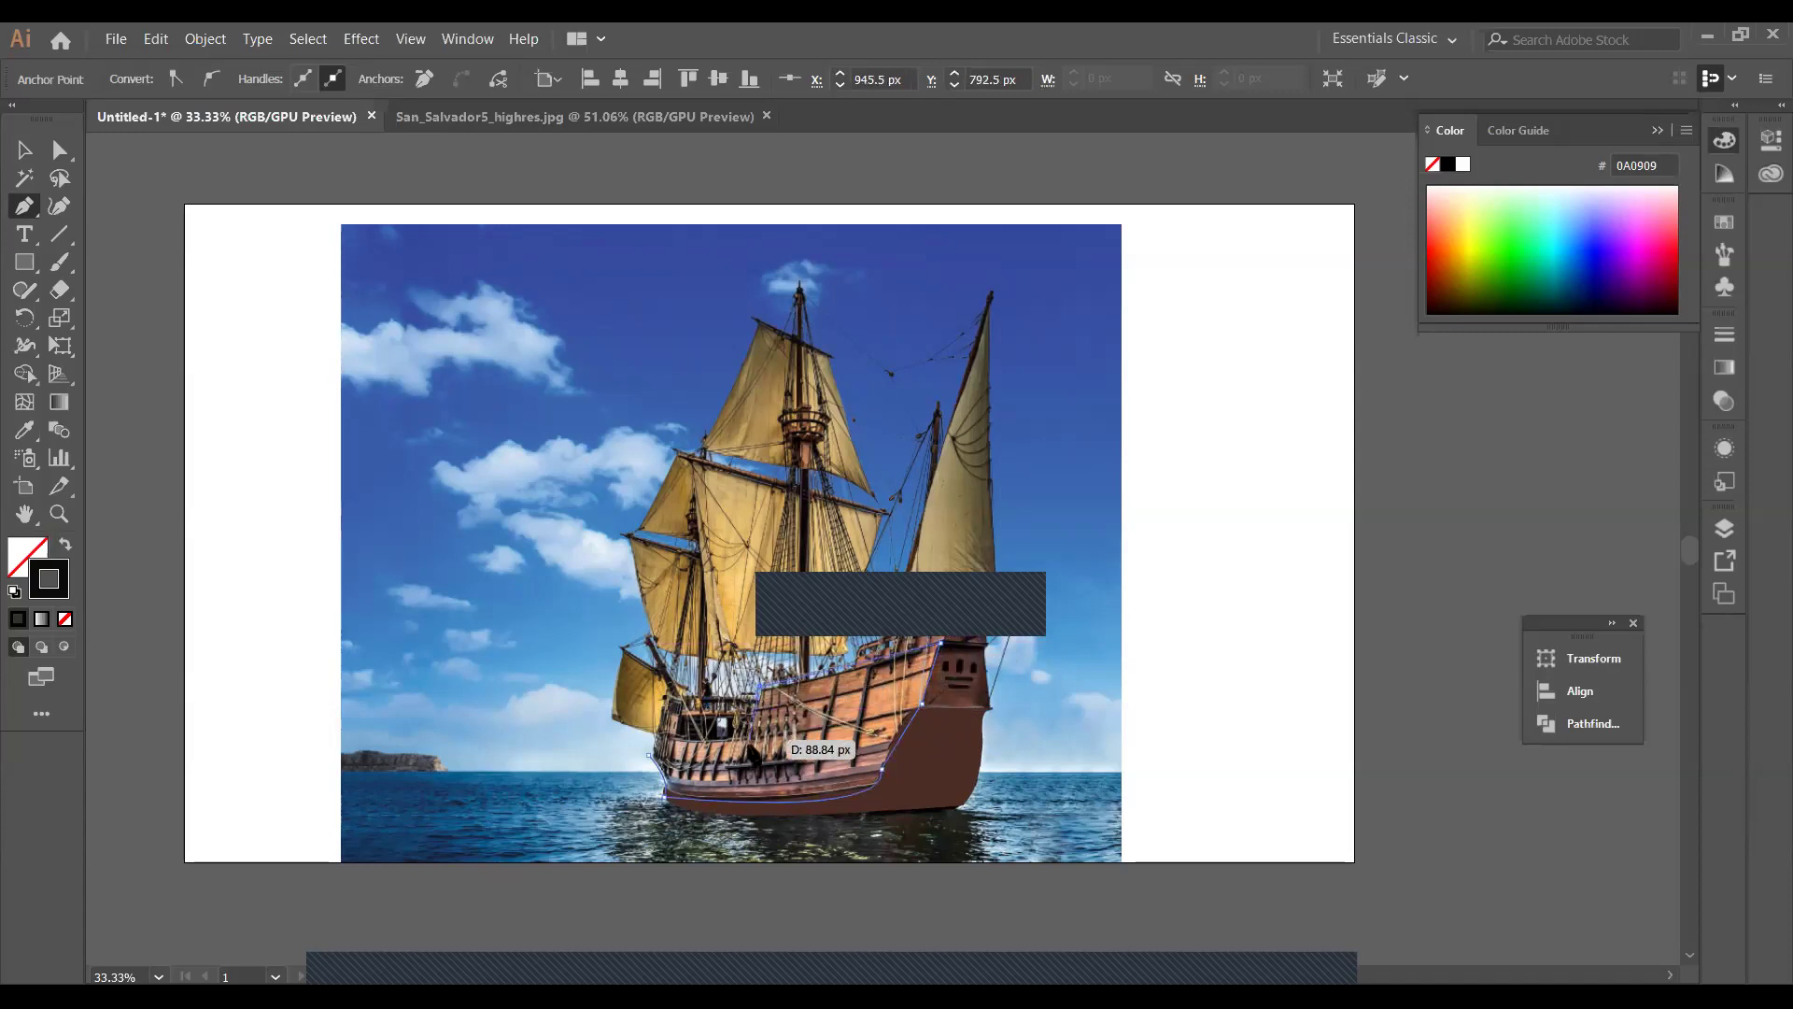
{"action": "left_click", "coordinate": [750, 736]}
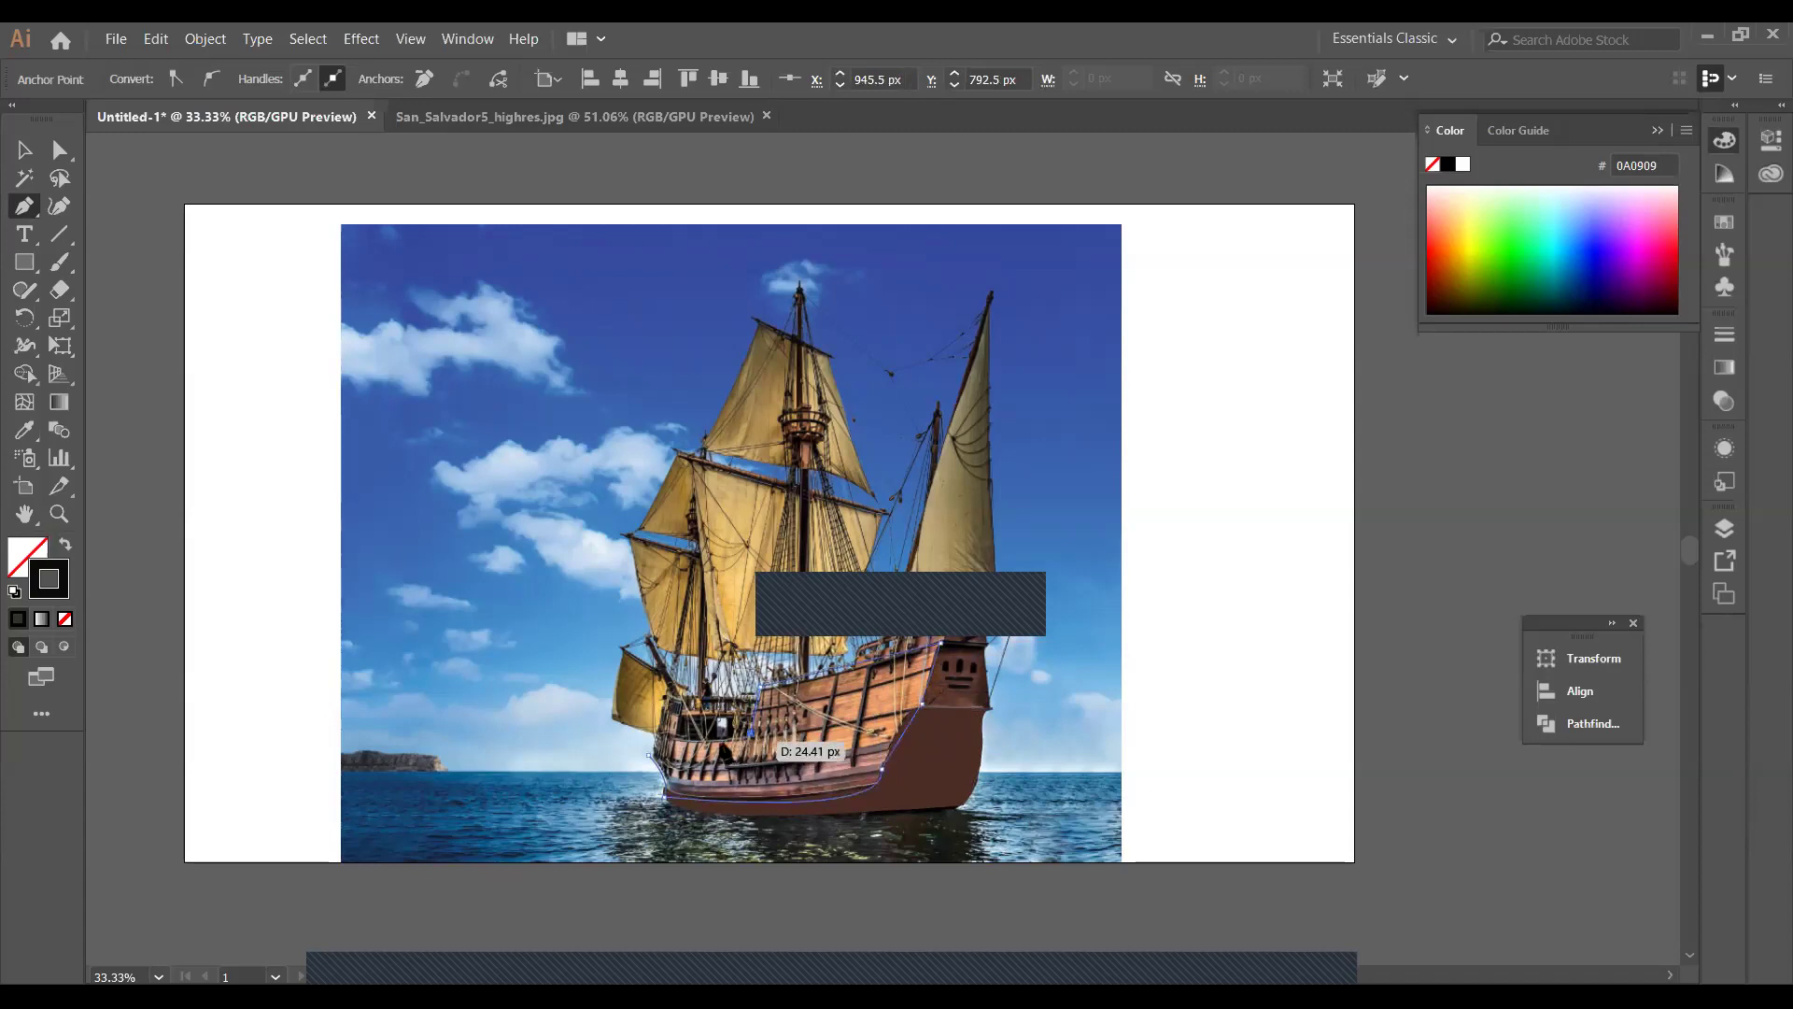
{"action": "left_click", "coordinate": [673, 737]}
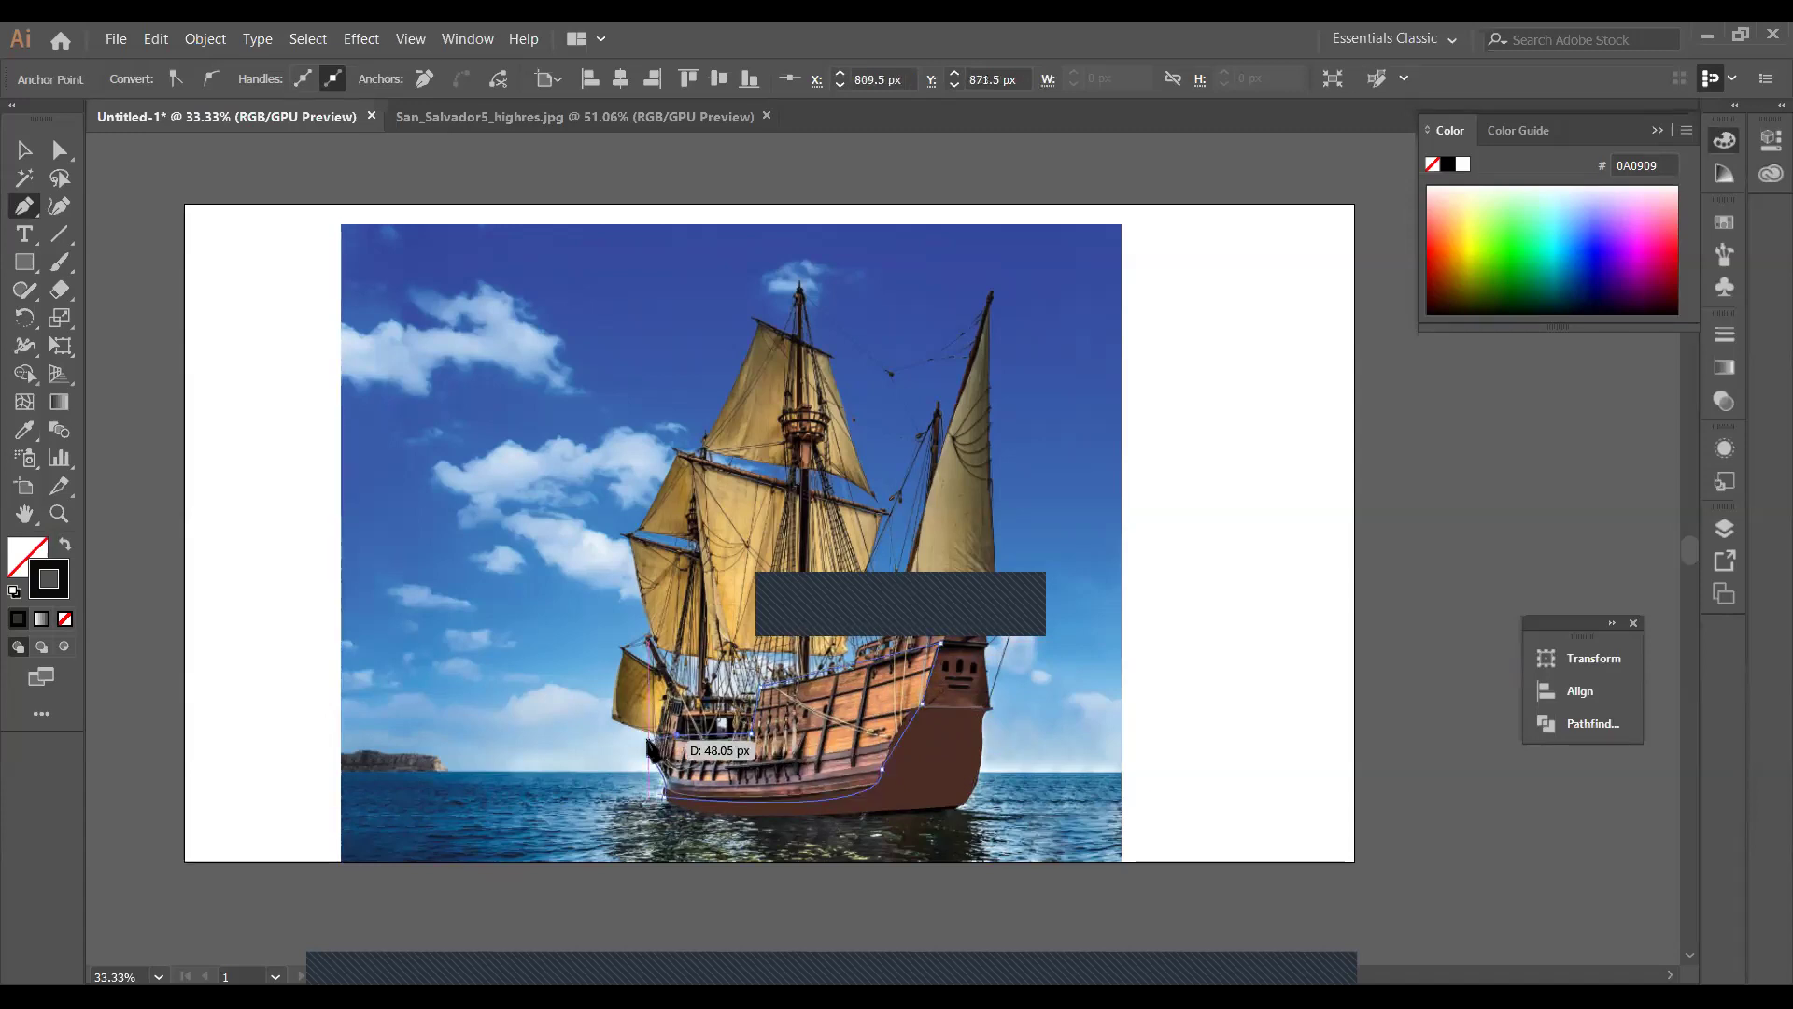
{"action": "left_click_drag", "start_coordinate": [657, 766], "coordinate": [658, 744]}
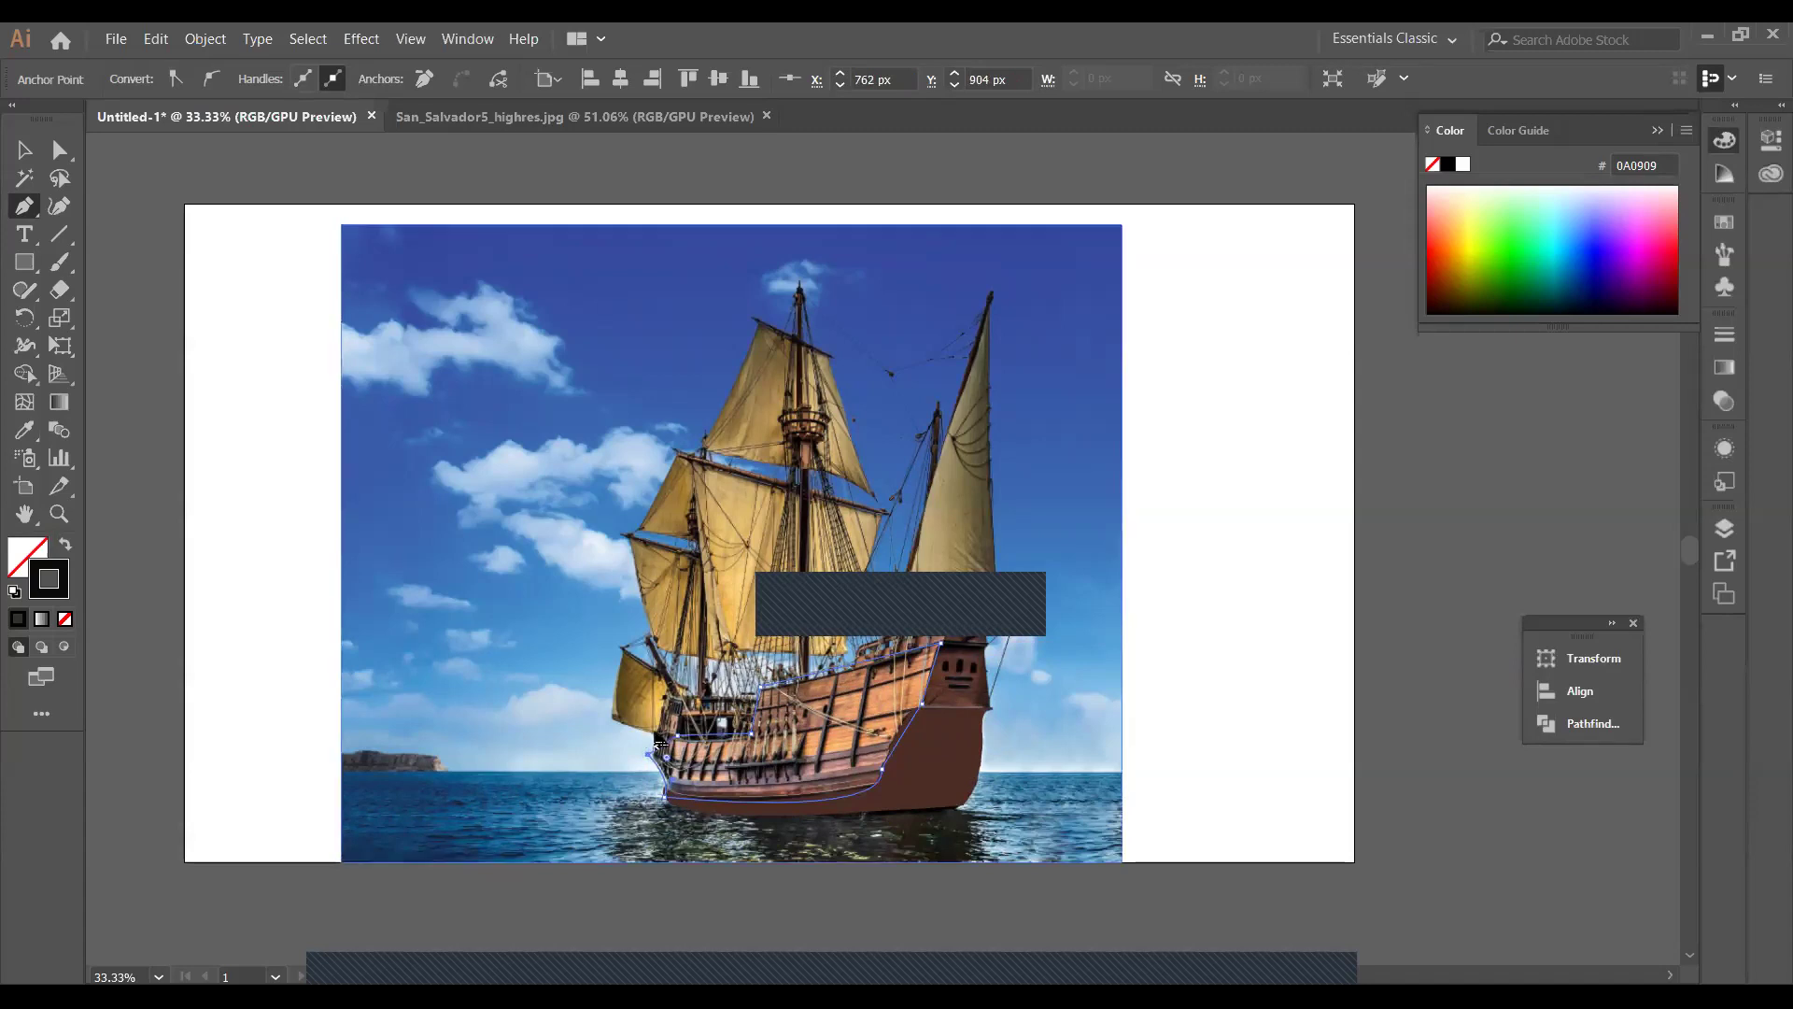
{"action": "key", "text": "ctrl+equal"}
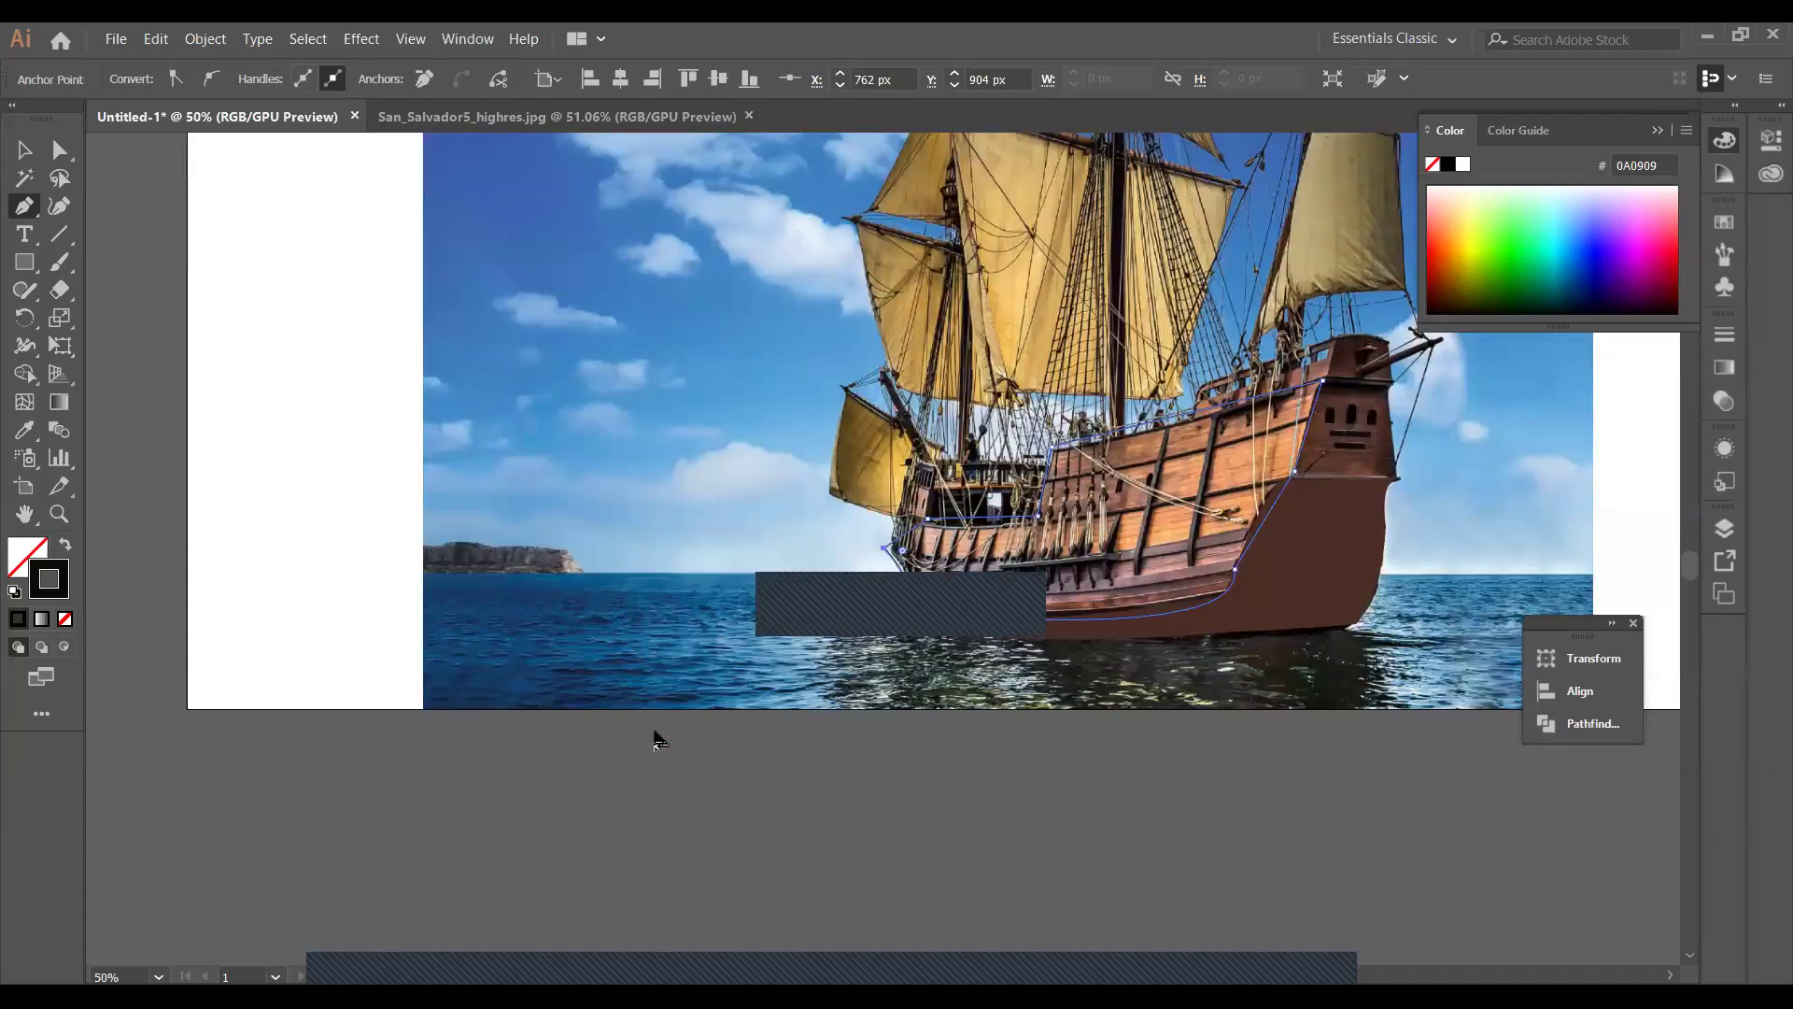
Zoom in to 66.67% and pan with the Hand tool to centre the whole ship.
{"action": "key", "text": "ctrl+equal"}
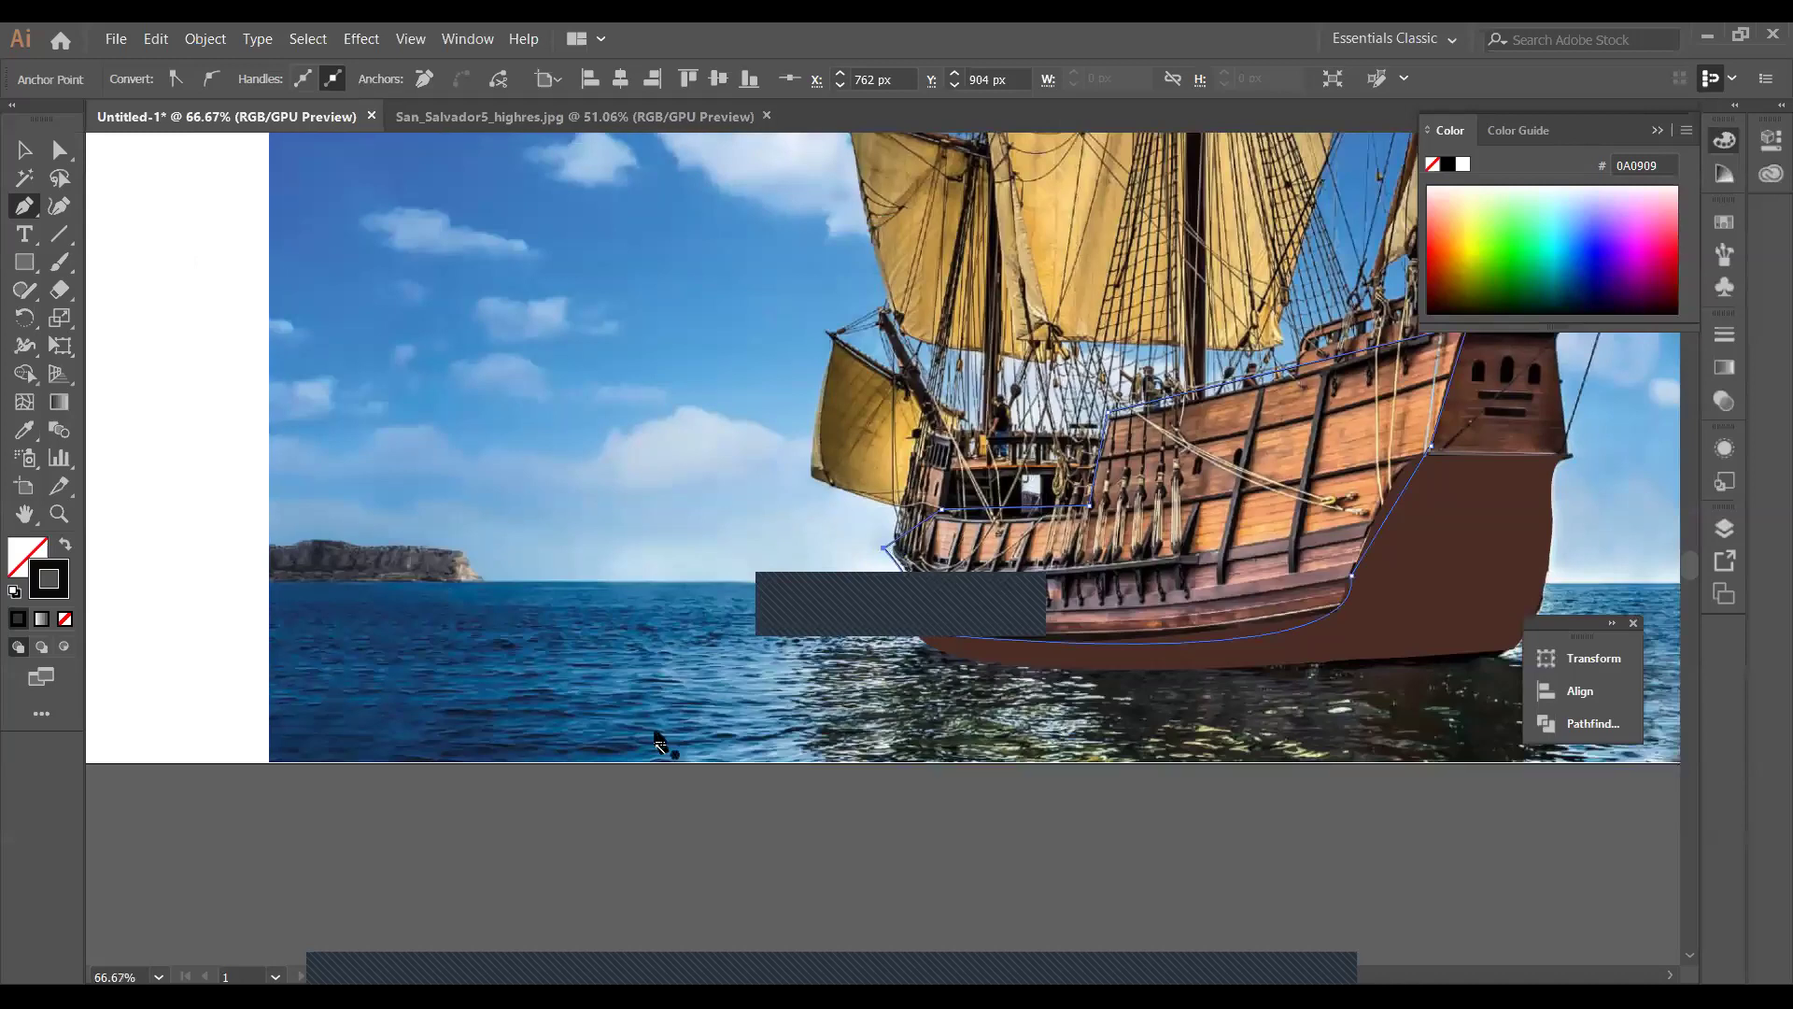
{"action": "scroll", "coordinate": [1578, 560], "scroll_direction": "up", "scroll_amount": 4}
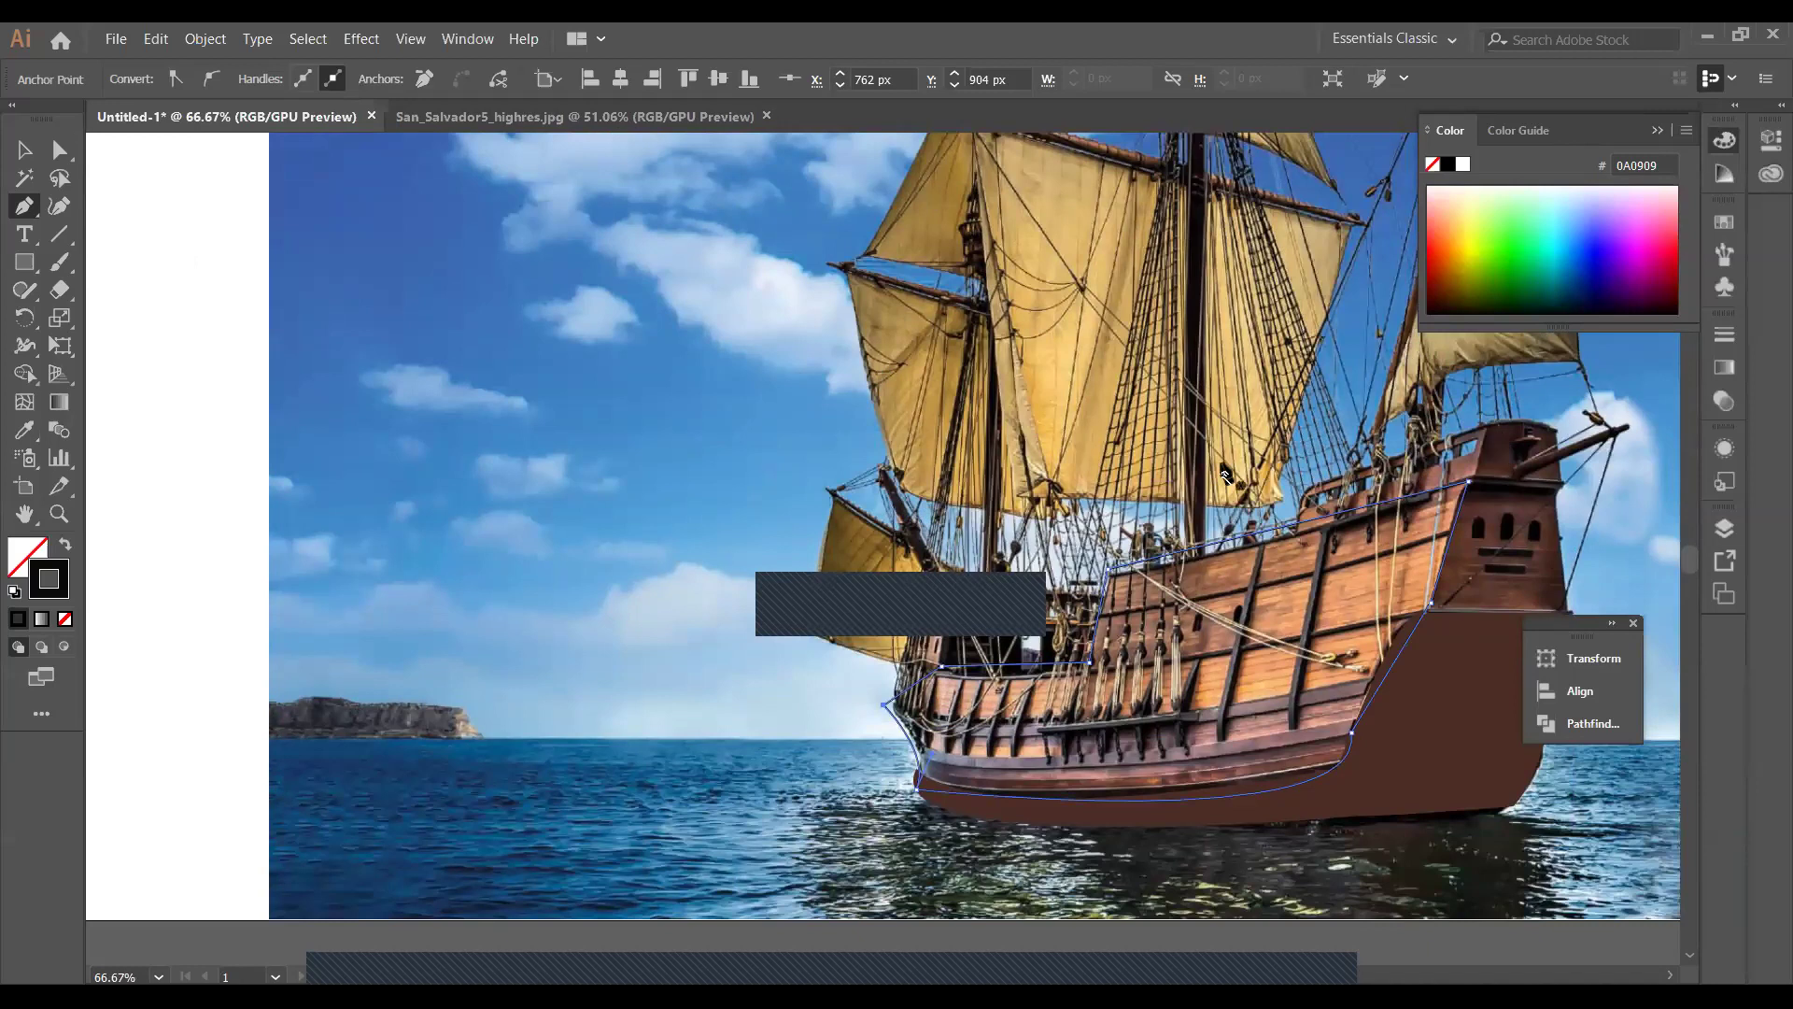
{"action": "left_click", "coordinate": [28, 513]}
{"action": "left_click_drag", "start_coordinate": [362, 469], "coordinate": [43, 448]}
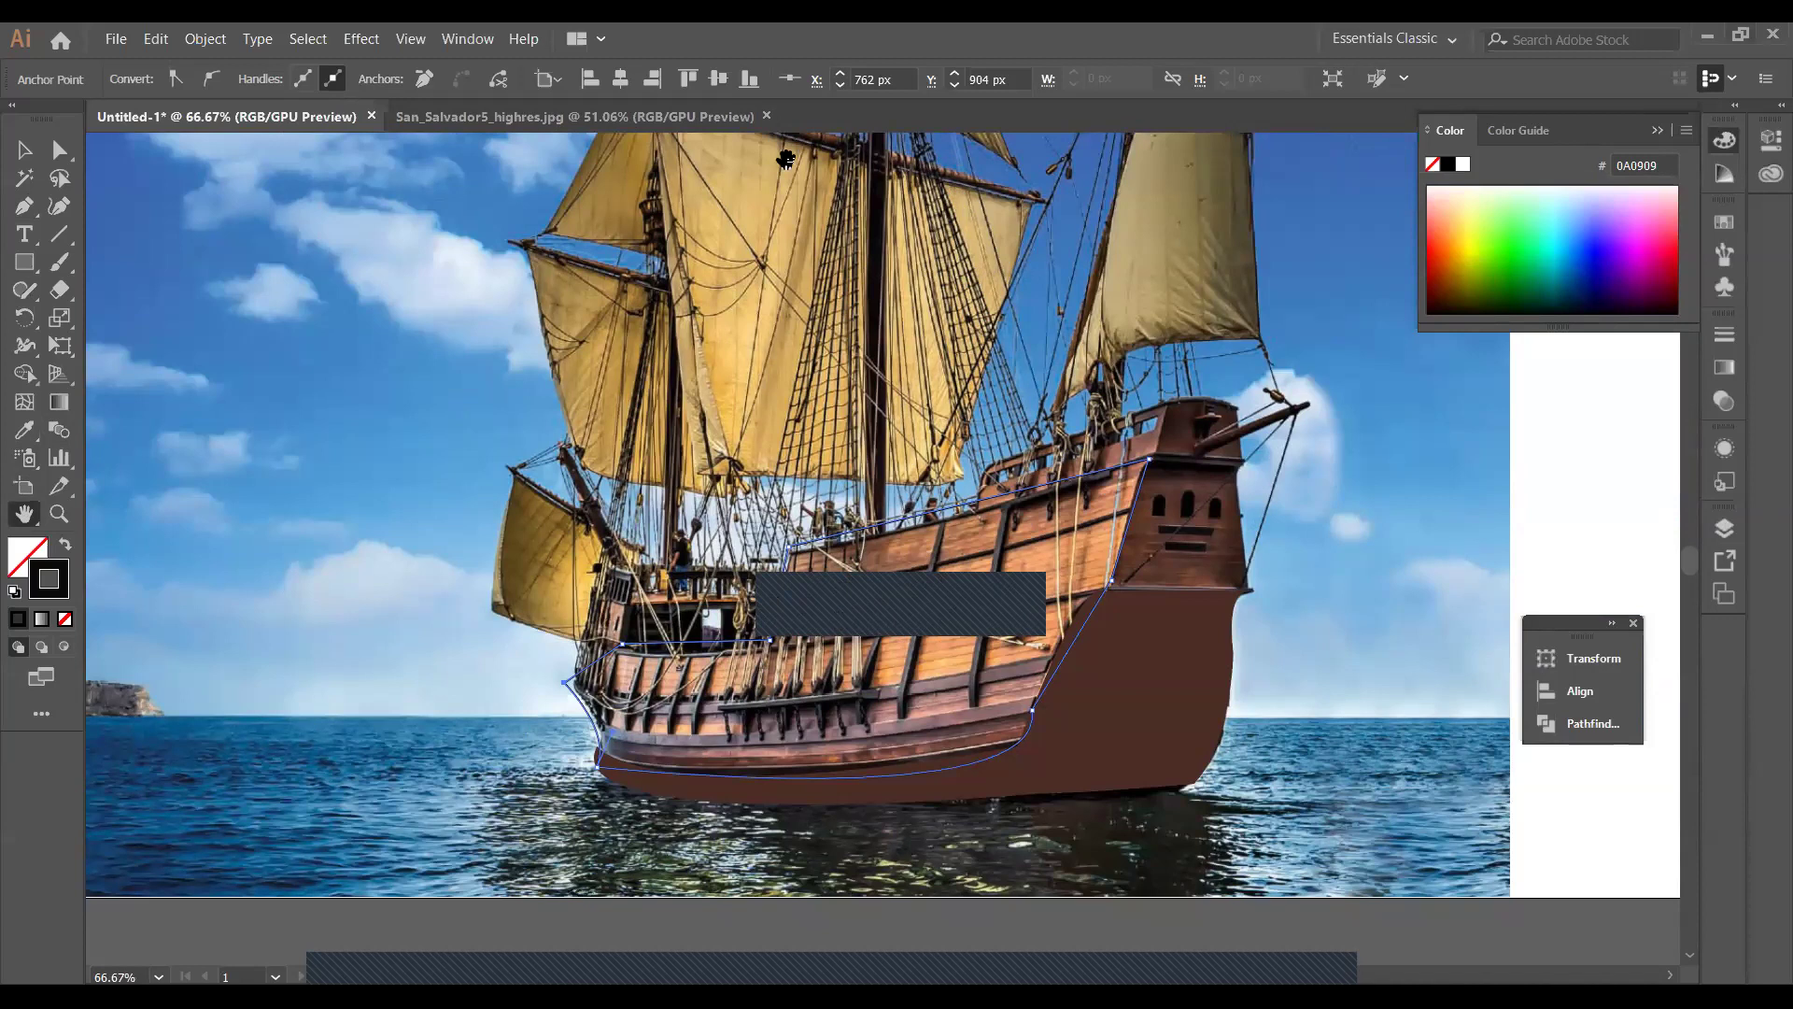
Use the Eyedropper to fill the second hull shape with the ship's brown.
{"action": "left_click", "coordinate": [25, 431]}
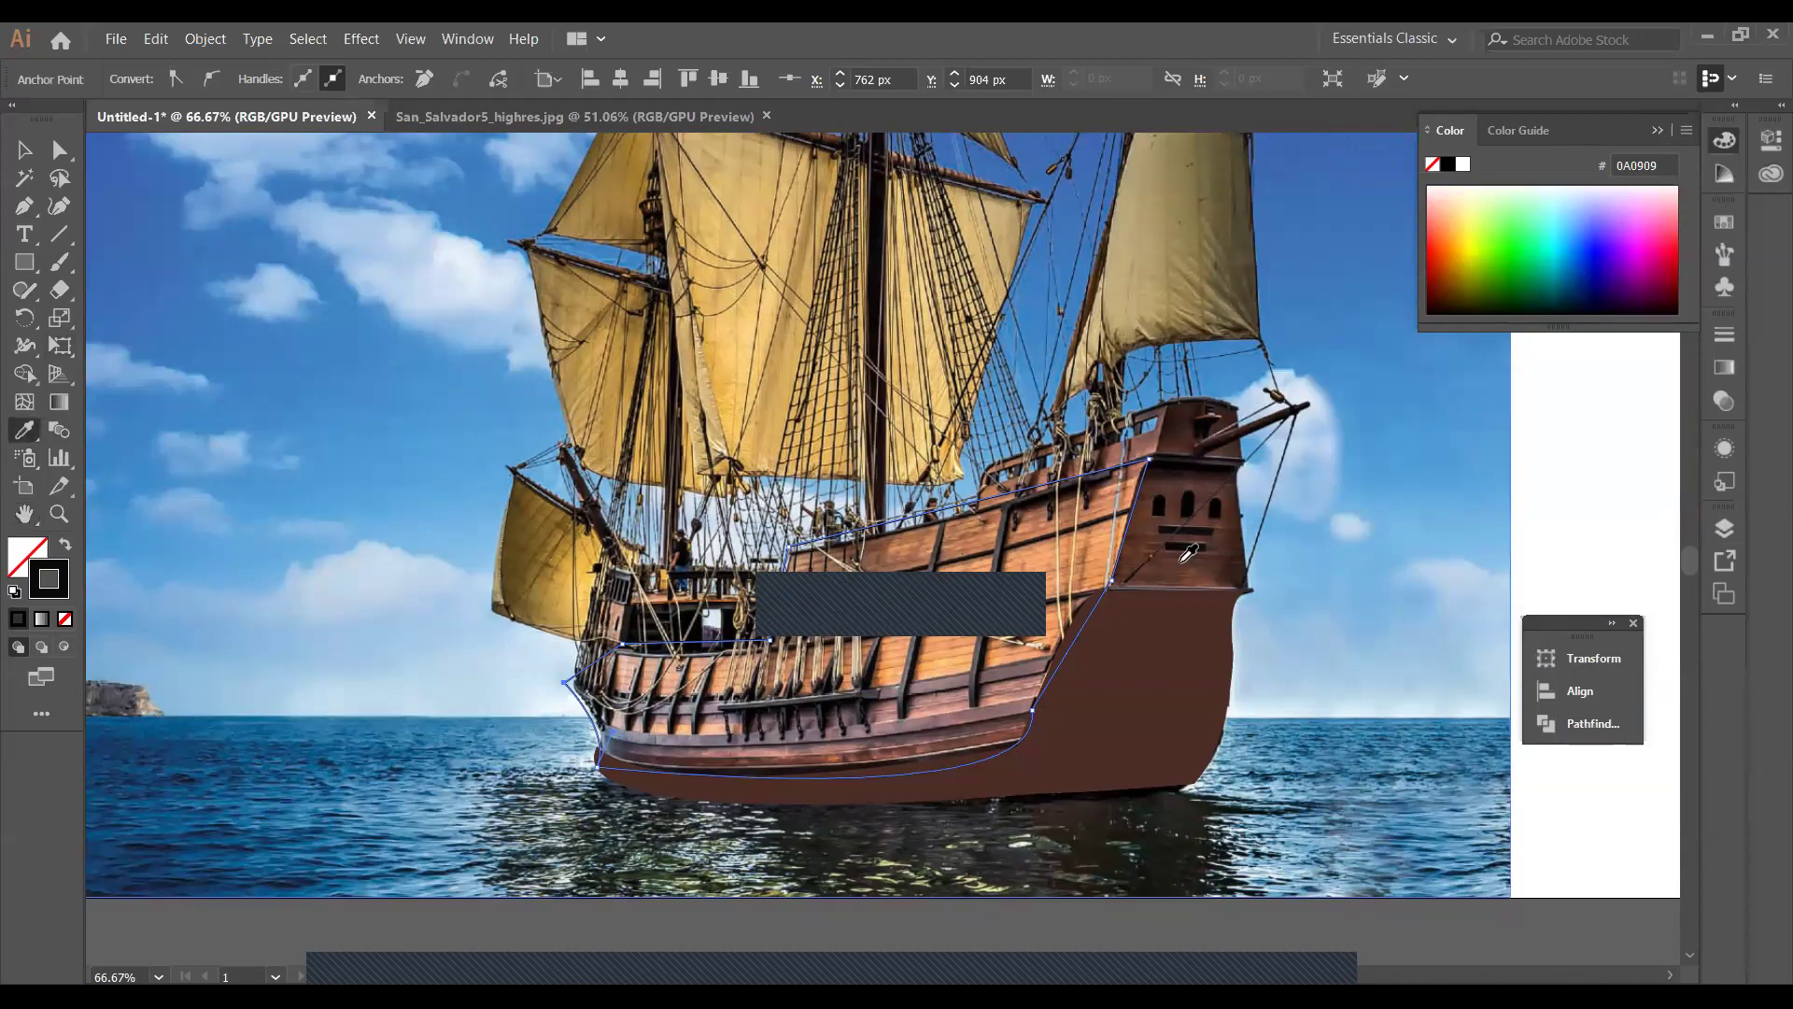
{"action": "left_click", "coordinate": [599, 758]}
{"action": "left_click", "coordinate": [28, 140]}
Bring the brown hull shape in front of the ship photo with Arrange > Bring to Front.
{"action": "left_click", "coordinate": [452, 748]}
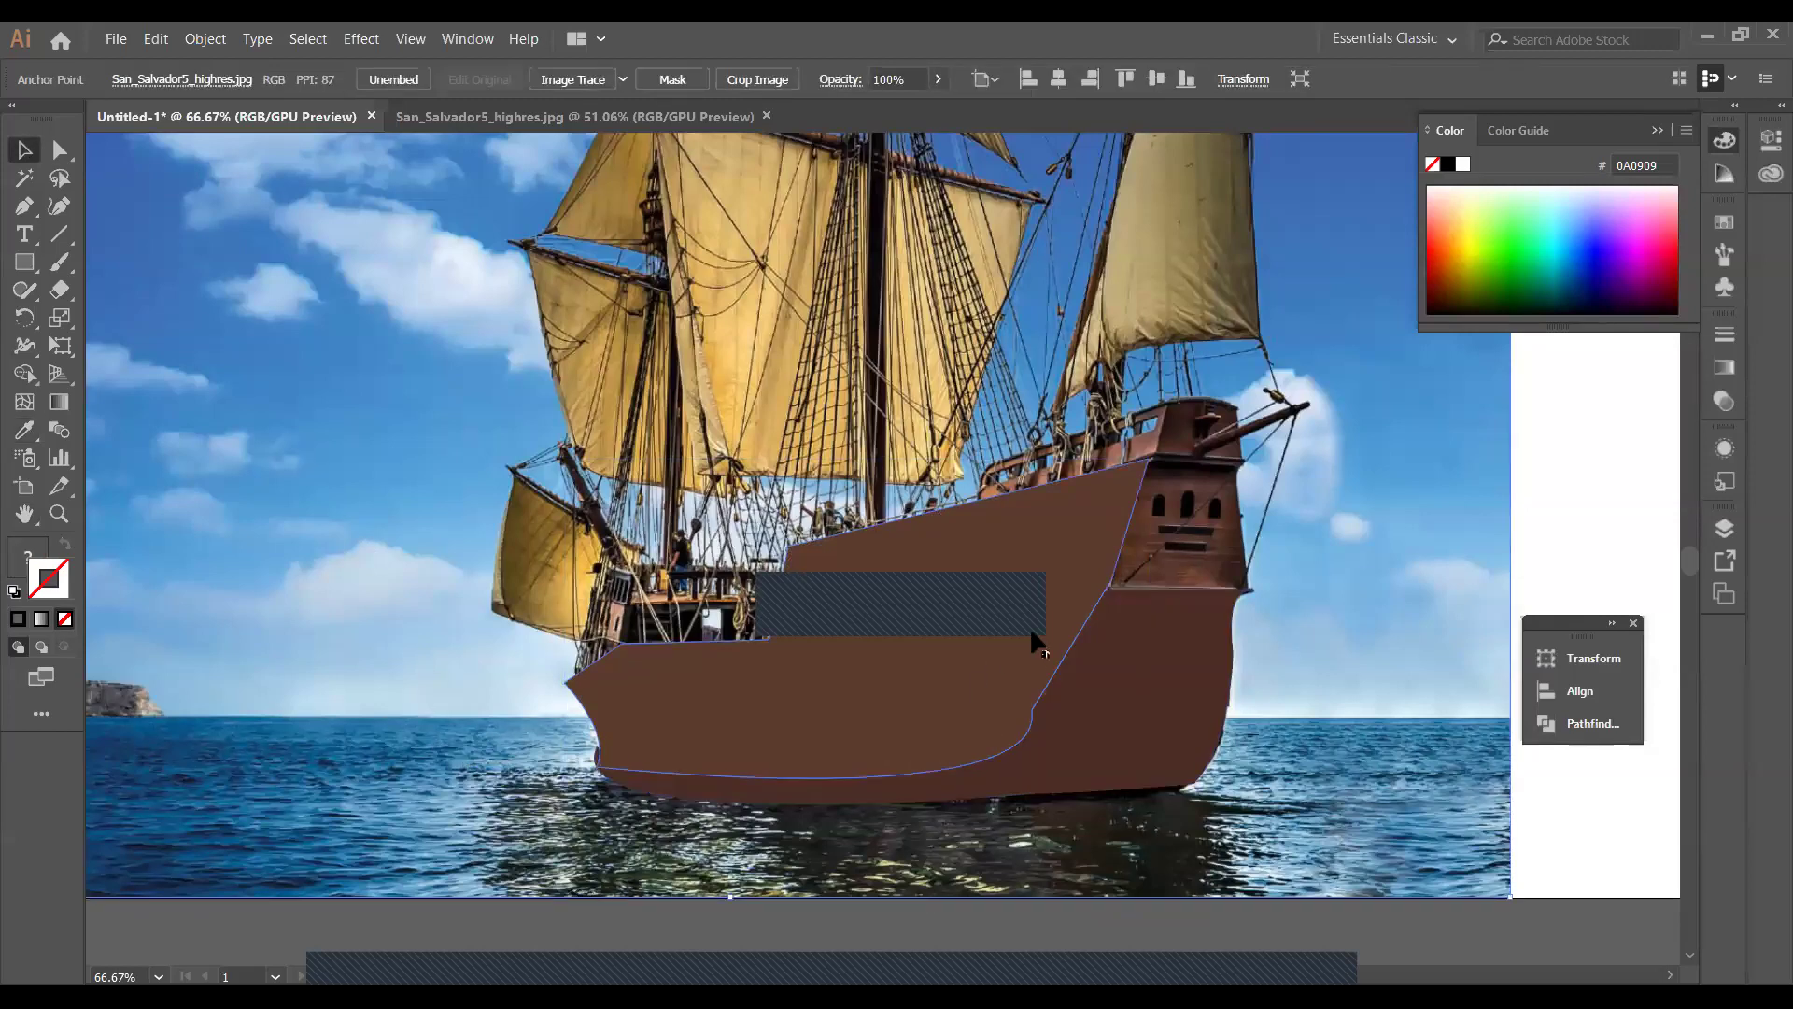
{"action": "left_click", "coordinate": [1111, 720]}
{"action": "right_click", "coordinate": [1112, 717]}
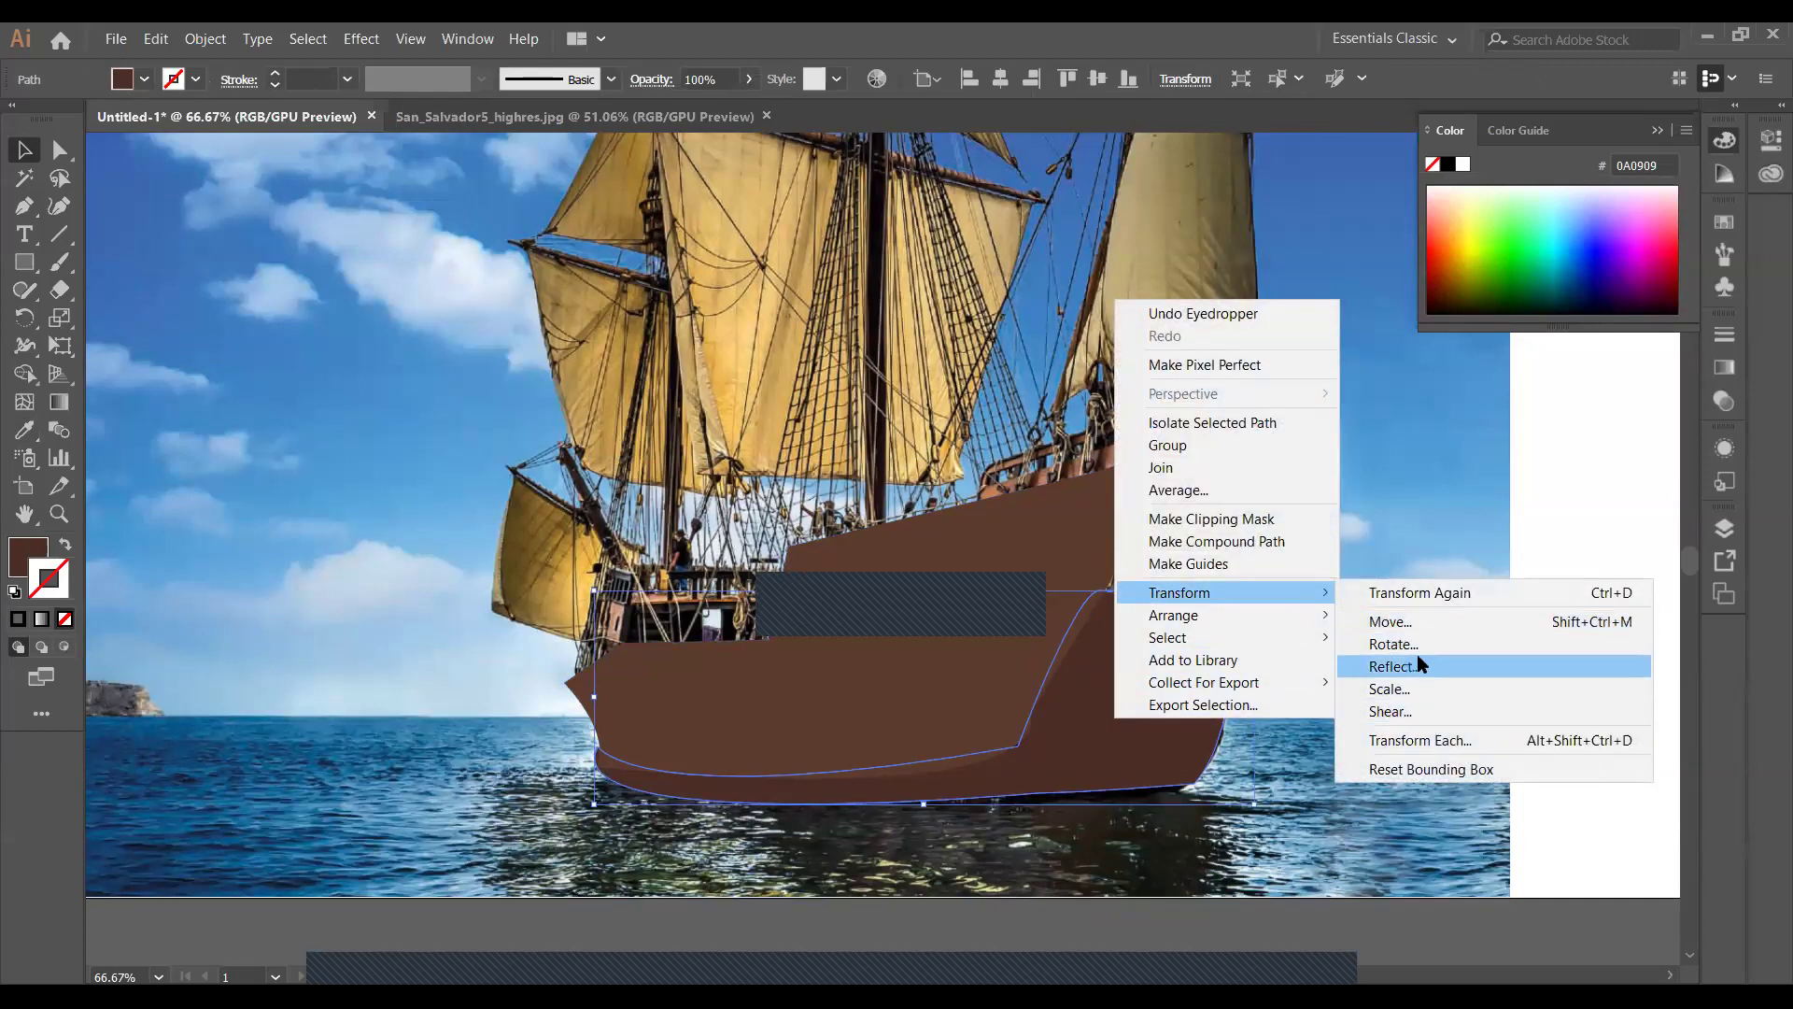
{"action": "mouse_move", "coordinate": [1174, 615]}
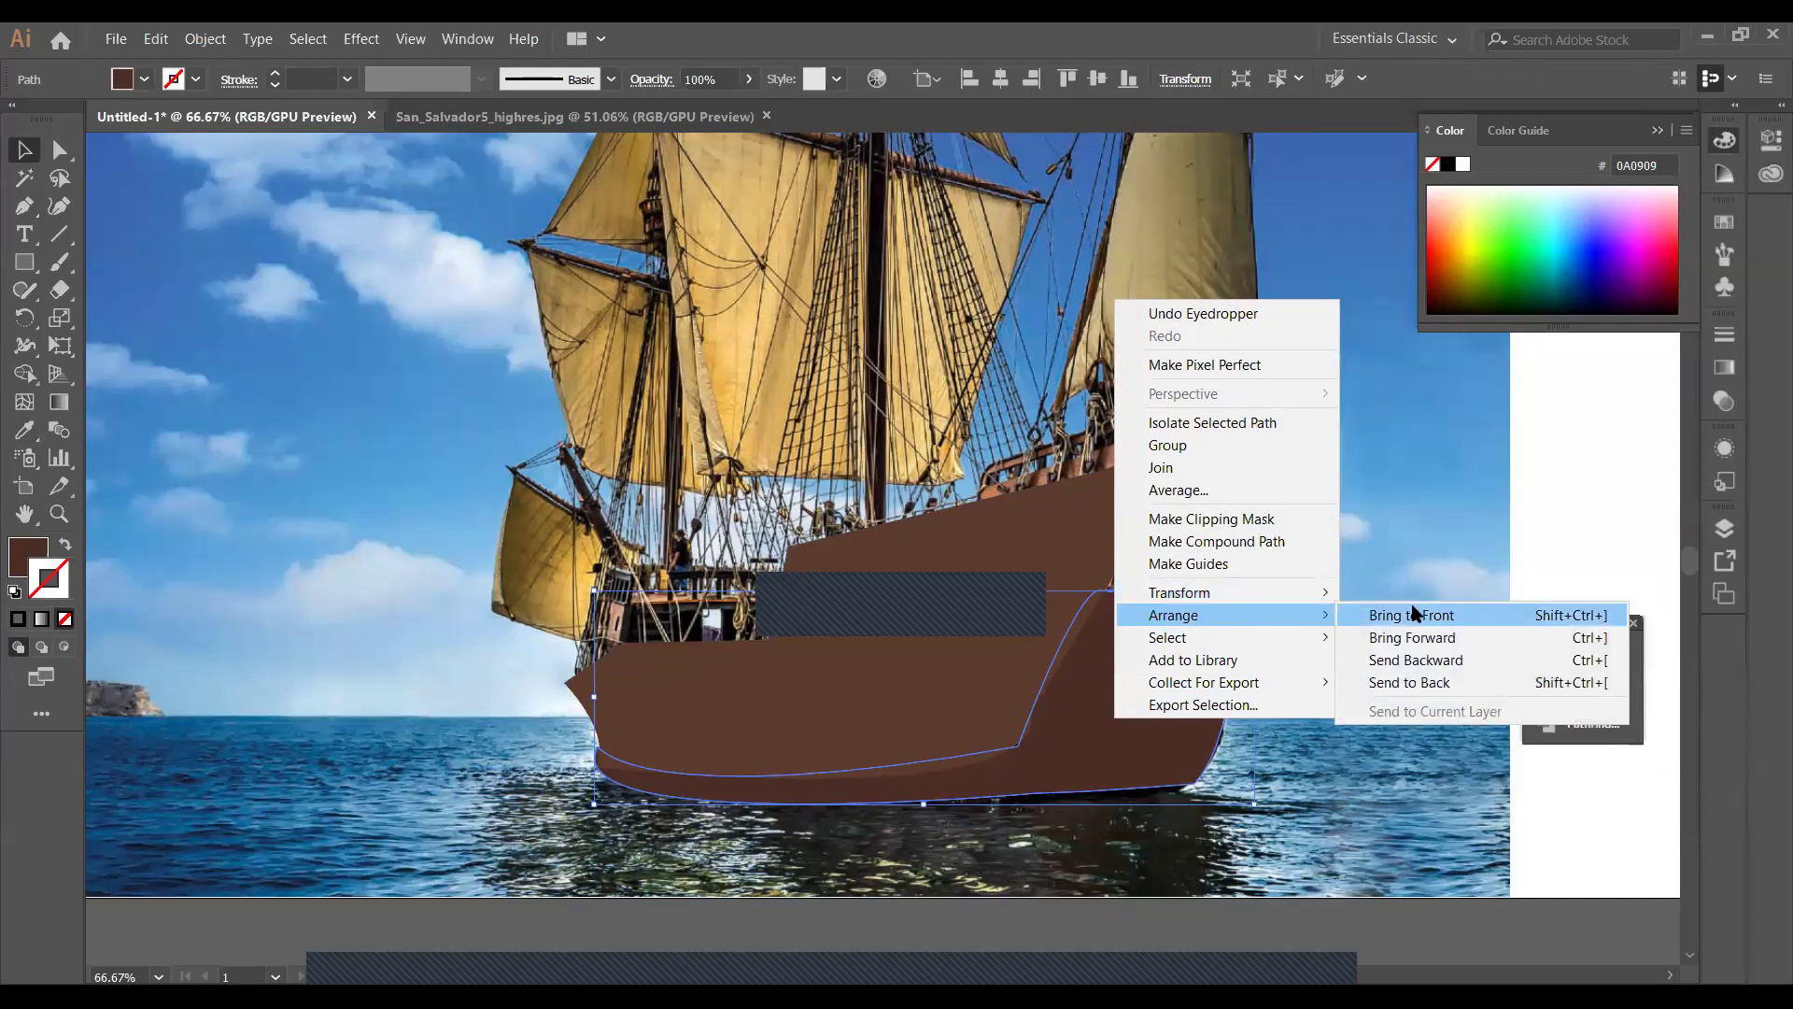
{"action": "left_click", "coordinate": [1429, 620]}
{"action": "left_click", "coordinate": [1340, 647]}
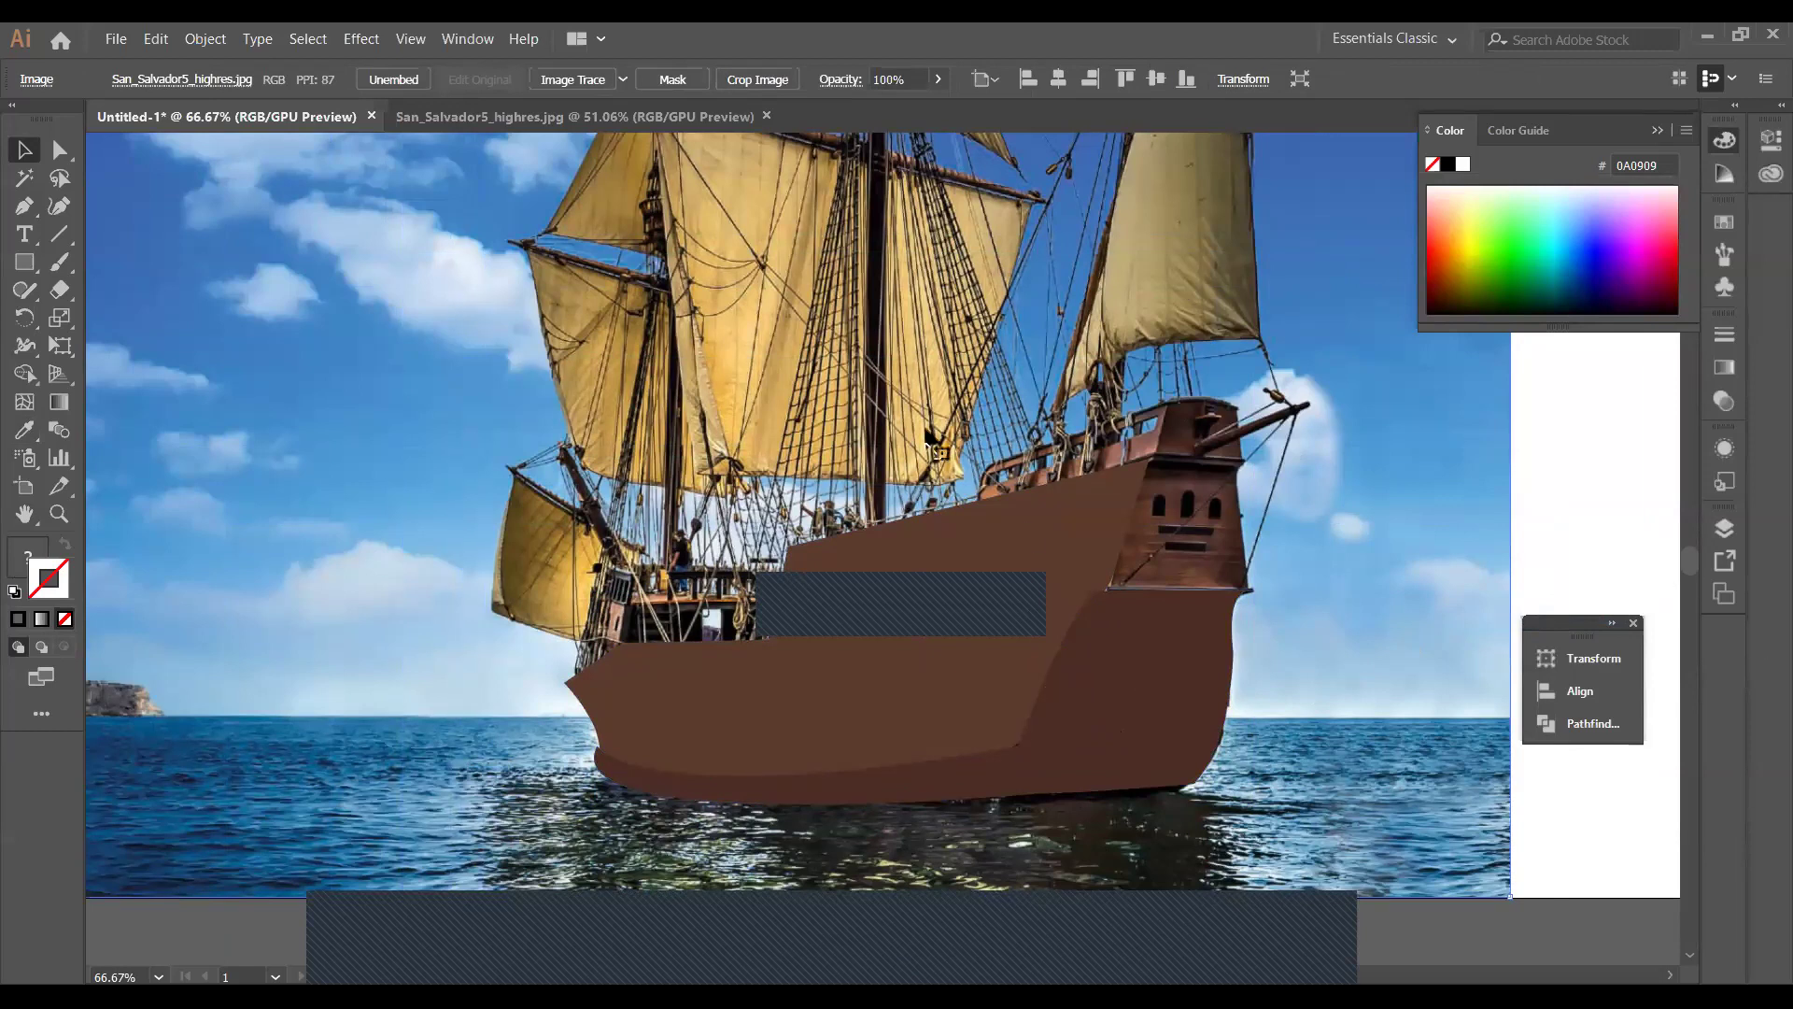
Zoom out, drag the ship photo off to the right, and marquee-select the brown hull shapes.
{"action": "scroll", "coordinate": [927, 435], "scroll_direction": "up", "scroll_amount": 1}
{"action": "key", "text": "ctrl+plus"}
{"action": "key", "text": "ctrl+plus"}
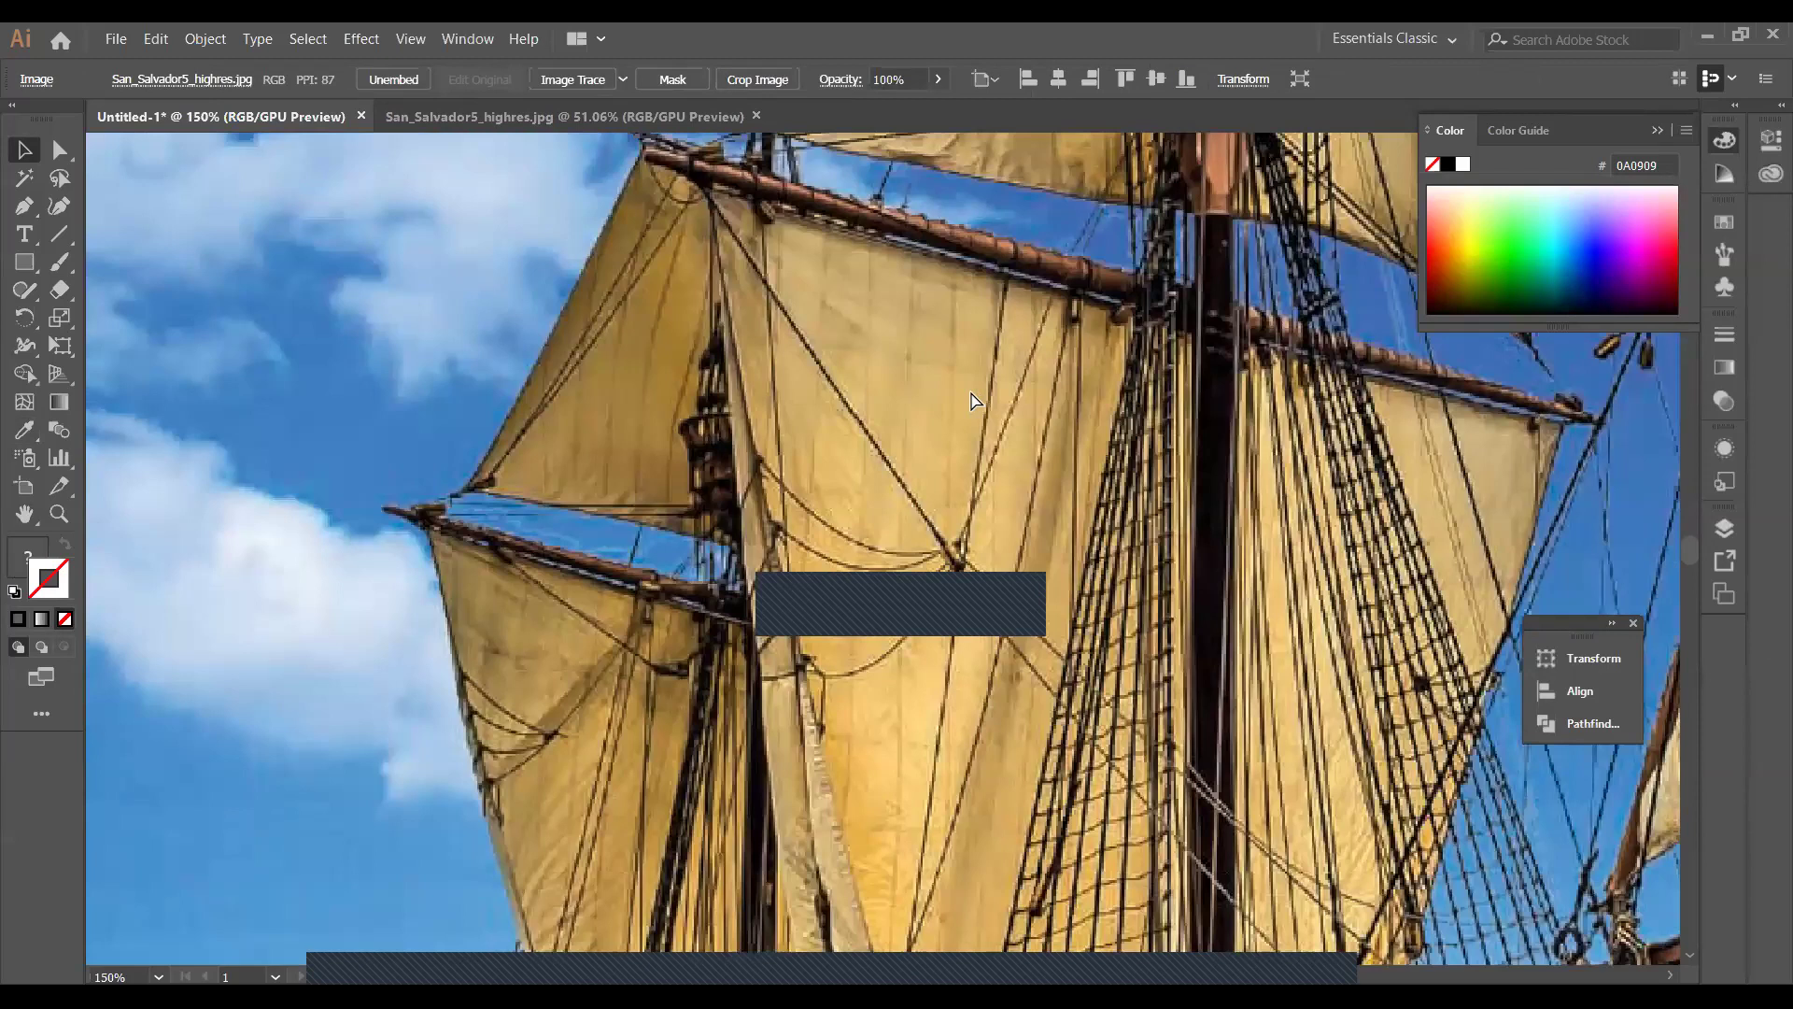
{"action": "key", "text": "ctrl+minus"}
{"action": "key", "text": "ctrl+minus"}
{"action": "key", "text": "ctrl+minus"}
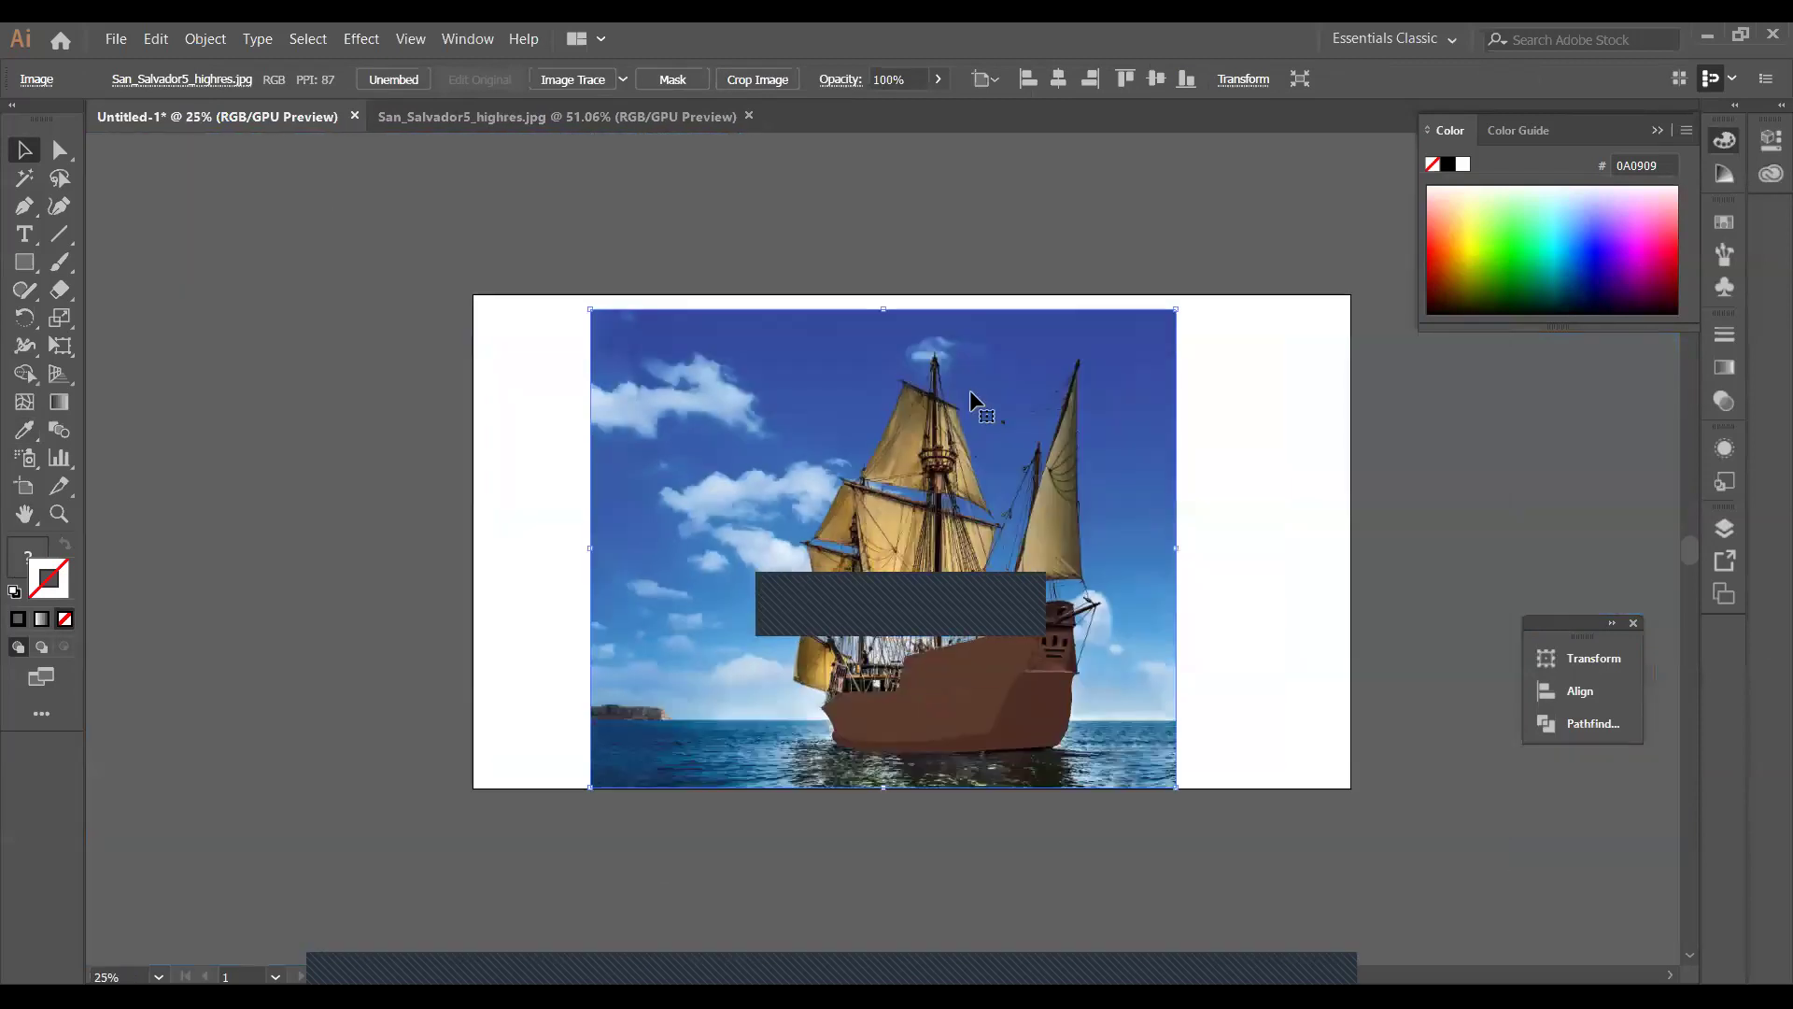
{"action": "left_click_drag", "start_coordinate": [972, 393], "coordinate": [1777, 627]}
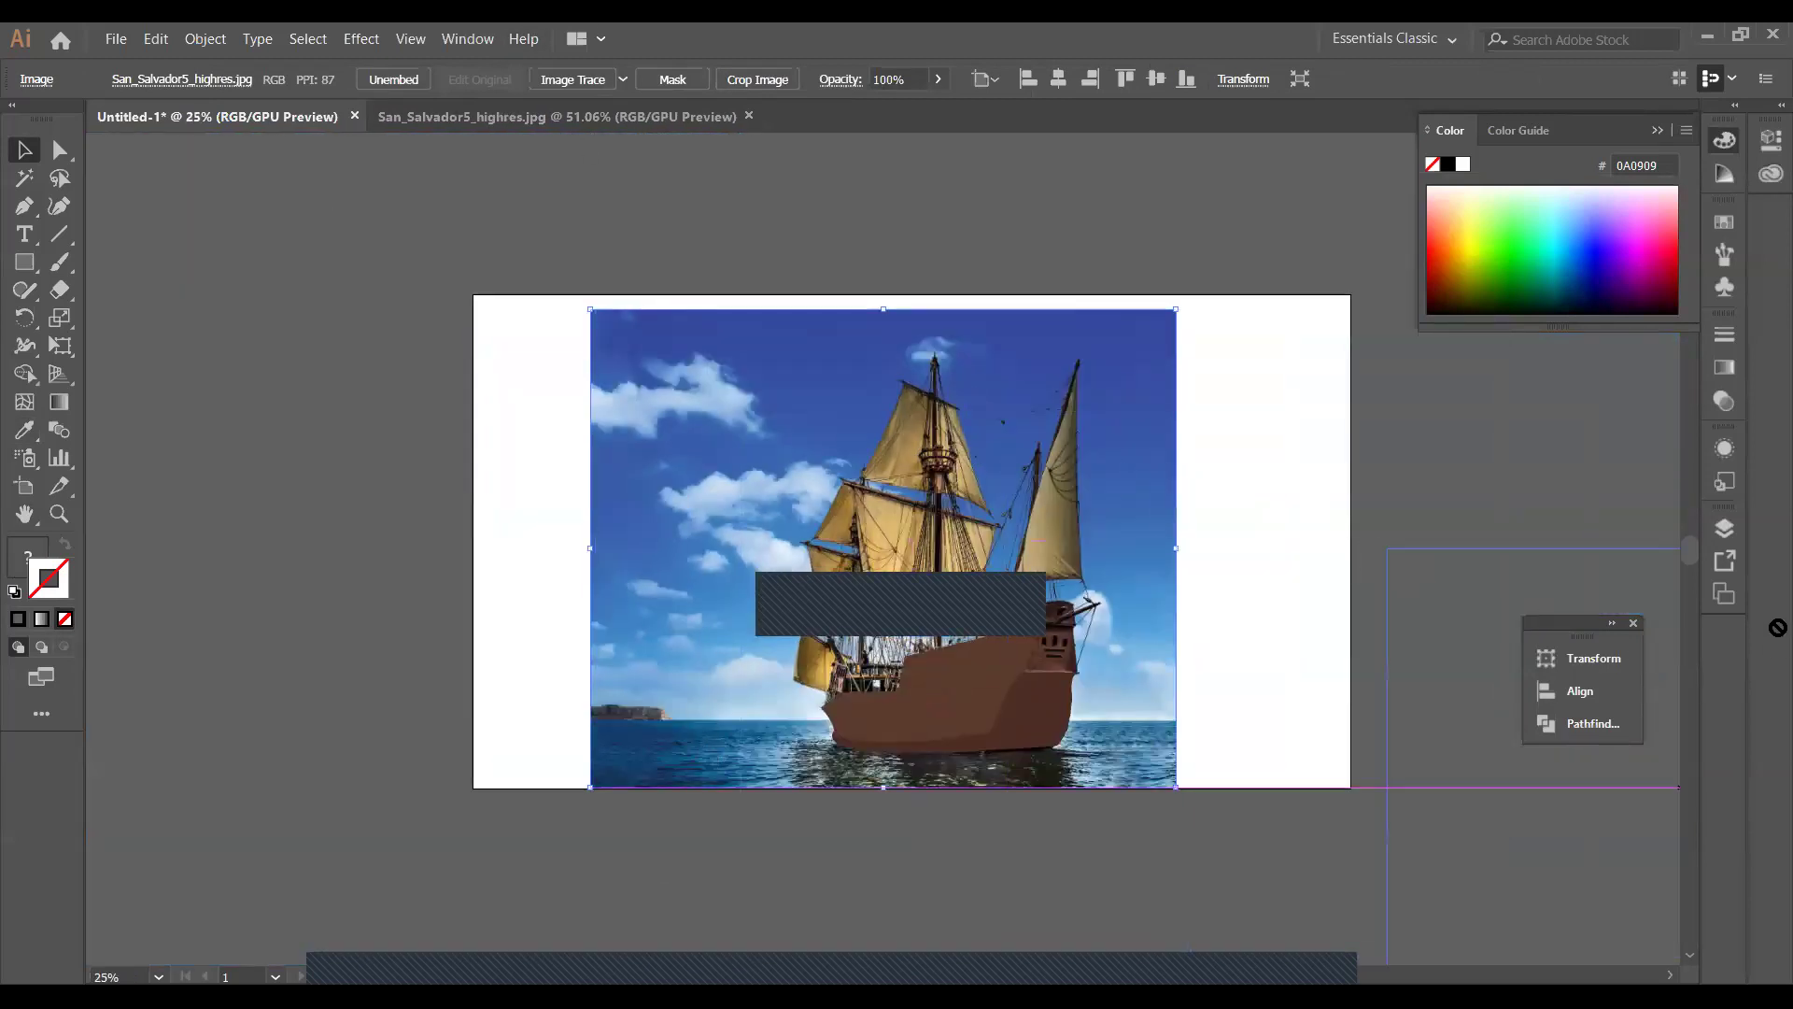
{"action": "left_click_drag", "start_coordinate": [899, 550], "coordinate": [1417, 626]}
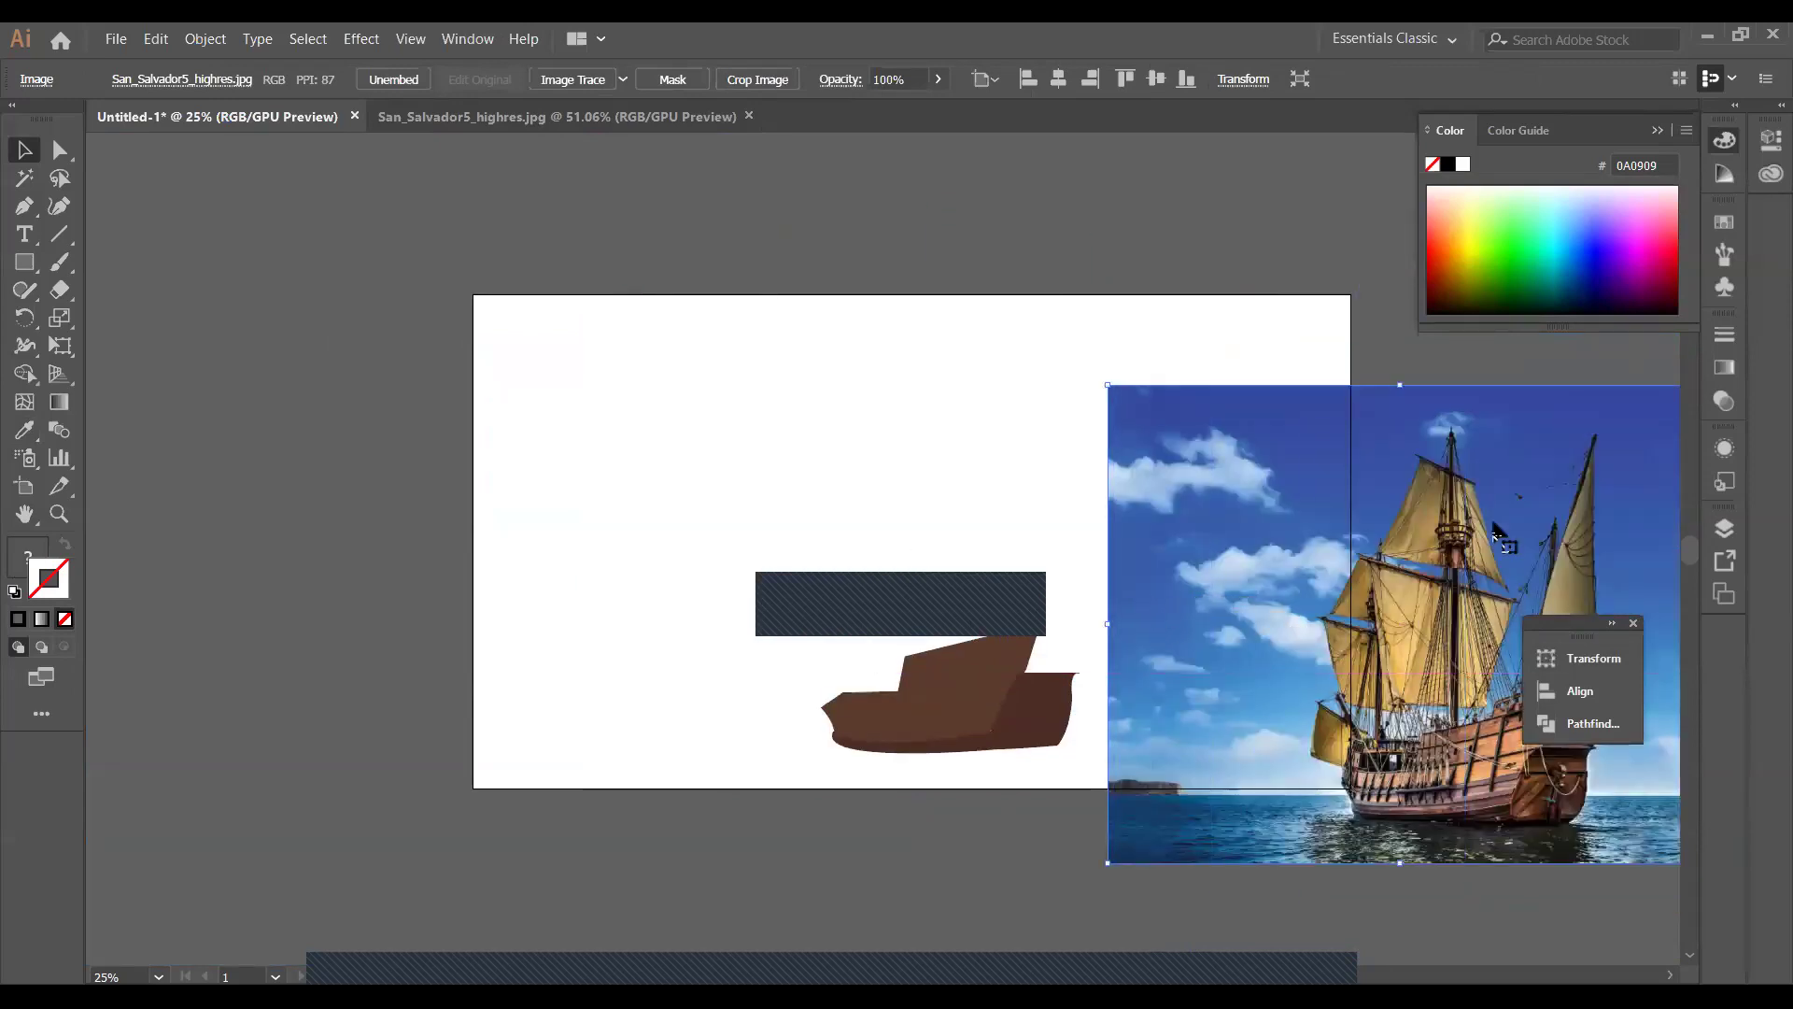
{"action": "left_click_drag", "start_coordinate": [695, 566], "coordinate": [1049, 772]}
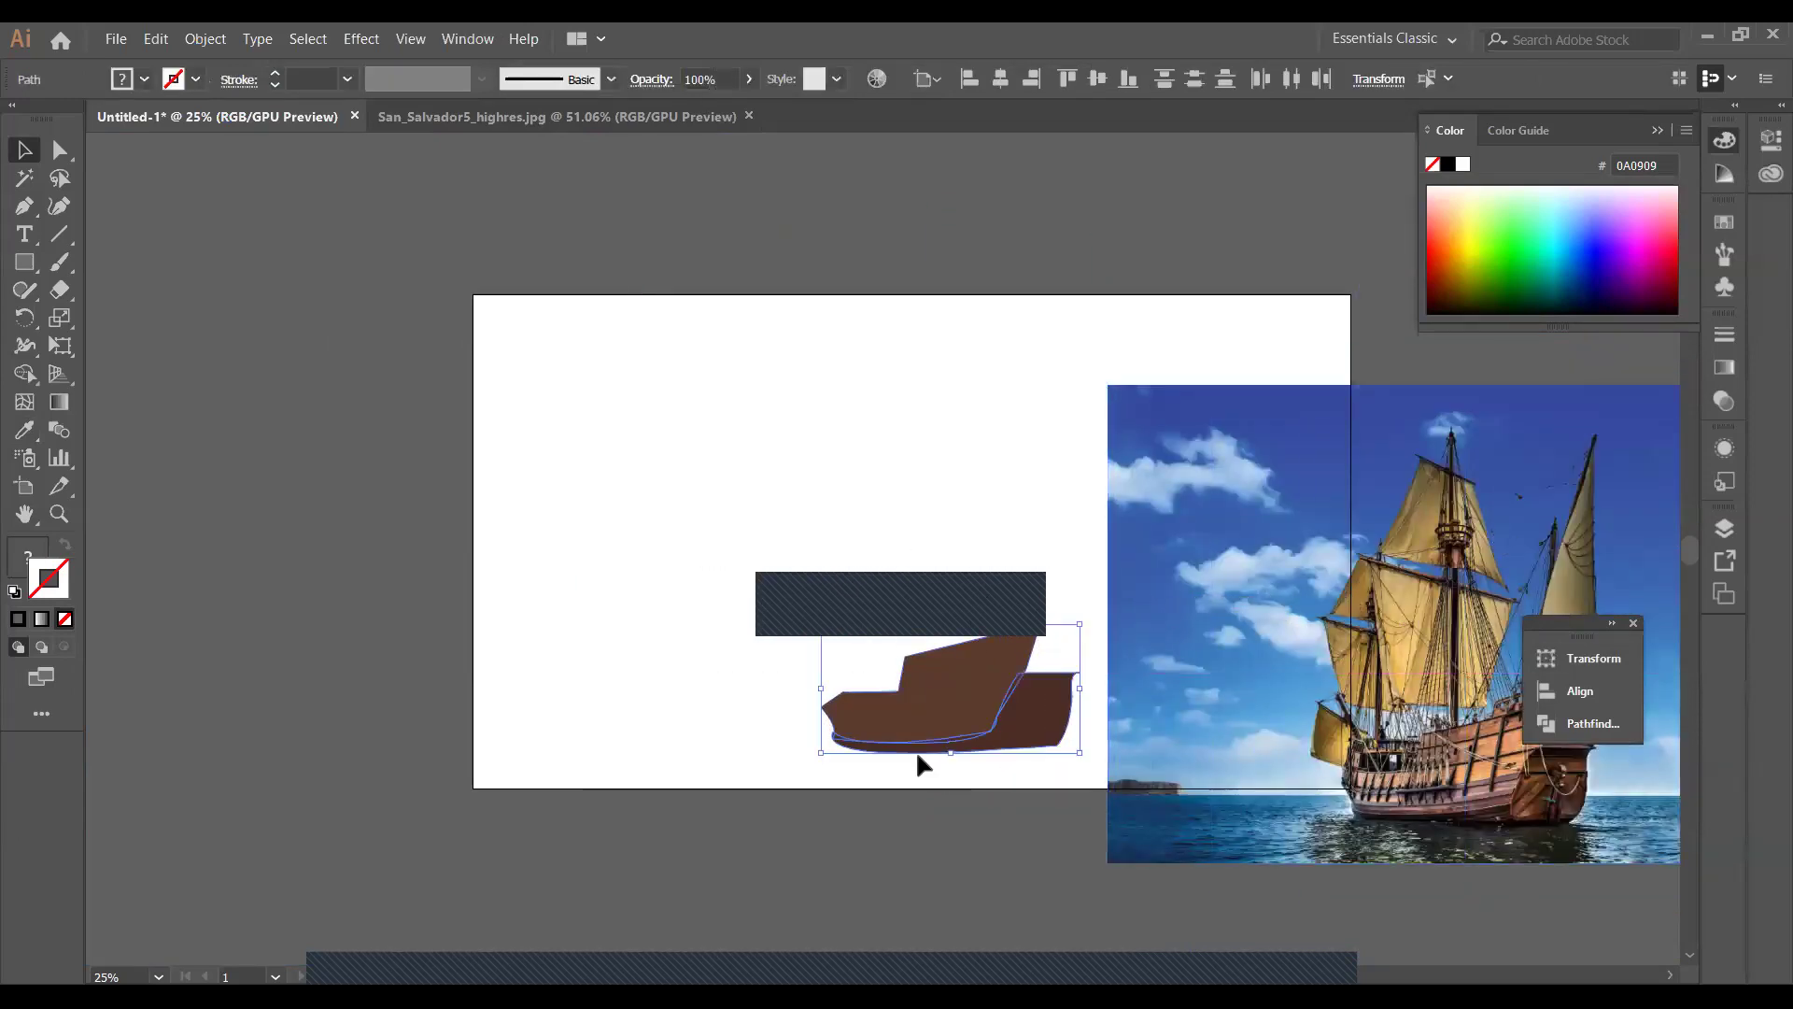
Zoom in and round the front hull shape's sharp corner into a smooth curve.
{"action": "key", "text": "ctrl+plus"}
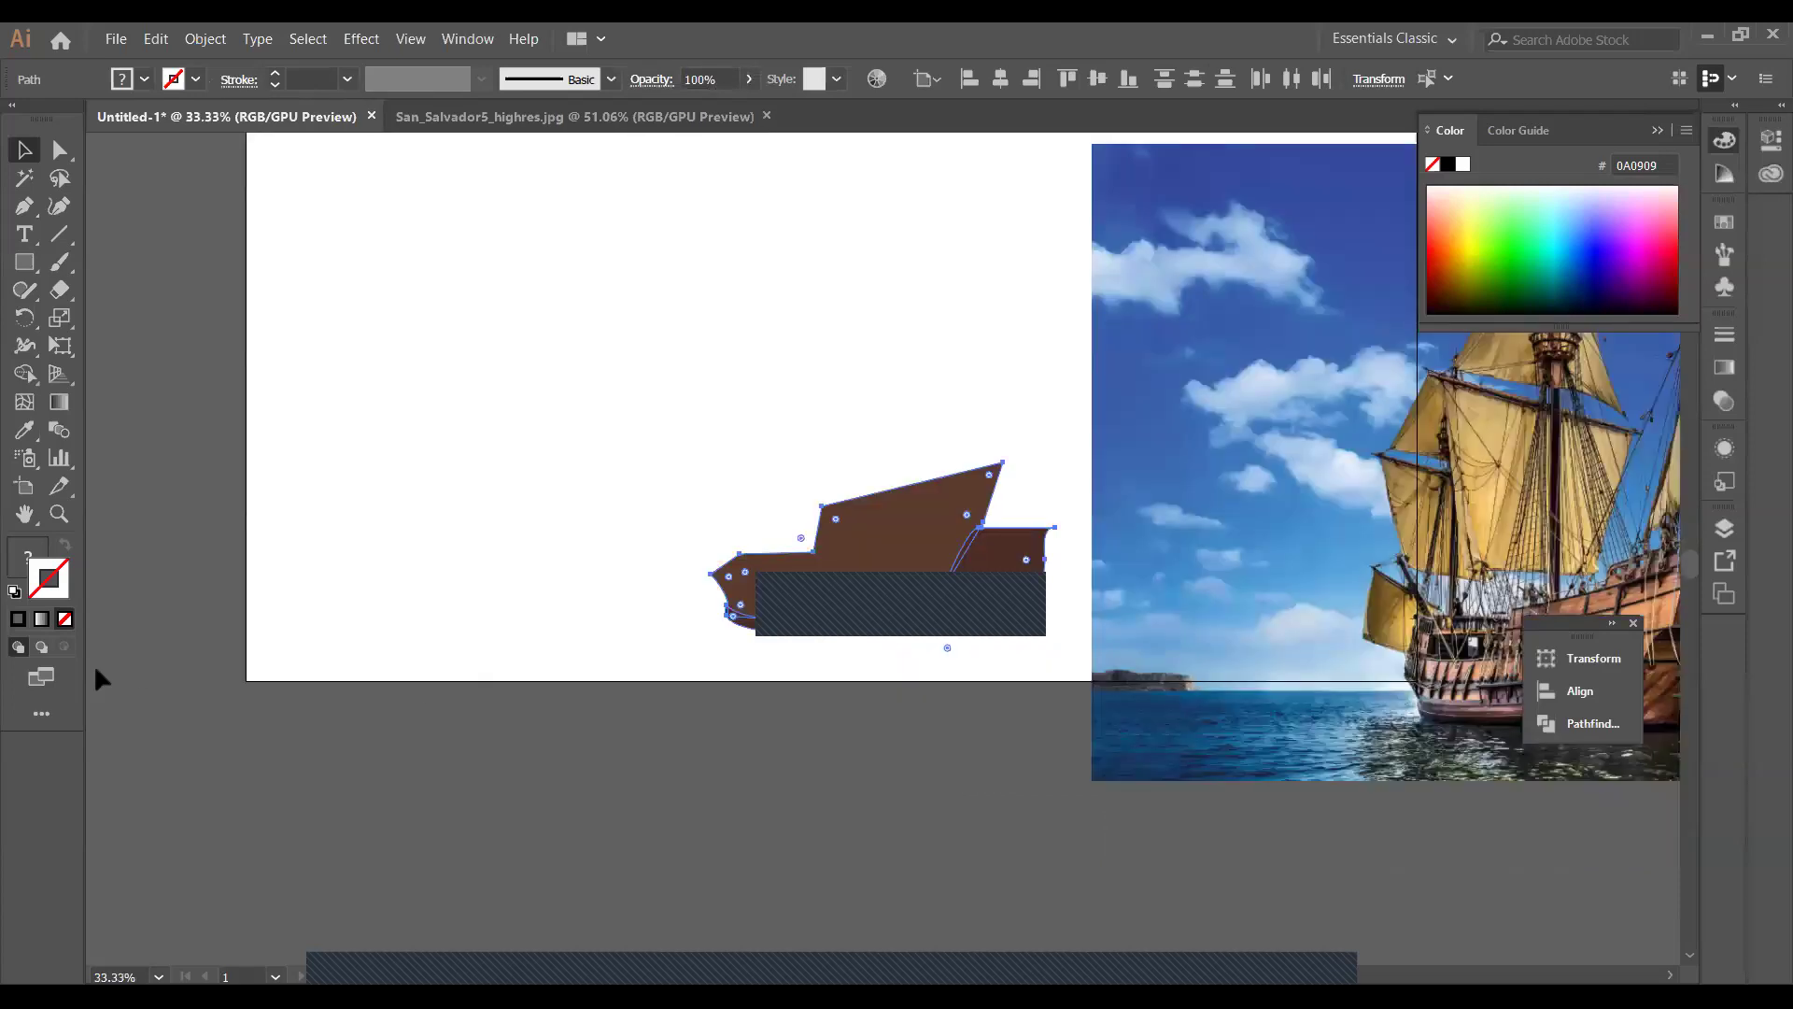
{"action": "key", "text": "ctrl+plus"}
{"action": "key", "text": "ctrl+plus"}
{"action": "key", "text": "ctrl+plus"}
{"action": "key", "text": "ctrl+plus"}
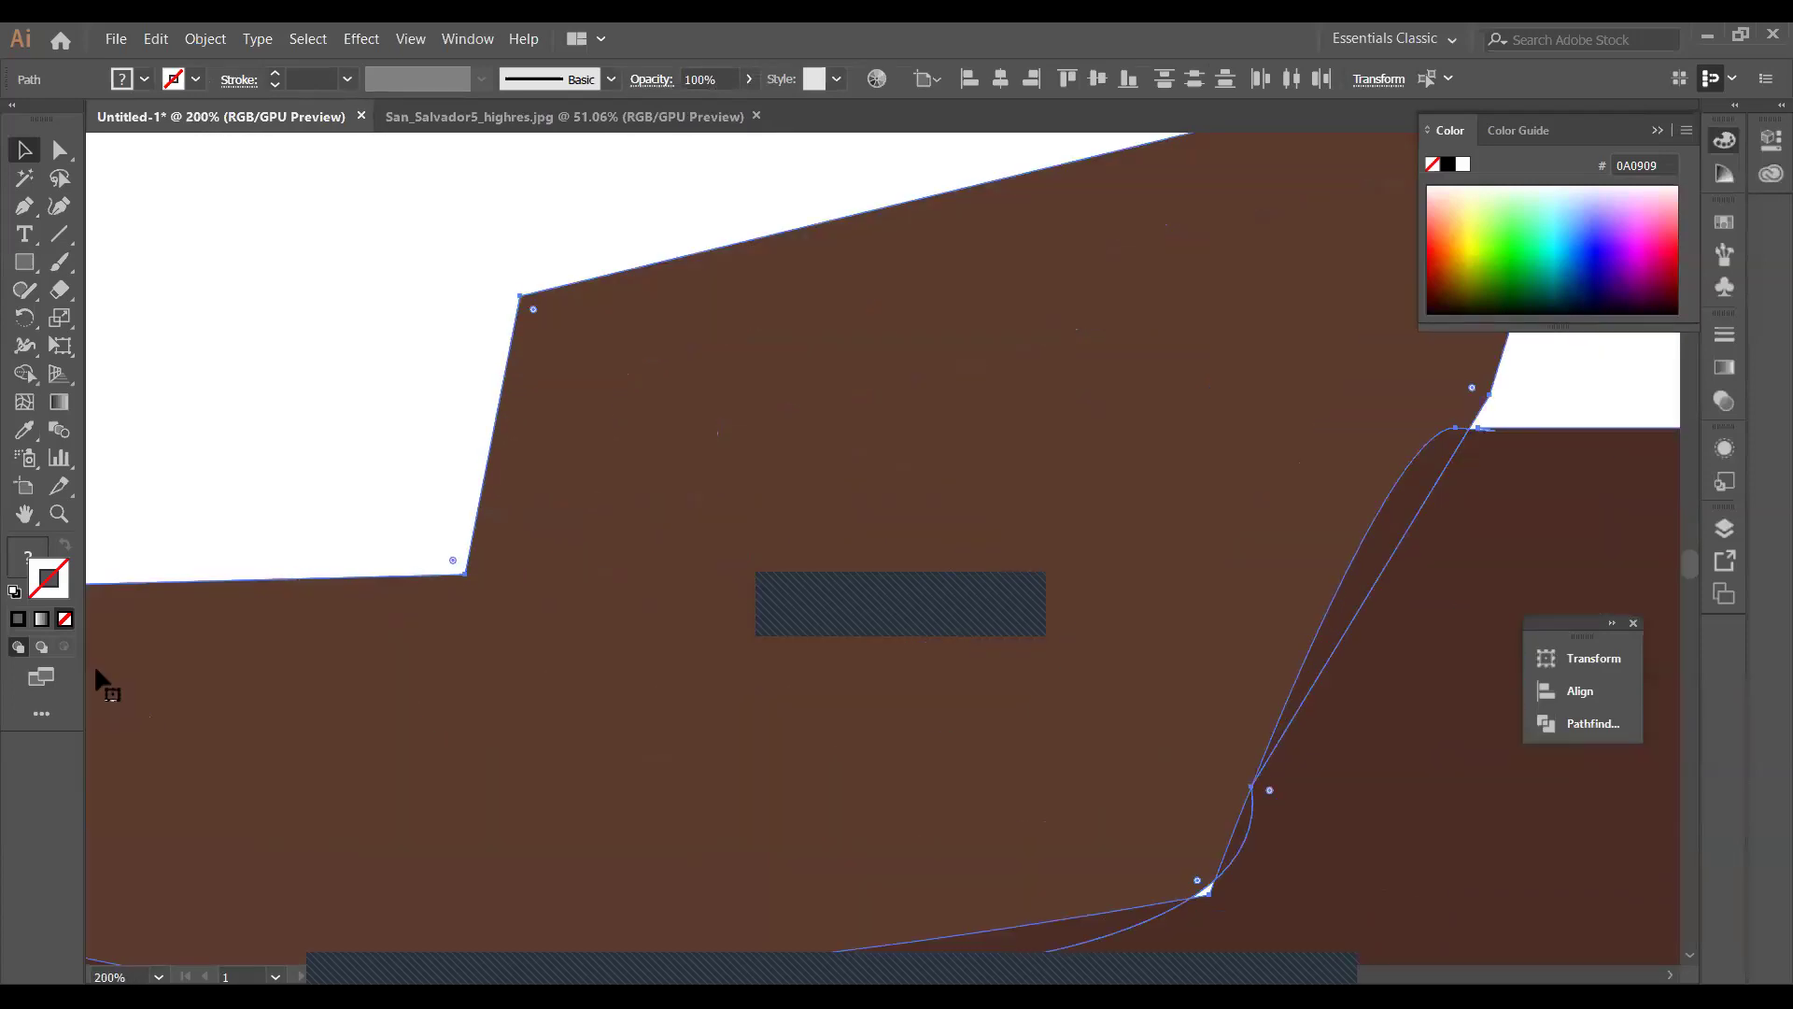
{"action": "scroll", "coordinate": [1355, 774], "scroll_direction": "down", "scroll_amount": 1}
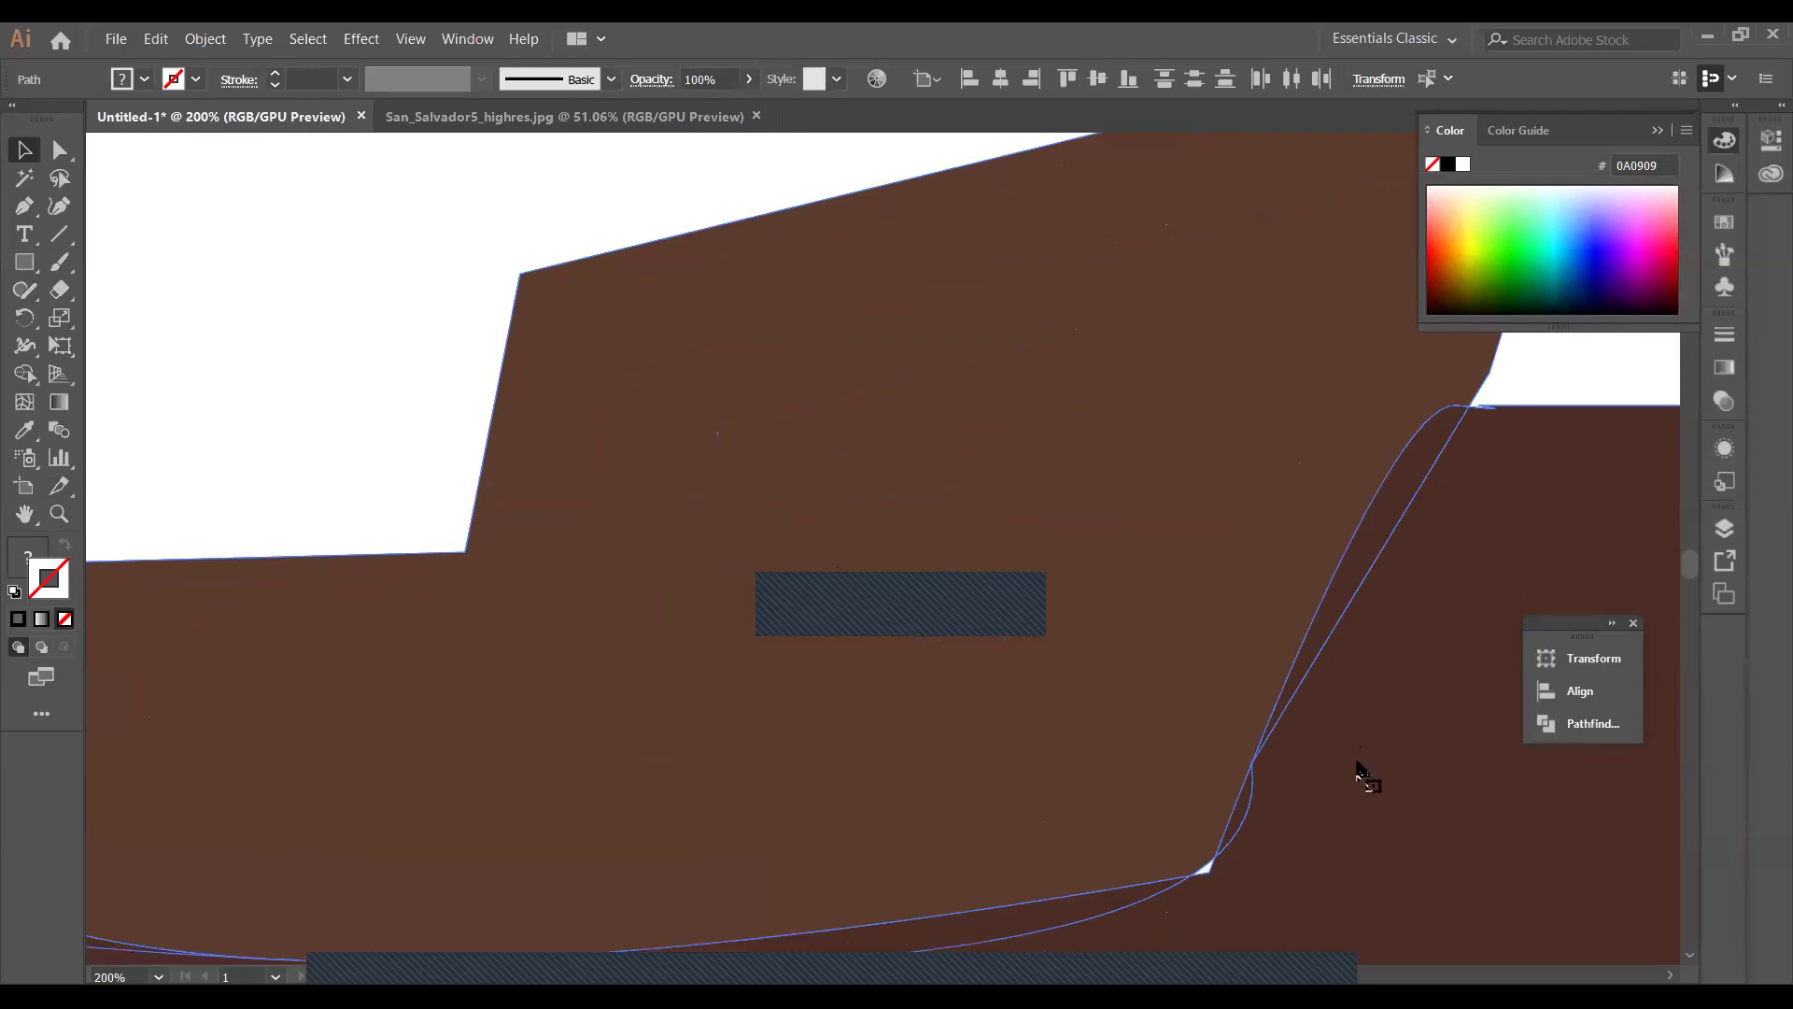
{"action": "scroll", "coordinate": [1359, 775], "scroll_direction": "down", "scroll_amount": 5}
{"action": "scroll", "coordinate": [1252, 845], "scroll_direction": "down", "scroll_amount": 2}
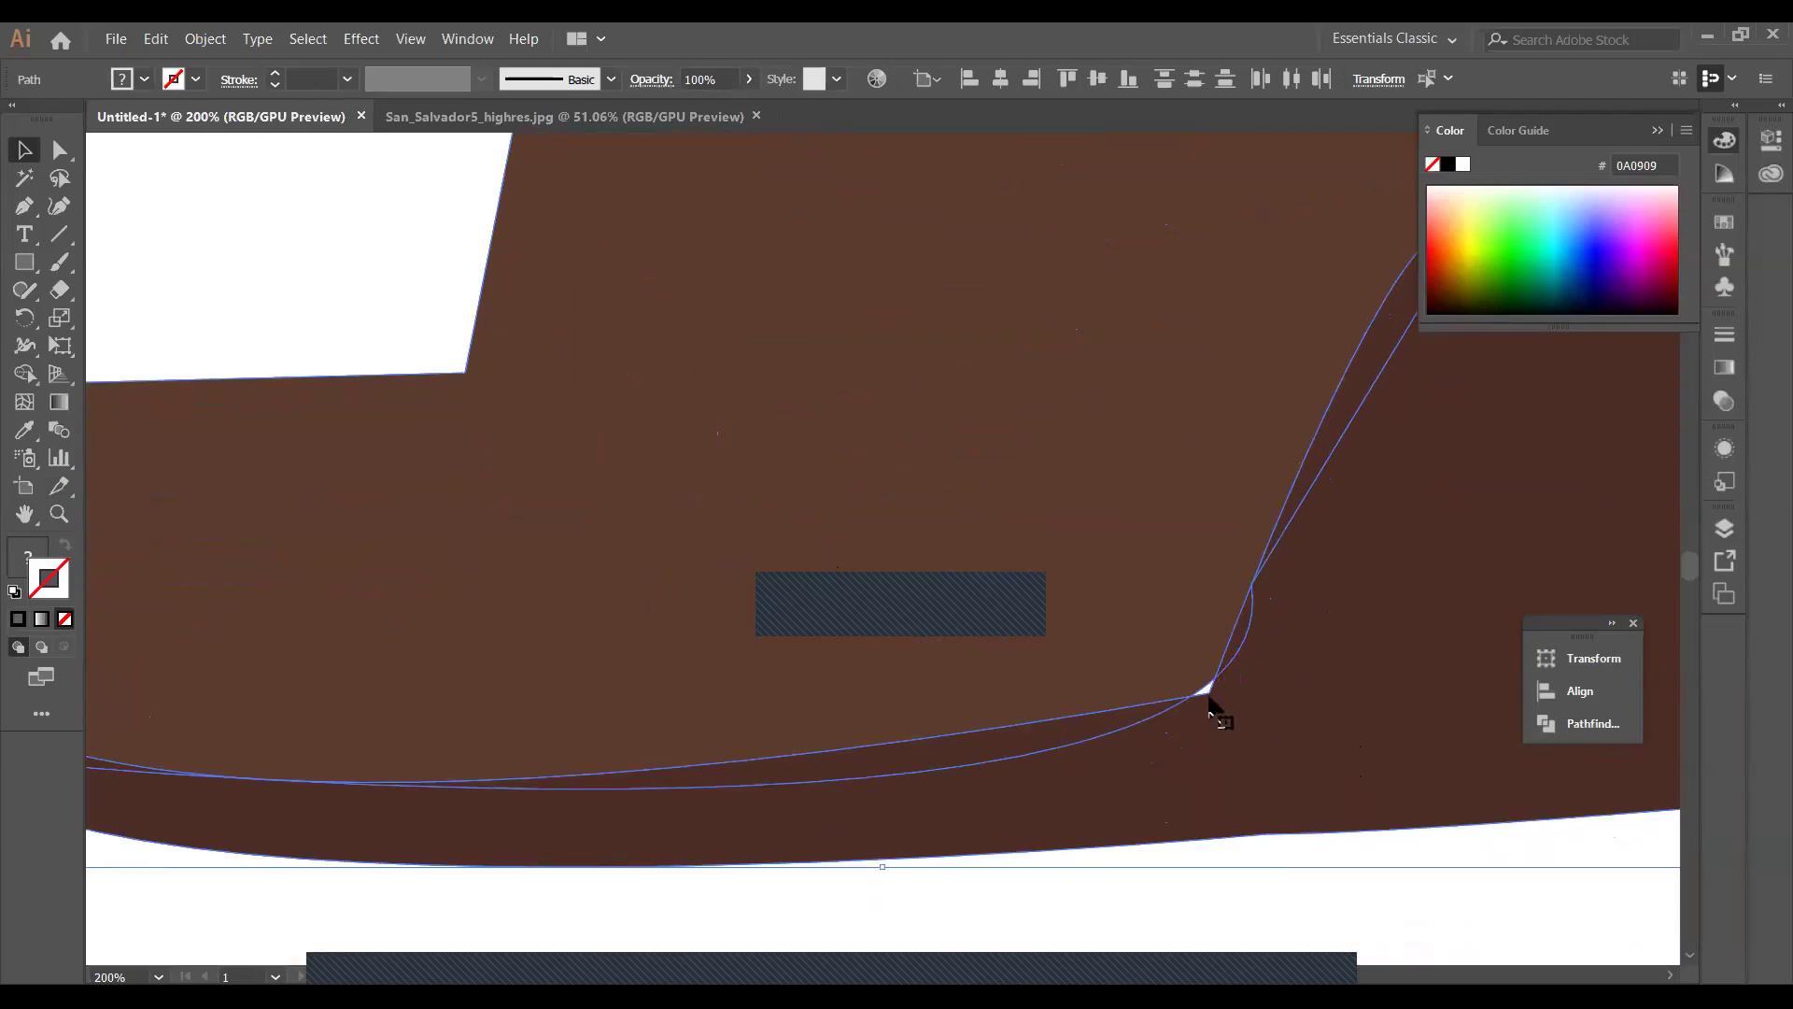
{"action": "left_click", "coordinate": [1356, 867]}
{"action": "mouse_move", "coordinate": [1158, 710]}
{"action": "left_mouse_down"}
{"action": "mouse_move", "coordinate": [1209, 699]}
{"action": "mouse_move", "coordinate": [1165, 688]}
{"action": "mouse_move", "coordinate": [1211, 699]}
{"action": "mouse_move", "coordinate": [1163, 664]}
{"action": "mouse_move", "coordinate": [1242, 654]}
{"action": "left_mouse_up"}
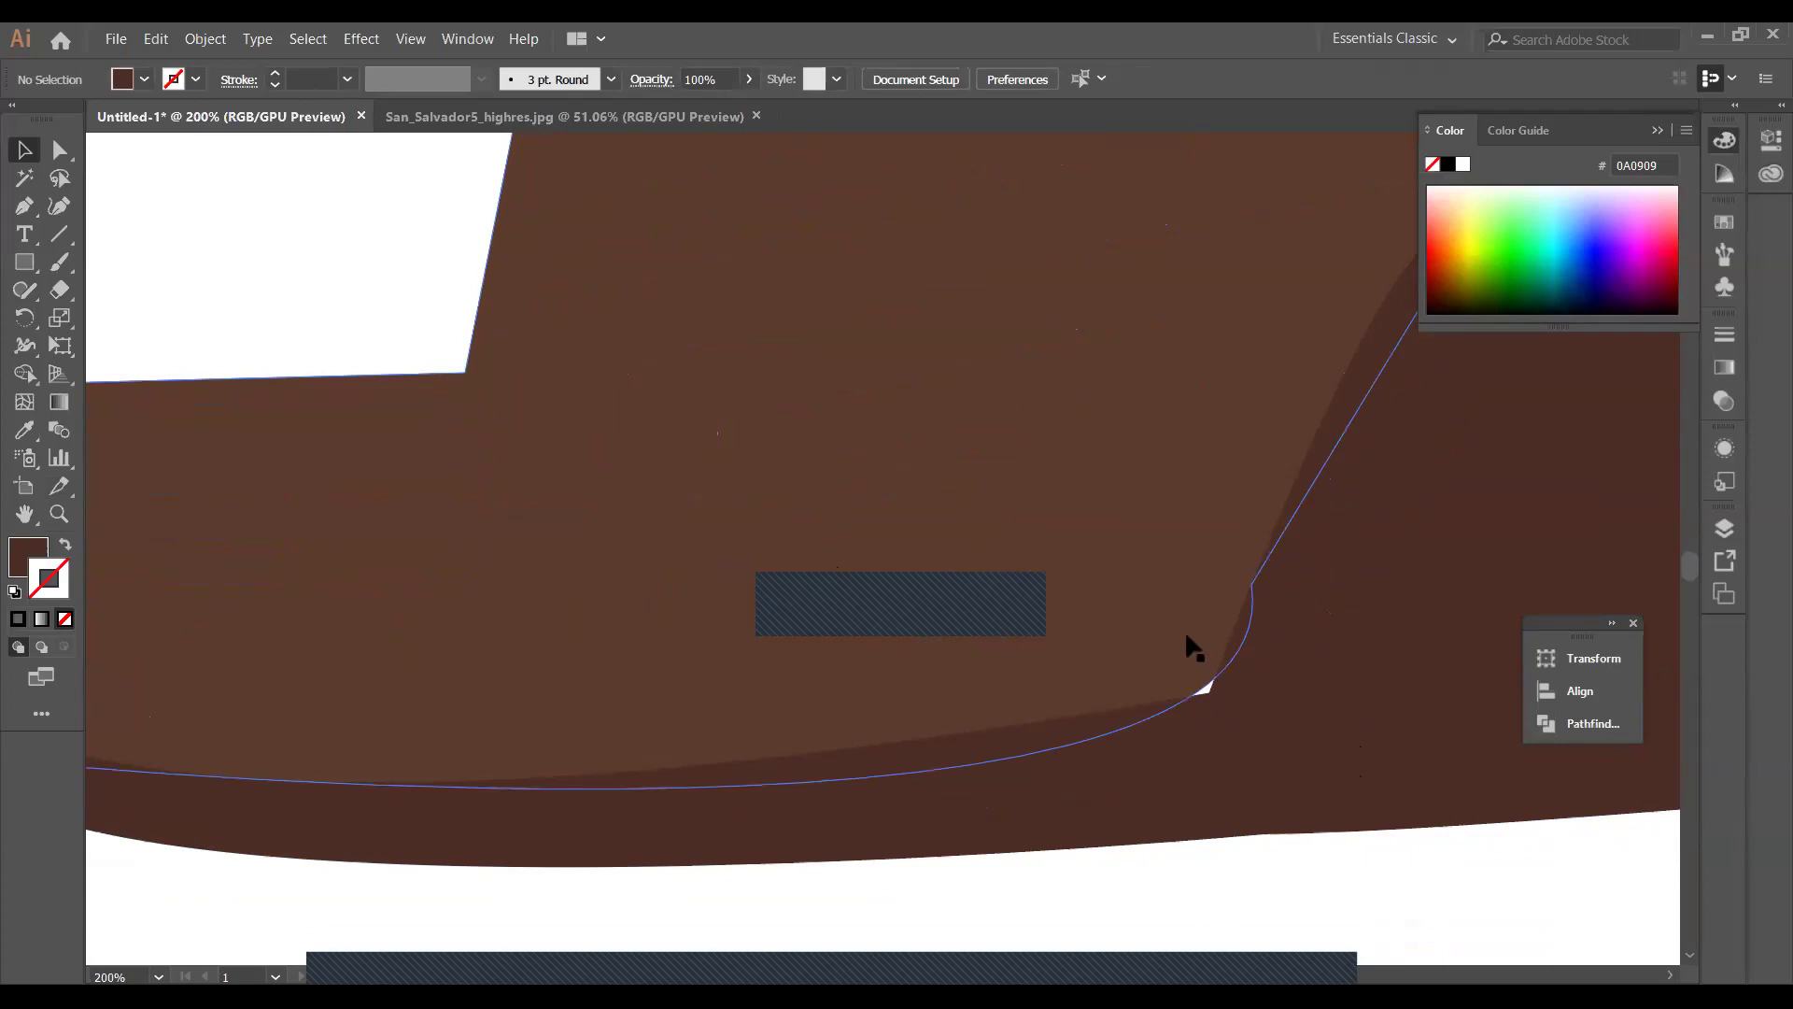
Stretch the hull shape's top up about 4 px, then zoom out to review both shapes.
{"action": "left_click", "coordinate": [1222, 711]}
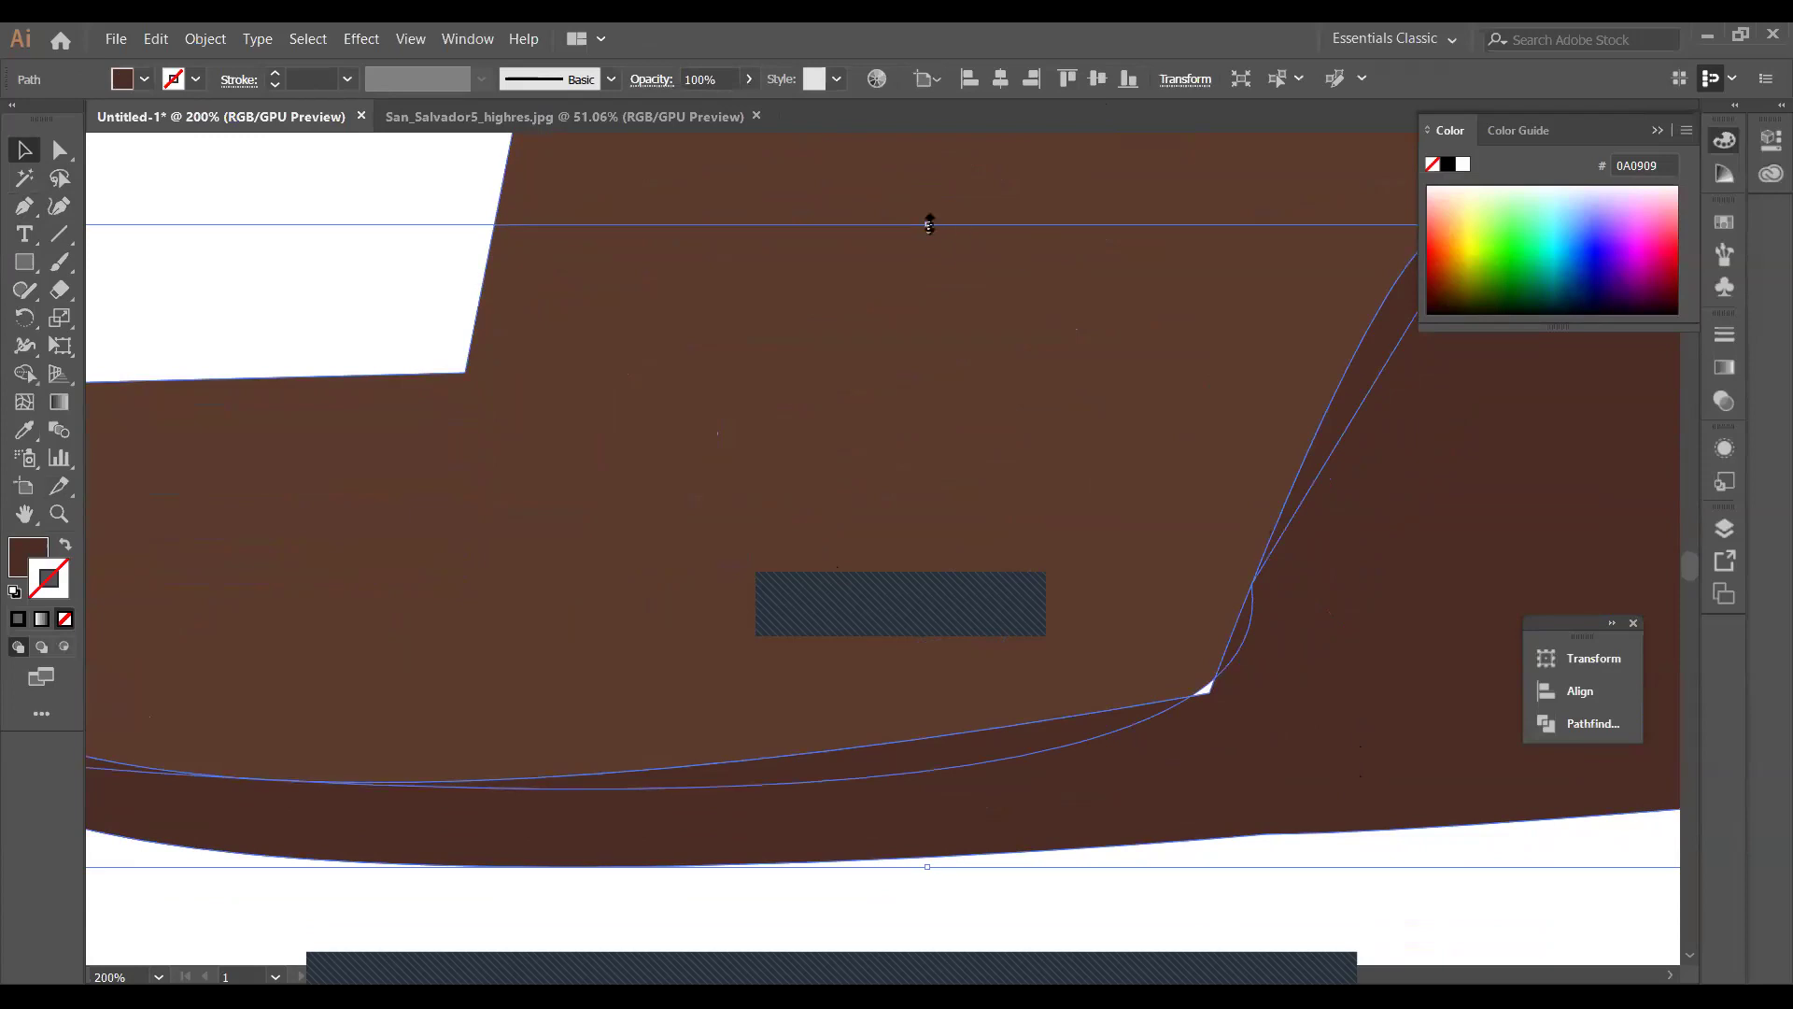
{"action": "left_click_drag", "start_coordinate": [927, 230], "coordinate": [939, 241]}
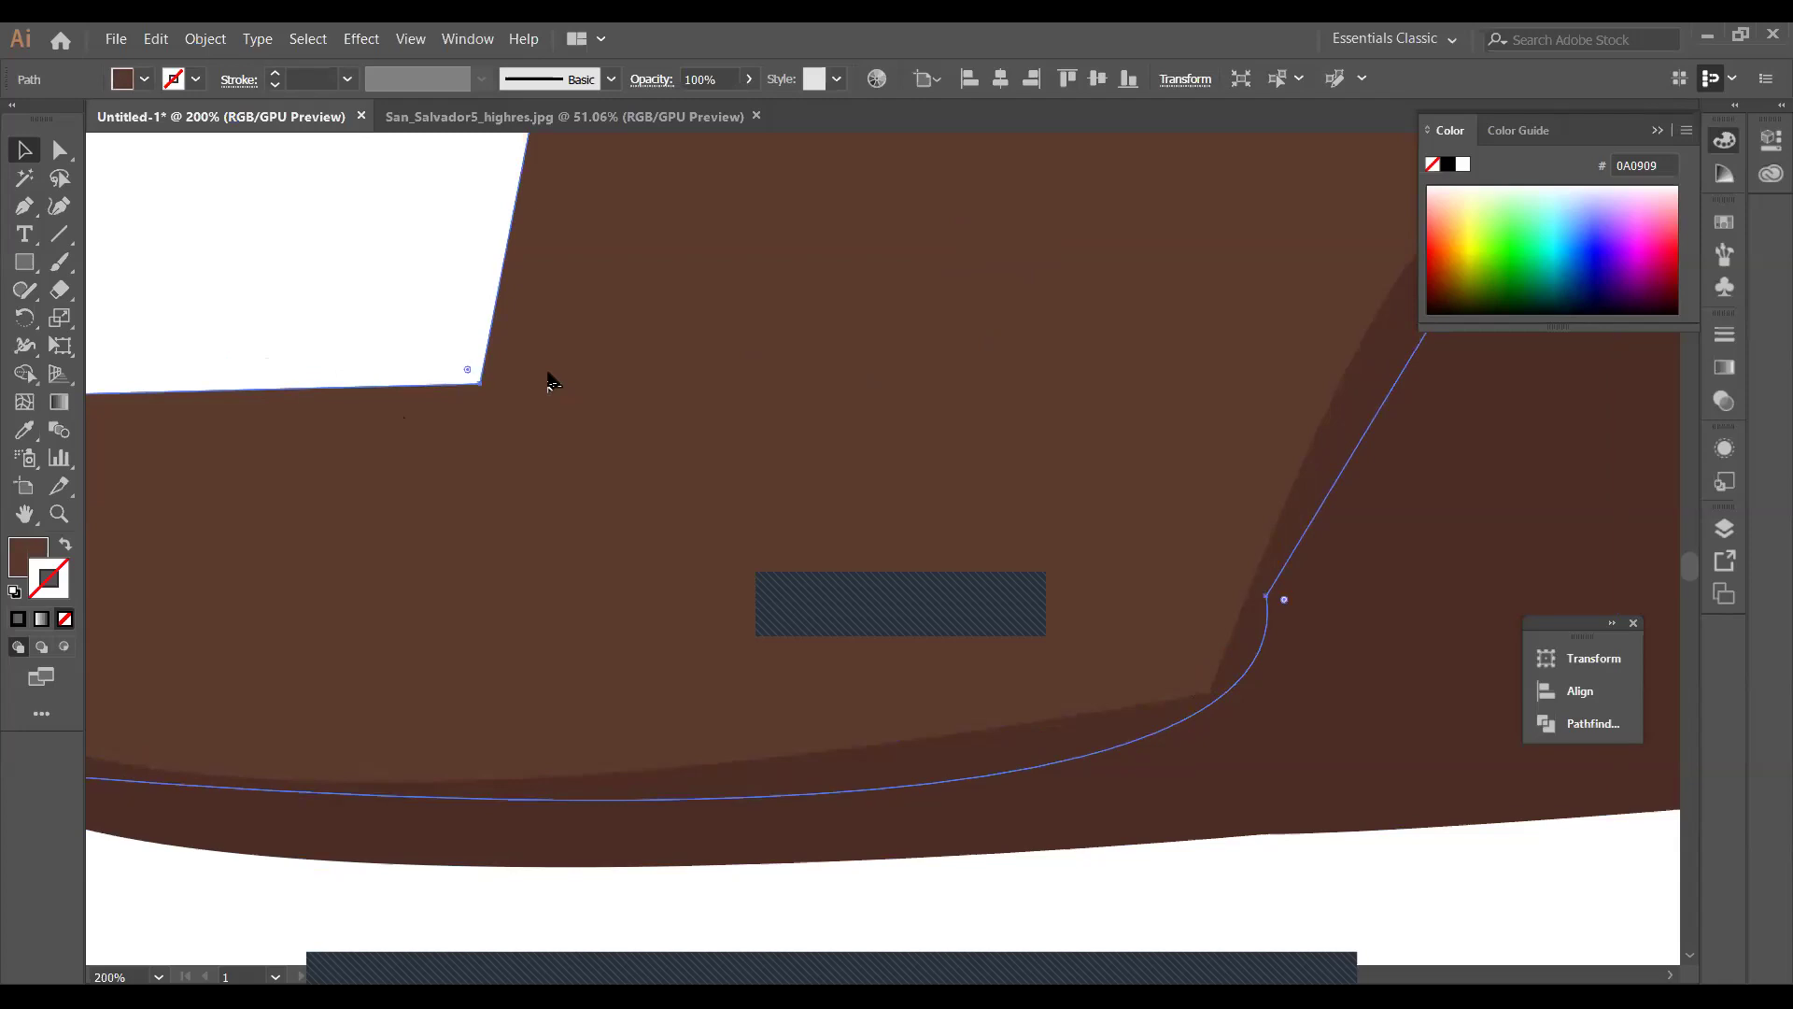
{"action": "key", "text": "ctrl+plus"}
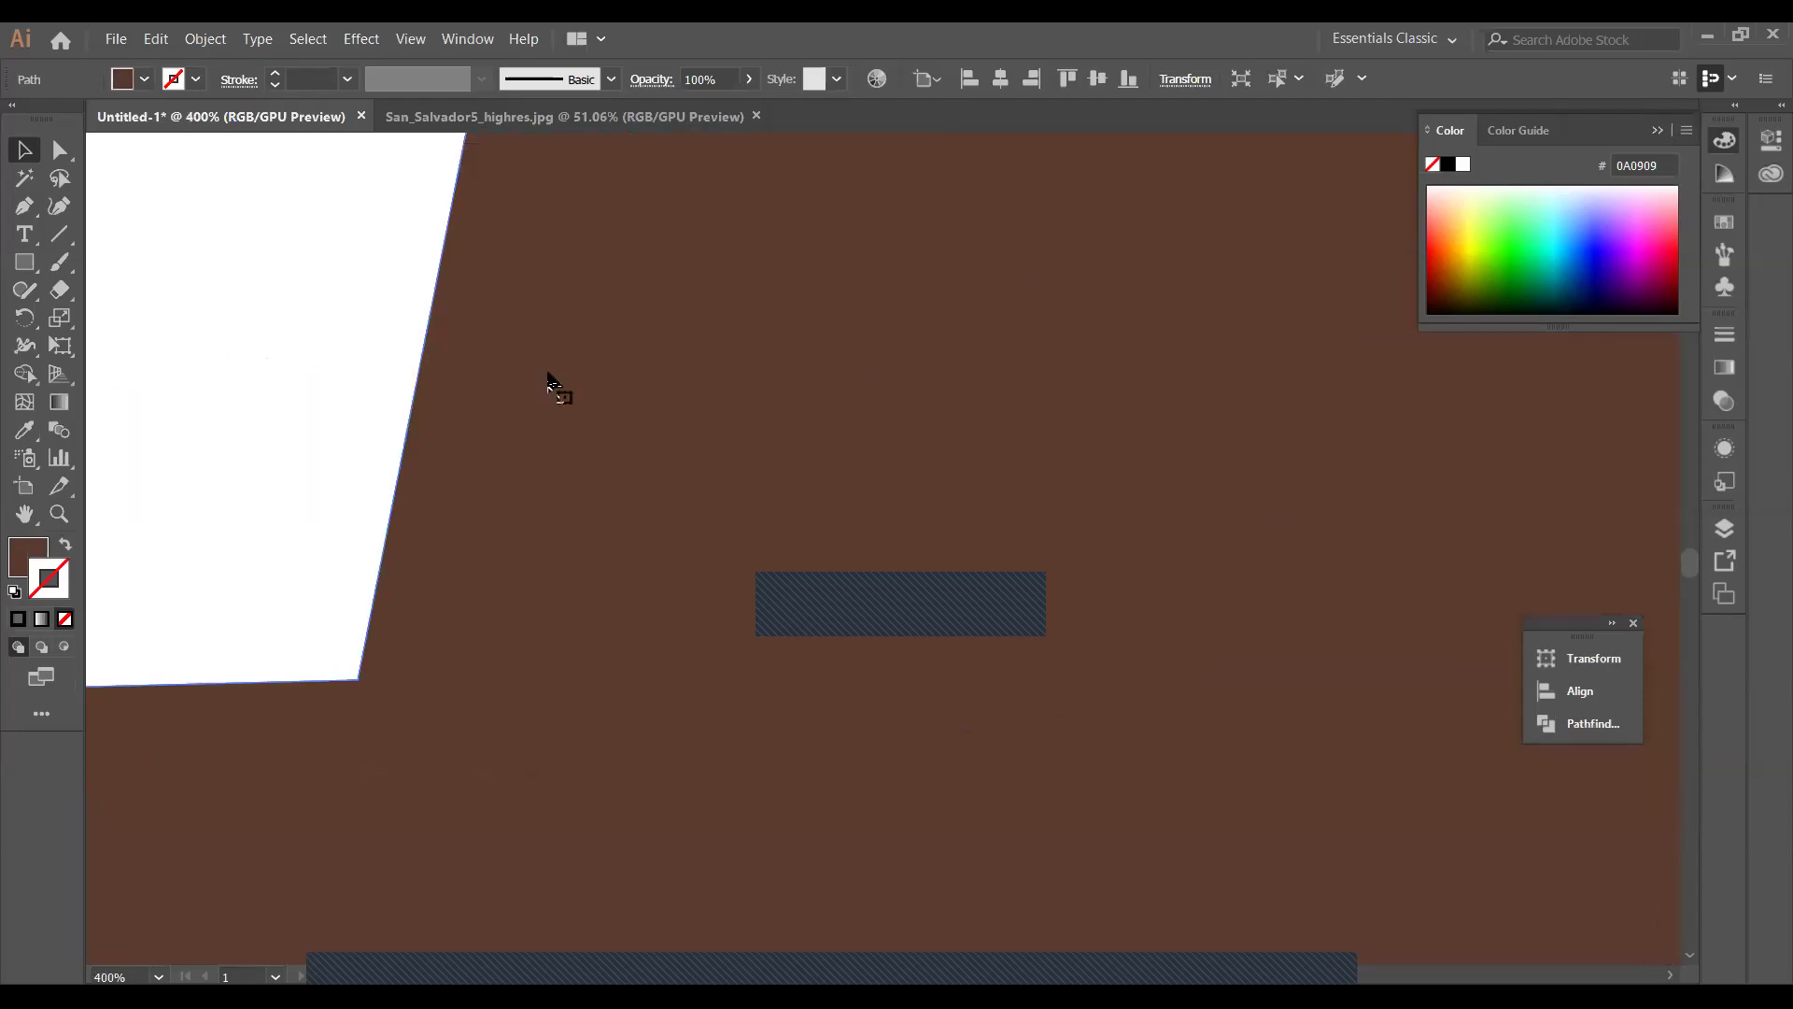
{"action": "scroll", "coordinate": [1262, 643], "scroll_direction": "down", "scroll_amount": 3}
{"action": "scroll", "coordinate": [1265, 643], "scroll_direction": "down", "scroll_amount": 3}
{"action": "scroll", "coordinate": [1267, 643], "scroll_direction": "down", "scroll_amount": 3}
{"action": "scroll", "coordinate": [1267, 642], "scroll_direction": "down", "scroll_amount": 2}
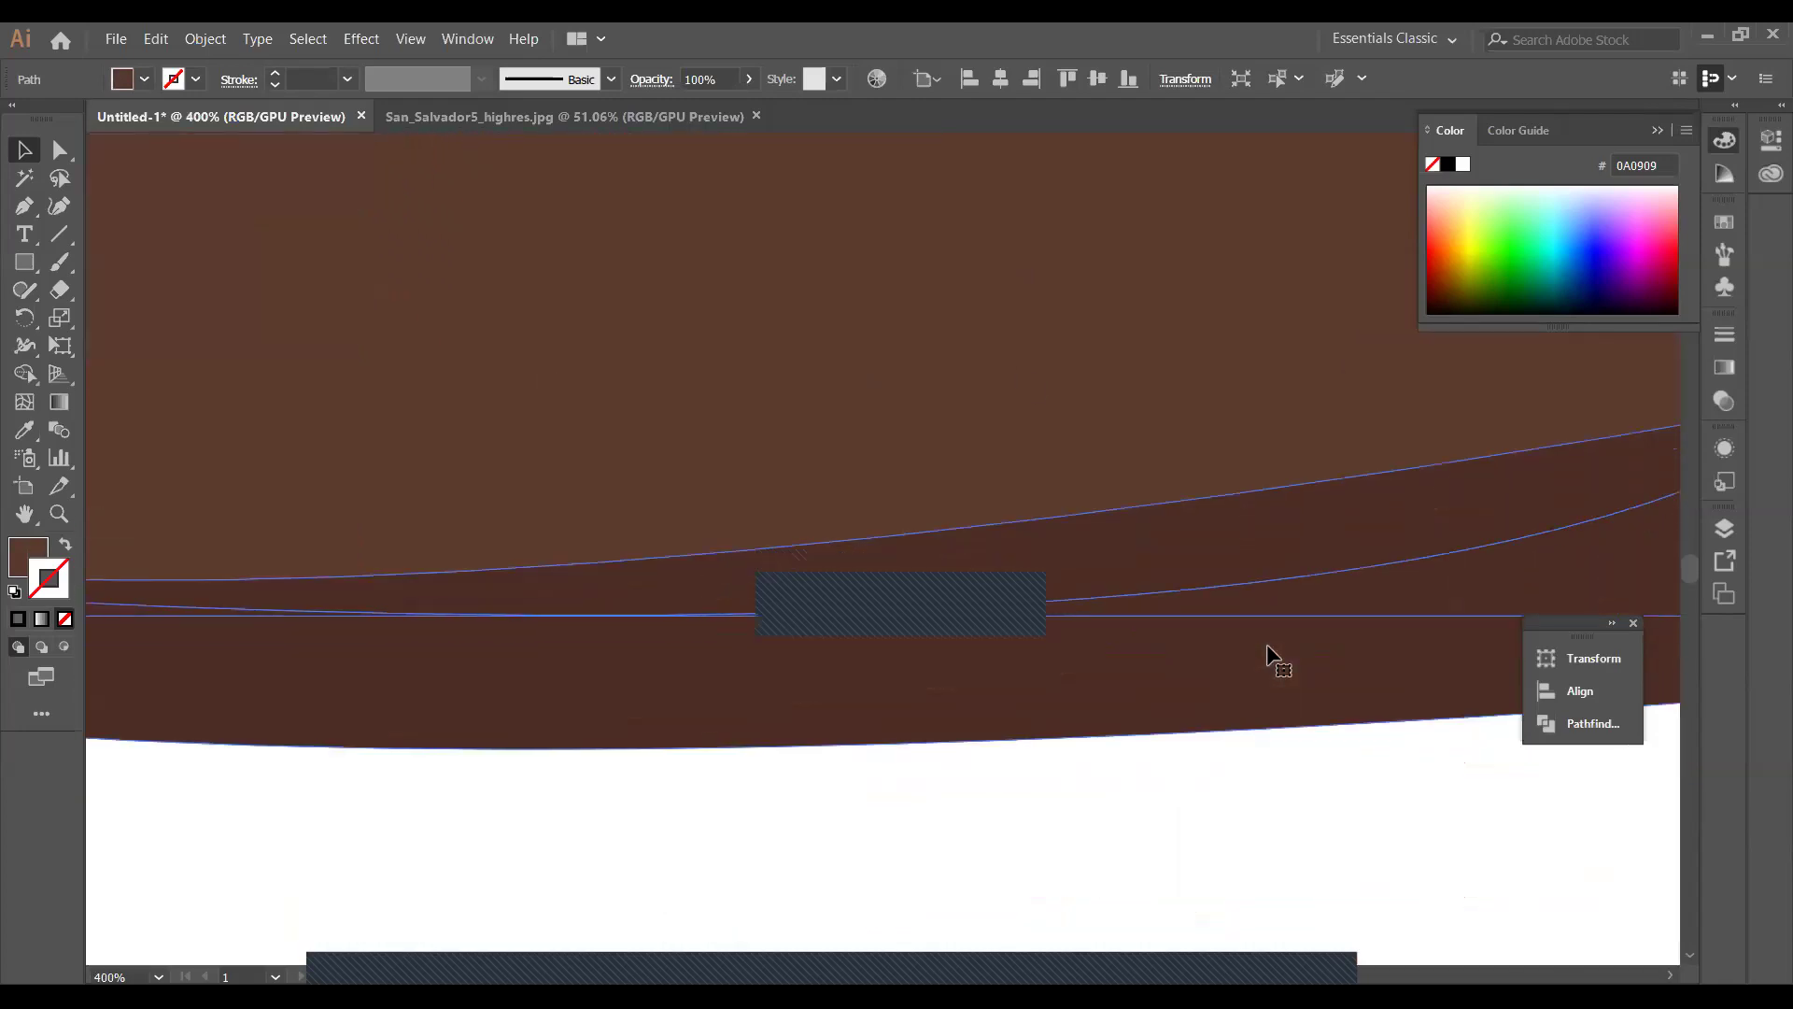
{"action": "scroll", "coordinate": [1267, 642], "scroll_direction": "down", "scroll_amount": 3}
{"action": "scroll", "coordinate": [1266, 643], "scroll_direction": "up", "scroll_amount": 1}
{"action": "scroll", "coordinate": [1363, 621], "scroll_direction": "up", "scroll_amount": 3}
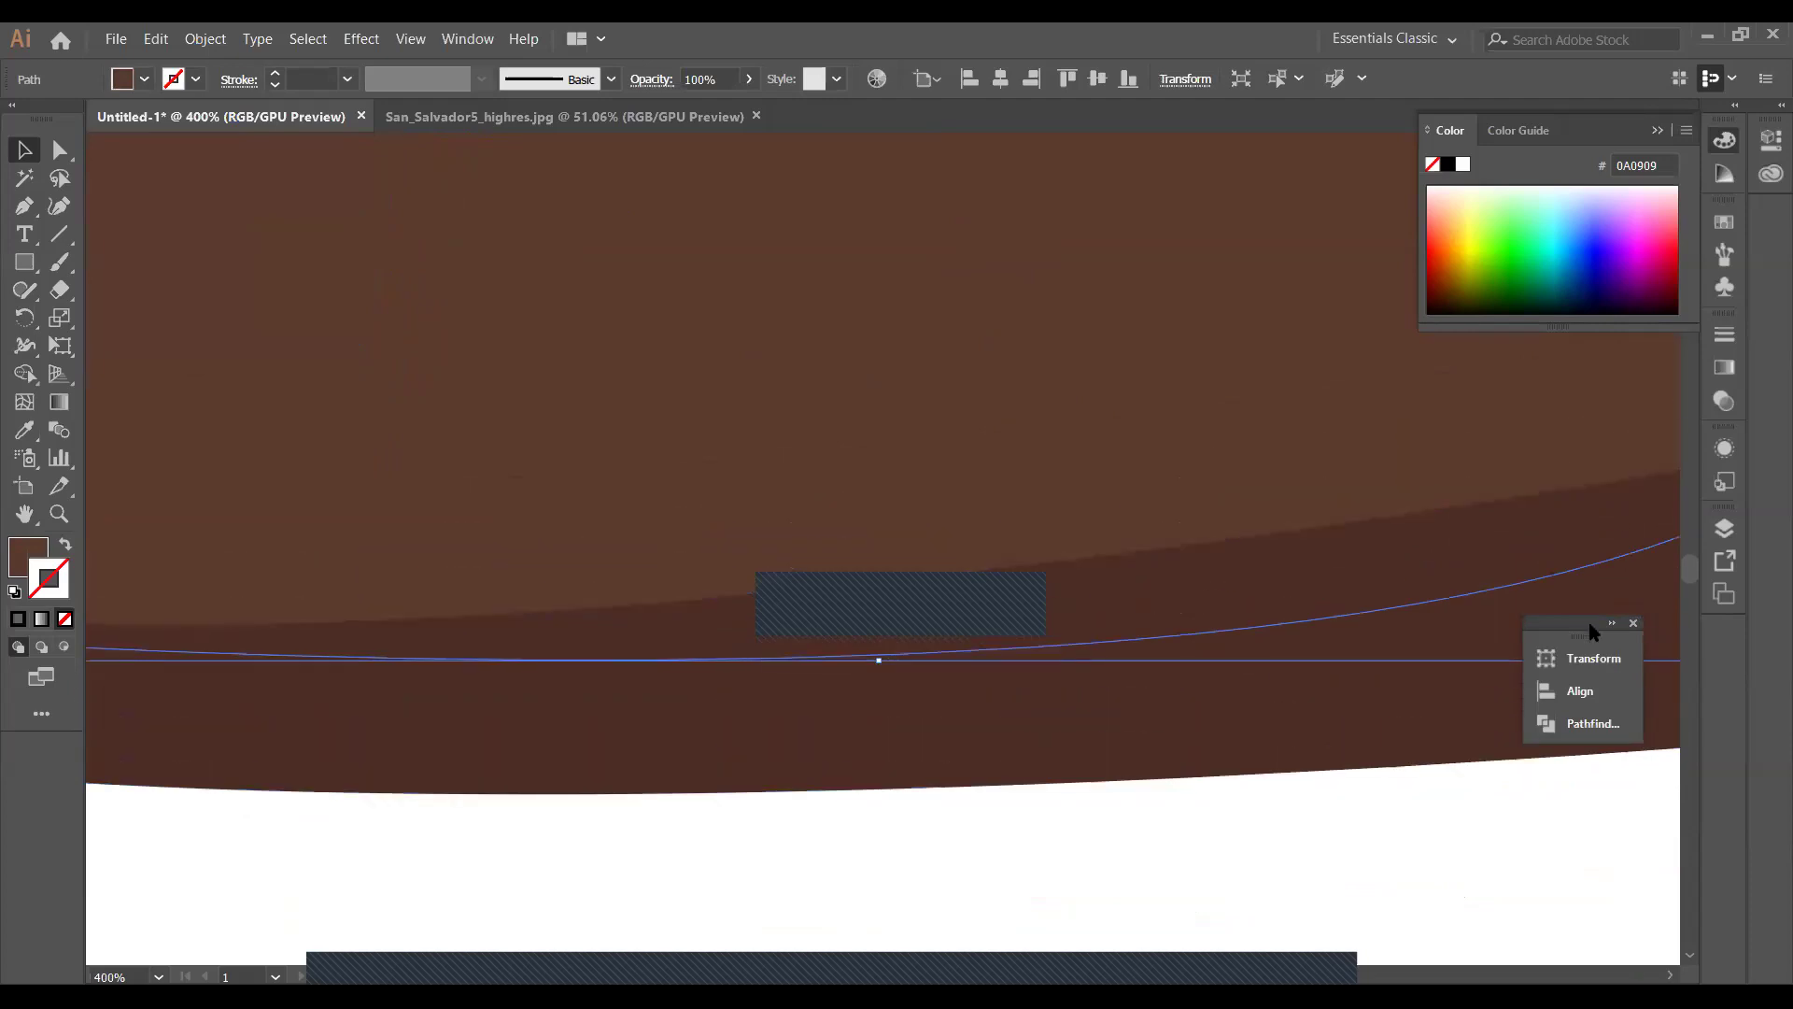
{"action": "key", "text": "ctrl+1"}
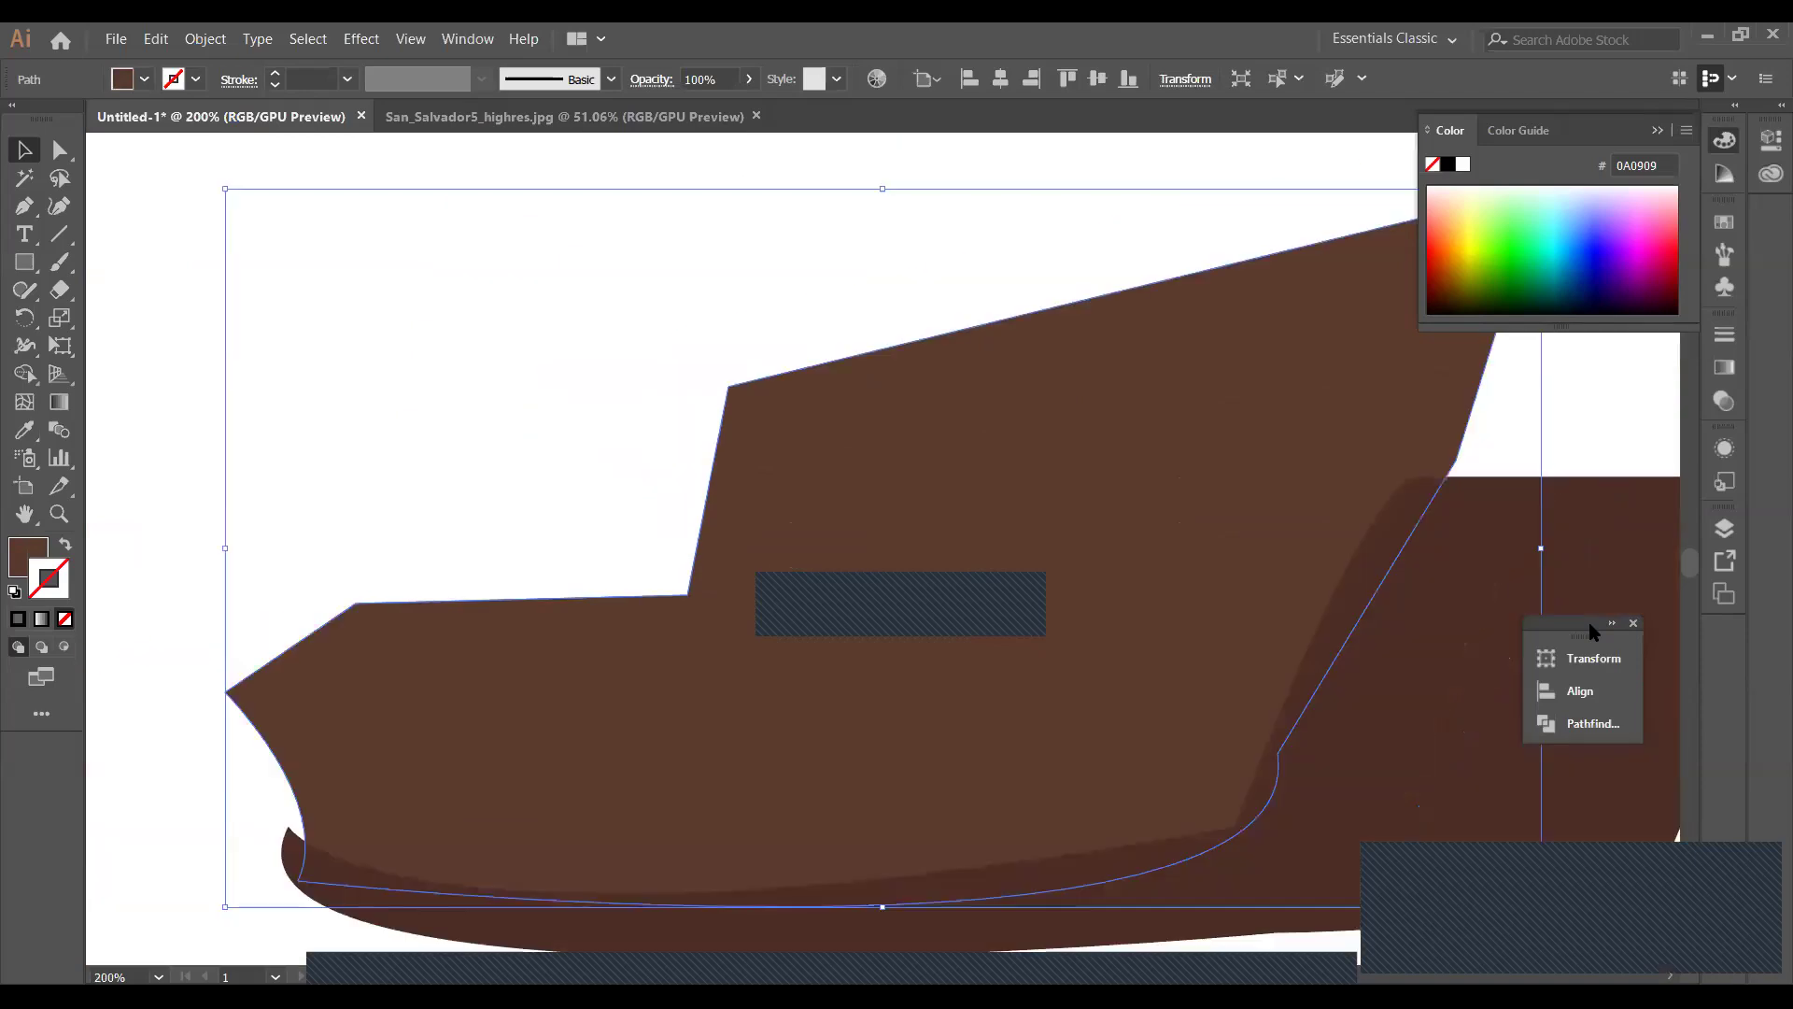
{"action": "key", "text": "ctrl+minus"}
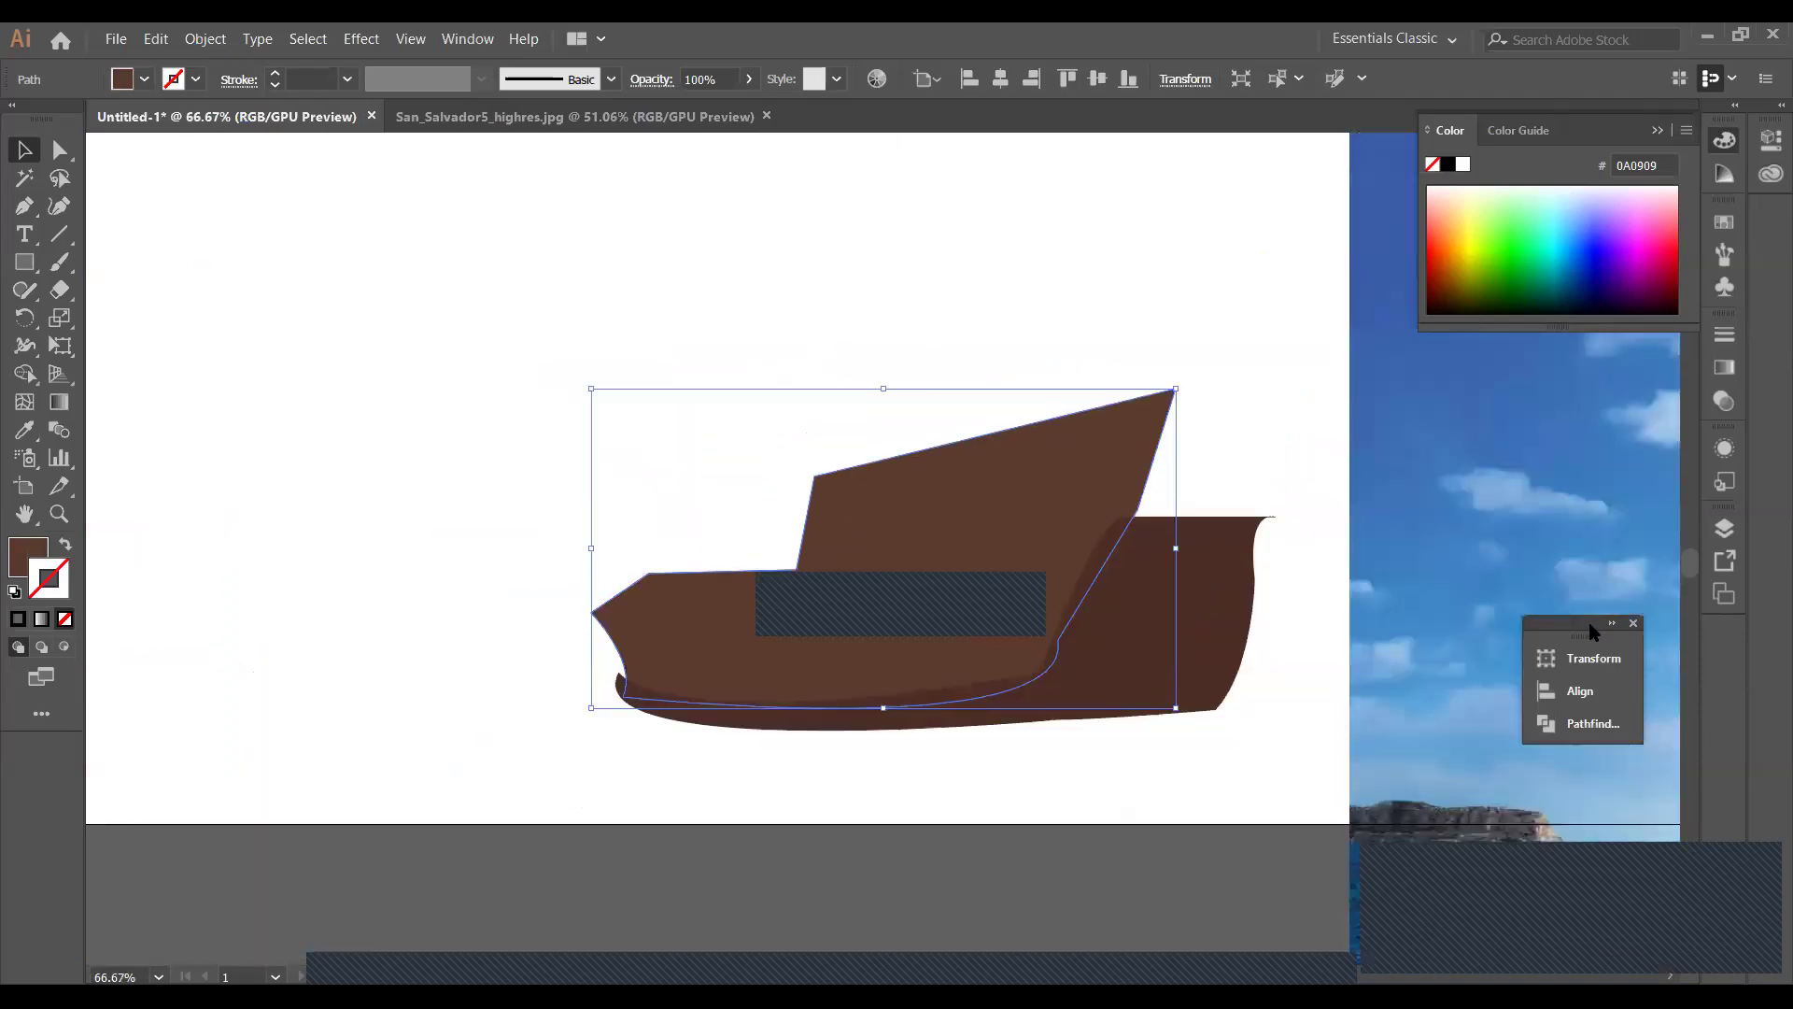
{"action": "key", "text": "ctrl+minus"}
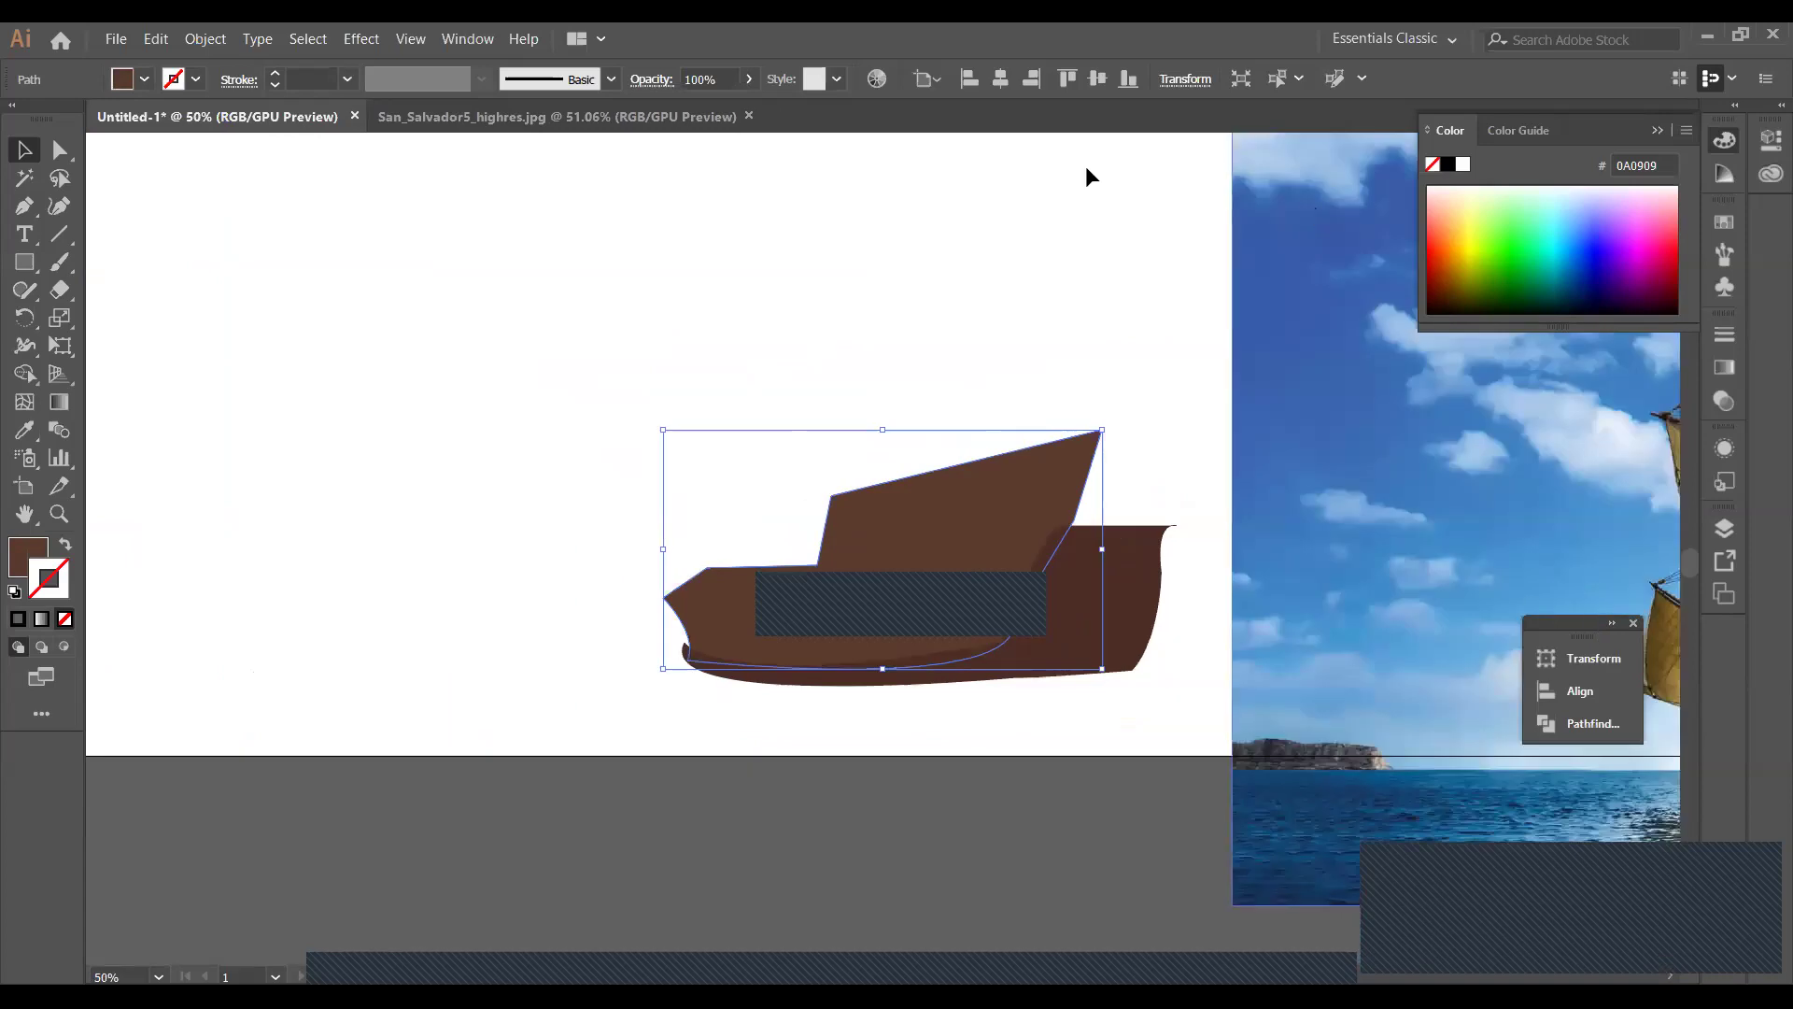
Deselect, zoom out to 25%, and drag the ship photo back onto the artboard behind the hull shapes.
{"action": "left_click", "coordinate": [506, 370]}
{"action": "scroll", "coordinate": [1158, 700], "scroll_direction": "up", "scroll_amount": 3}
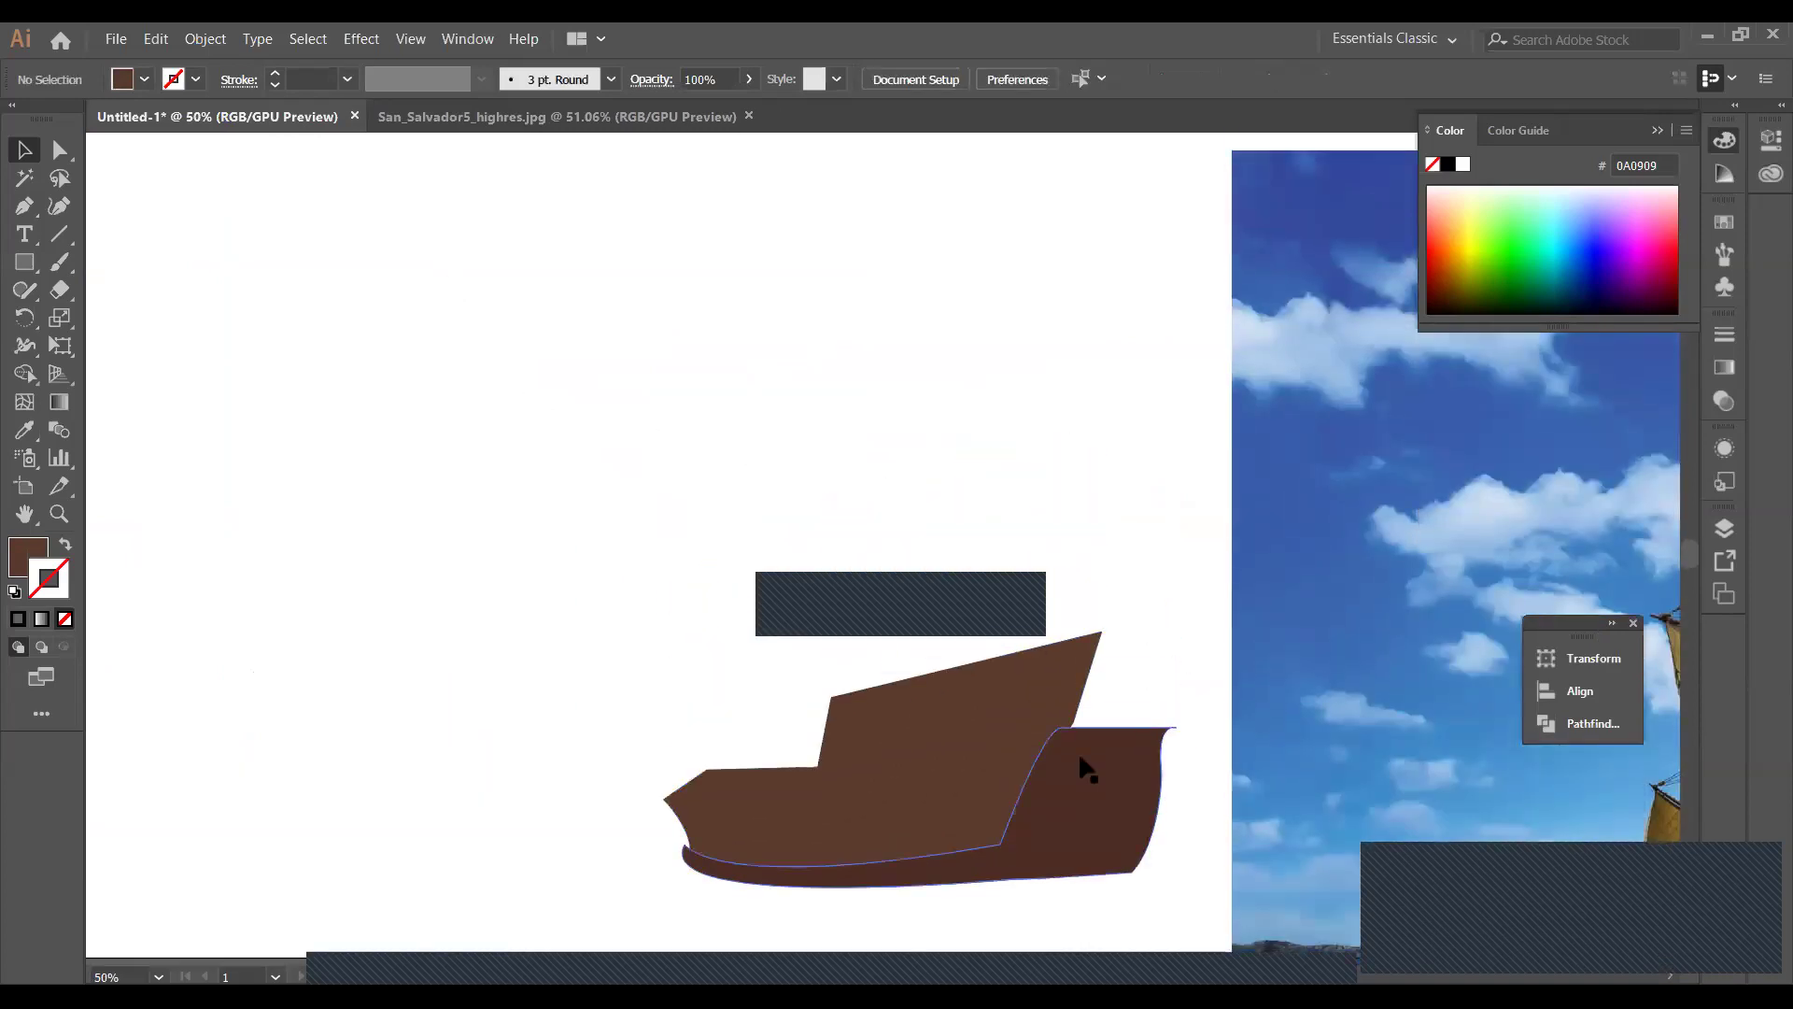
{"action": "key", "text": "ctrl+minus"}
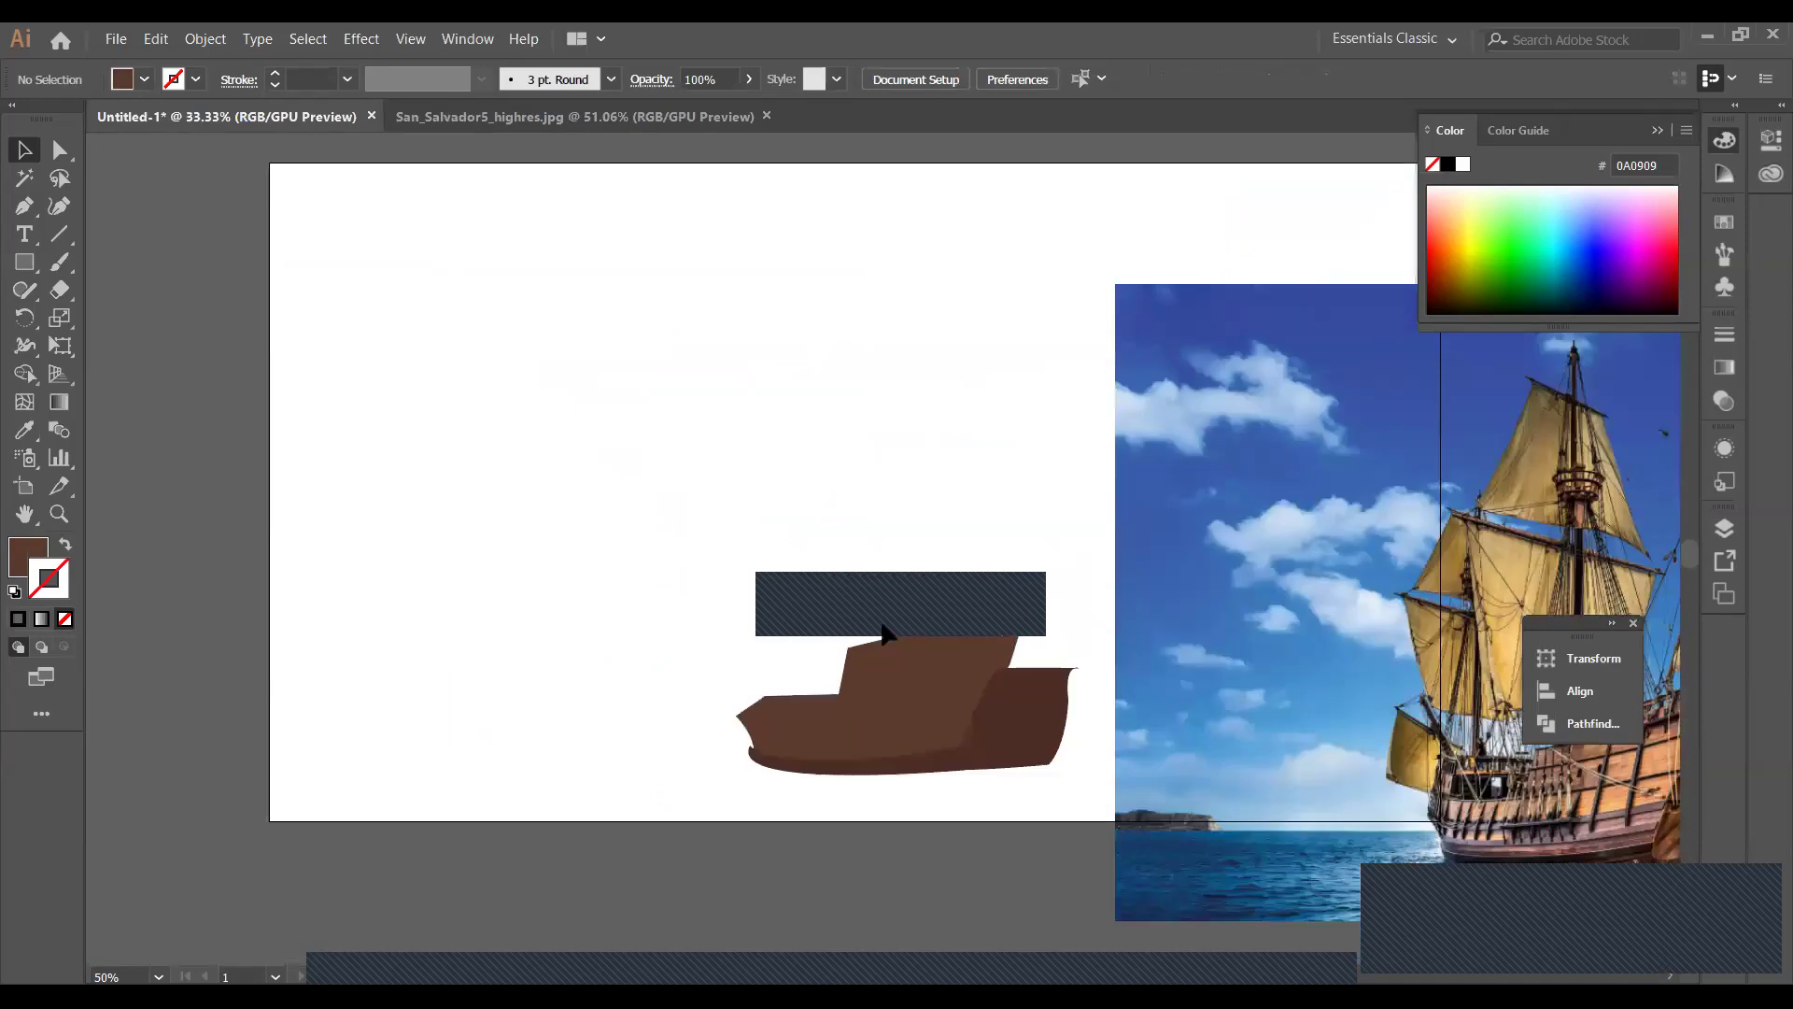
{"action": "key", "text": "ctrl+minus"}
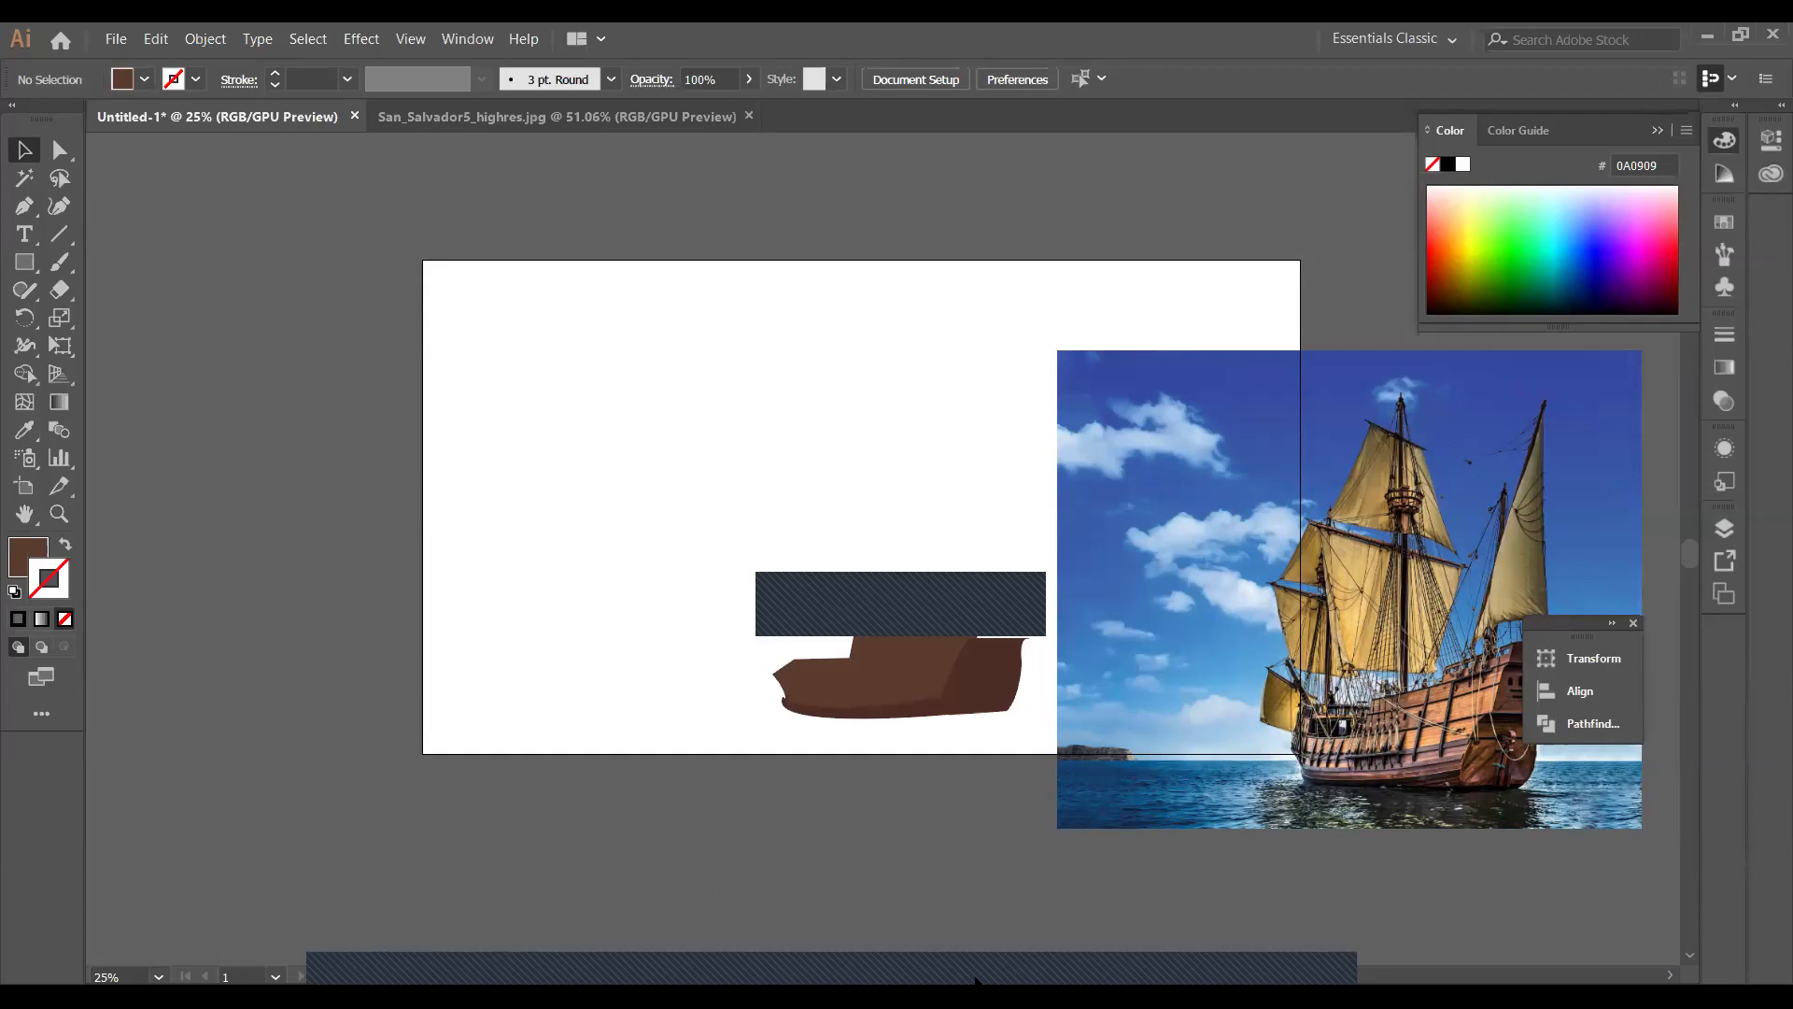
{"action": "mouse_move", "coordinate": [1028, 607]}
{"action": "left_mouse_down"}
{"action": "mouse_move", "coordinate": [822, 598]}
{"action": "mouse_move", "coordinate": [1032, 565]}
{"action": "left_mouse_up"}
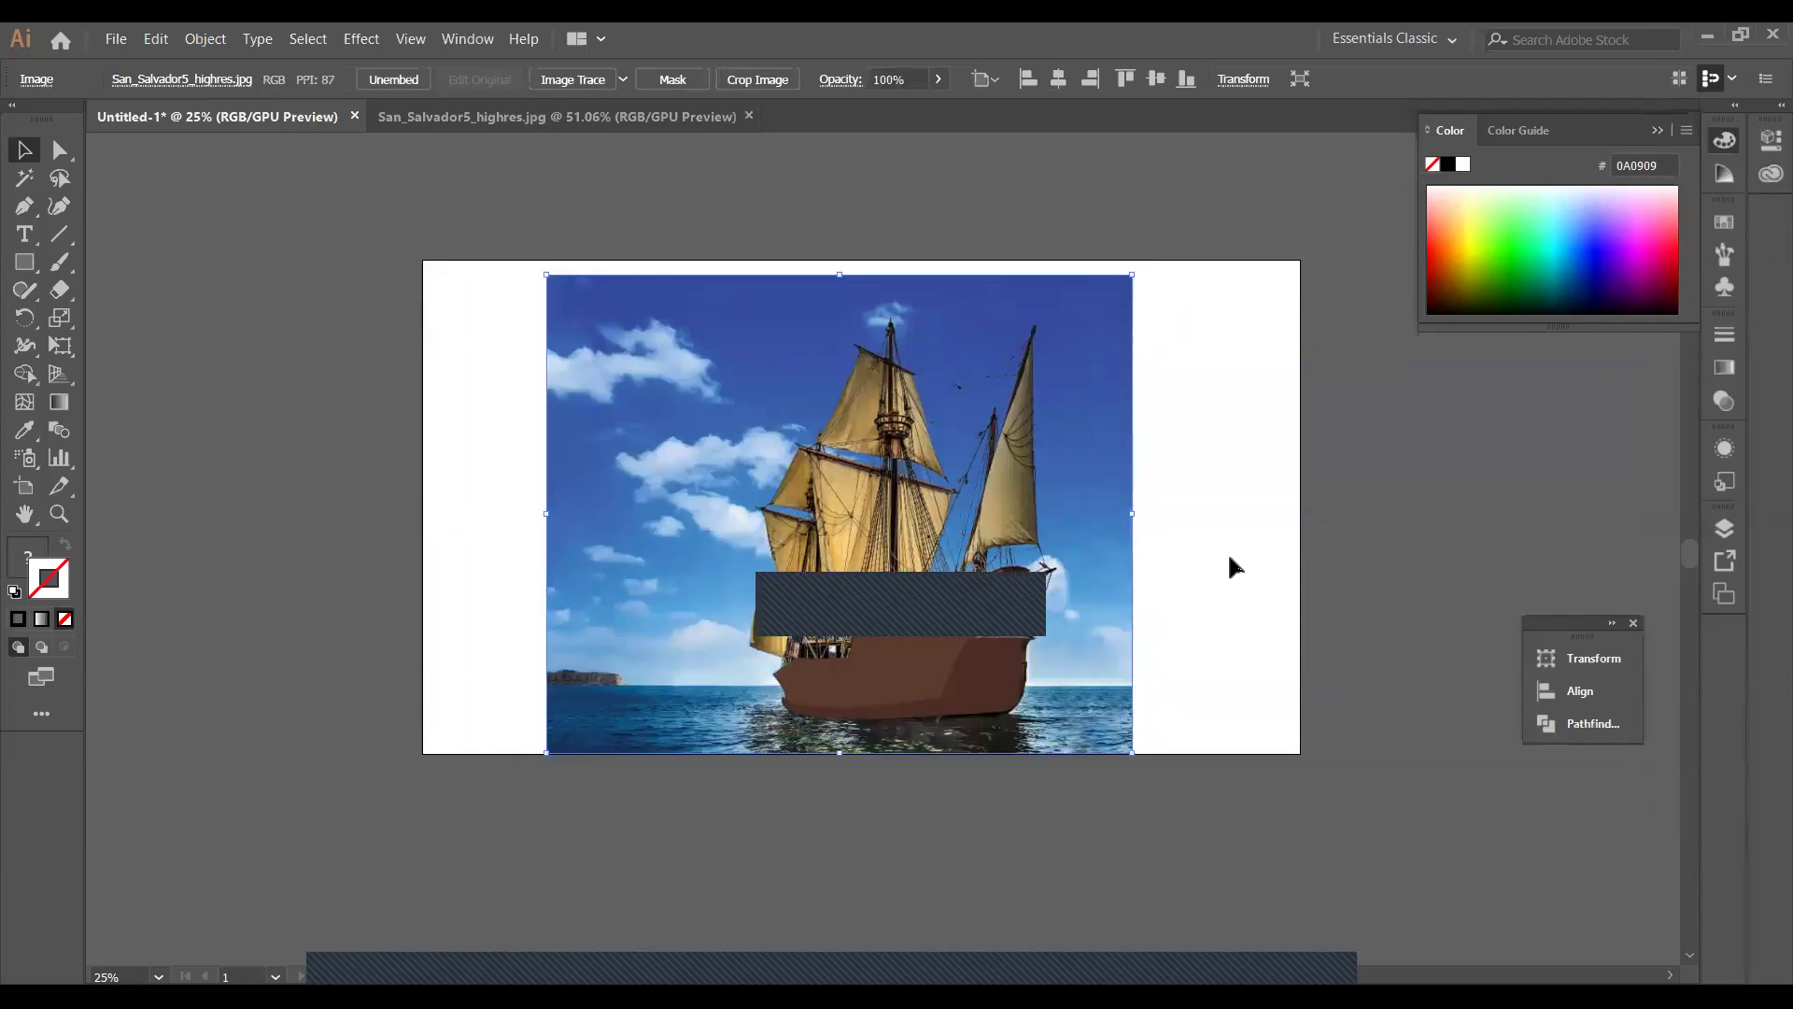
{"action": "scroll", "coordinate": [1177, 533], "scroll_direction": "down", "scroll_amount": 3}
{"action": "scroll", "coordinate": [1168, 551], "scroll_direction": "up", "scroll_amount": 2}
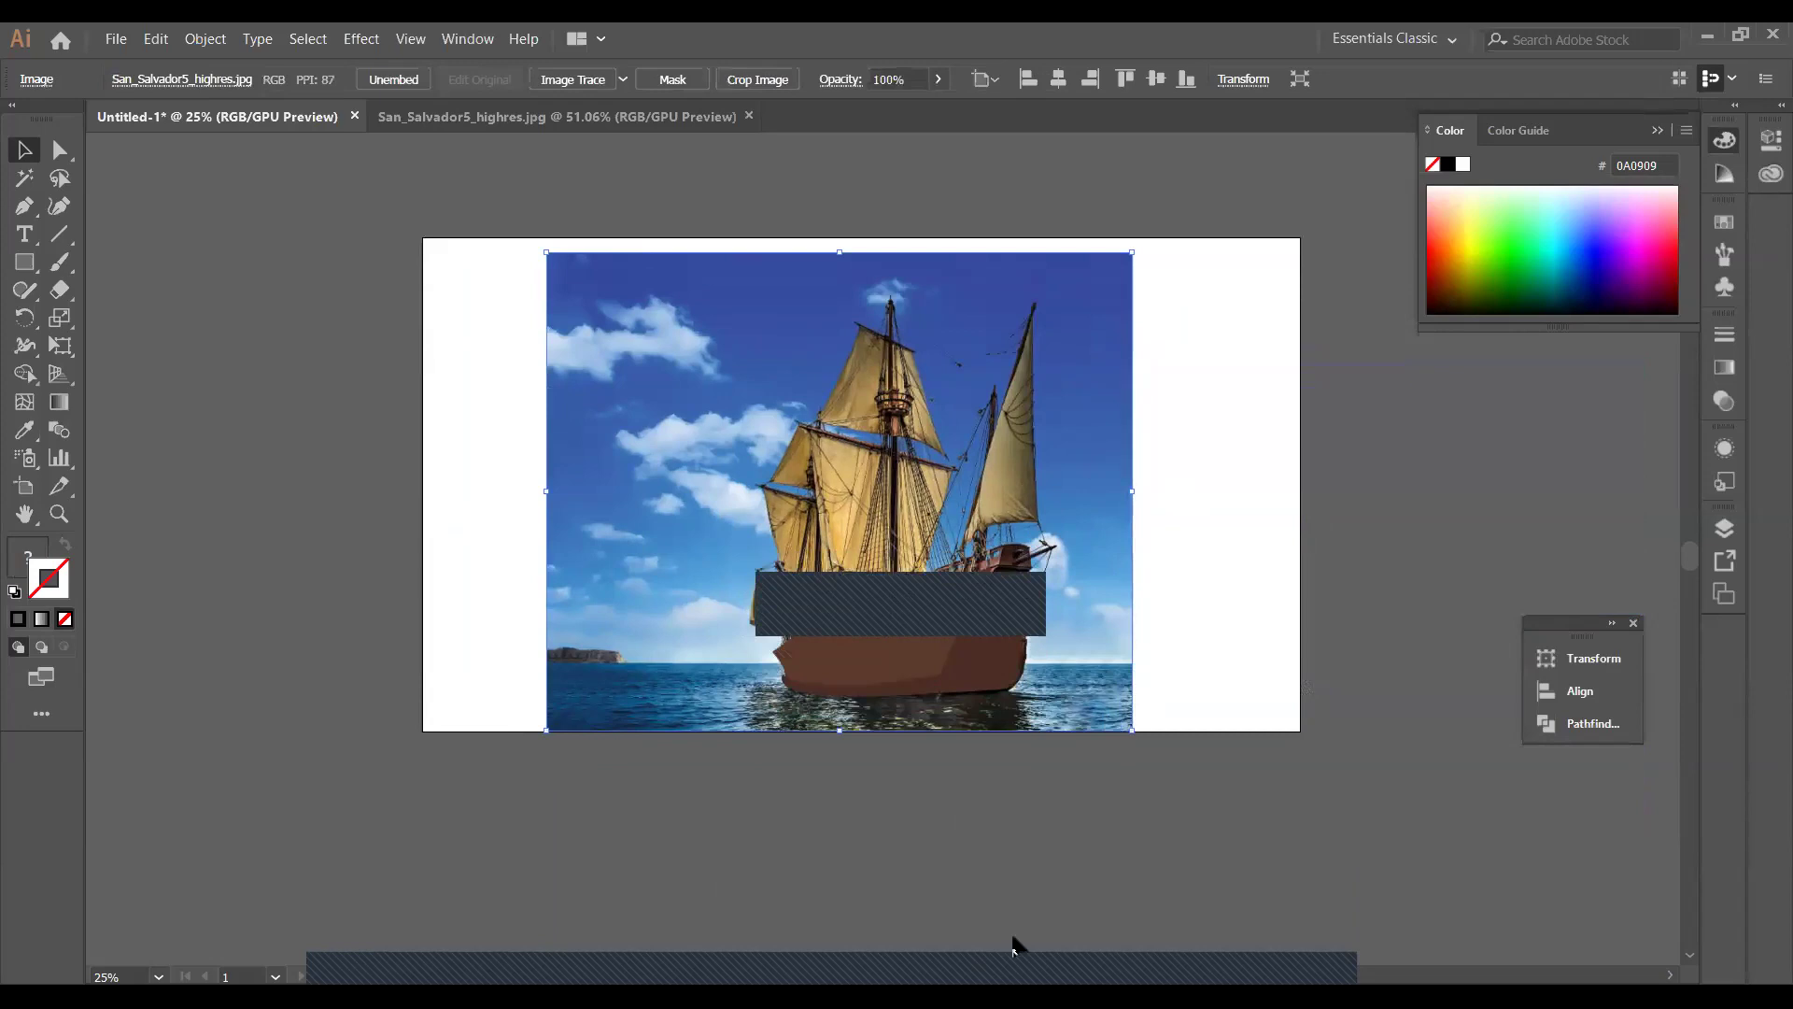